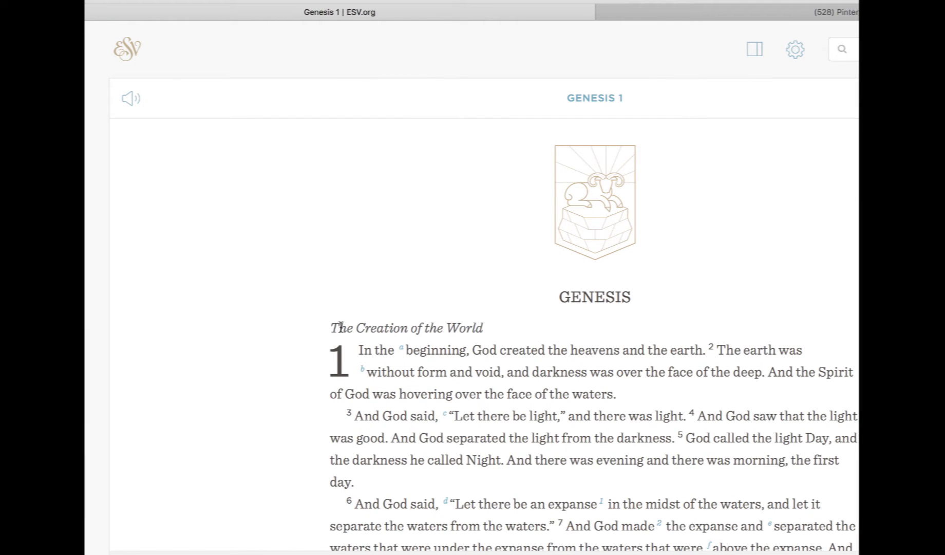
# Select the Genesis 1 text from the section heading down through verse 19 on the ESV.org page
pyautogui.moveTo(330, 327); pyautogui.dragTo(843, 547)
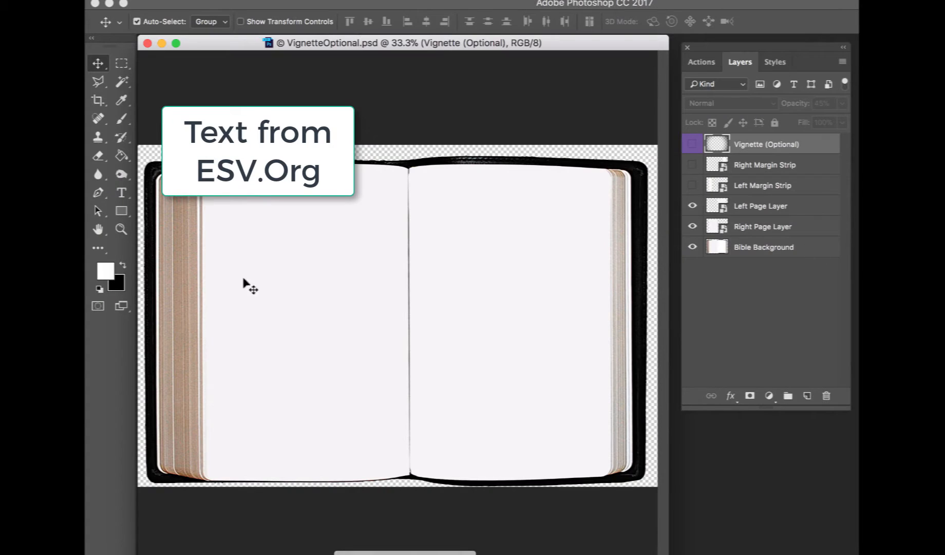
# Choose the Type tool and set the font to Helvetica Regular at 9 pt
pyautogui.click(121, 193)
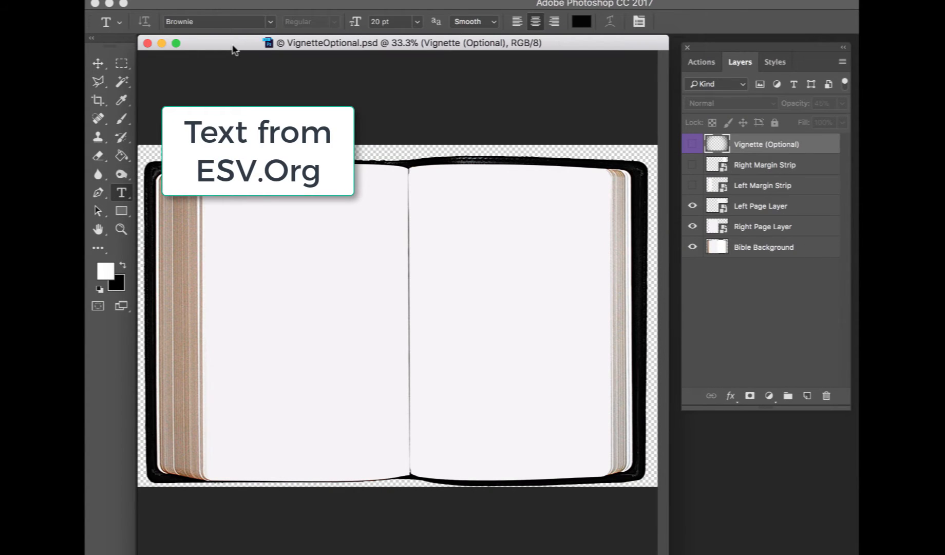
pyautogui.click(270, 22)
pyautogui.click(256, 78)
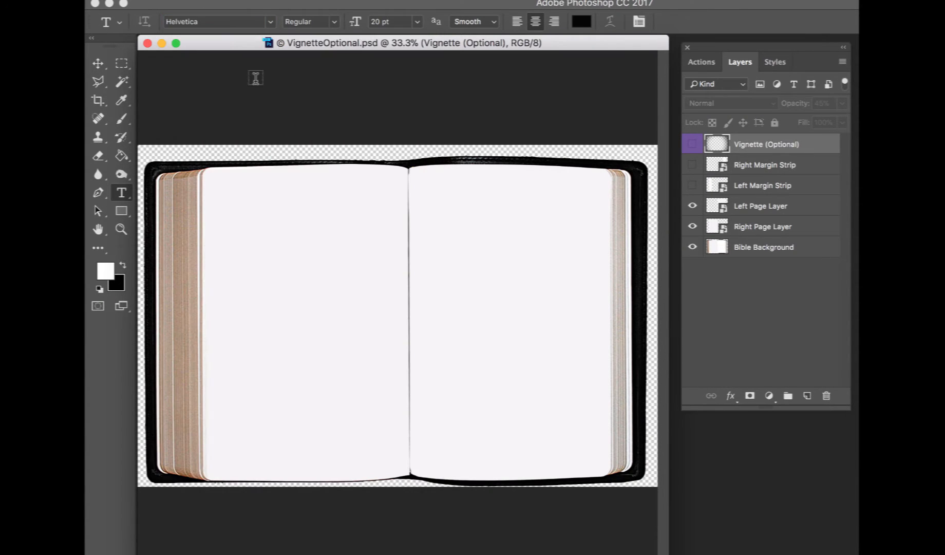
pyautogui.click(417, 23)
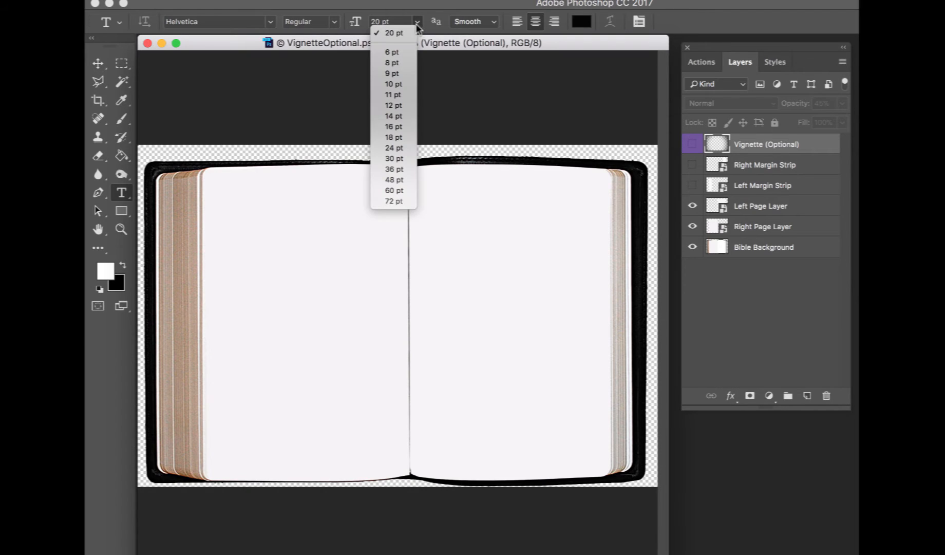
pyautogui.click(402, 72)
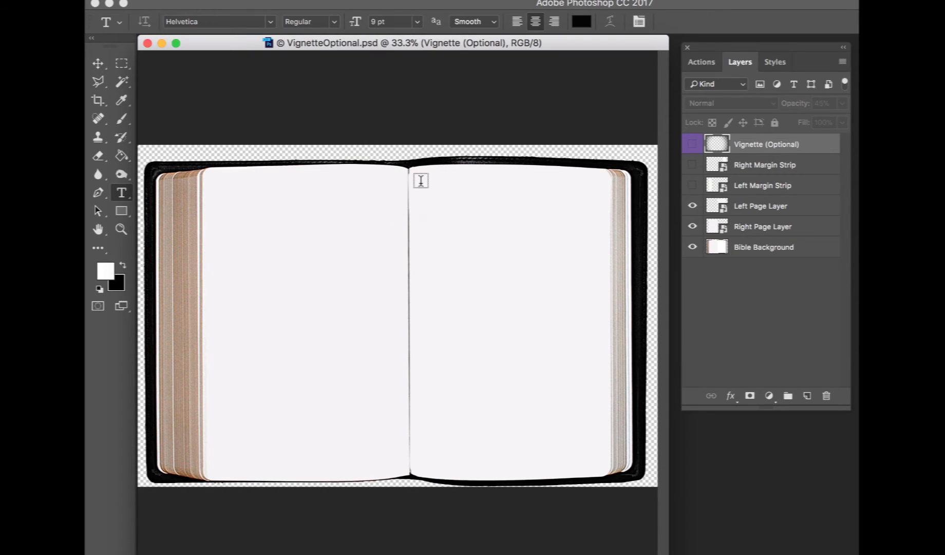
# Draw a text box on the right page of the open book and paste the copied Bible text into it
pyautogui.moveTo(419, 186); pyautogui.dragTo(551, 464)
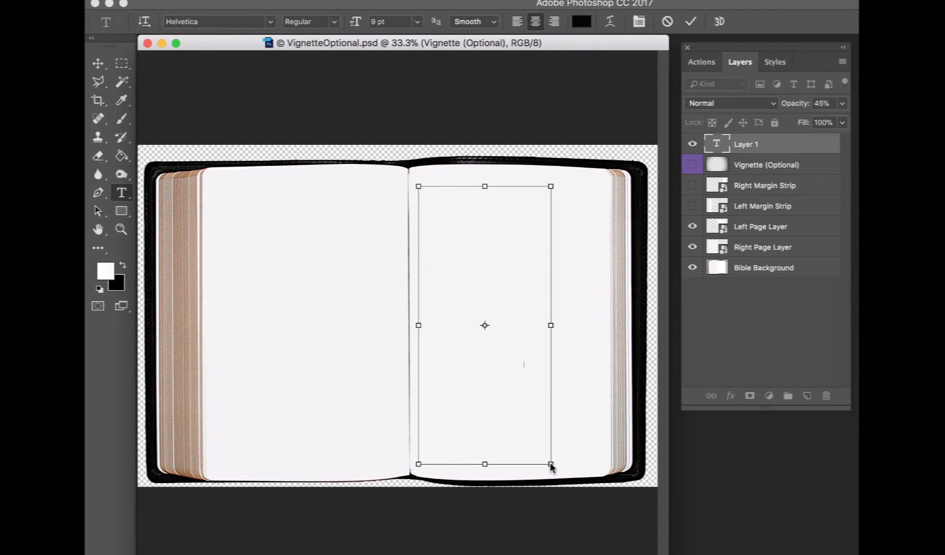
pyautogui.press('super+v')
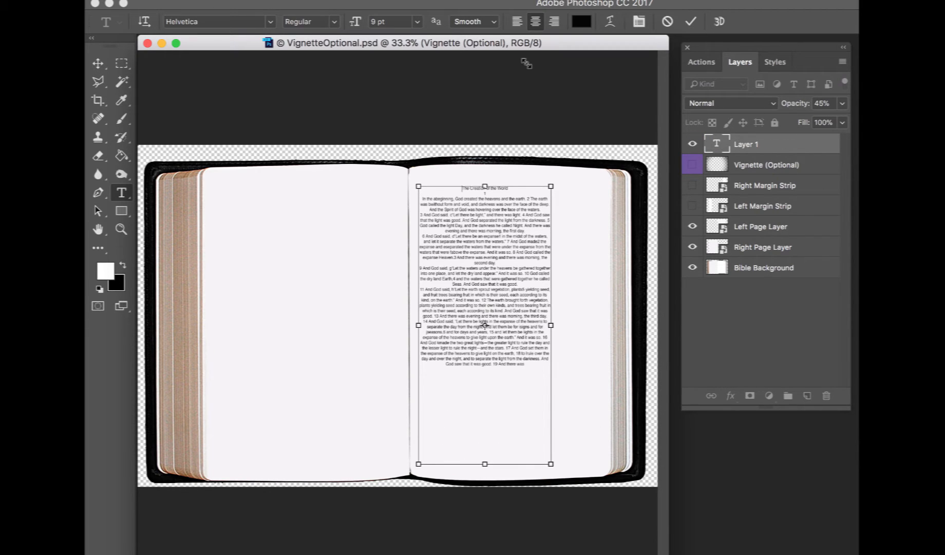
# Select all the pasted text, left-align it and set its size to 10 pt
pyautogui.press('super+a')
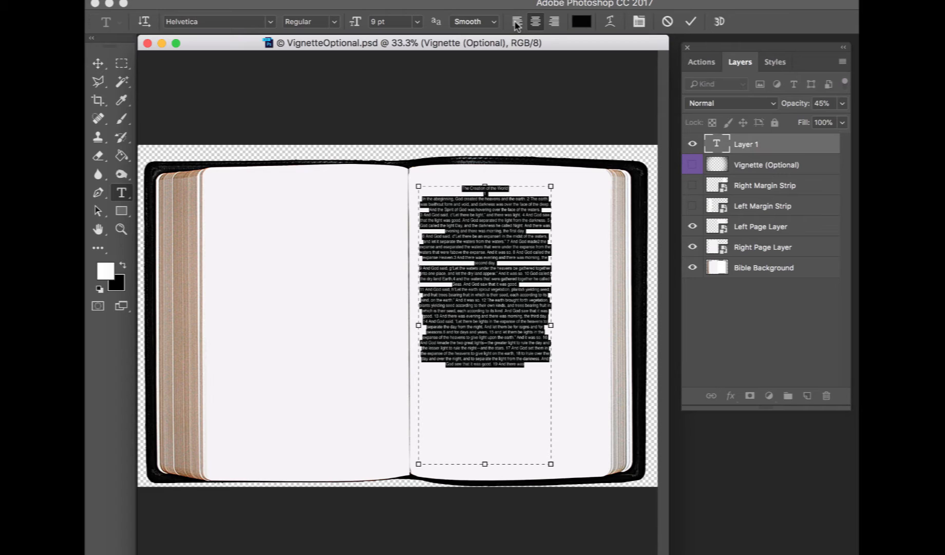
pyautogui.click(516, 23)
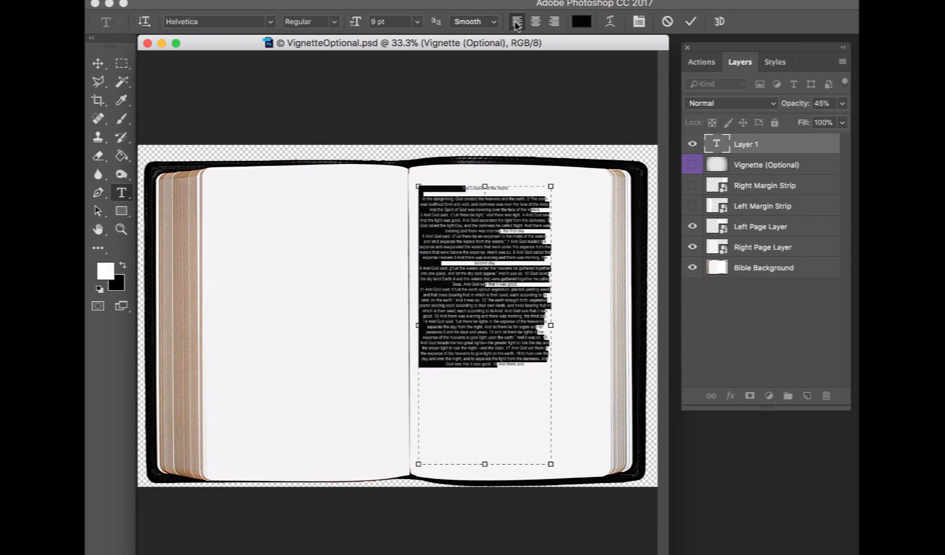
pyautogui.click(418, 24)
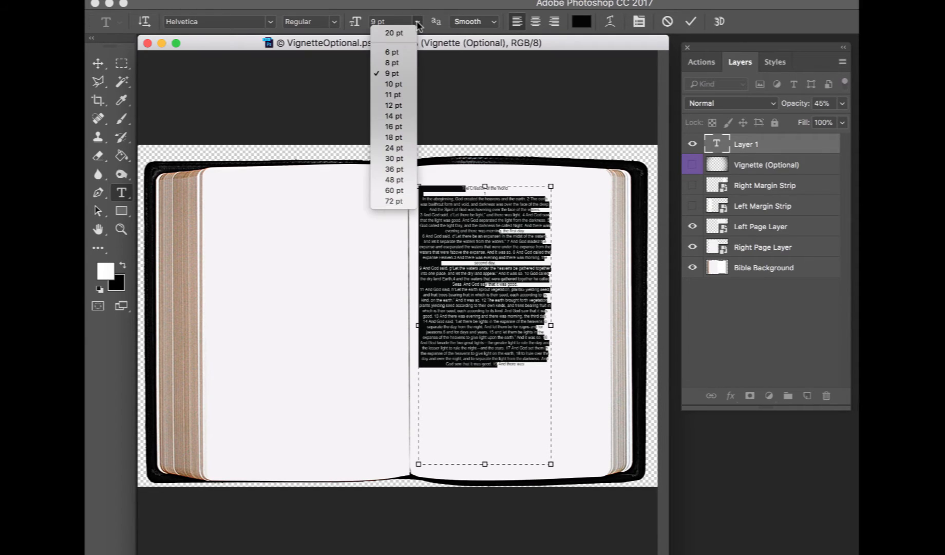
pyautogui.click(399, 87)
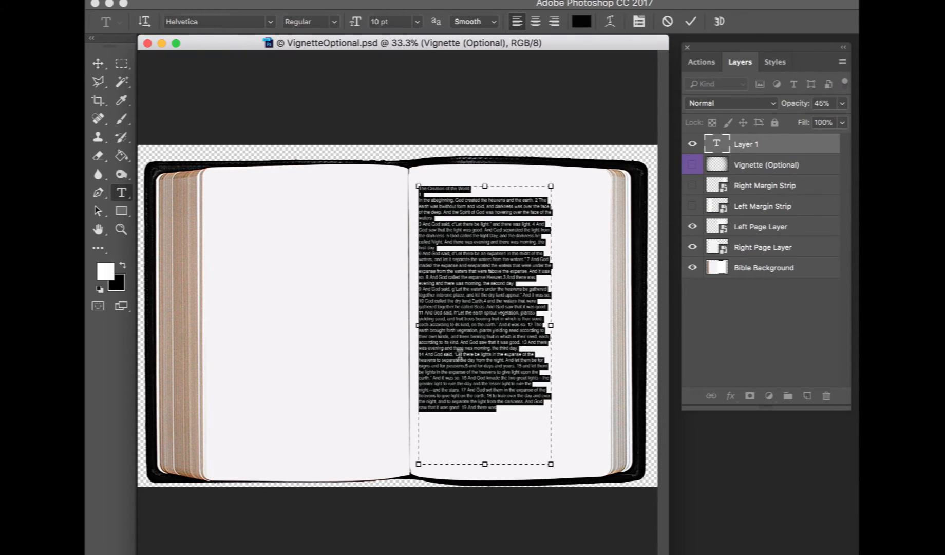
# Switch to the browser and select verses 19 through 23 of Genesis 1 for copying
pyautogui.press('super+Tab')
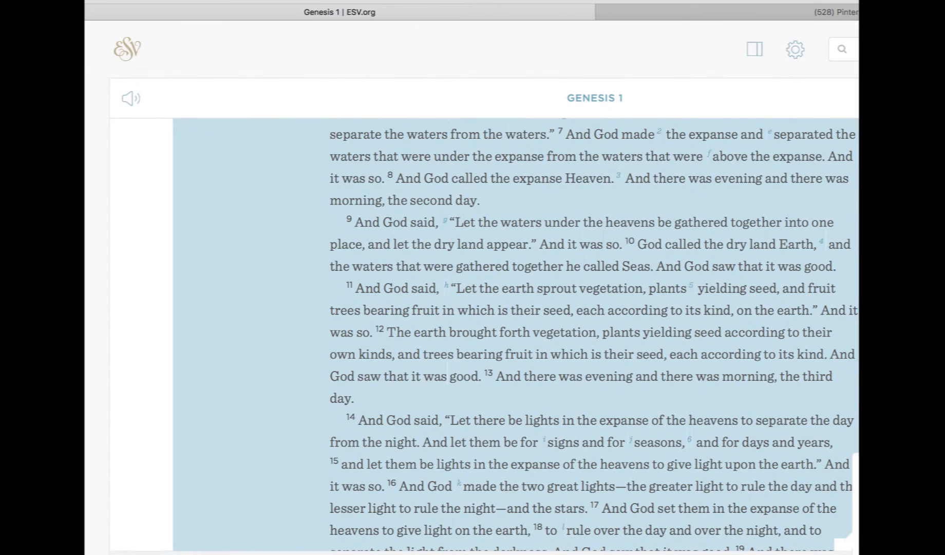
pyautogui.scroll(-5, 508, 492)
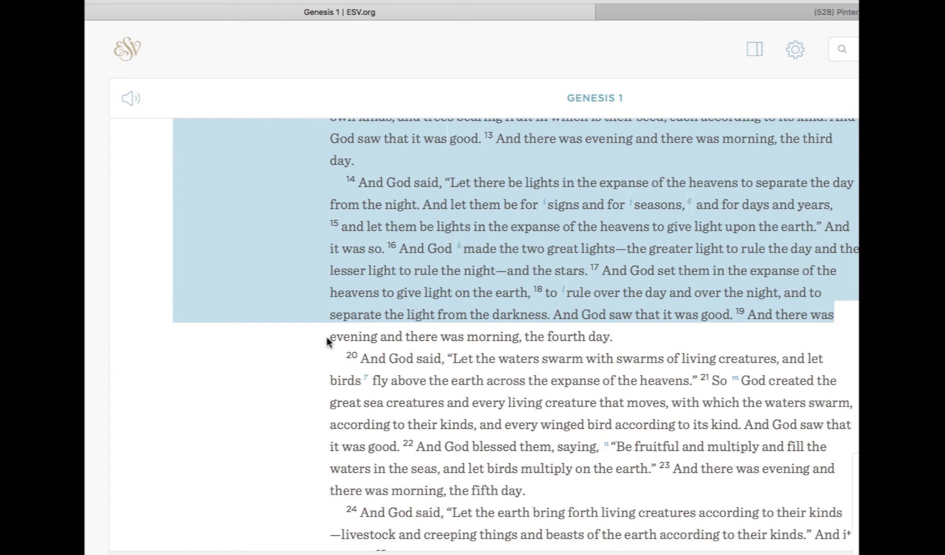
pyautogui.moveTo(331, 340); pyautogui.dragTo(526, 493)
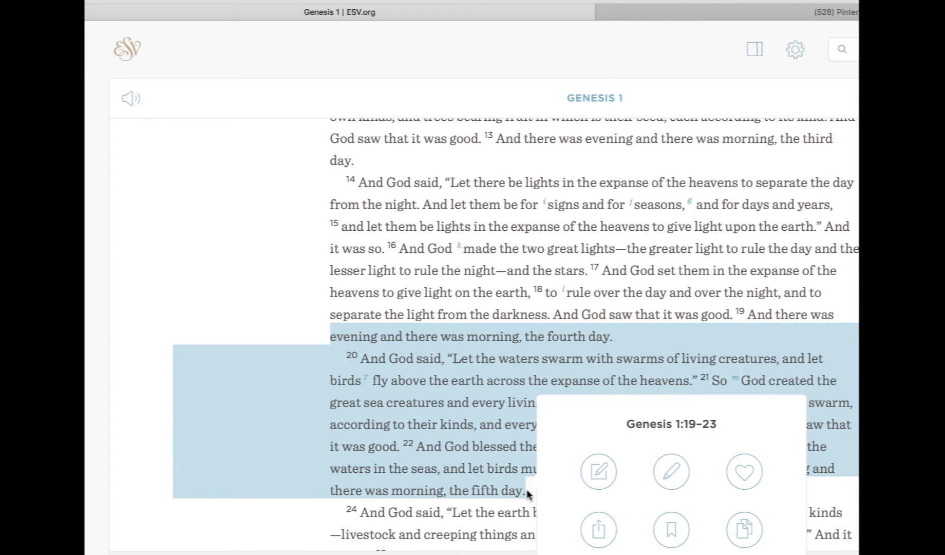
# Place the text cursor at the end of the existing Genesis text layer and paste the additional verses there
pyautogui.hotkey('ctrl', 'Left')
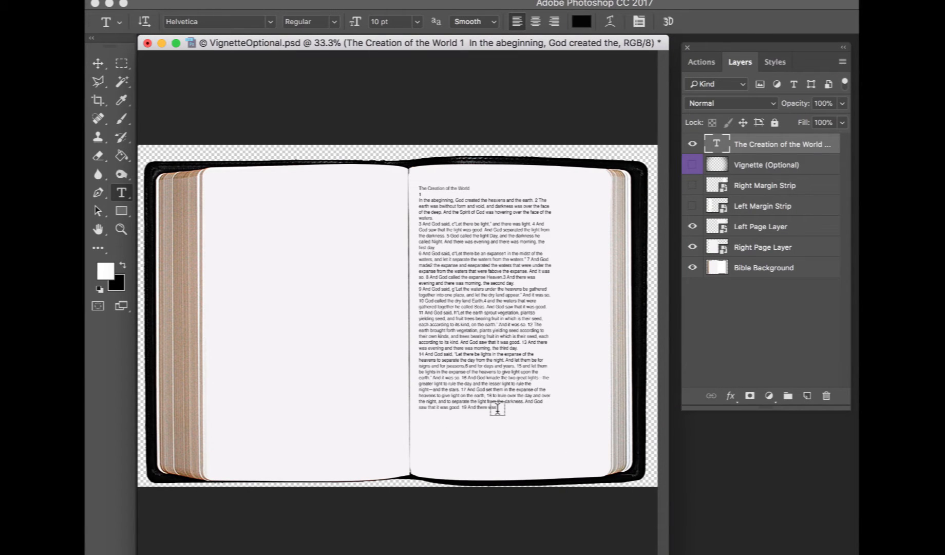
pyautogui.click(496, 409)
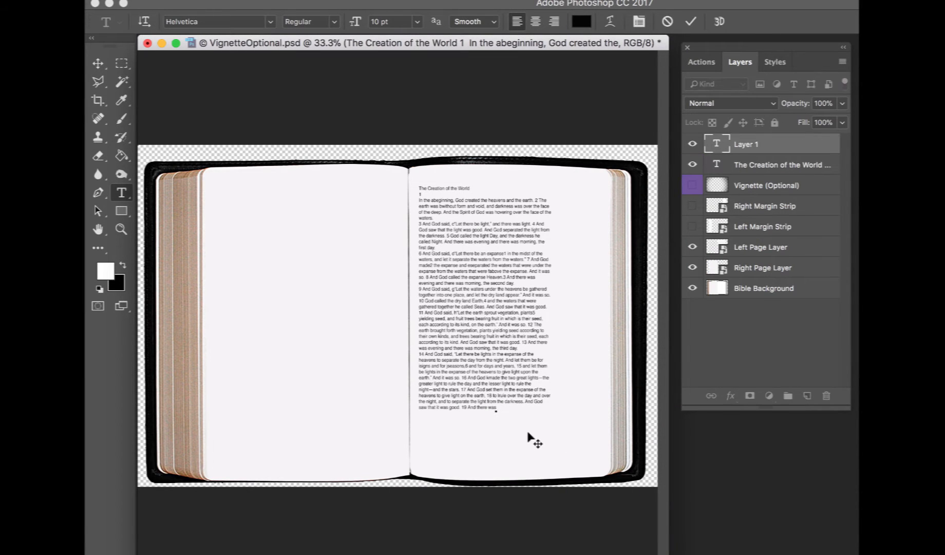
pyautogui.click(718, 168)
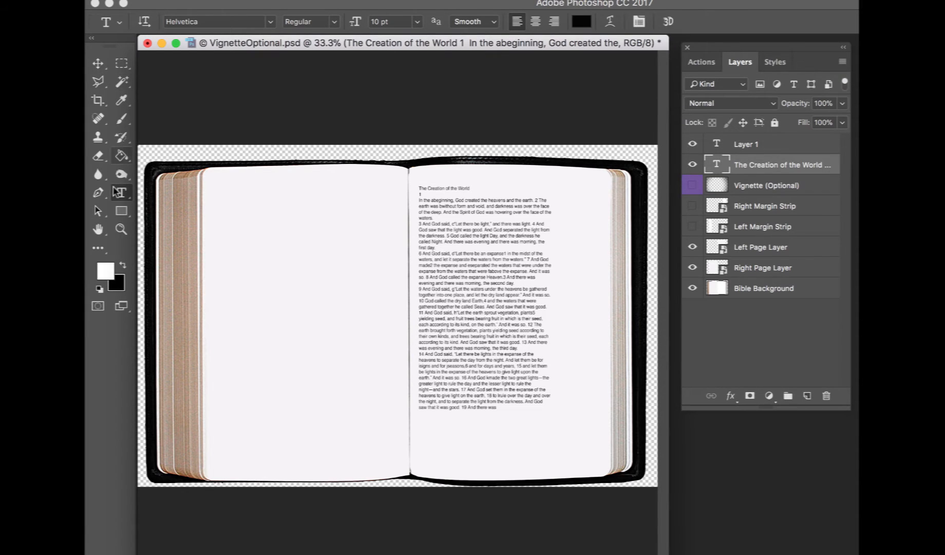
pyautogui.click(97, 61)
pyautogui.click(121, 193)
pyautogui.press('super+plus')
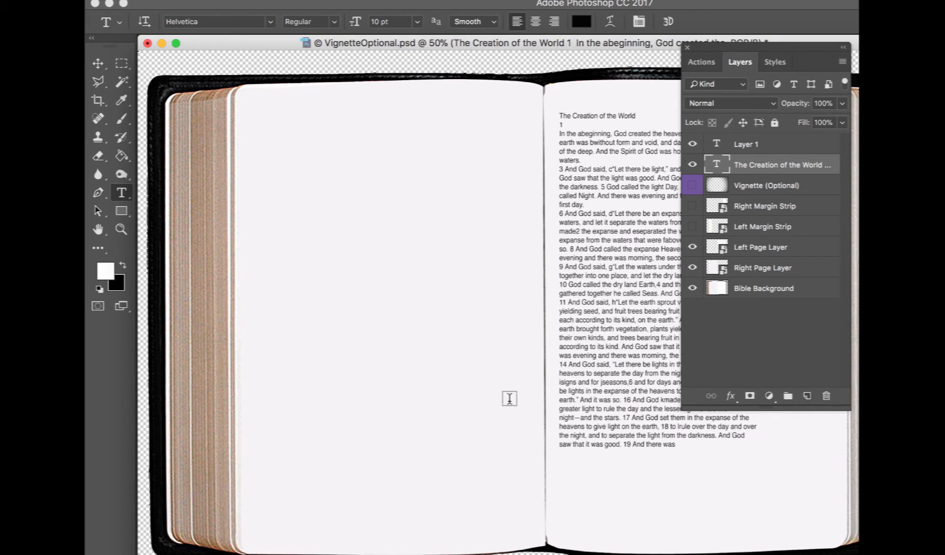
pyautogui.click(675, 445)
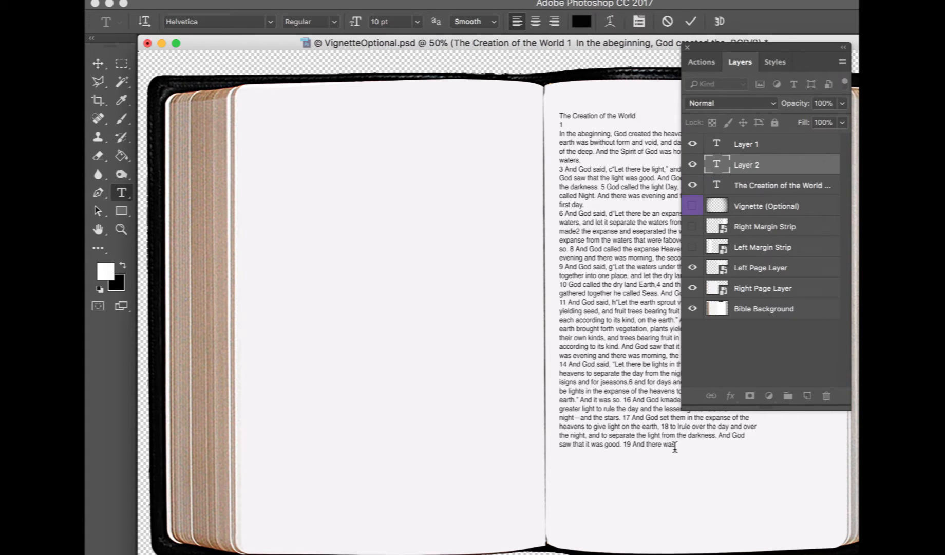
pyautogui.click(719, 191)
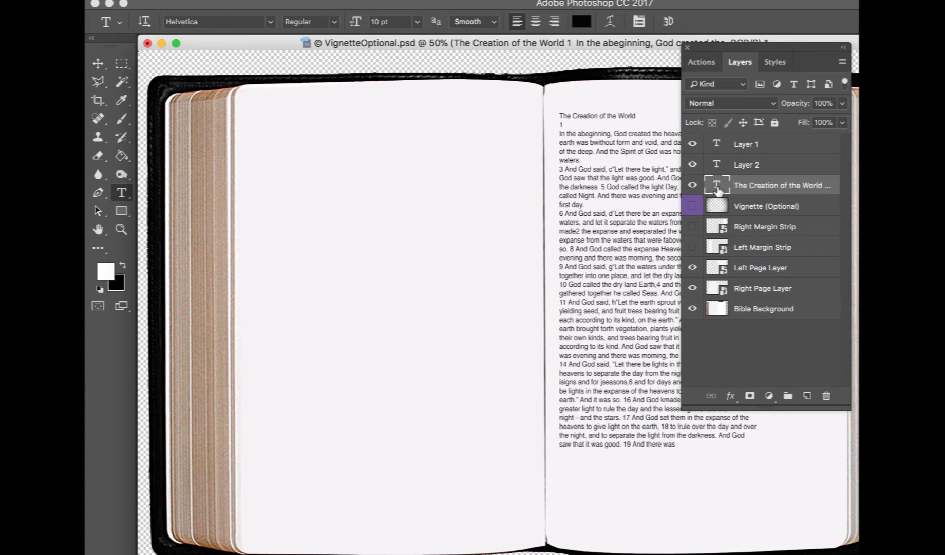
pyautogui.click(672, 444)
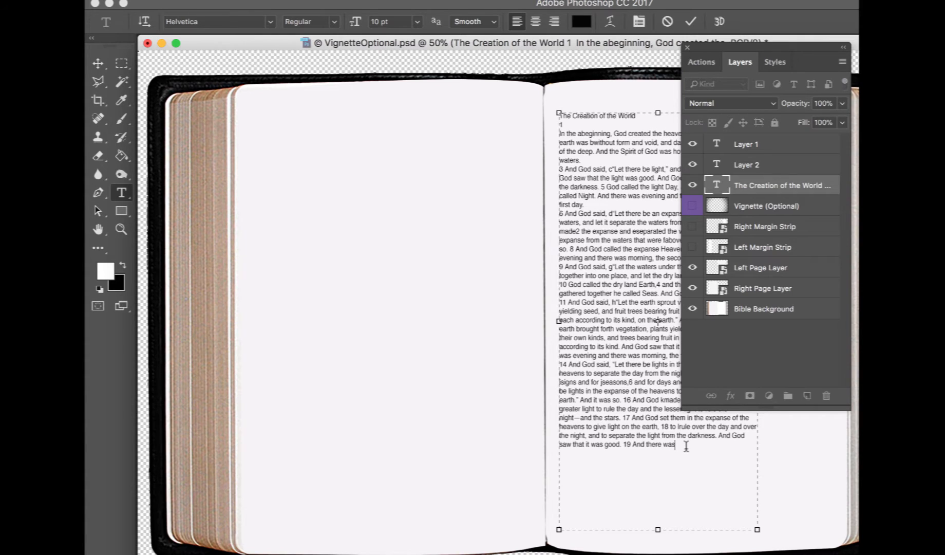
pyautogui.press('super+v')
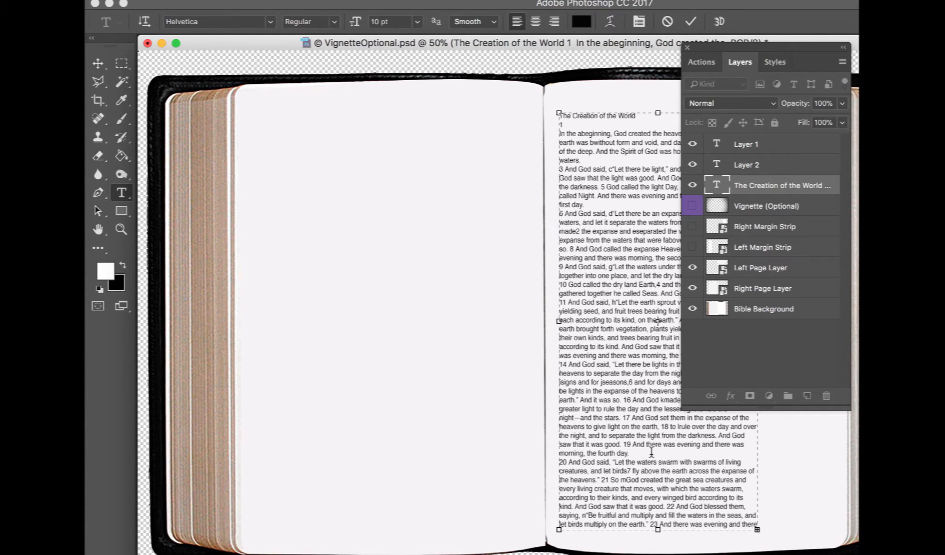
# Select the heading 'The Creation of the World' and make it Bold
pyautogui.click(688, 47)
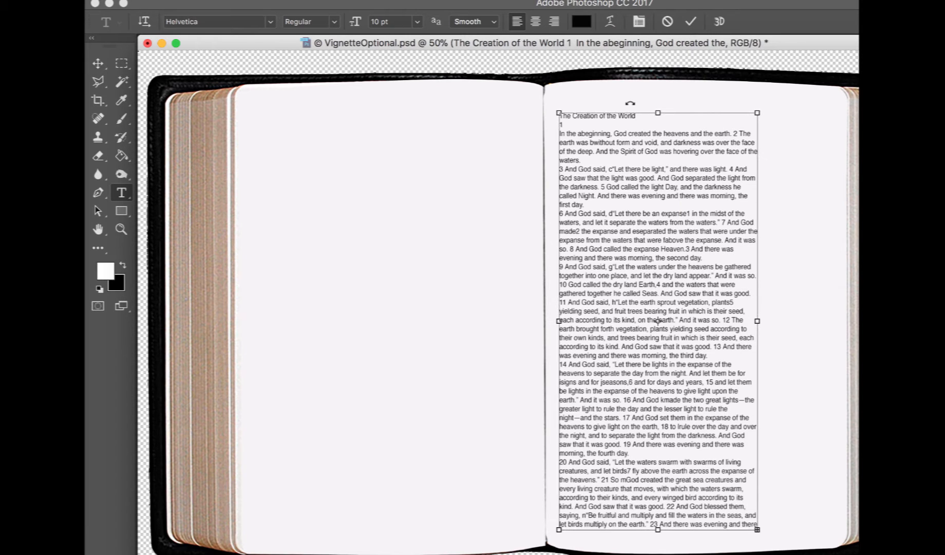
pyautogui.press('super+plus')
pyautogui.press('super+plus')
pyautogui.press('super+plus')
pyautogui.scroll(10, 630, 103)
pyautogui.hscroll(5, 630, 103)
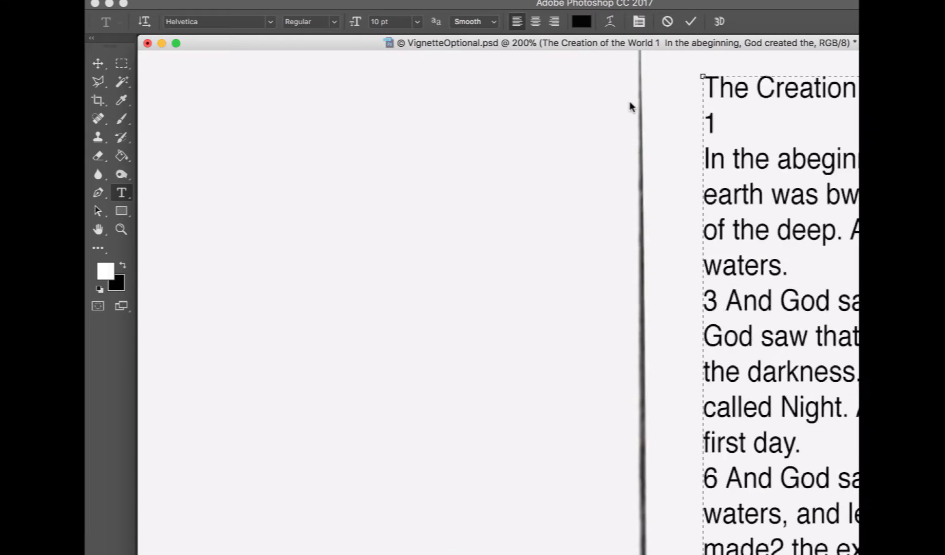
pyautogui.hscroll(5, 630, 101)
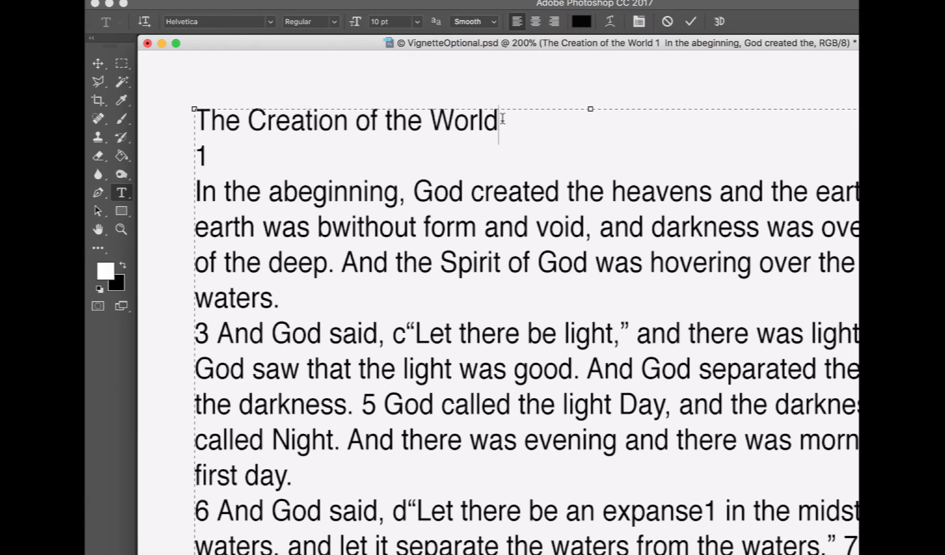
pyautogui.moveTo(498, 120); pyautogui.dragTo(181, 97)
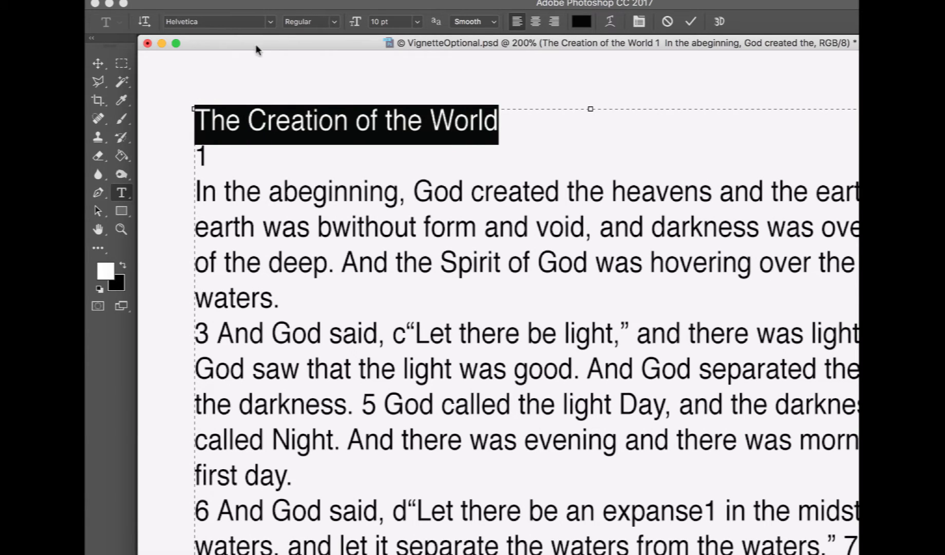
pyautogui.click(333, 21)
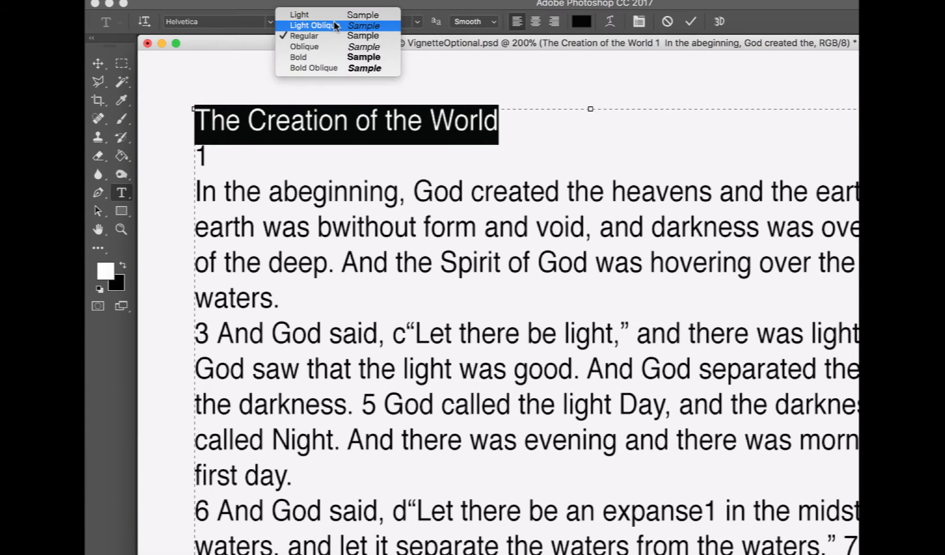
pyautogui.click(329, 52)
# Set the chapter number 1 to 16 pt and join it onto the same line as the first verse
pyautogui.moveTo(211, 154); pyautogui.dragTo(180, 154)
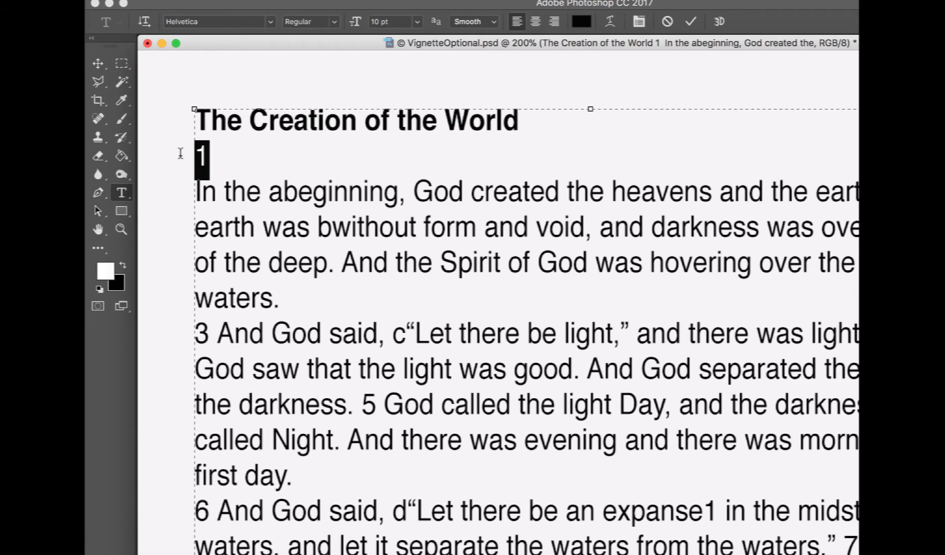
pyautogui.click(418, 21)
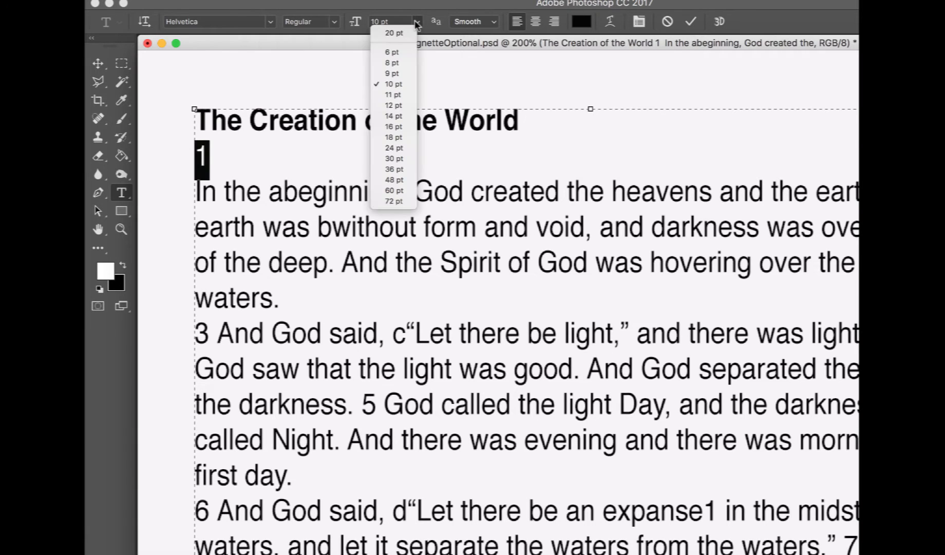
pyautogui.click(396, 127)
pyautogui.click(197, 212)
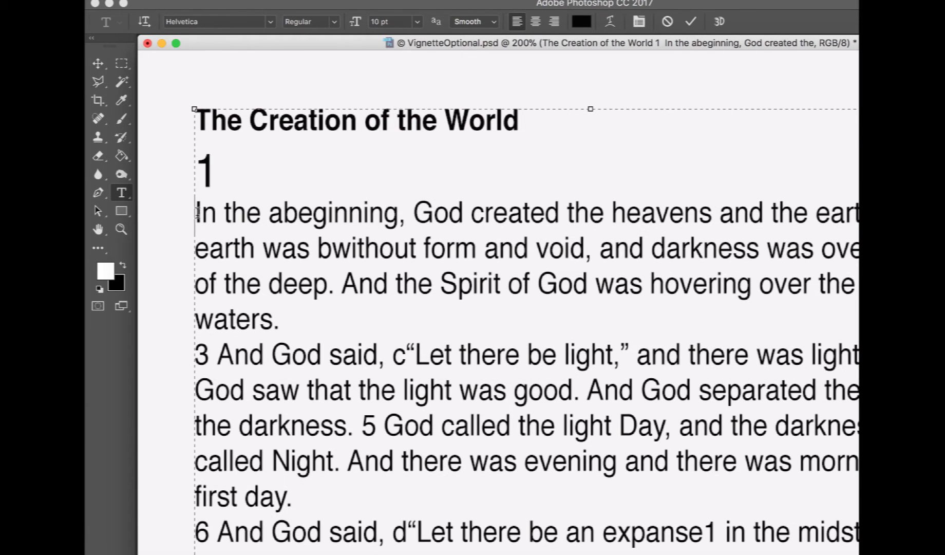
pyautogui.press('BackSpace')
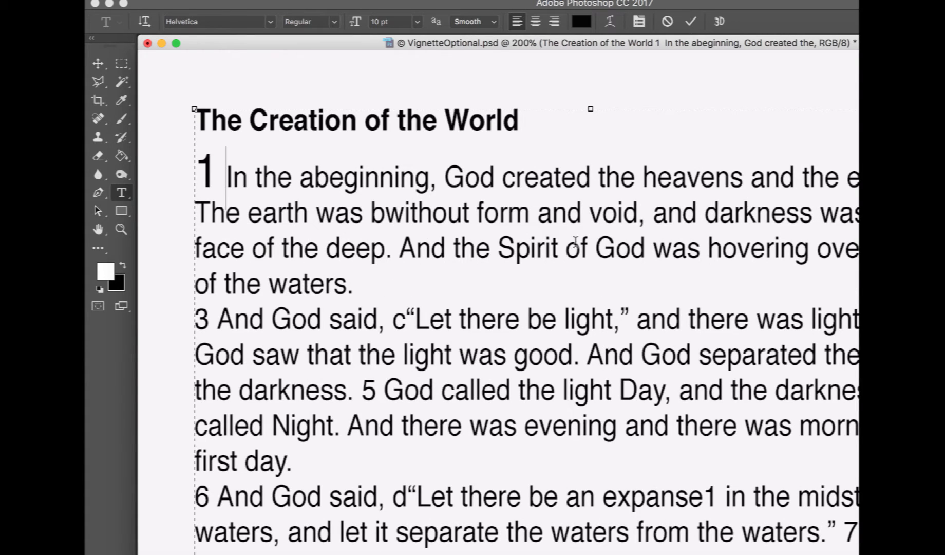
# Delete the stray footnote letters 'c' and 'd' before the opening quotes in verses 3 and 6
pyautogui.click(408, 319)
pyautogui.press('BackSpace')
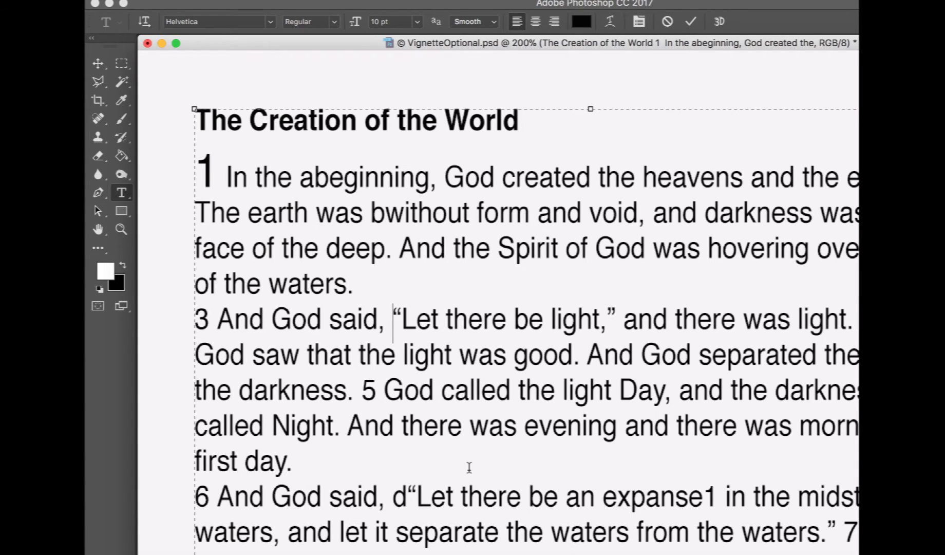
pyautogui.scroll(-5, 469, 467)
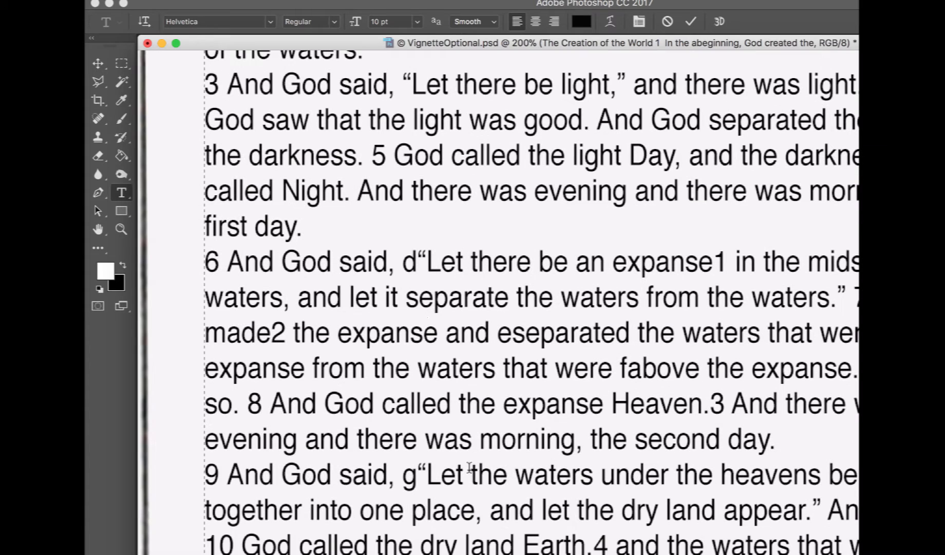
pyautogui.click(417, 263)
pyautogui.press('BackSpace')
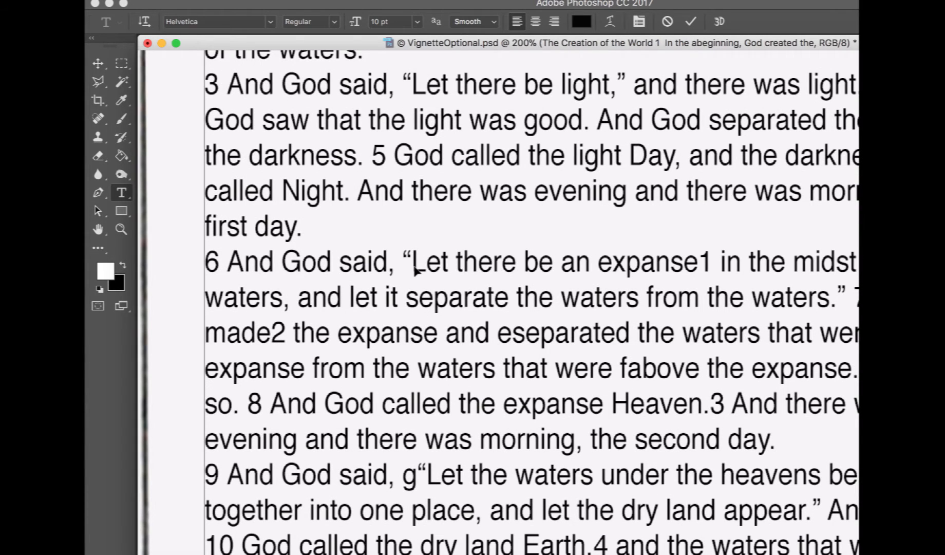
pyautogui.hotkey('ctrl', '-')
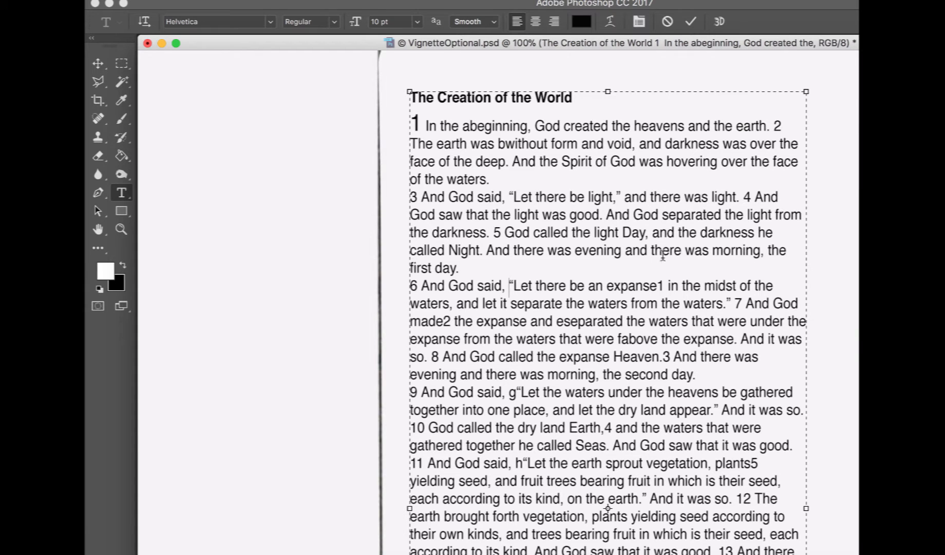
# Delete the stray footnote markers after 'expanse' and 'made' in verses 6–7 and the 'g' before verse 9's quote
pyautogui.press('Delete')
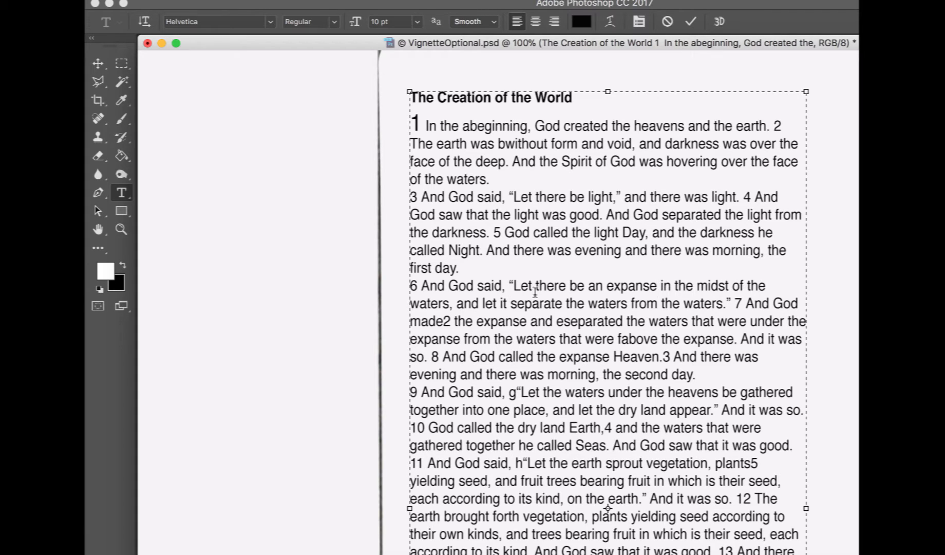
pyautogui.click(445, 321)
pyautogui.press('Delete')
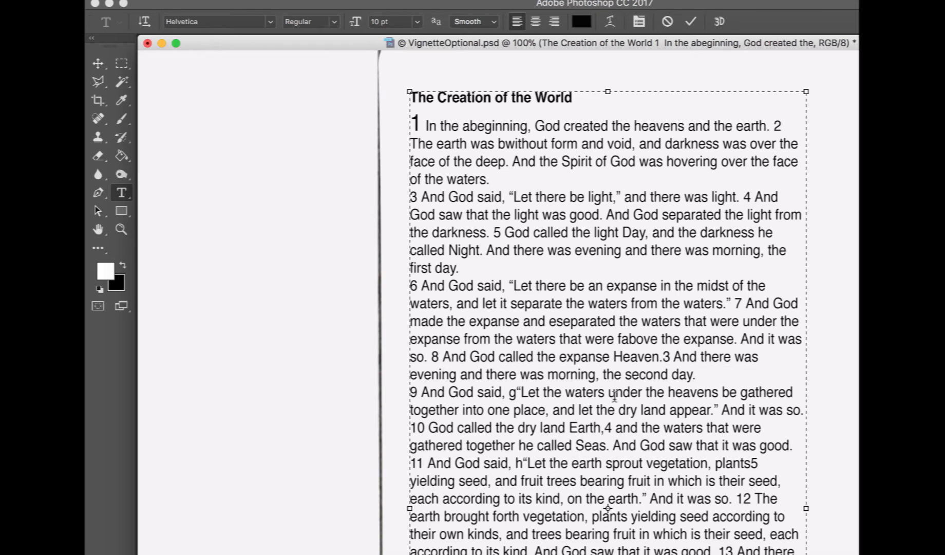
pyautogui.click(510, 394)
pyautogui.press('Delete')
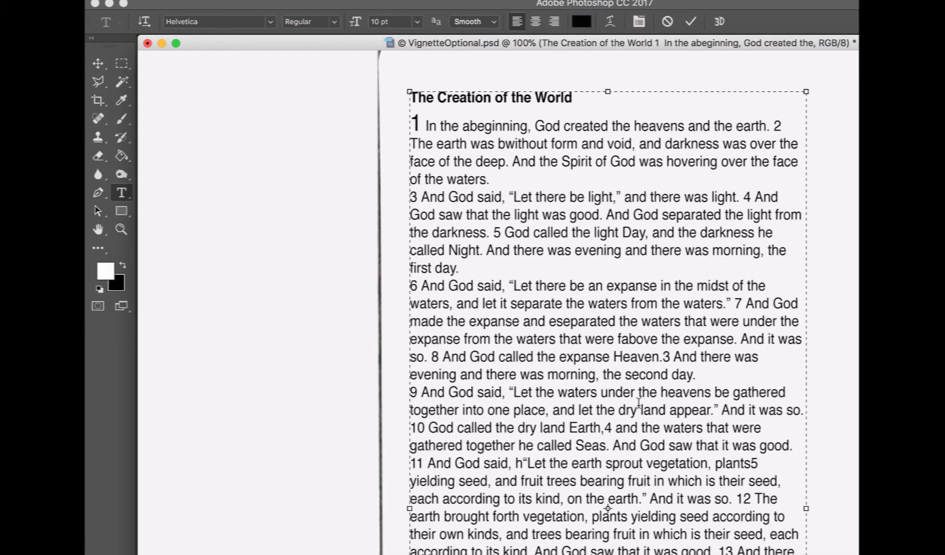
# Delete the stray footnote characters after 'plants', before 'seasons' and before 'rule' in verses 11, 14 and 18, then commit the text
pyautogui.scroll(-3, 620, 425)
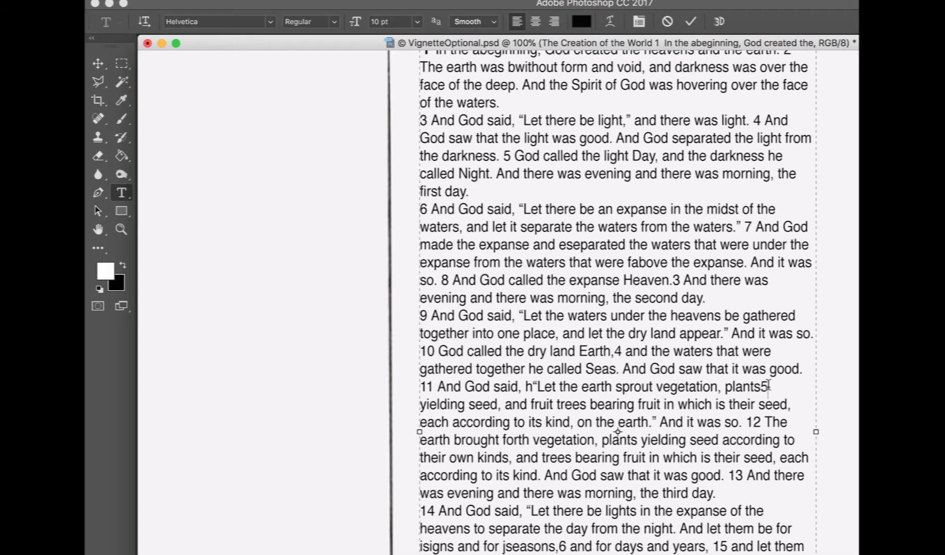
pyautogui.click(768, 385)
pyautogui.press('Delete')
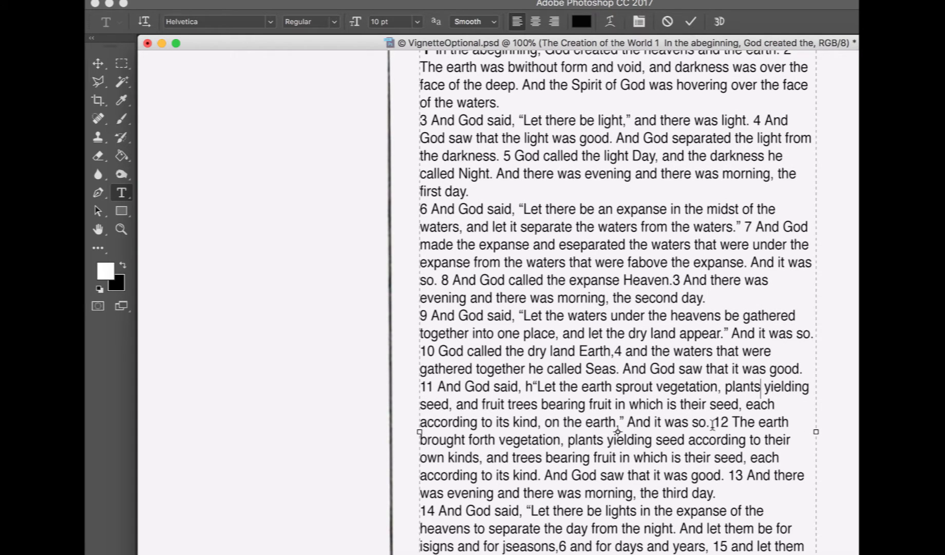
pyautogui.scroll(-6, 712, 424)
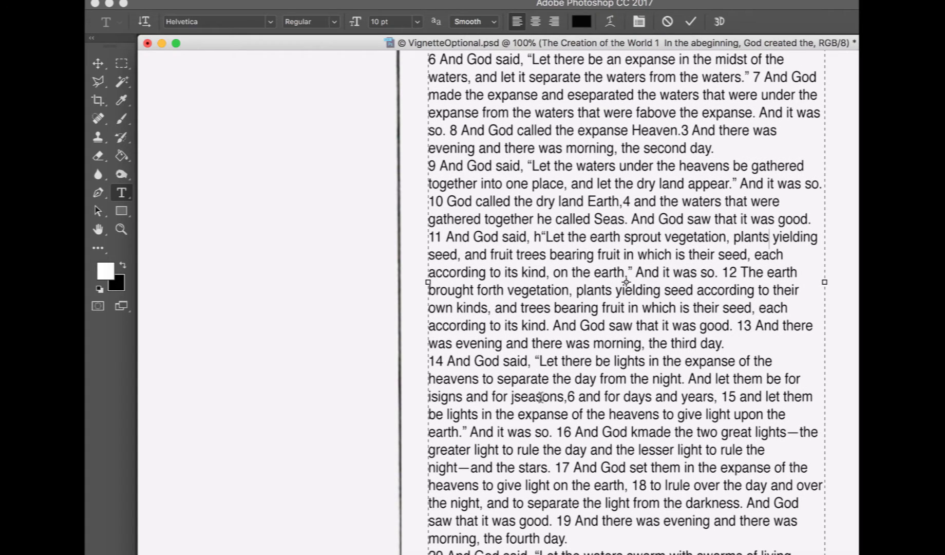
pyautogui.click(514, 396)
pyautogui.press('BackSpace')
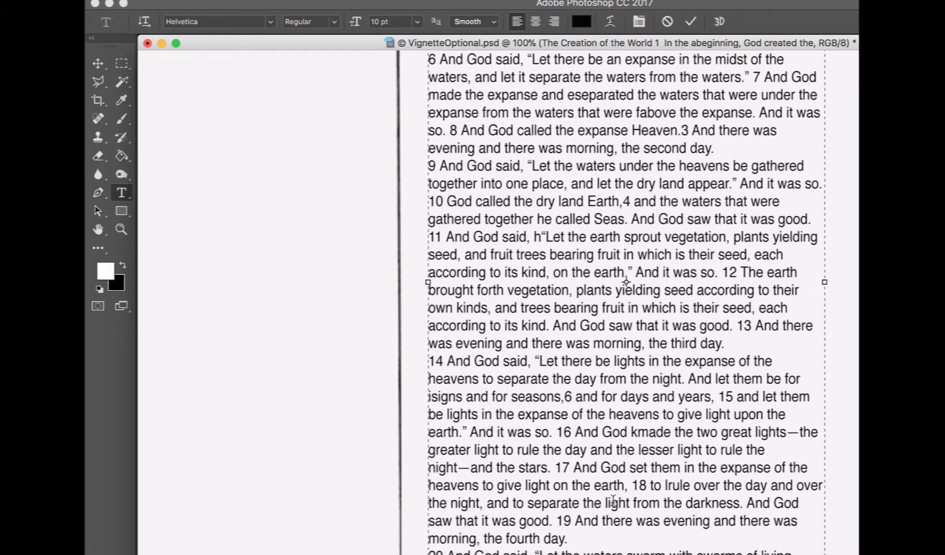
pyautogui.scroll(-2, 613, 499)
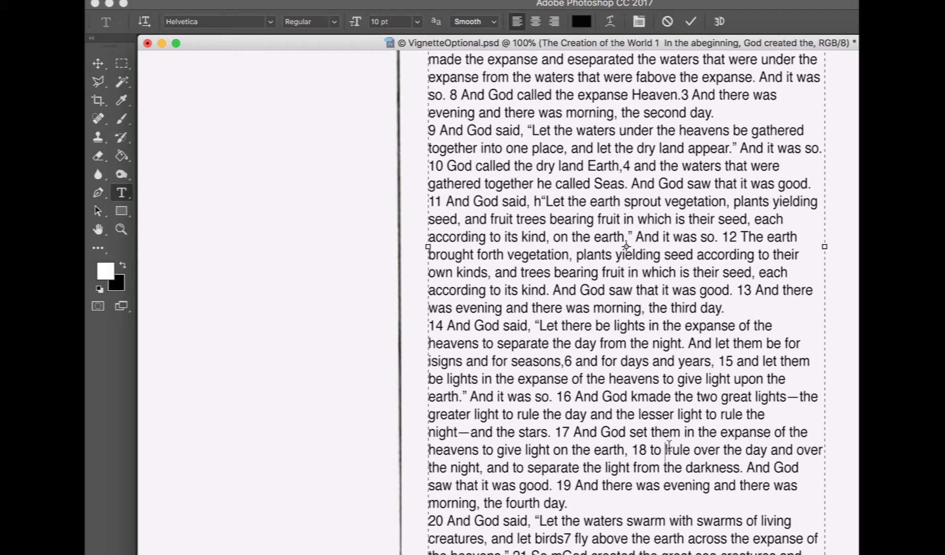
pyautogui.press('Delete')
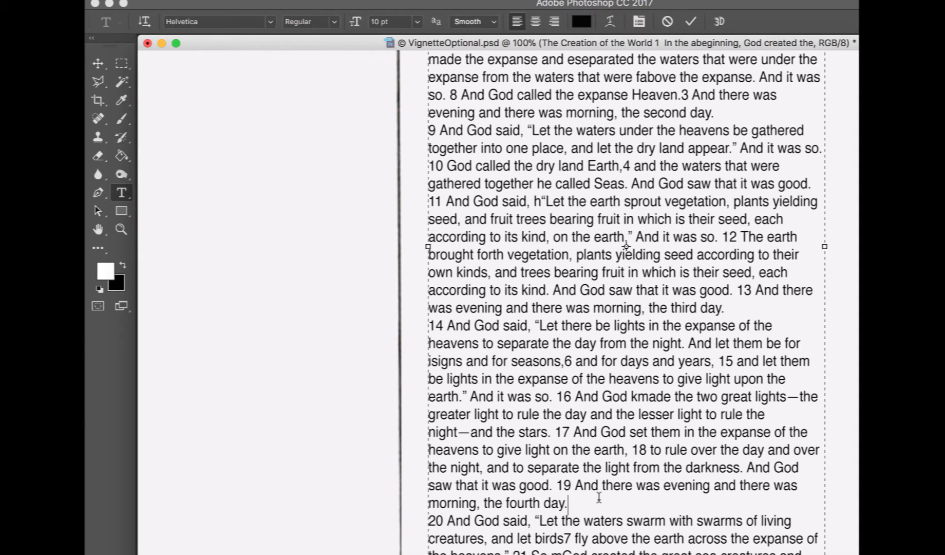
pyautogui.click(98, 63)
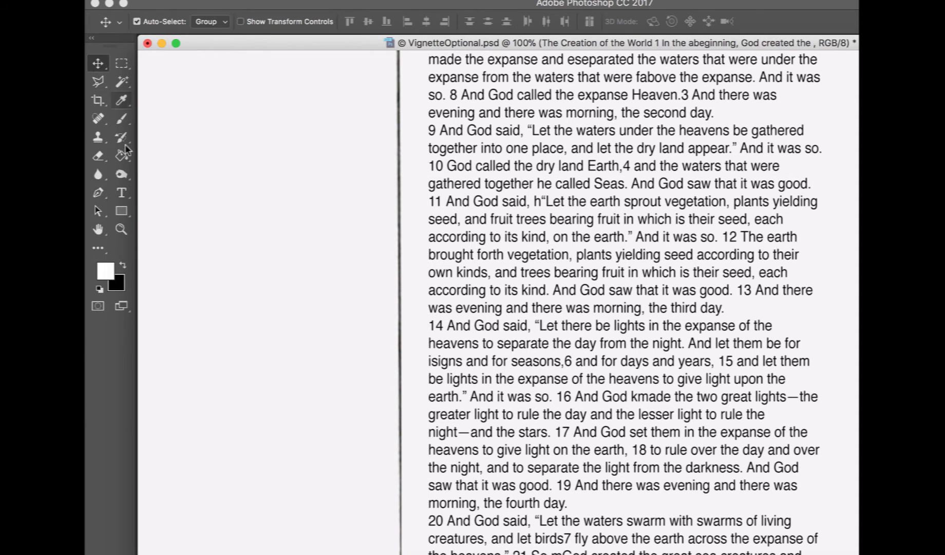
# Try to run a spell check on the document
pyautogui.click(121, 192)
pyautogui.click(244, 0)
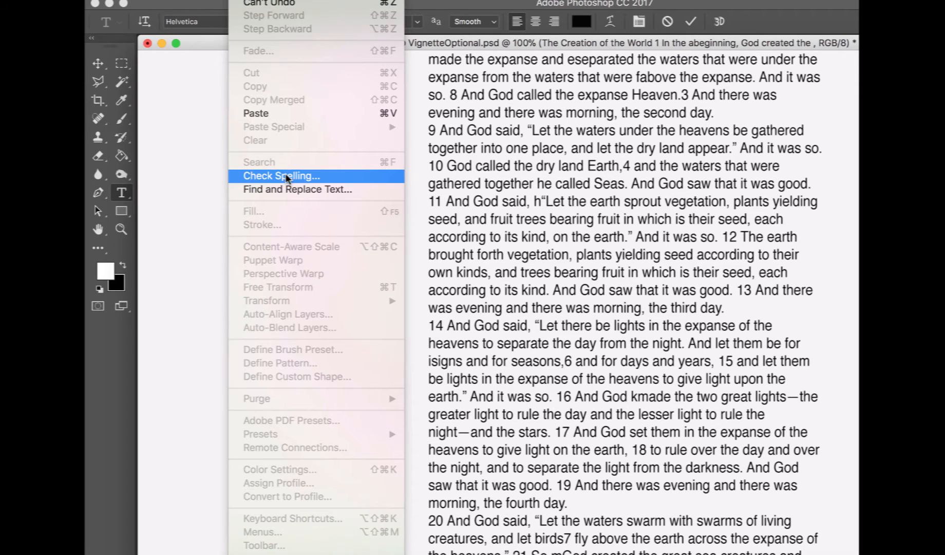
pyautogui.click(286, 176)
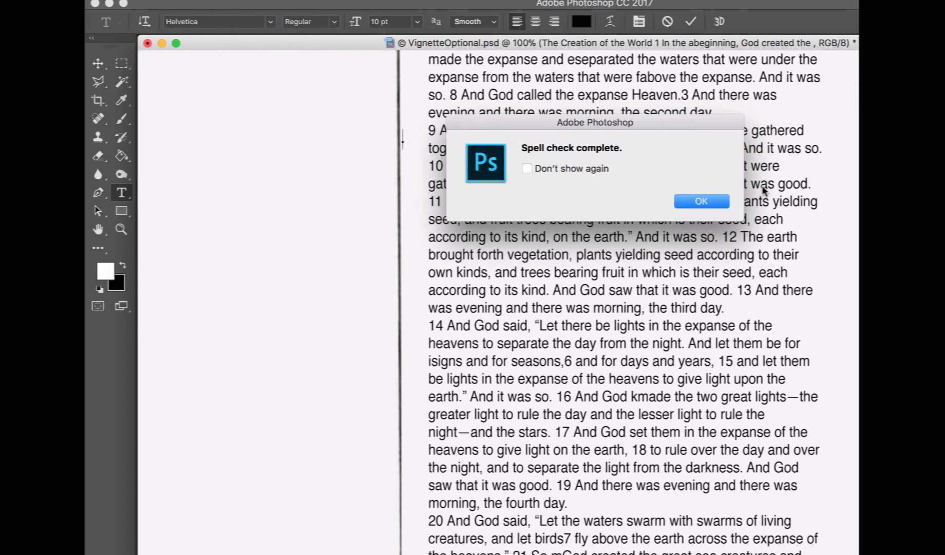
pyautogui.click(702, 202)
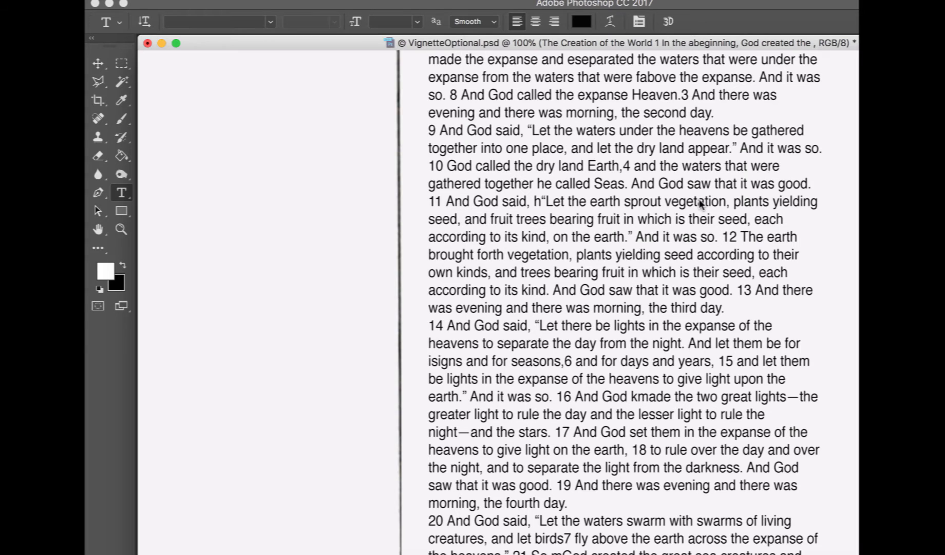
# Spell-check the Genesis text layer, changing isigns to signs, kmade to made, birds7 to birds and mGod to God
pyautogui.scroll(-4, 702, 202)
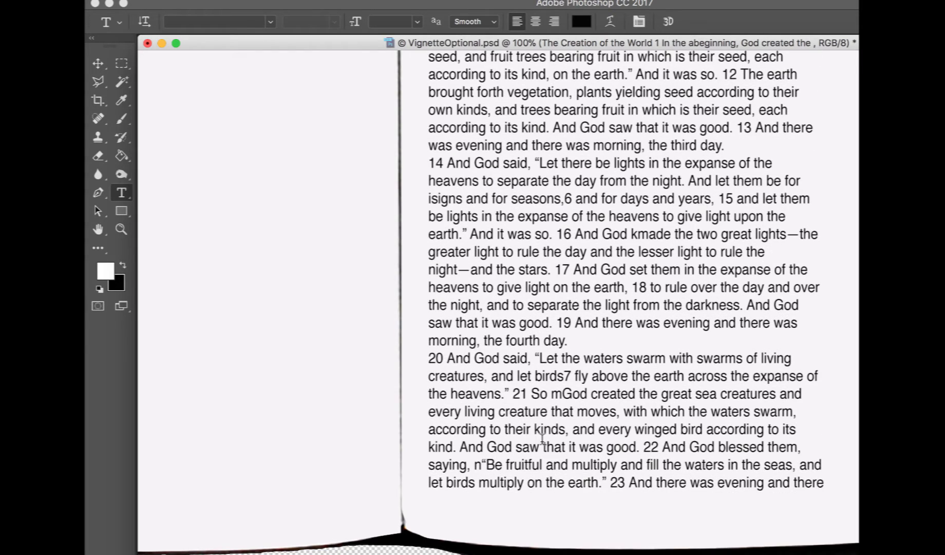
pyautogui.click(455, 121)
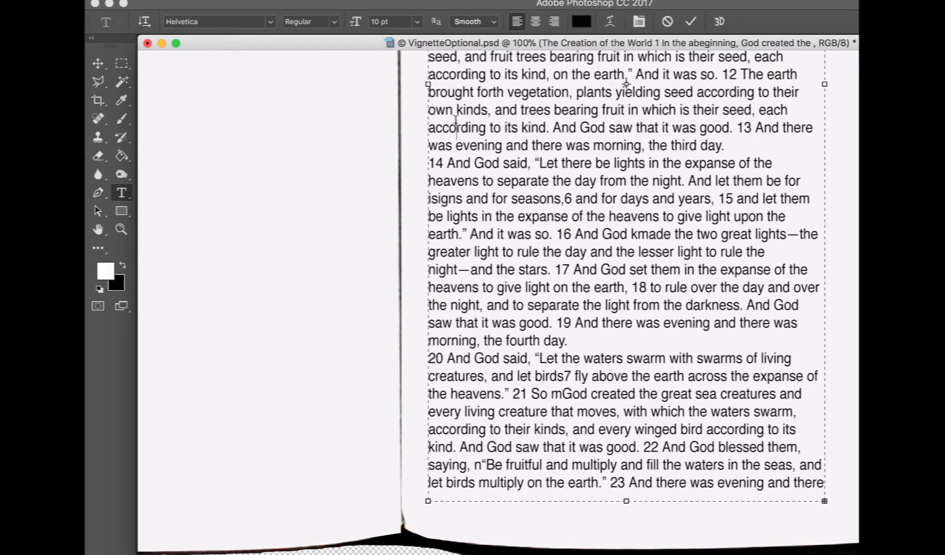
pyautogui.click(243, 0)
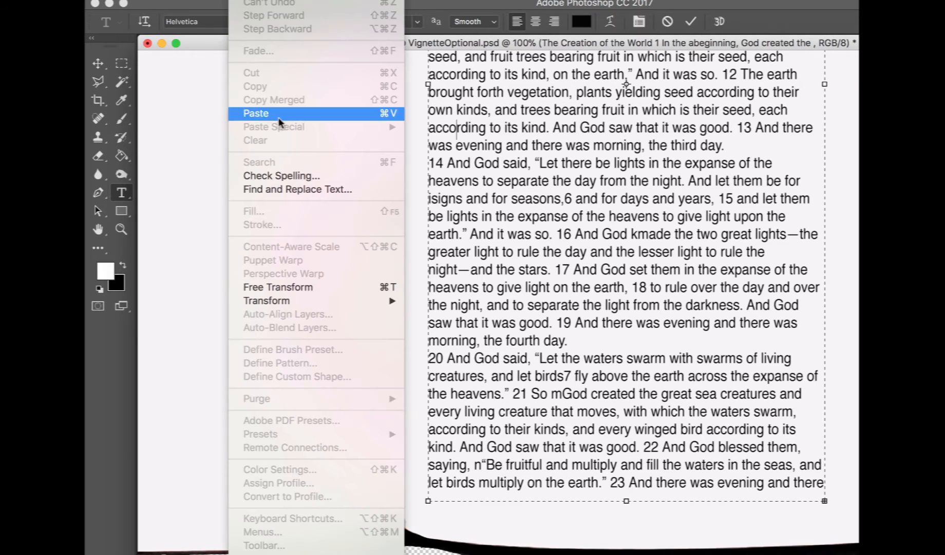
pyautogui.click(294, 175)
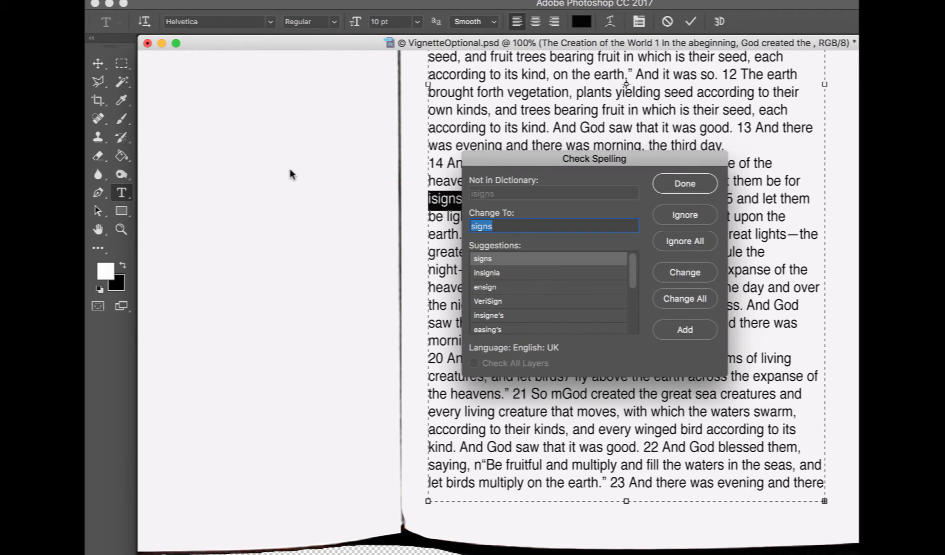
pyautogui.click(695, 279)
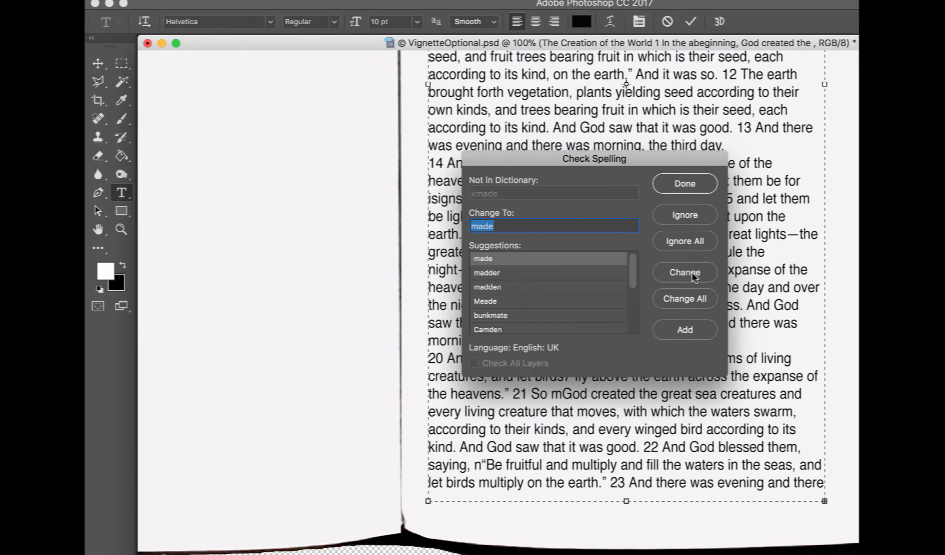
pyautogui.click(695, 277)
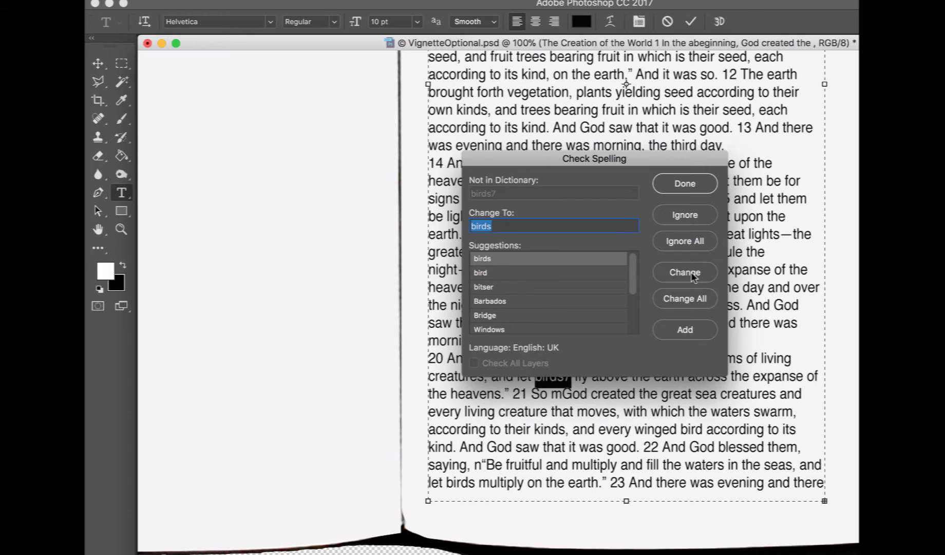
pyautogui.click(695, 277)
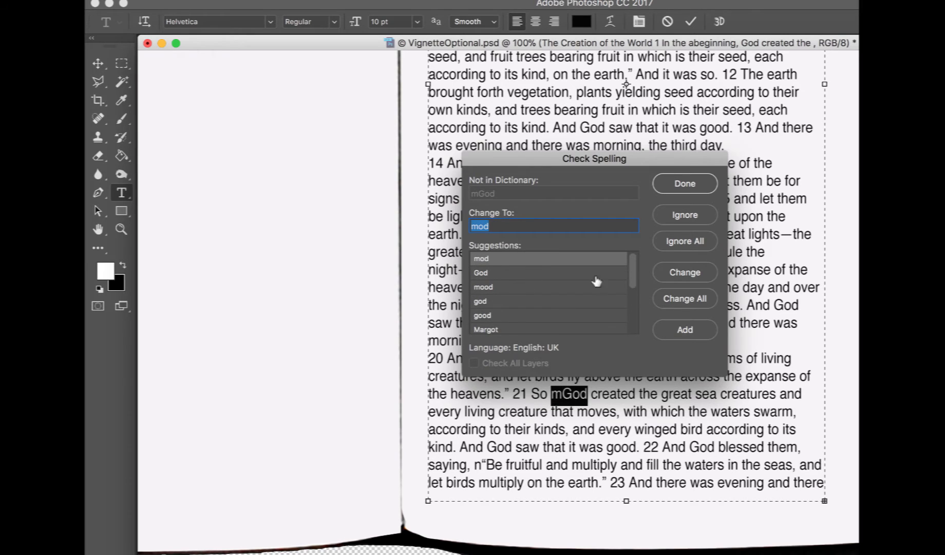
pyautogui.click(502, 276)
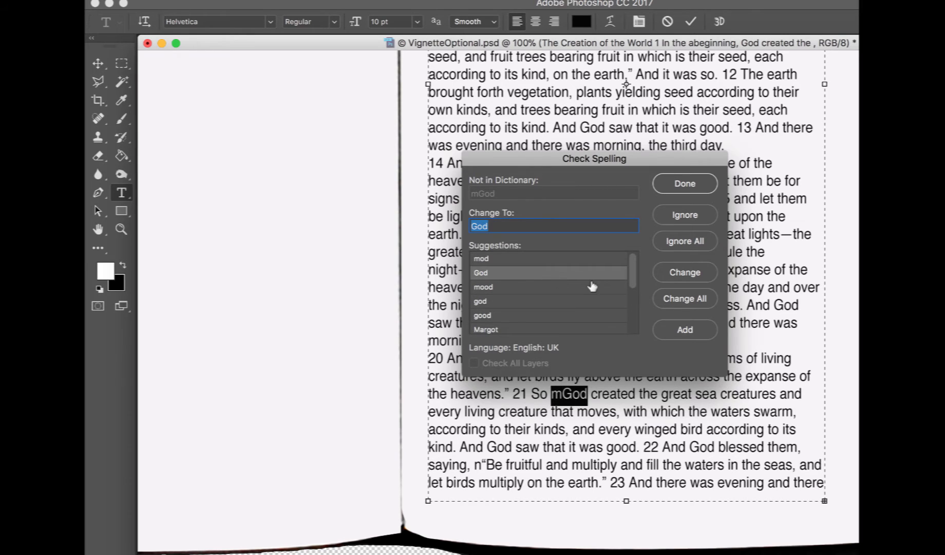
pyautogui.click(685, 277)
pyautogui.click(721, 200)
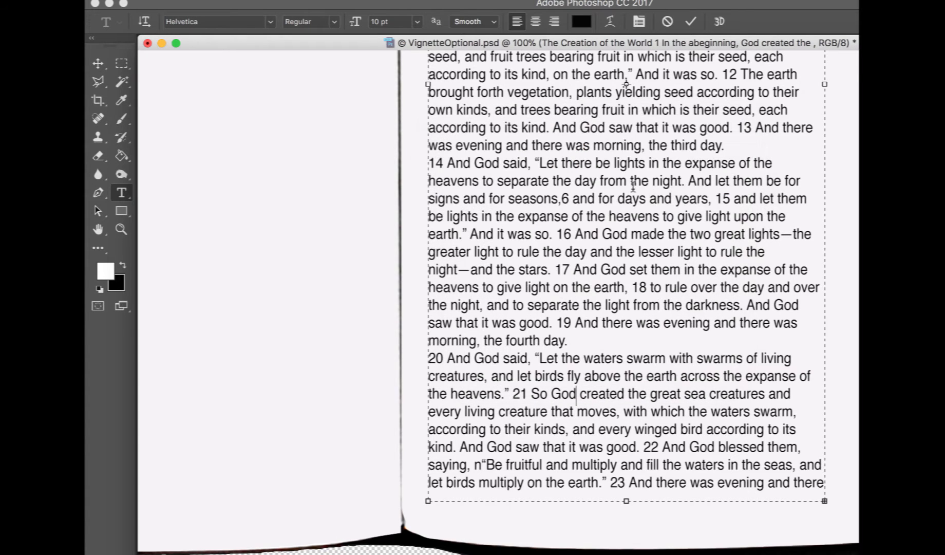
# Switch to Finder and open the robinsampson_12BibleEras_L1Creation folder on the Desktop
pyautogui.press('super+minus')
pyautogui.press('super+minus')
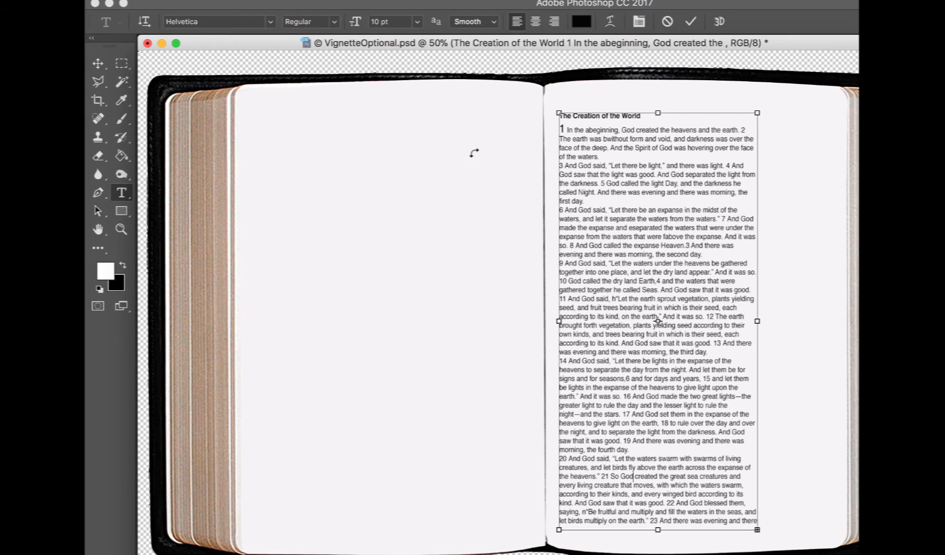
pyautogui.press('super+minus')
pyautogui.click(96, 62)
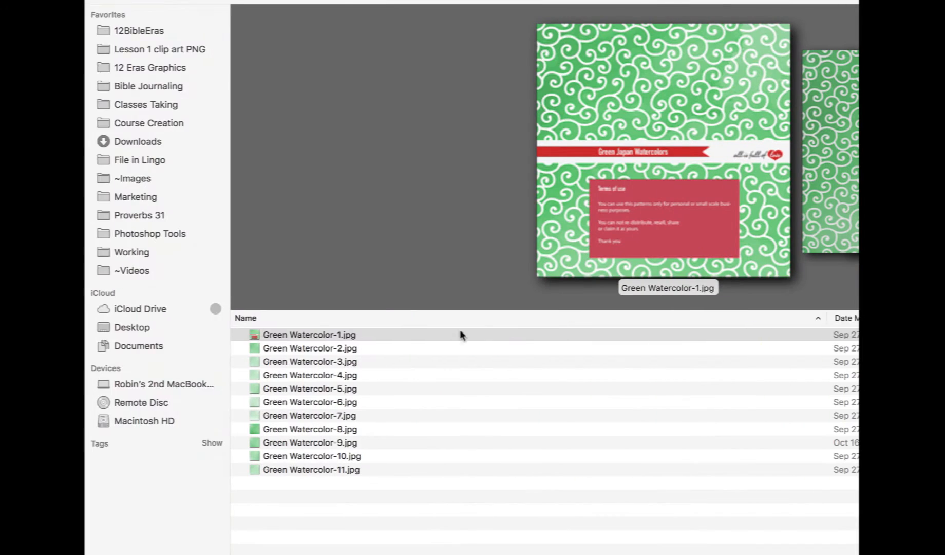
pyautogui.click(460, 334)
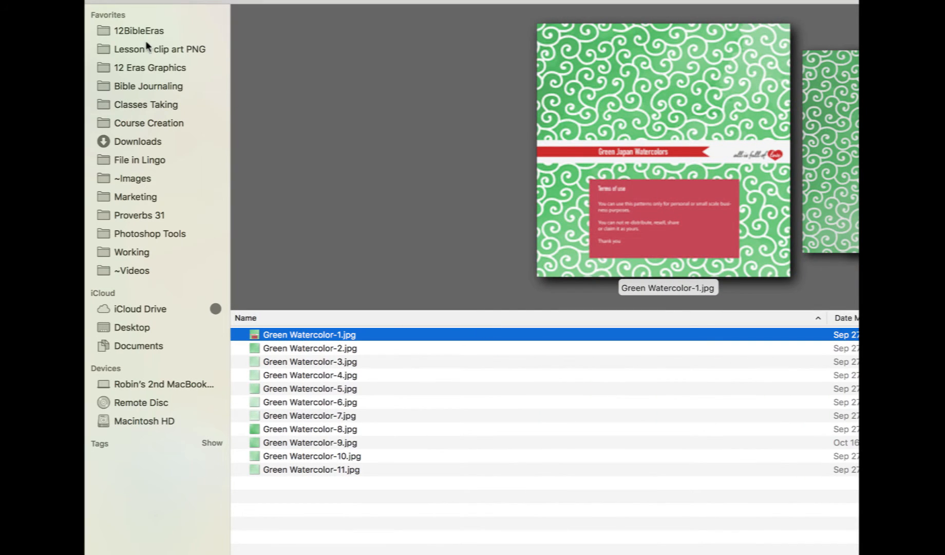
pyautogui.click(147, 328)
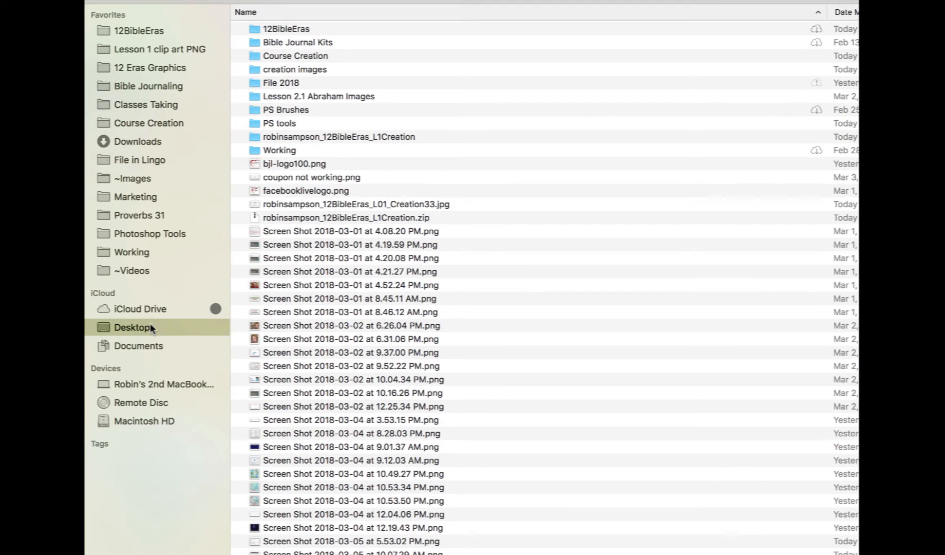
pyautogui.doubleClick(293, 137)
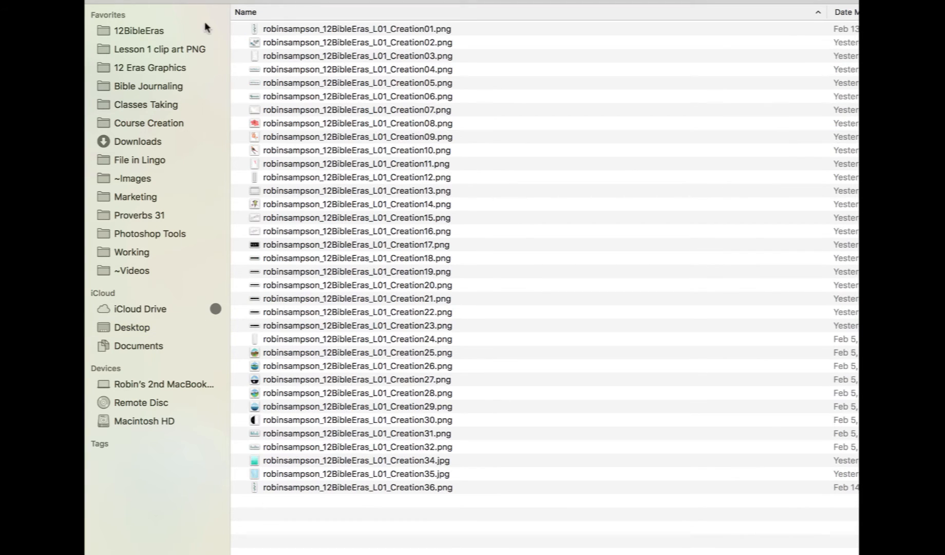
# Drag the Creation25 through Creation30 image files from Finder onto the Bible document and place each one
pyautogui.click(122, 3)
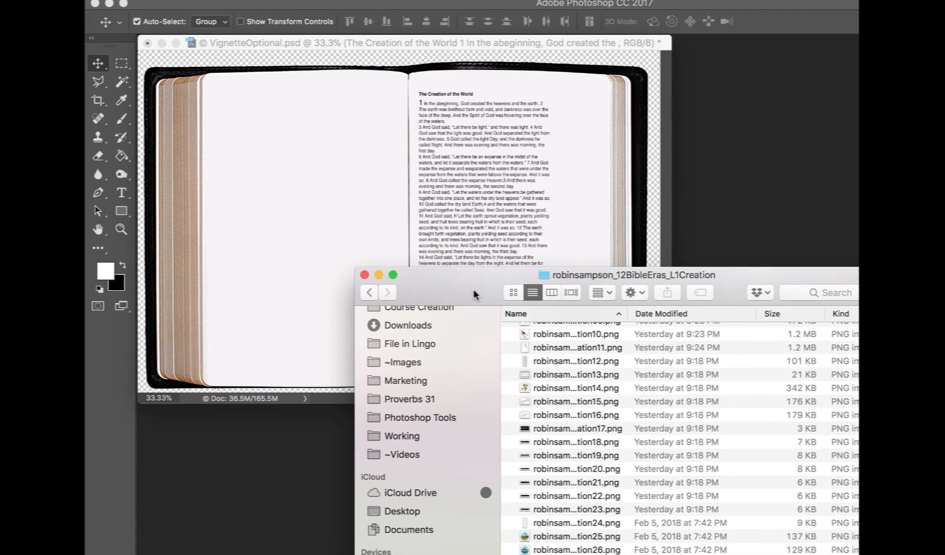
pyautogui.moveTo(473, 289); pyautogui.dragTo(537, 123)
pyautogui.scroll(-5, 590, 358)
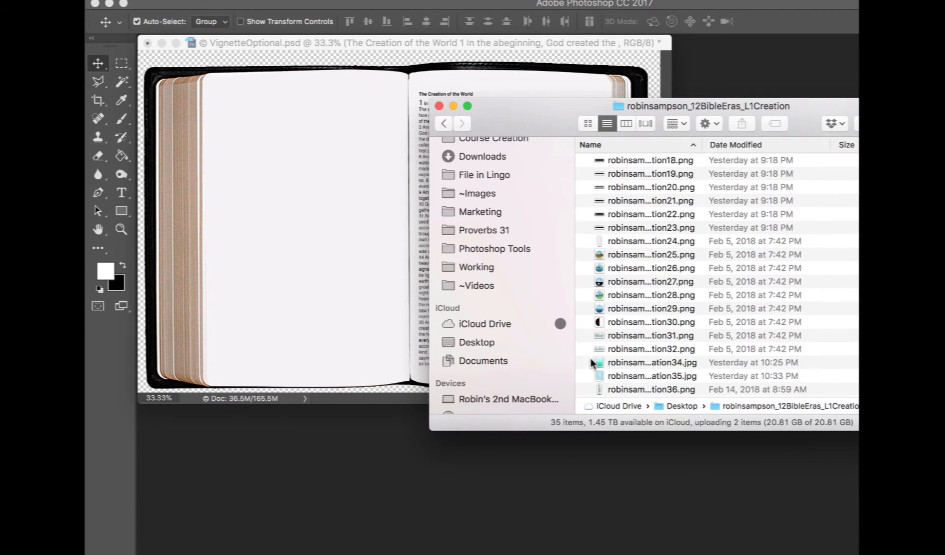
pyautogui.click(631, 257)
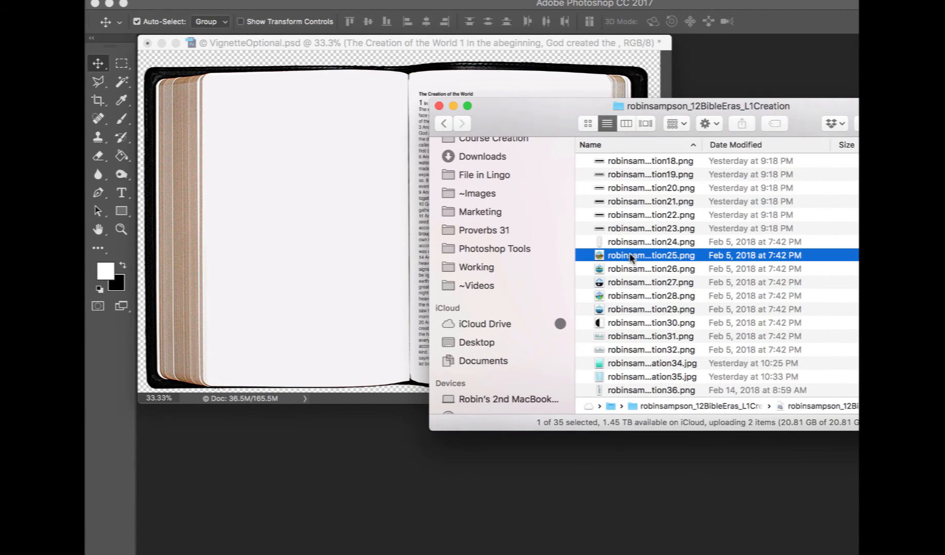
pyautogui.keyDown('shift'); pyautogui.click(621, 322); pyautogui.keyUp('shift')
pyautogui.moveTo(659, 294); pyautogui.dragTo(330, 208)
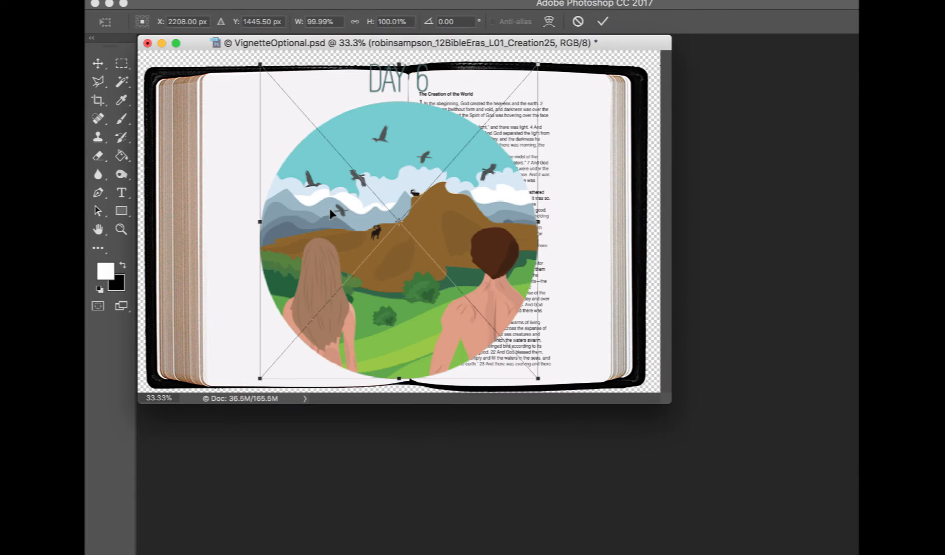
pyautogui.press('Return')
pyautogui.press('Return')
pyautogui.press('Return')
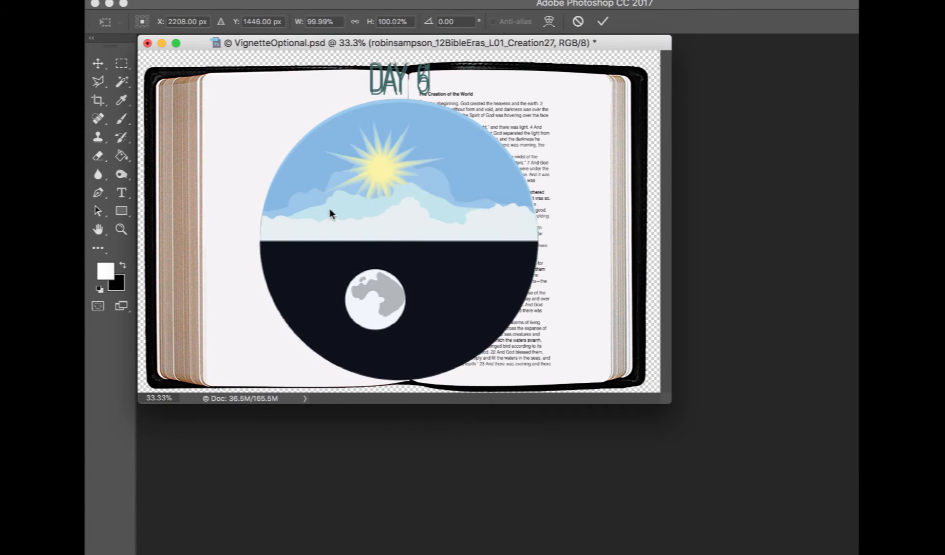
pyautogui.press('Return')
pyautogui.press('Return')
pyautogui.press('Return')
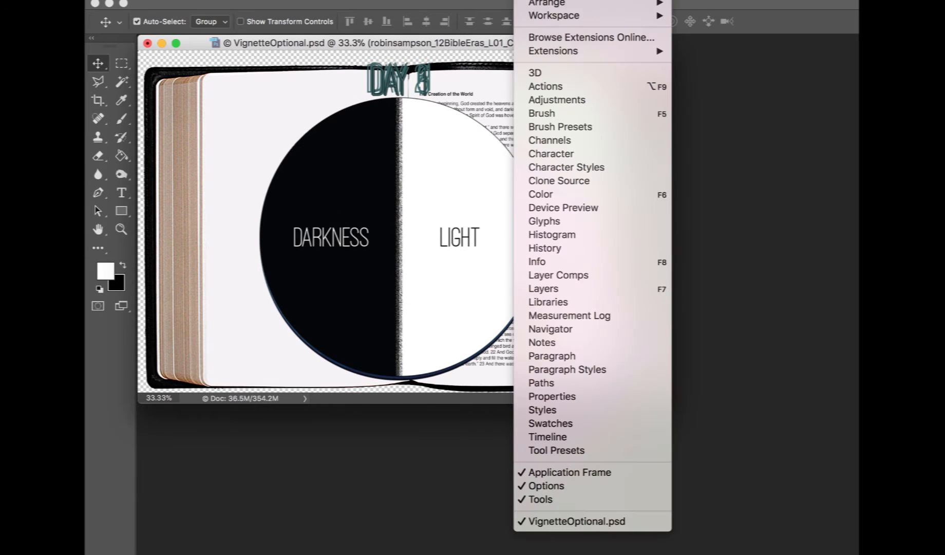
# Open the Layers panel, select all six creation image layers, and scale them together to about 26%
pyautogui.click(547, 286)
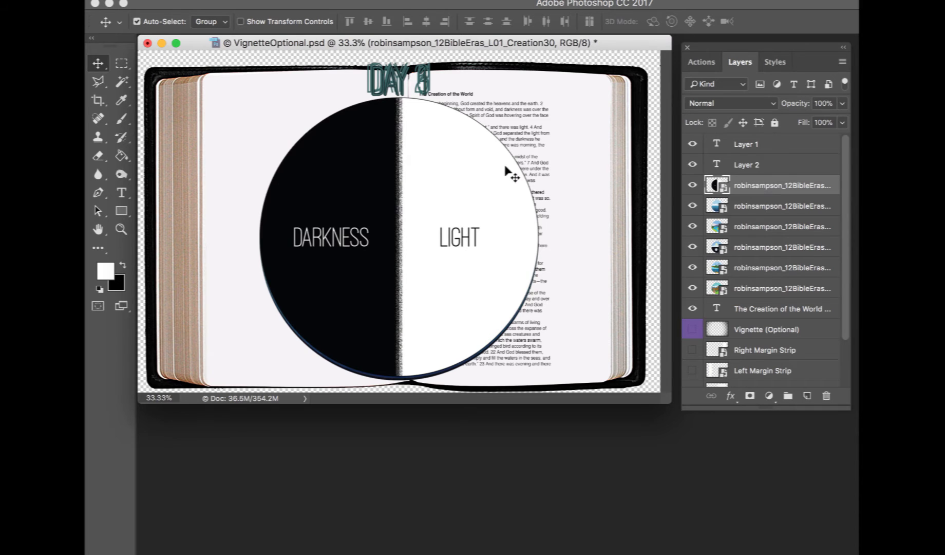
pyautogui.keyDown('shift'); pyautogui.click(755, 292); pyautogui.keyUp('shift')
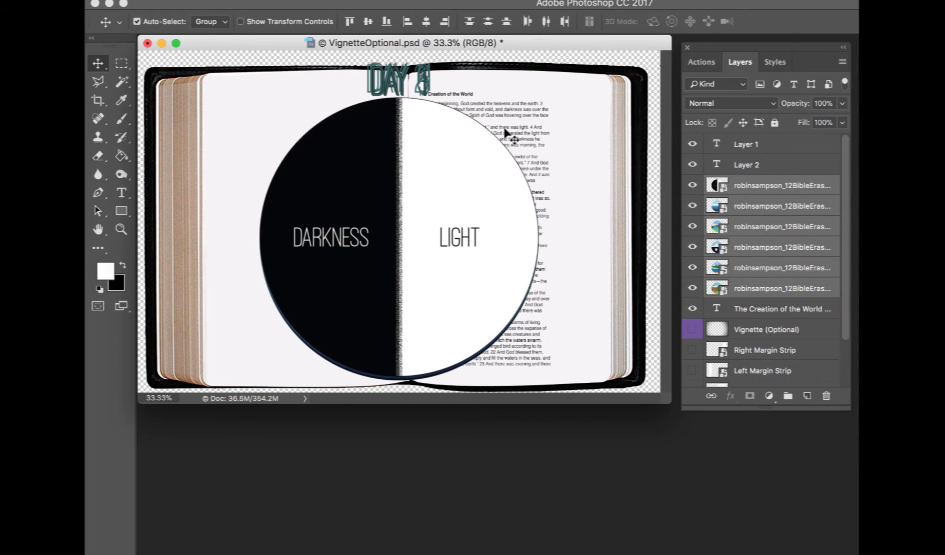
pyautogui.press('super+t')
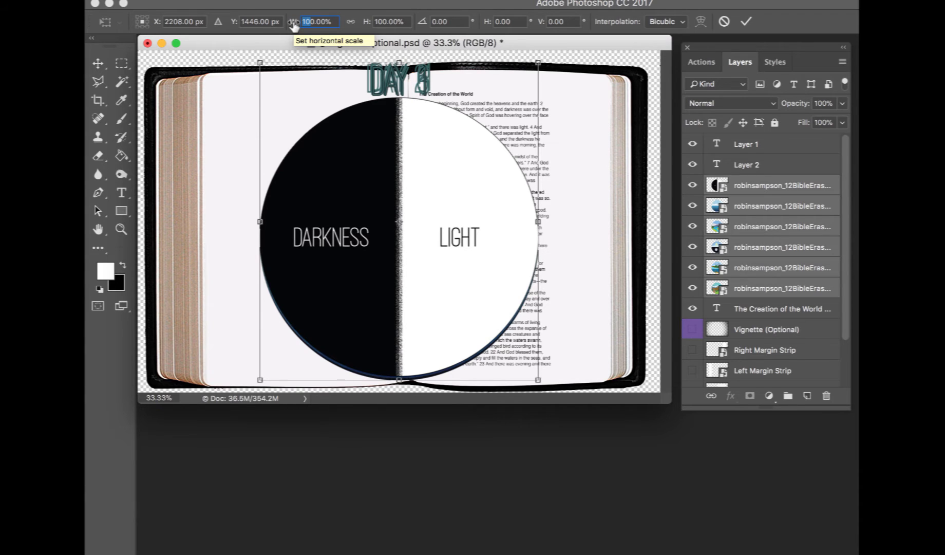
pyautogui.write('40')
pyautogui.press('Return')
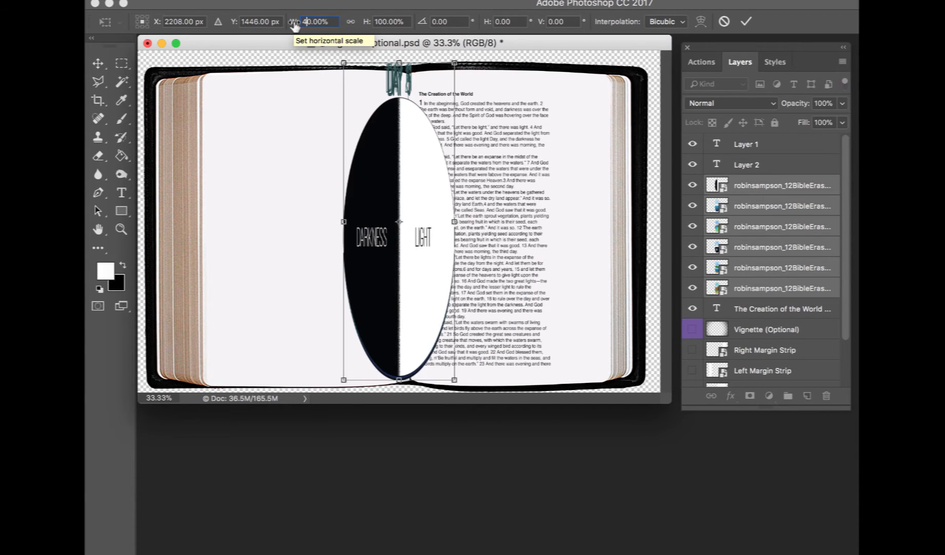
pyautogui.click(352, 23)
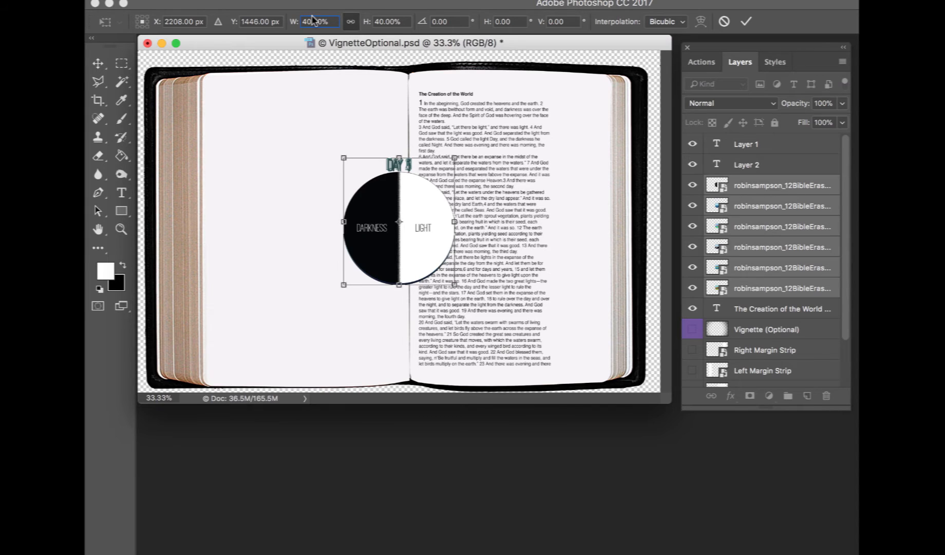
pyautogui.press('BackSpace')
pyautogui.write('3')
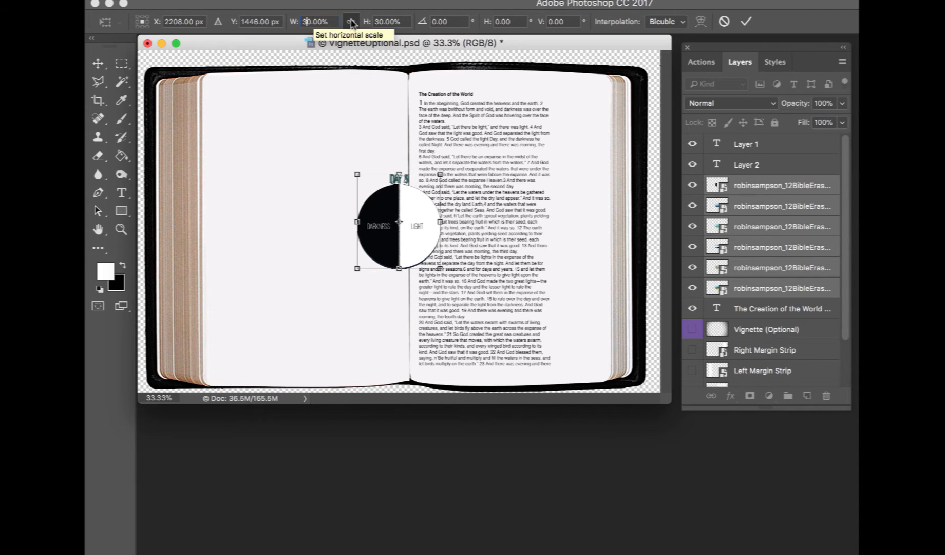
pyautogui.click(352, 23)
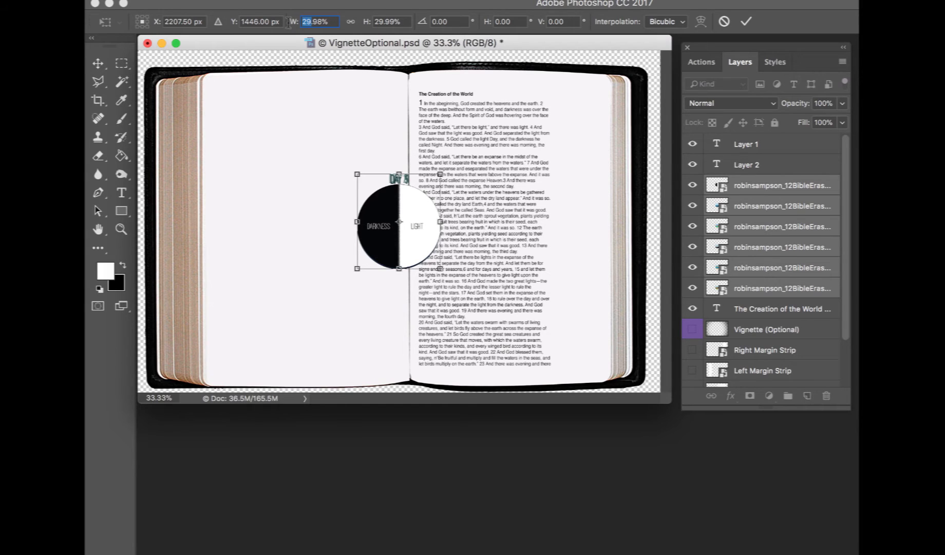
pyautogui.write('25')
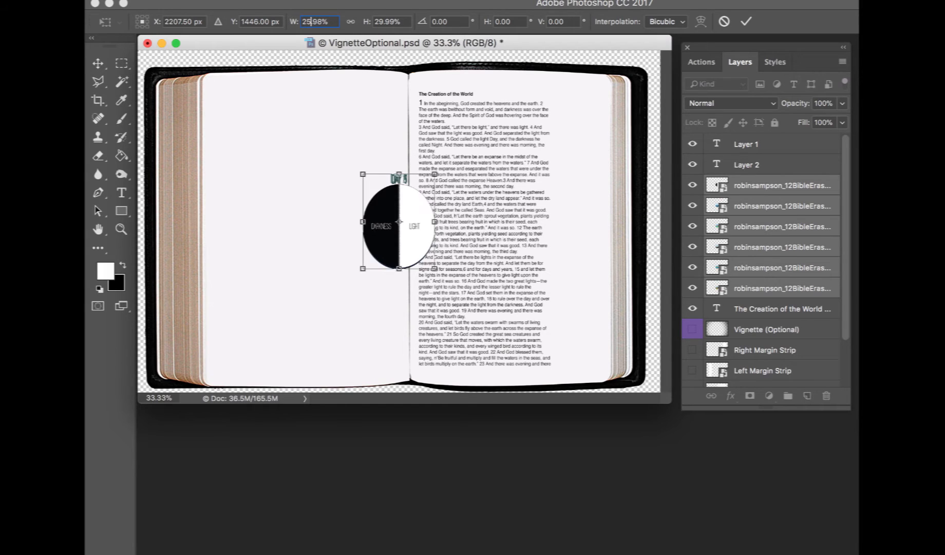
pyautogui.click(352, 21)
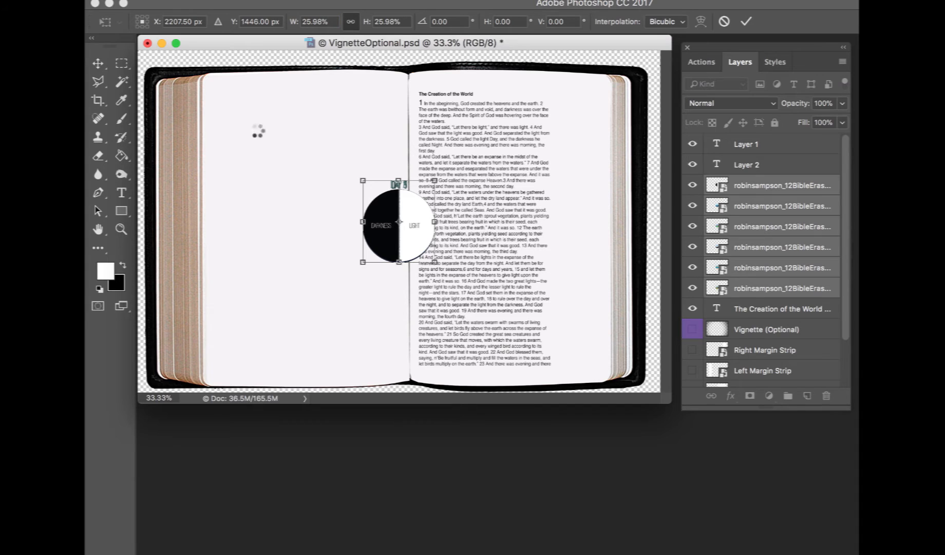
pyautogui.click(442, 238)
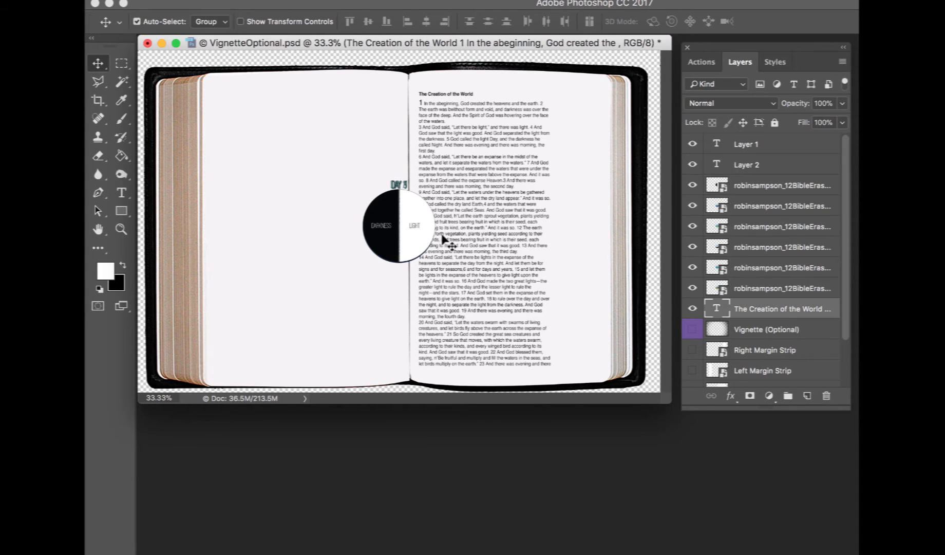
# Lock the Genesis text layer and the Left Page Layer, Right Page Layer and Bible Background layers
pyautogui.click(775, 124)
pyautogui.scroll(-3, 773, 239)
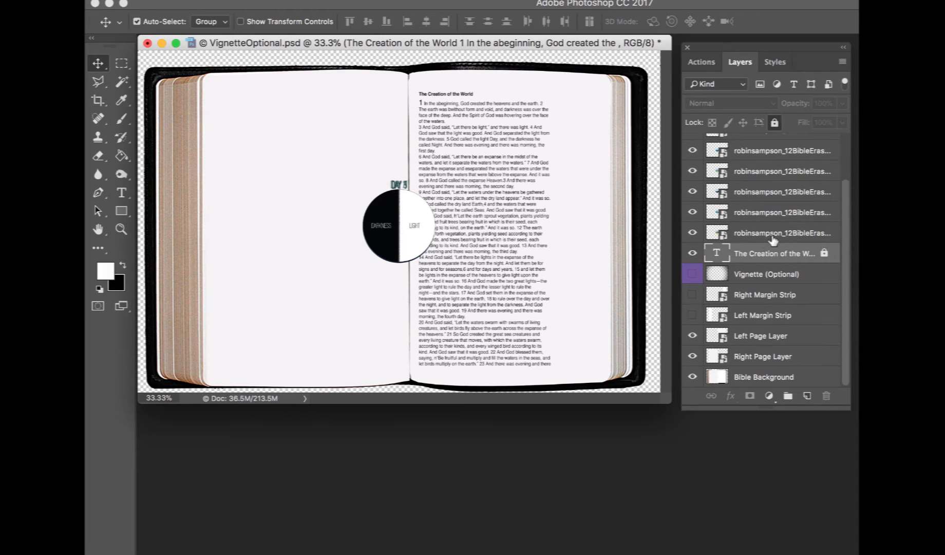
pyautogui.click(593, 137)
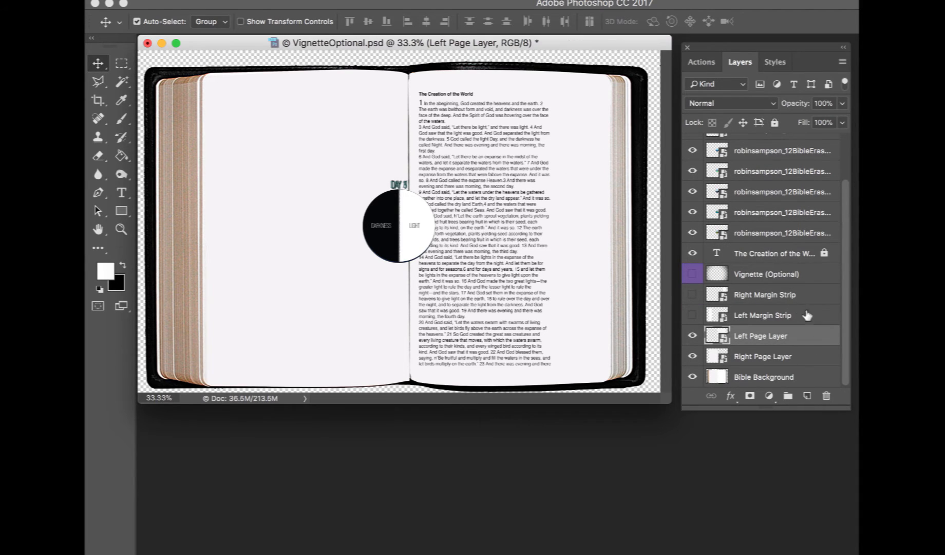
pyautogui.click(813, 296)
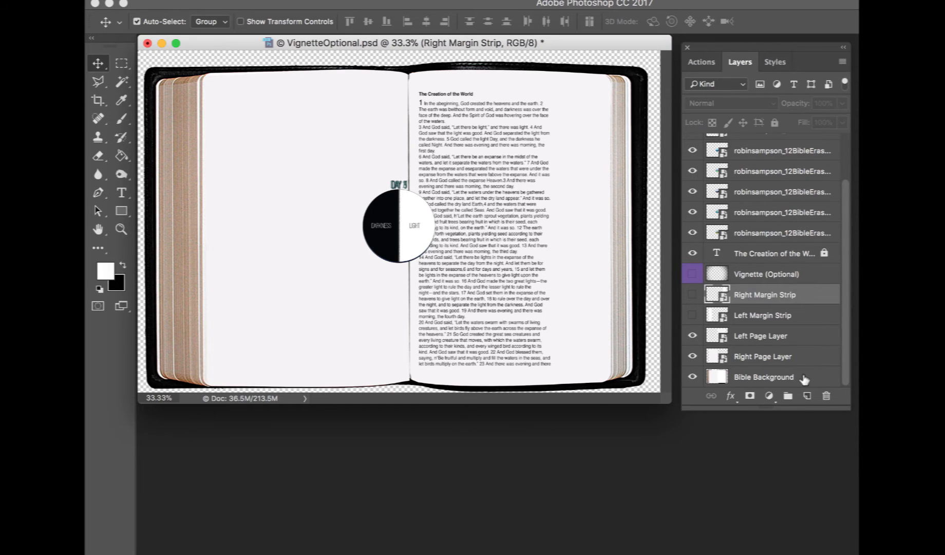
pyautogui.keyDown('shift'); pyautogui.click(805, 378); pyautogui.keyUp('shift')
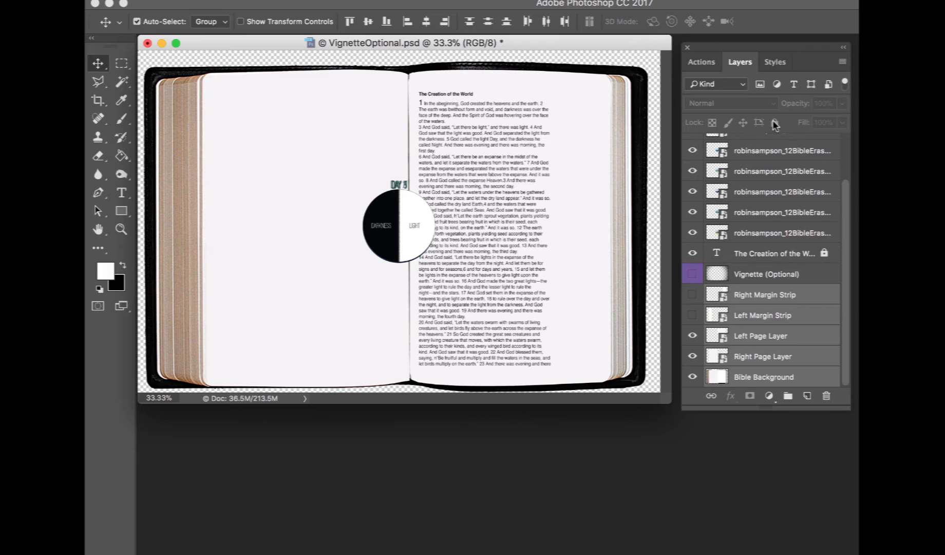
pyautogui.click(808, 293)
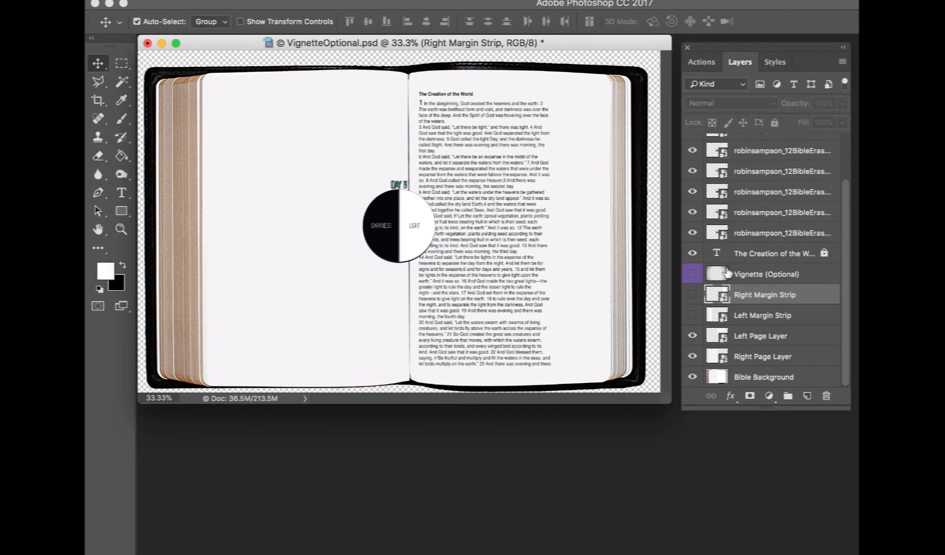
pyautogui.click(750, 335)
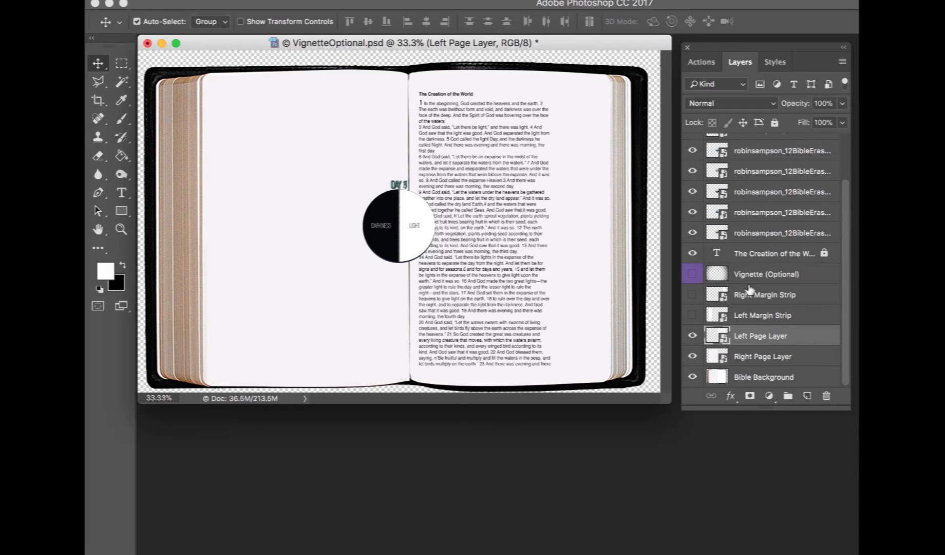
pyautogui.click(775, 122)
pyautogui.click(766, 360)
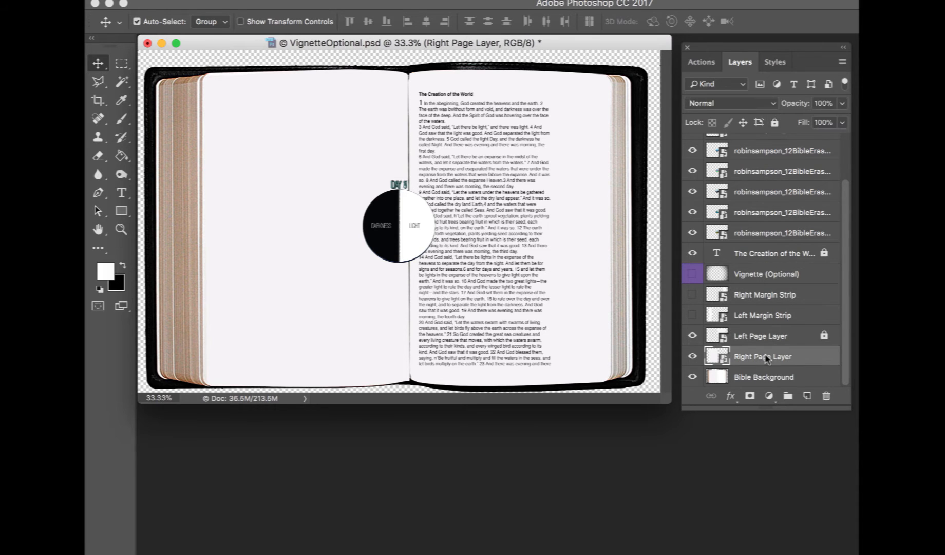
pyautogui.click(773, 122)
pyautogui.click(782, 380)
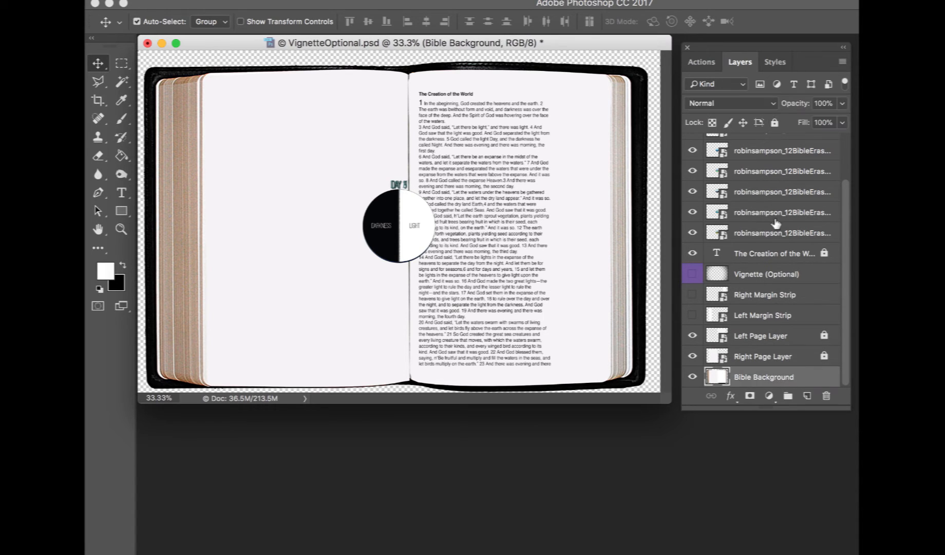
pyautogui.click(775, 122)
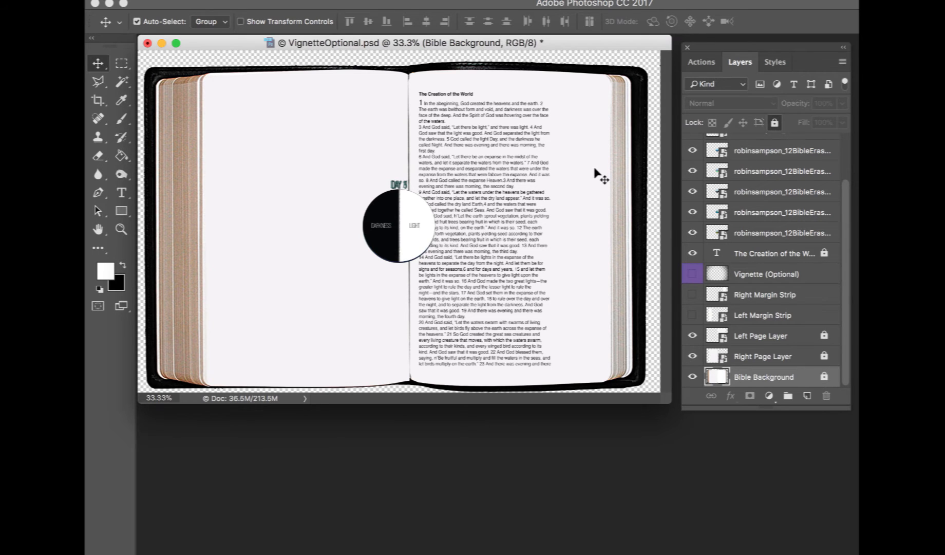
pyautogui.click(595, 173)
# Place the Creation35 watercolor image from Finder into the document and position it over the right page
pyautogui.click(123, 554)
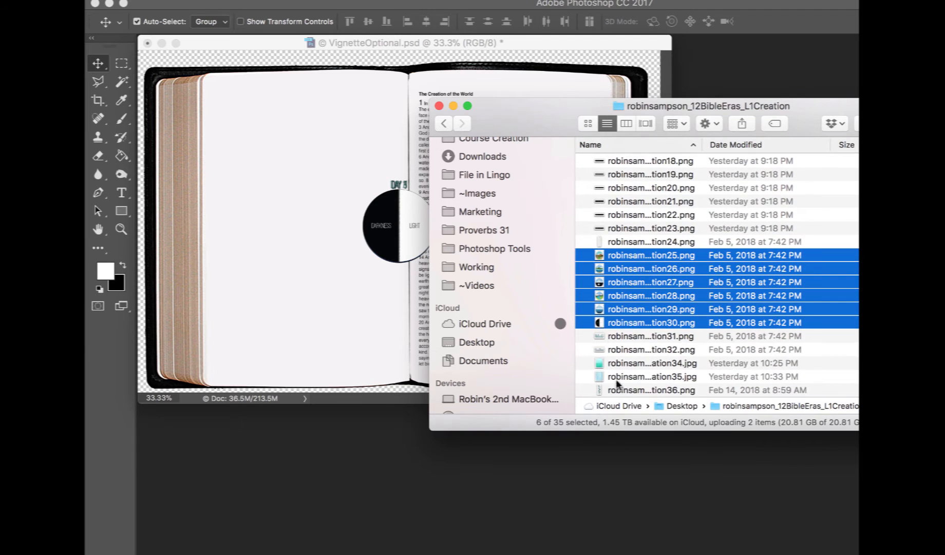
pyautogui.moveTo(616, 375); pyautogui.dragTo(380, 283)
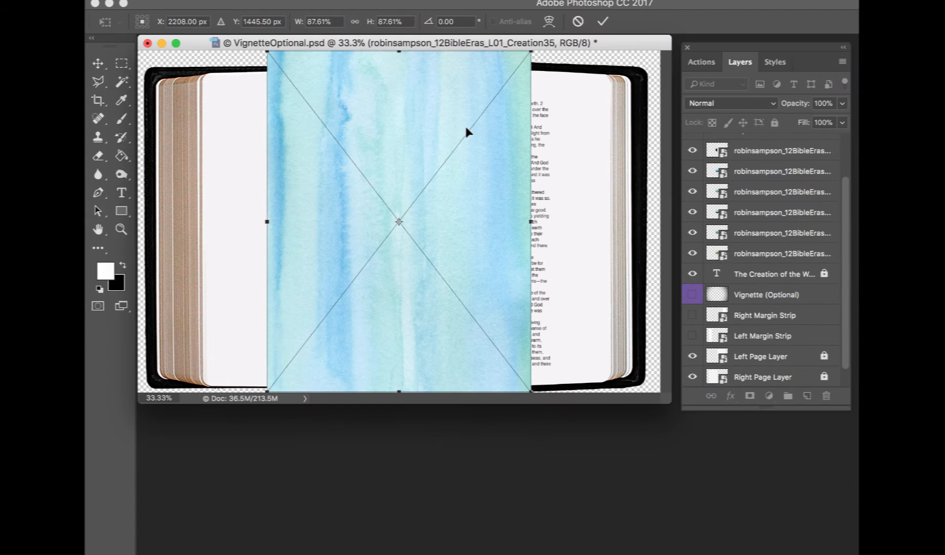
pyautogui.moveTo(449, 99); pyautogui.dragTo(542, 96)
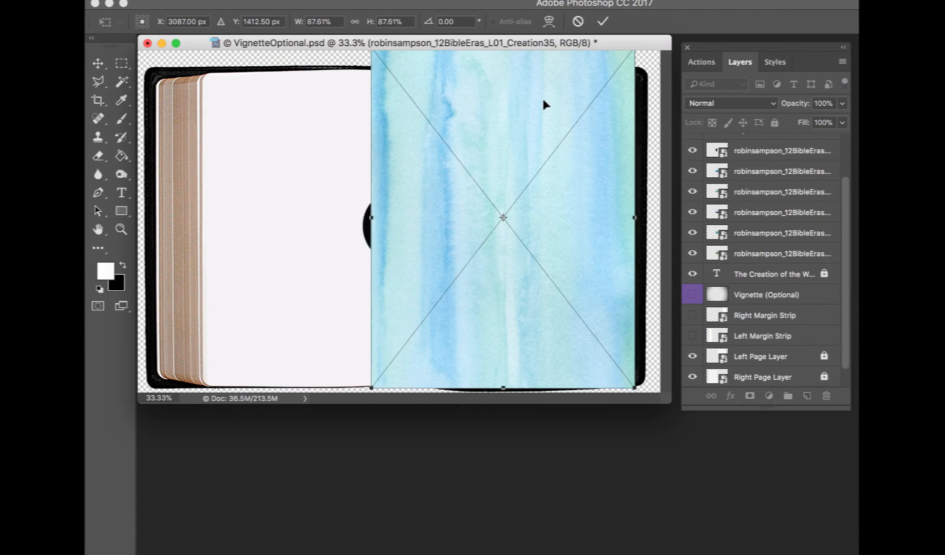
pyautogui.press('Return')
# Move the watercolor layer directly above the Left Page Layer, clip it to that layer, and lock it
pyautogui.scroll(-1, 801, 276)
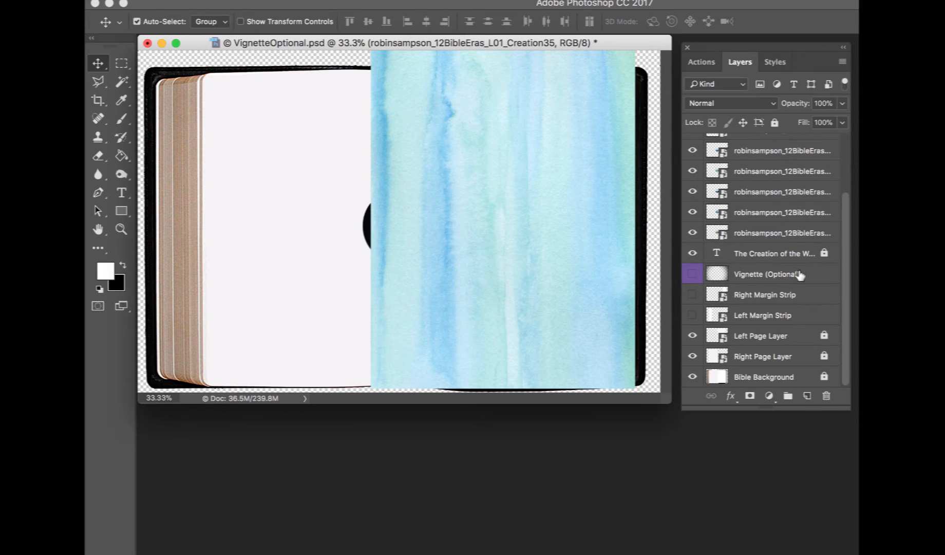
pyautogui.scroll(4, 792, 312)
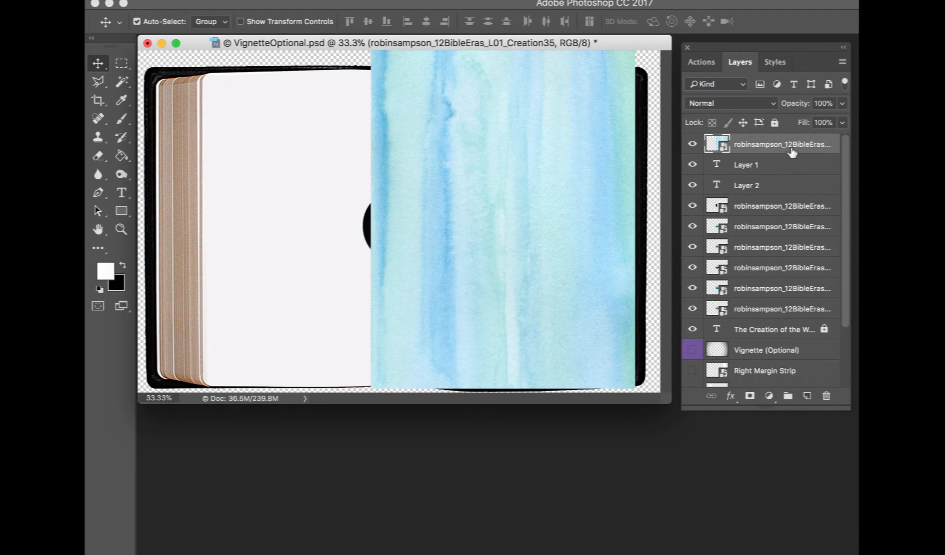
pyautogui.moveTo(789, 144); pyautogui.dragTo(777, 369)
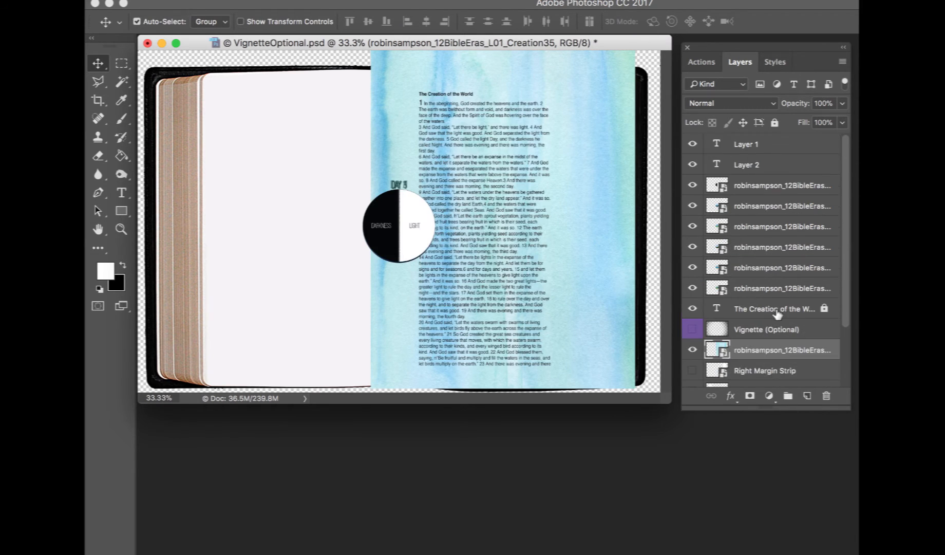
pyautogui.scroll(-3, 777, 315)
pyautogui.moveTo(784, 275); pyautogui.dragTo(786, 340)
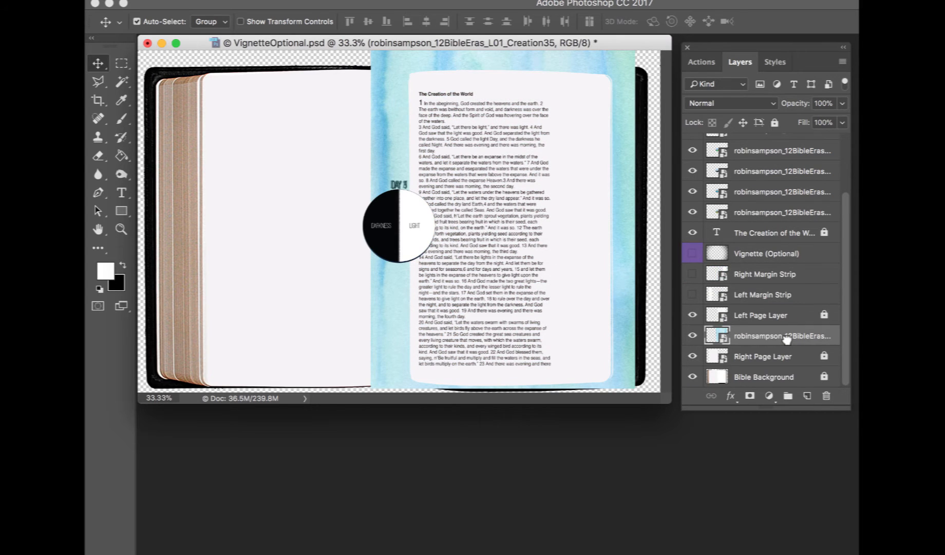
pyautogui.rightClick(787, 338)
pyautogui.click(769, 337)
pyautogui.moveTo(768, 343); pyautogui.dragTo(762, 312)
pyautogui.rightClick(761, 317)
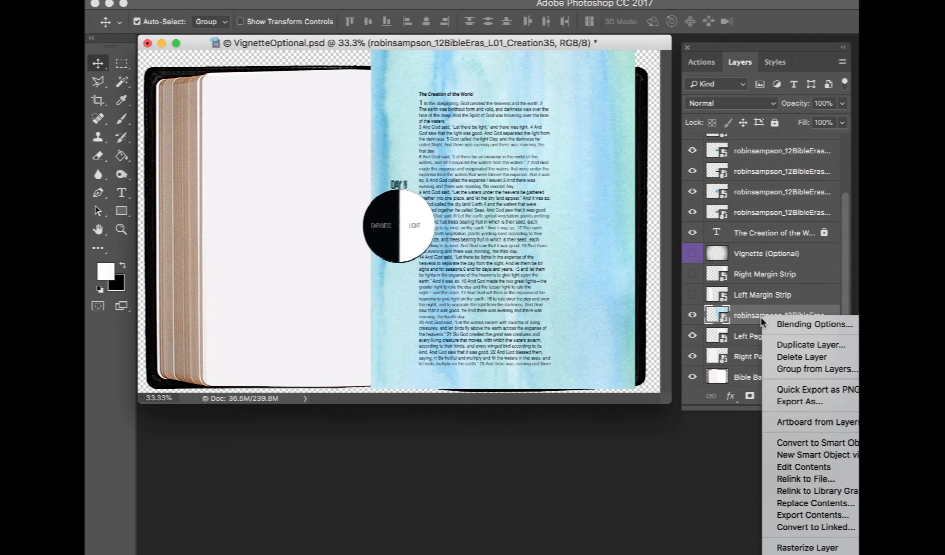
pyautogui.moveTo(813, 553)
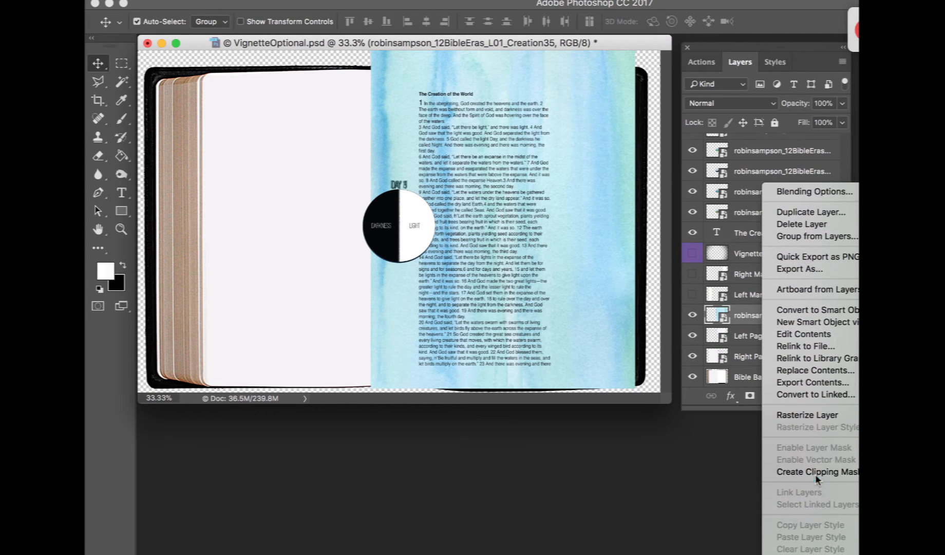
pyautogui.click(815, 470)
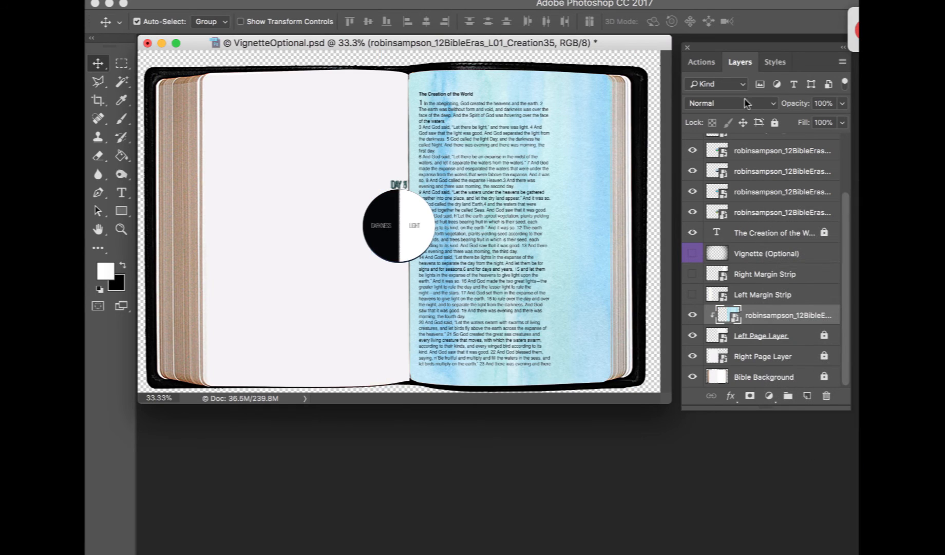
pyautogui.click(775, 122)
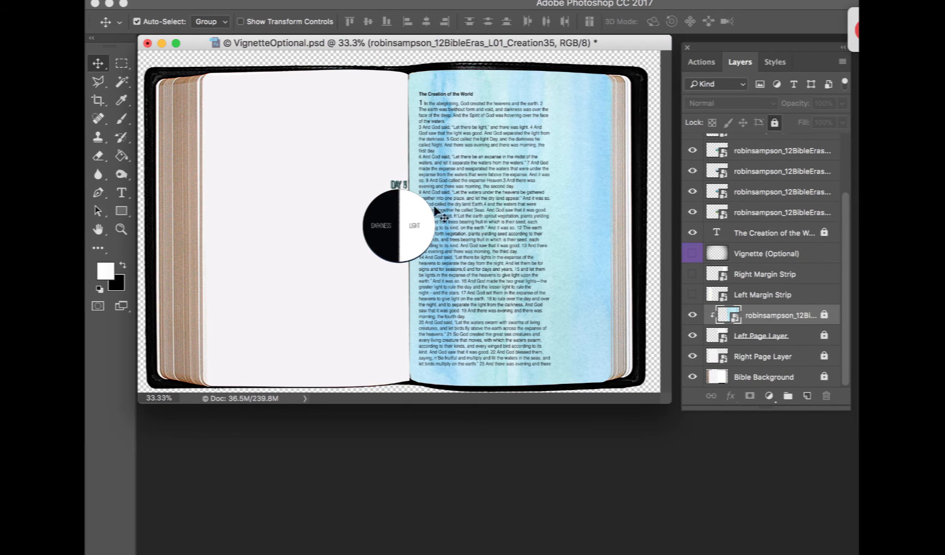
# Scale the six selected creation image layers together to 80% with the aspect ratio locked
pyautogui.click(422, 219)
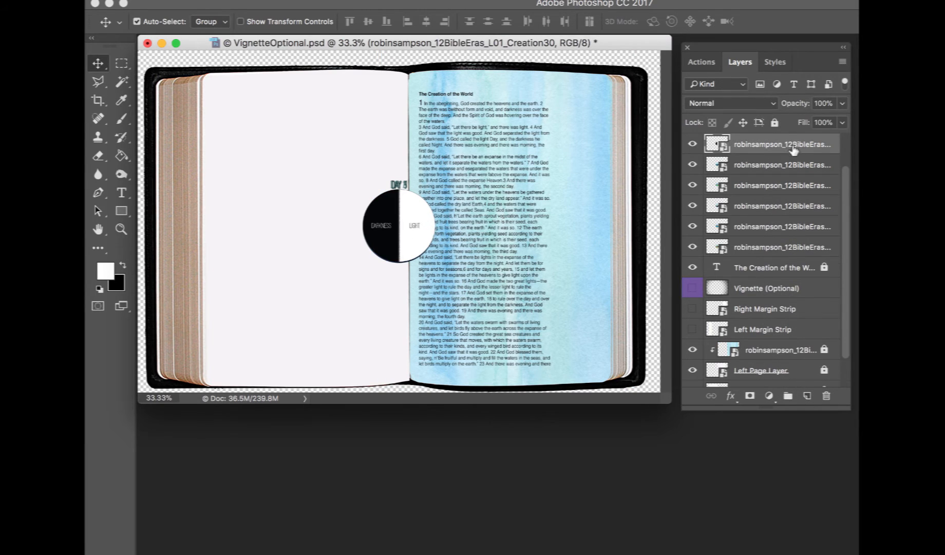
pyautogui.keyDown('shift'); pyautogui.click(782, 248); pyautogui.keyUp('shift')
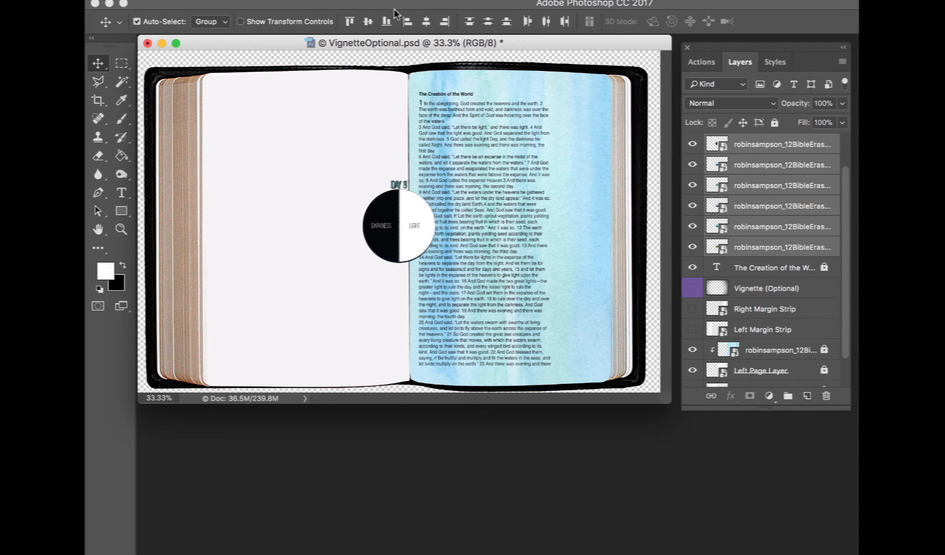
pyautogui.press('super+t')
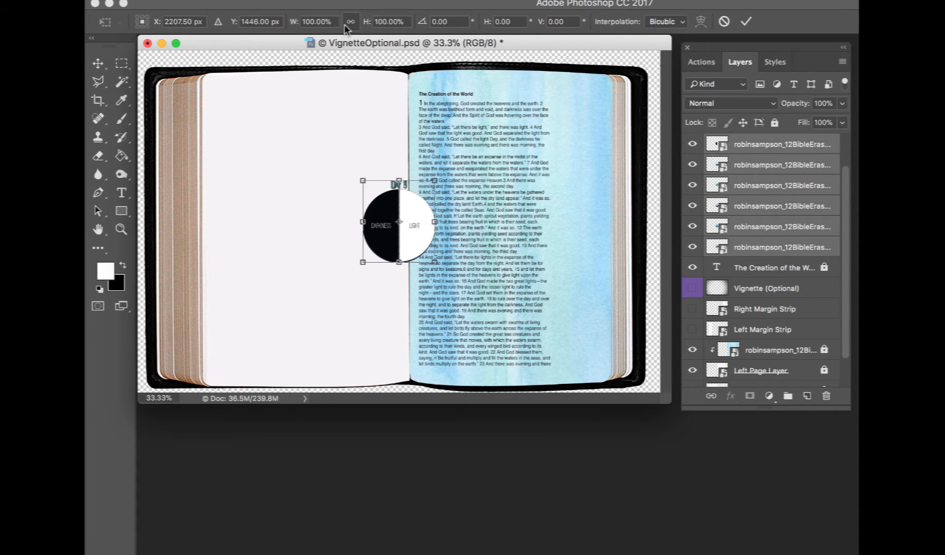
pyautogui.click(378, 21)
pyautogui.click(378, 21)
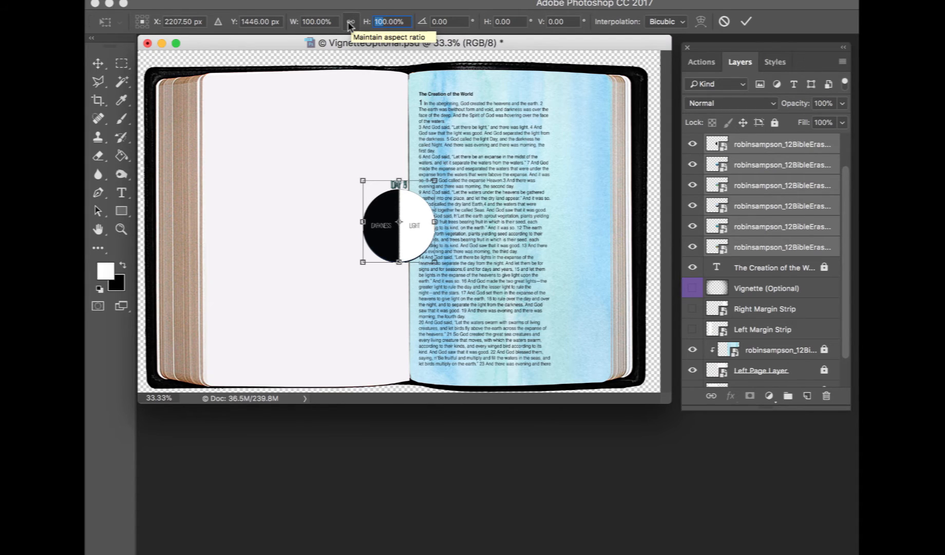
pyautogui.write('80')
pyautogui.press('Return')
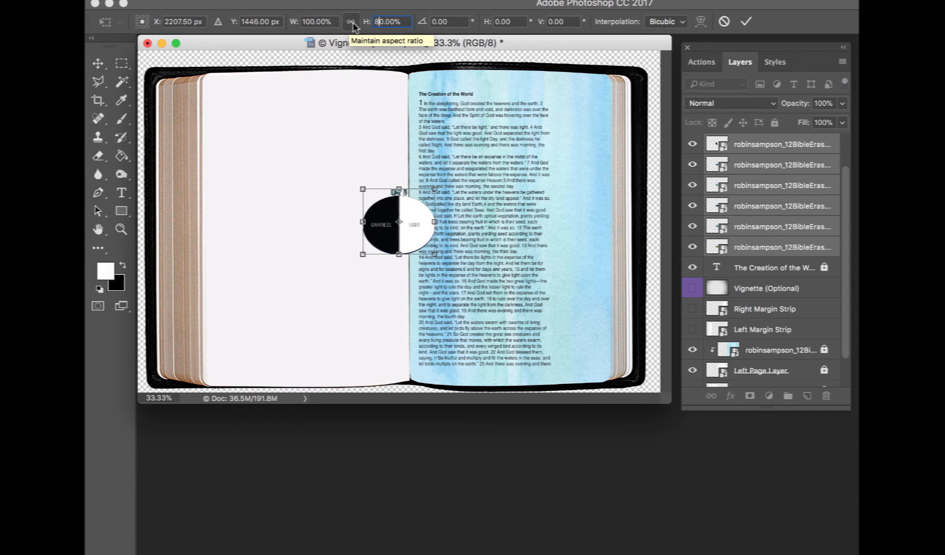
pyautogui.click(352, 24)
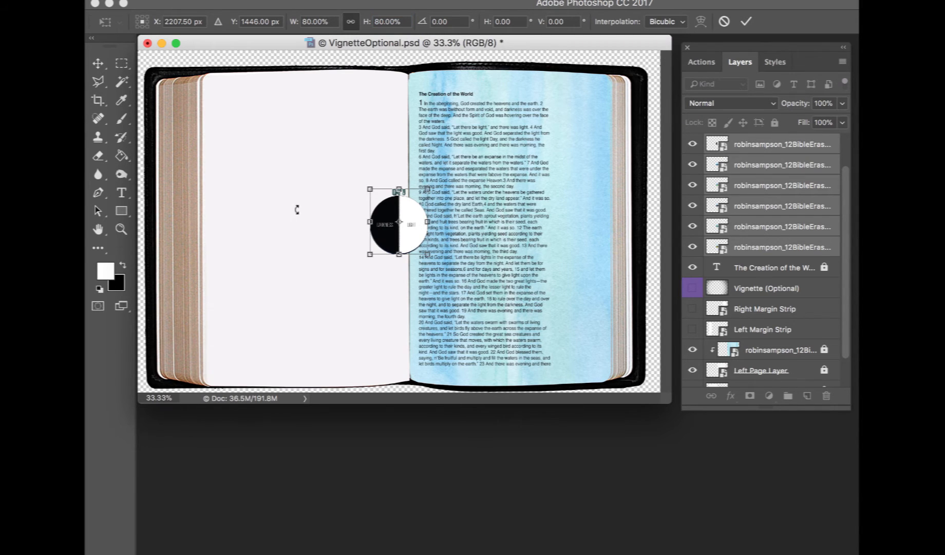
pyautogui.press('Return')
# Arrange the six day circles in an overlapping vertical column down the left page, bringing each one to the front
pyautogui.press('super+plus')
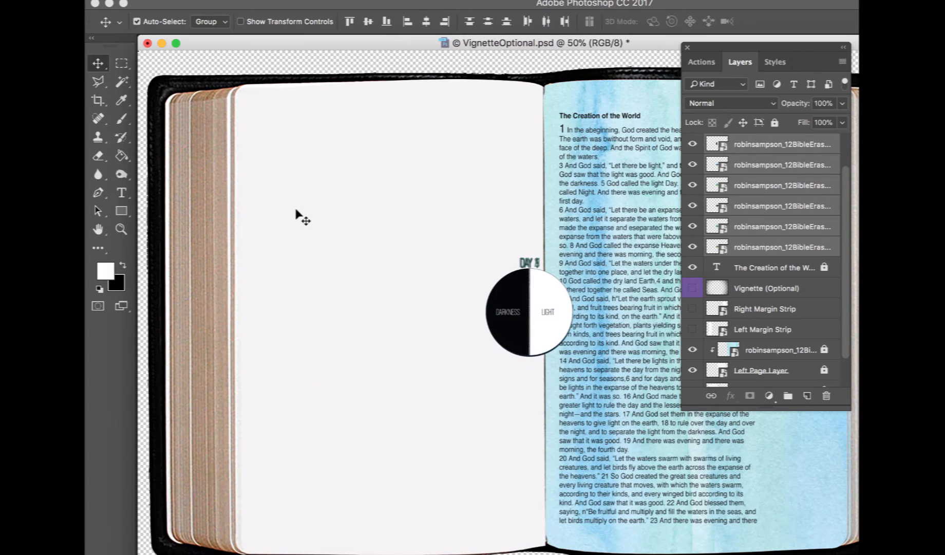
pyautogui.keyDown('super'); pyautogui.click(363, 227); pyautogui.keyUp('super')
pyautogui.moveTo(507, 308); pyautogui.dragTo(268, 156)
pyautogui.moveTo(501, 298); pyautogui.dragTo(312, 200)
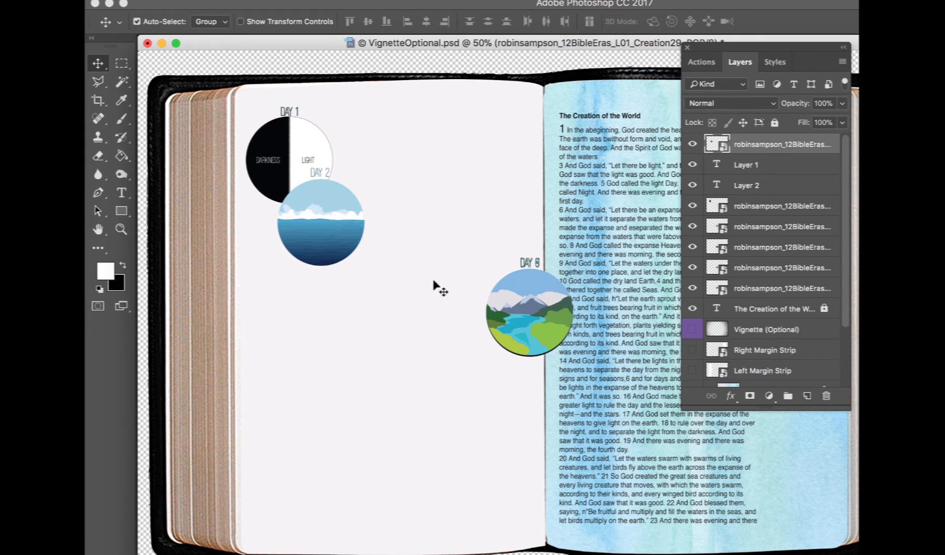
pyautogui.moveTo(545, 311); pyautogui.dragTo(304, 265)
pyautogui.press('super+shift+bracketright')
pyautogui.moveTo(531, 315); pyautogui.dragTo(324, 313)
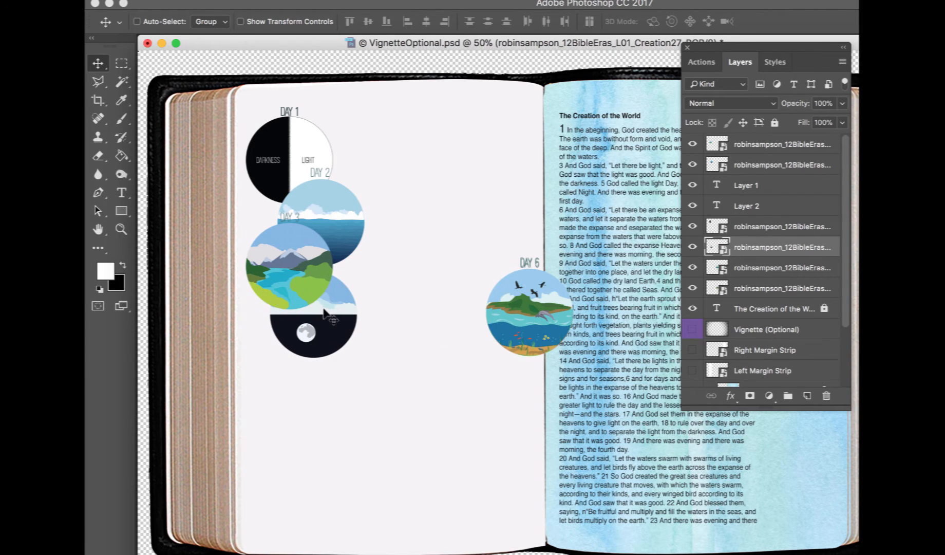
pyautogui.press('super+shift+bracketright')
pyautogui.moveTo(523, 314); pyautogui.dragTo(272, 361)
pyautogui.press('super+shift+bracketright')
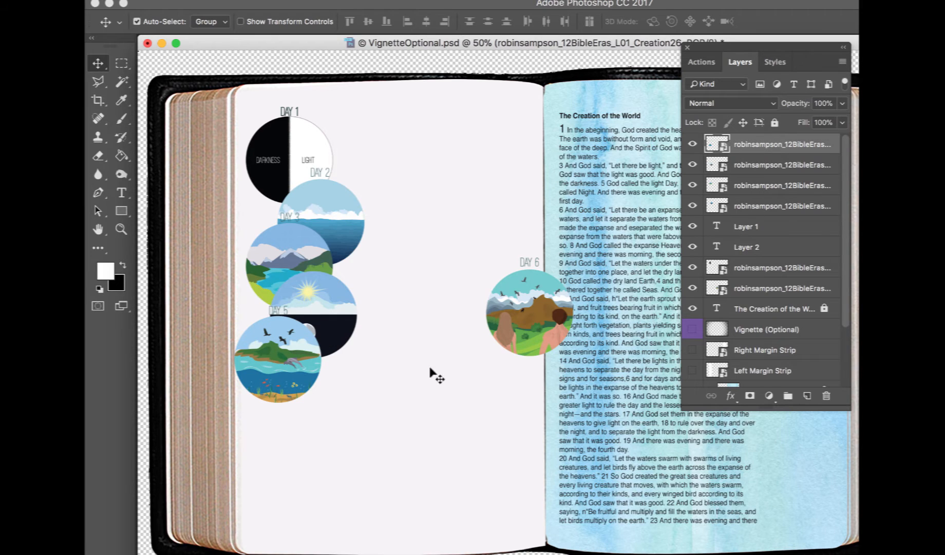
pyautogui.moveTo(539, 349); pyautogui.dragTo(270, 442)
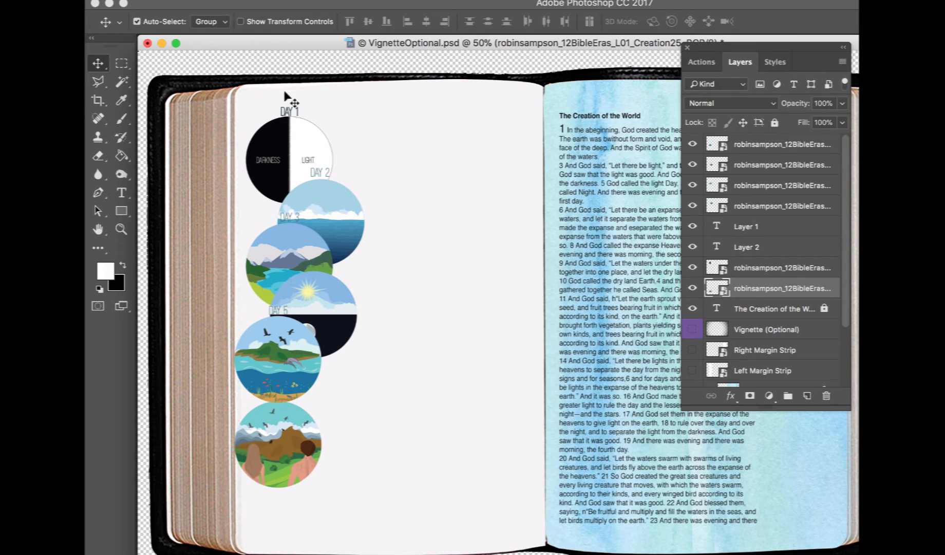
# Delete the empty text layers Layer 1 and Layer 2
pyautogui.click(299, 140)
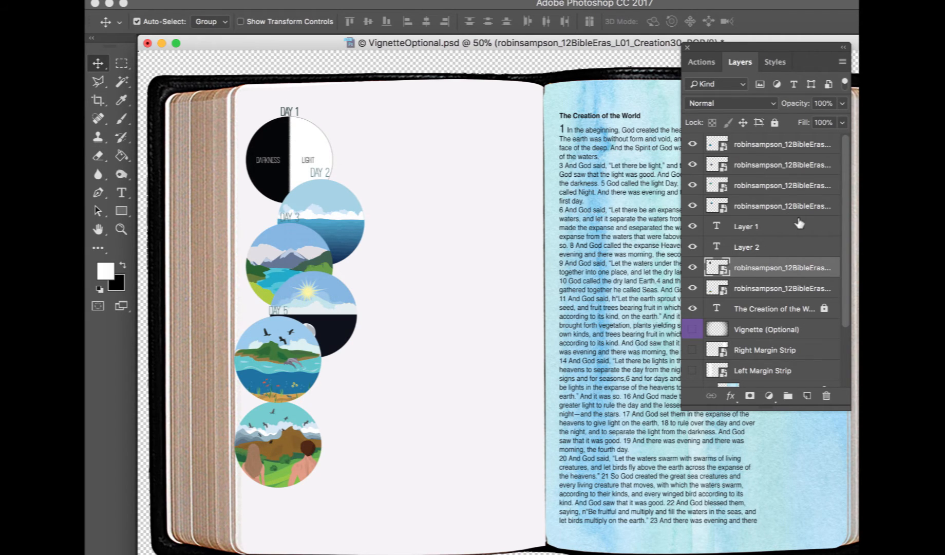
pyautogui.click(792, 149)
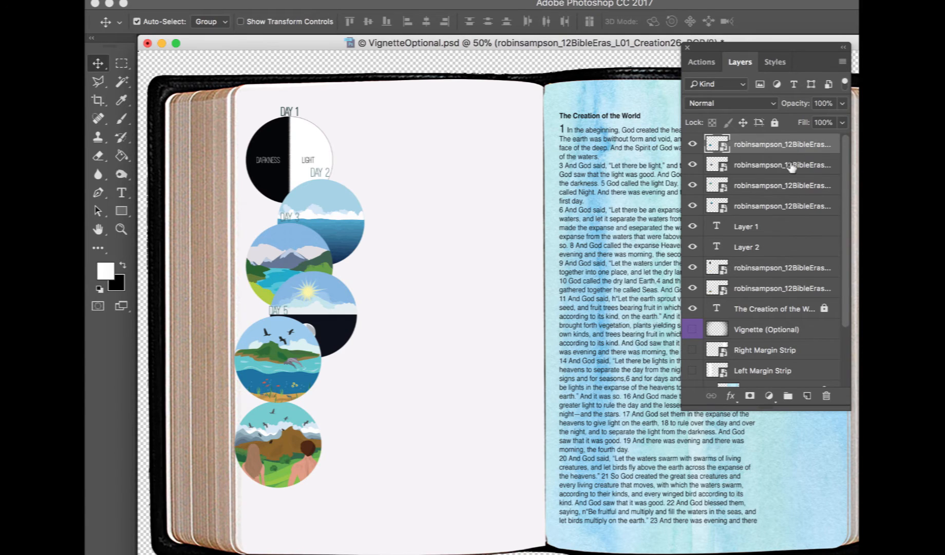
pyautogui.click(783, 230)
pyautogui.press('Delete')
pyautogui.press('Delete')
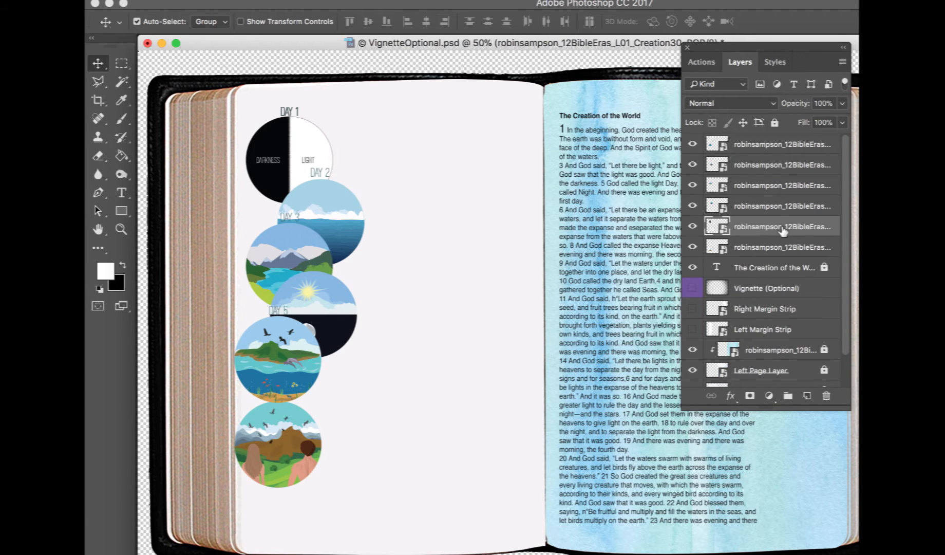
# Select all six creation image layers and rasterize them
pyautogui.click(784, 148)
pyautogui.keyDown('shift'); pyautogui.click(783, 248); pyautogui.keyUp('shift')
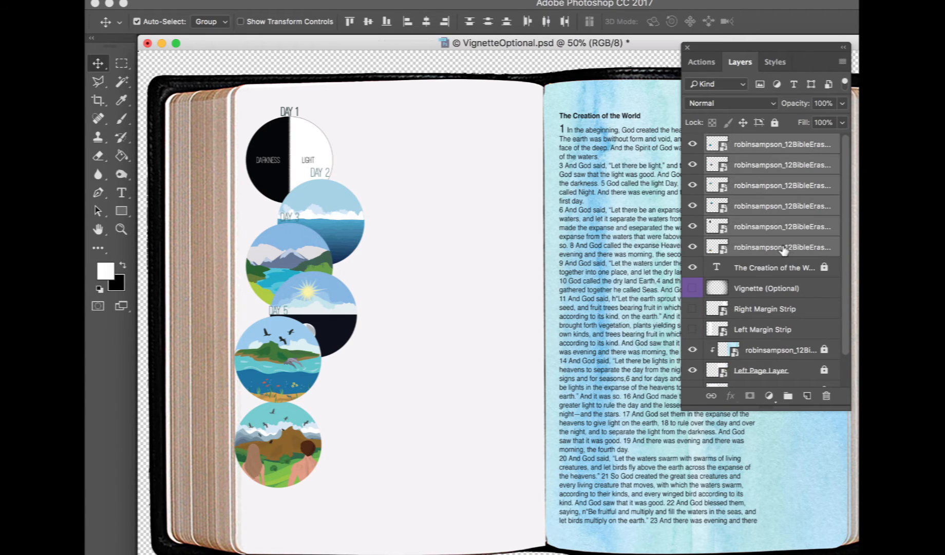
pyautogui.rightClick(784, 249)
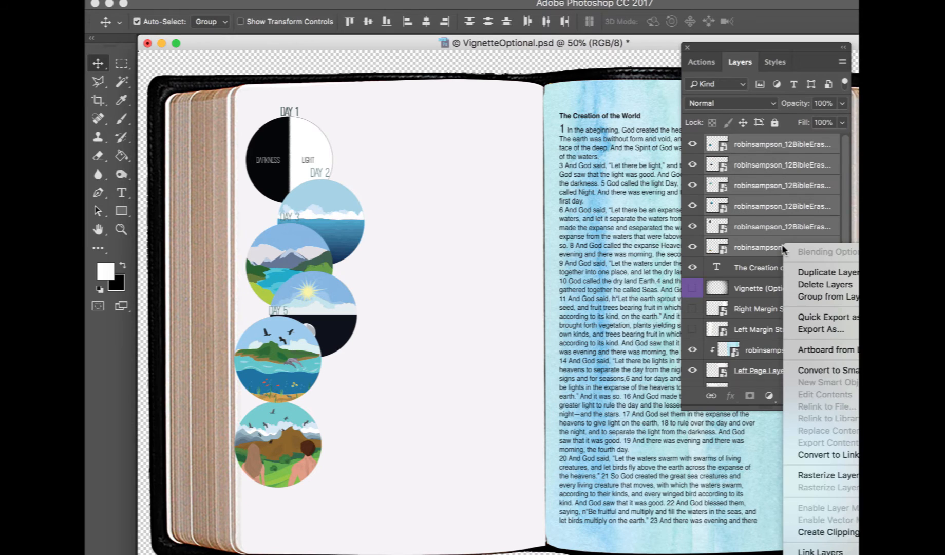
pyautogui.click(821, 475)
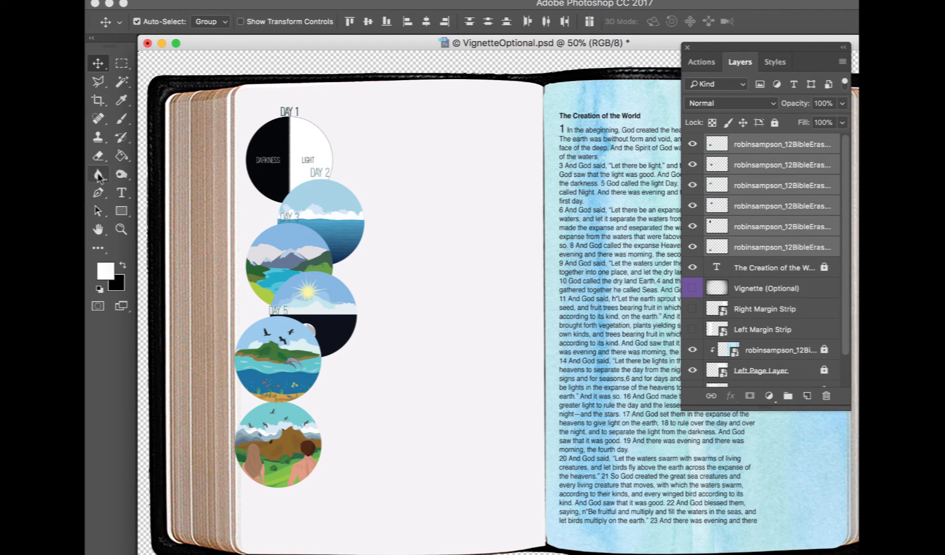
# Marquee-select the DAY 1 label above the first circle and cut it from that layer
pyautogui.click(122, 64)
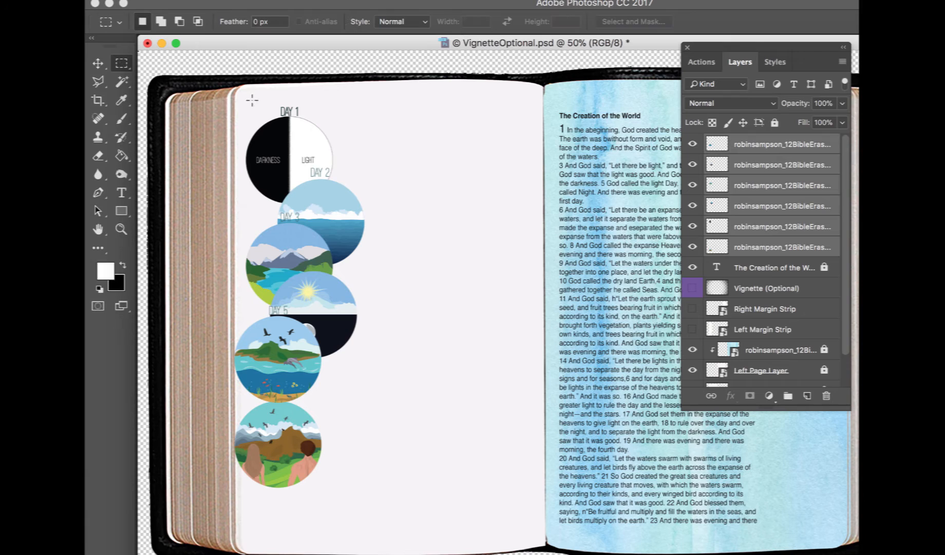
pyautogui.click(97, 62)
pyautogui.click(120, 65)
pyautogui.moveTo(275, 101); pyautogui.dragTo(311, 119)
pyautogui.press('Return')
pyautogui.click(98, 64)
pyautogui.press('super')
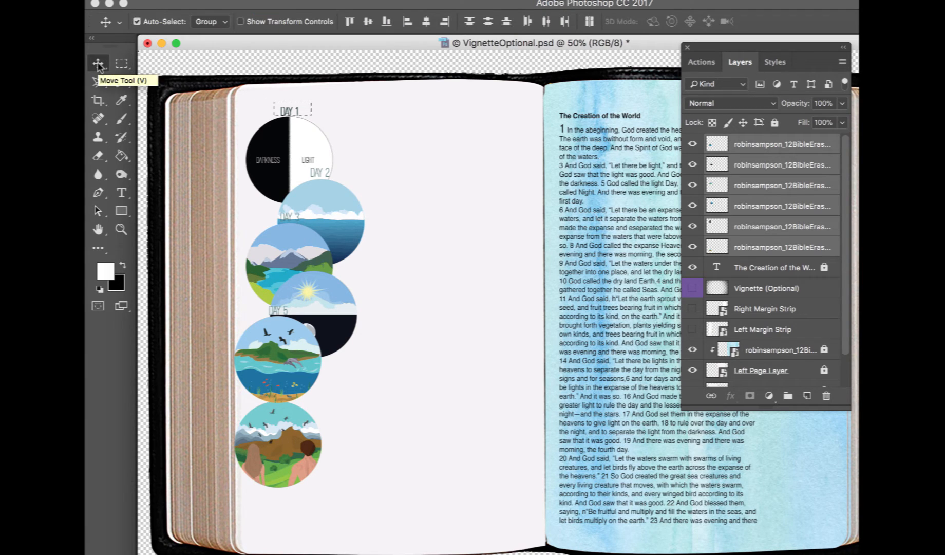
pyautogui.click(748, 146)
pyautogui.click(290, 153)
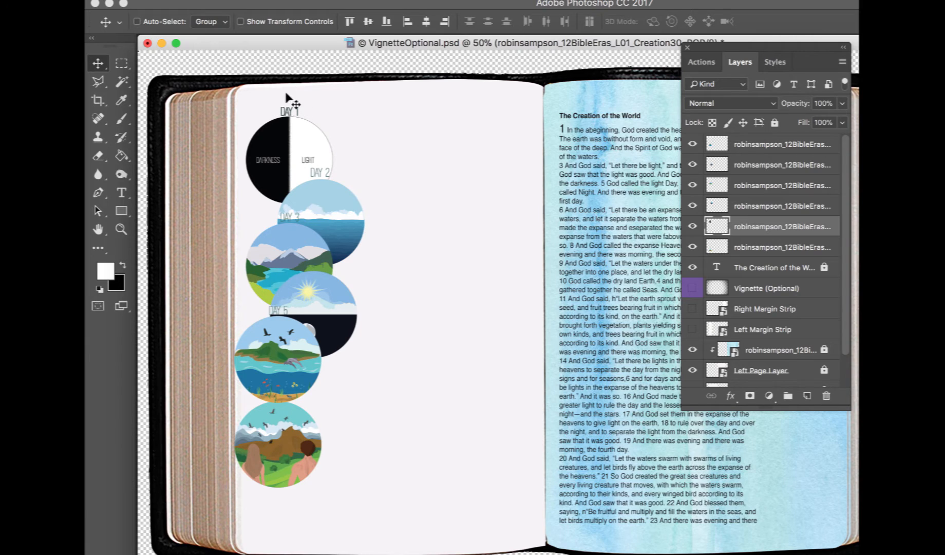
pyautogui.press('super+x')
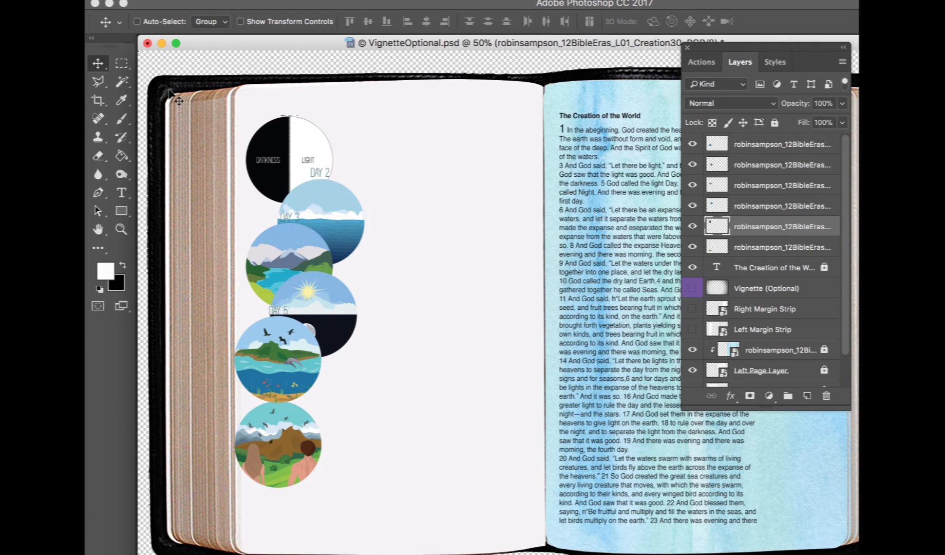
# Erase the leftover label pixels above the first circle with the Eraser at 100% flow
pyautogui.press('super+equal')
pyautogui.press('super+equal')
pyautogui.press('super+equal')
pyautogui.hscroll(-10, 172, 96)
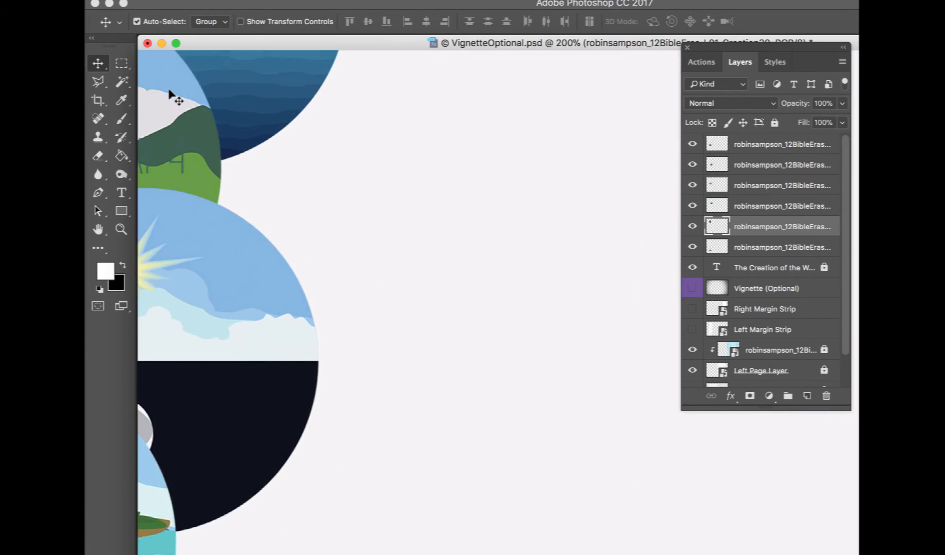
pyautogui.scroll(4, 172, 96)
pyautogui.hscroll(-5, 172, 96)
pyautogui.scroll(10, 172, 96)
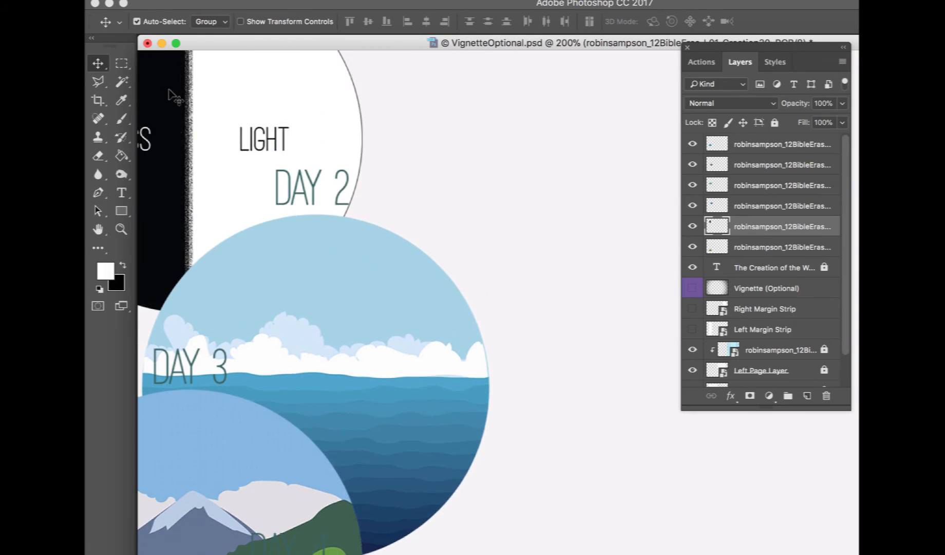
pyautogui.hscroll(-5, 172, 96)
pyautogui.scroll(8, 173, 96)
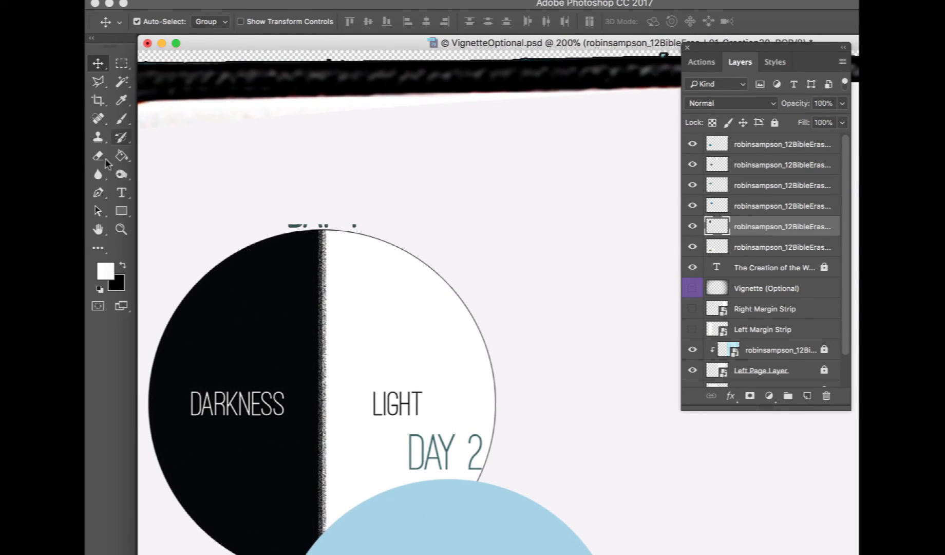
pyautogui.press('e')
pyautogui.moveTo(276, 203)
pyautogui.mouseDown()
pyautogui.moveTo(289, 213)
pyautogui.moveTo(360, 216)
pyautogui.mouseUp()
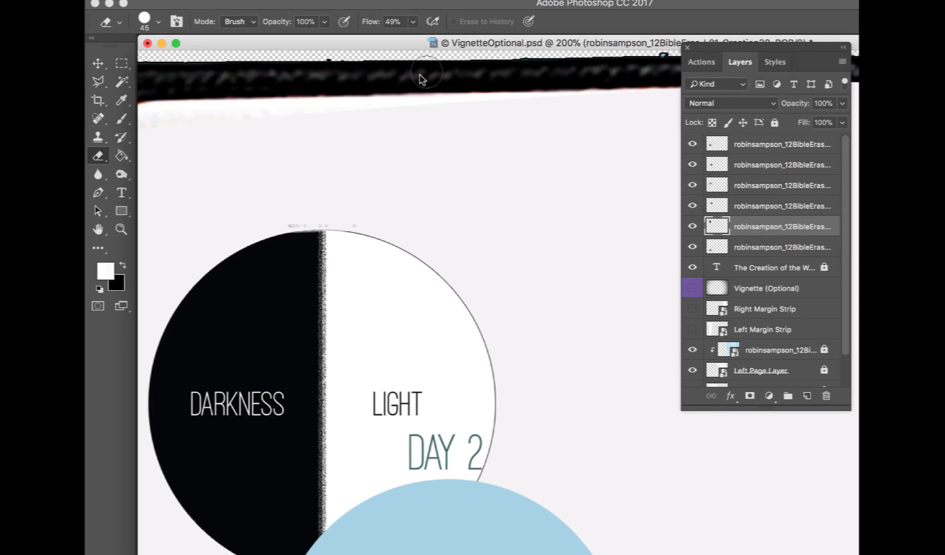
pyautogui.click(413, 22)
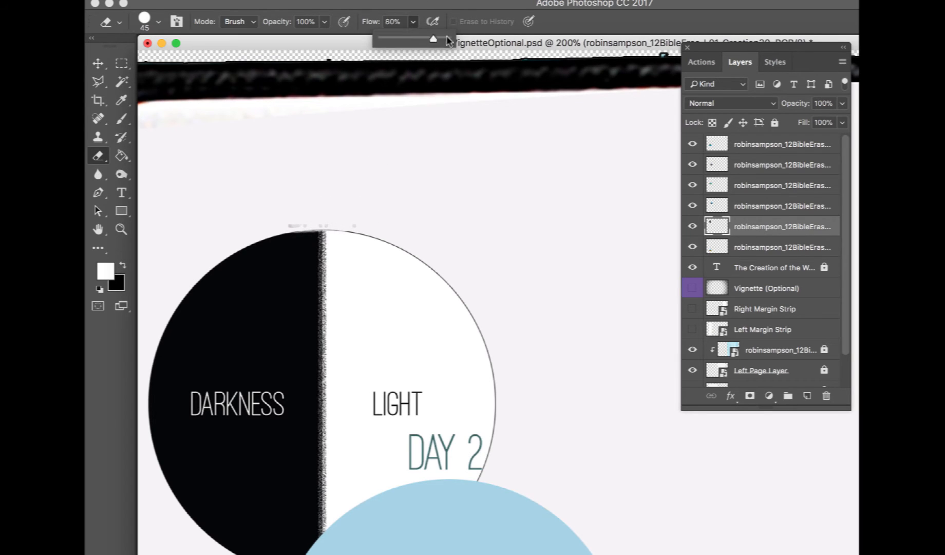
pyautogui.moveTo(286, 213); pyautogui.dragTo(317, 216)
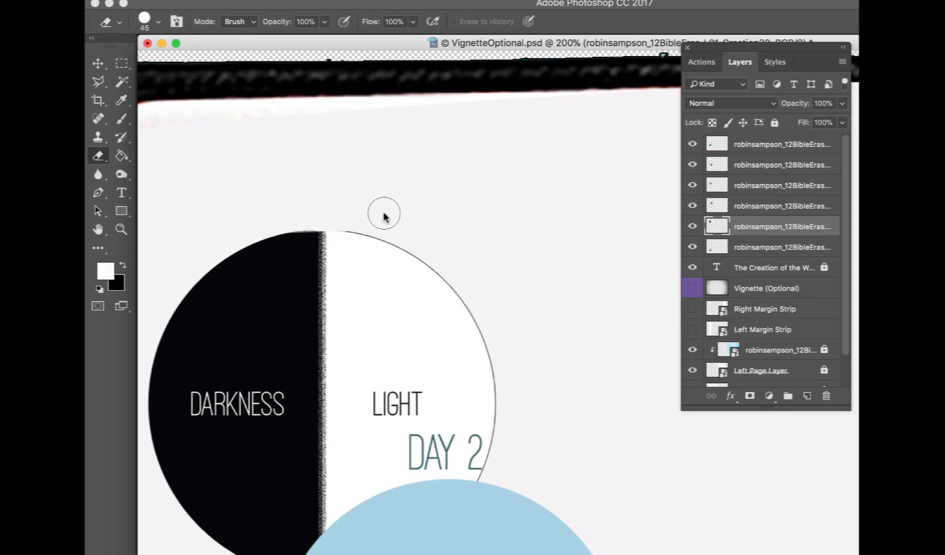
# Nudge the second (ocean) circle slightly upward and cut its DAY 2 label away
pyautogui.scroll(-5, 384, 215)
pyautogui.click(98, 63)
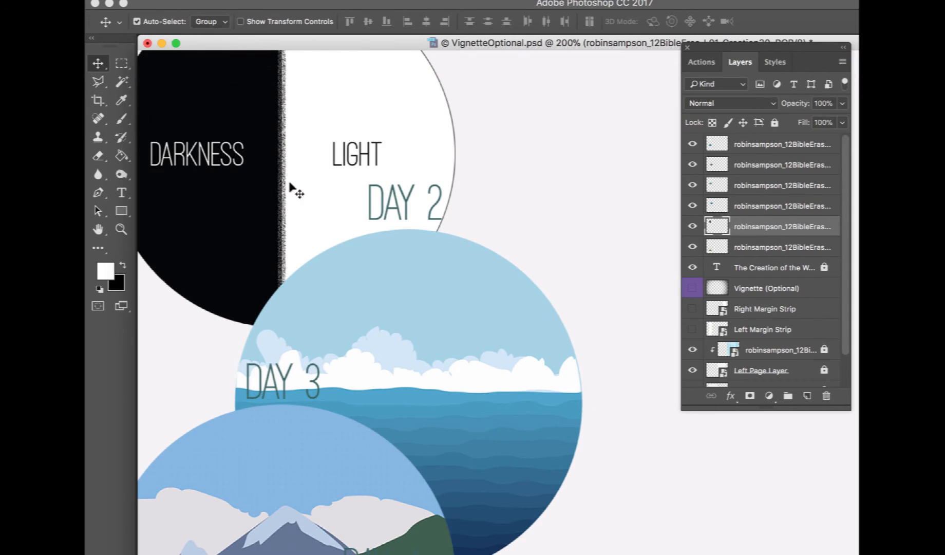
pyautogui.click(468, 335)
pyautogui.moveTo(469, 335); pyautogui.dragTo(462, 312)
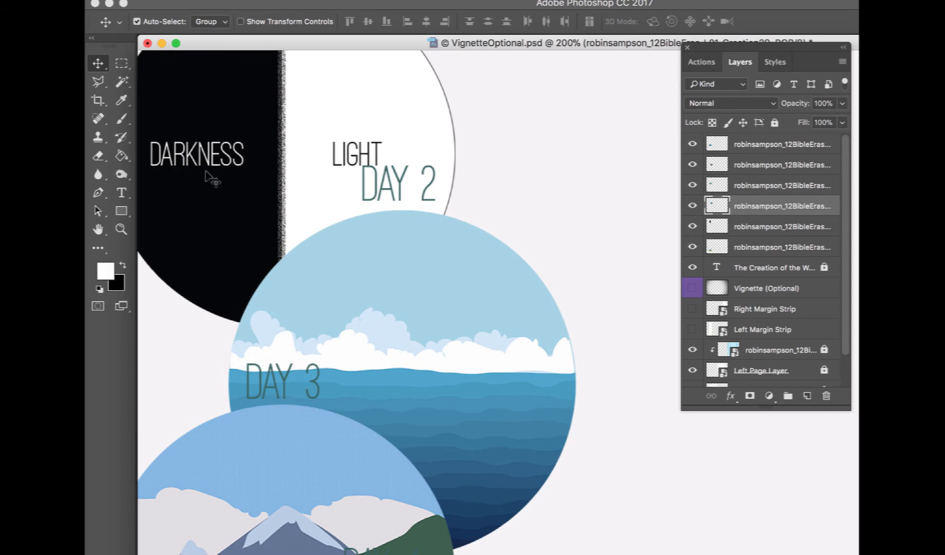
pyautogui.click(121, 65)
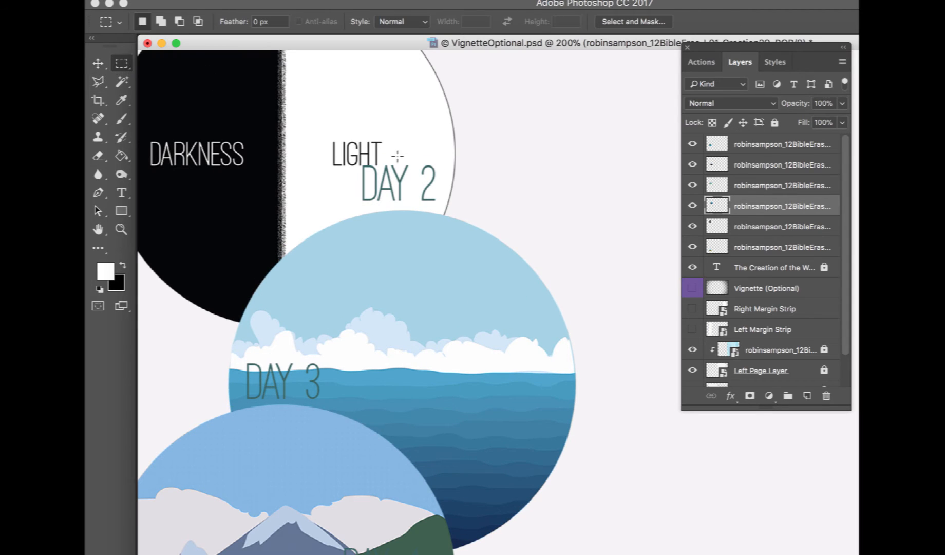
pyautogui.moveTo(351, 159); pyautogui.dragTo(445, 204)
pyautogui.press('super+x')
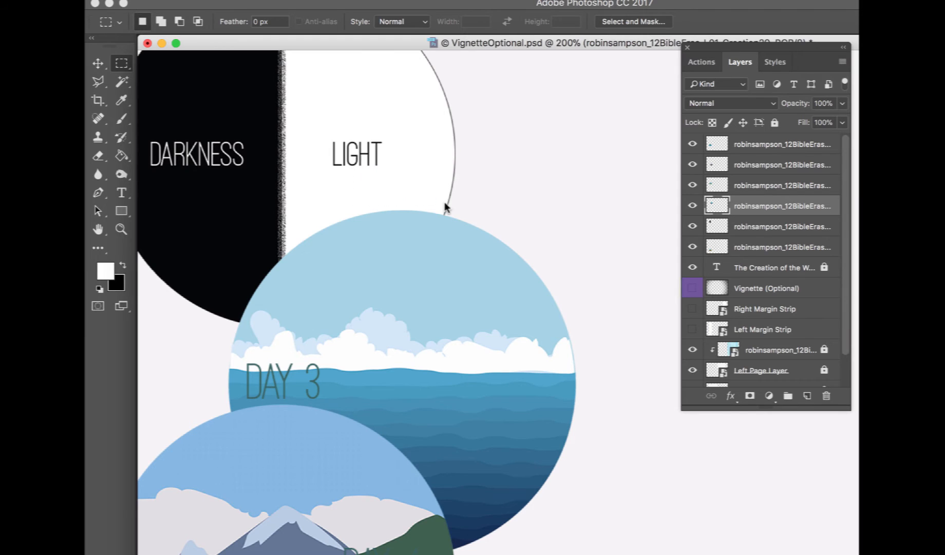
pyautogui.click(100, 64)
# Marquee-select the DAY 3 label on the third circle and cut it from that layer
pyautogui.scroll(-10, 342, 238)
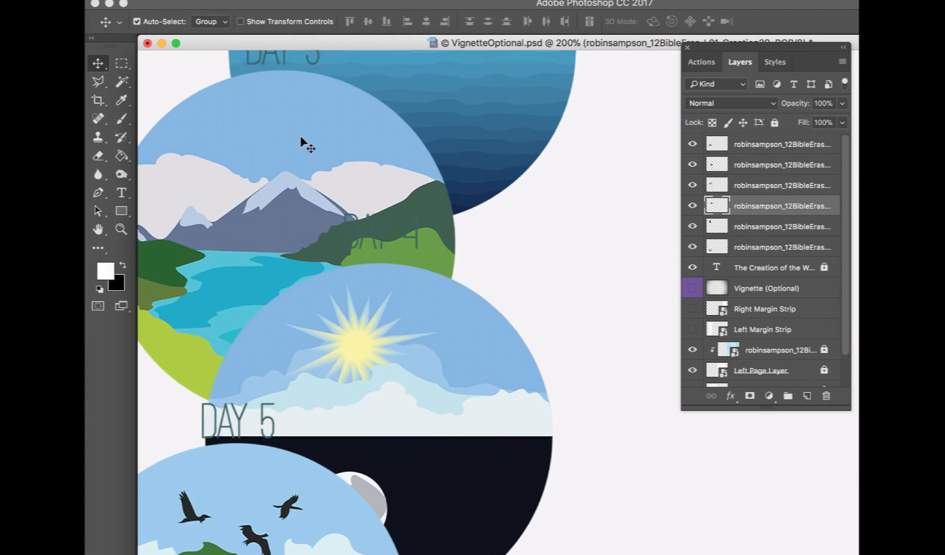
pyautogui.scroll(5, 302, 139)
pyautogui.click(310, 289)
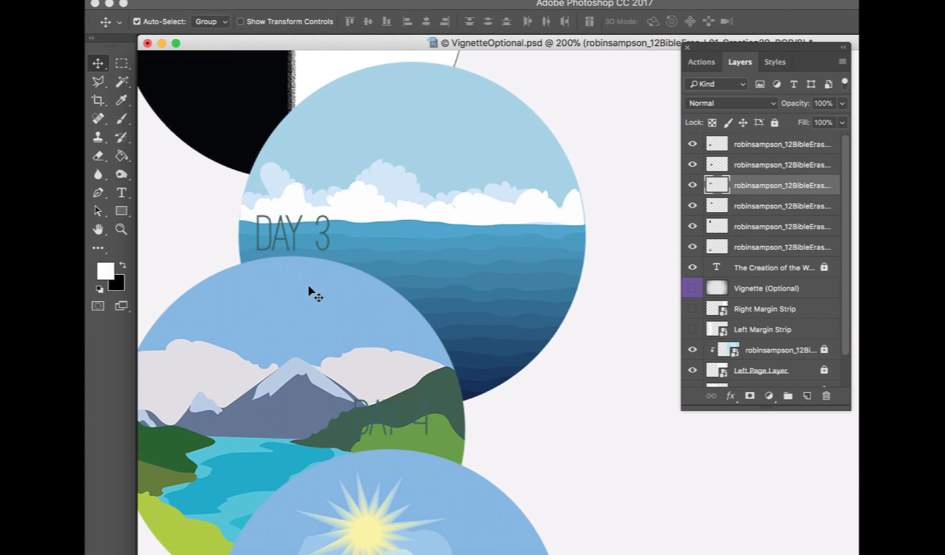
pyautogui.click(121, 62)
pyautogui.moveTo(248, 195); pyautogui.dragTo(351, 252)
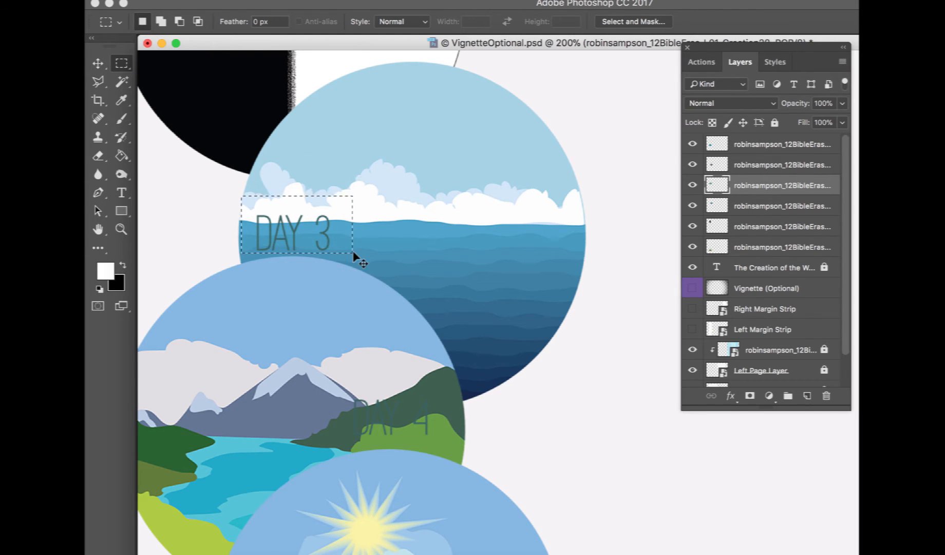
pyautogui.hotkey('ctrl', 'x')
pyautogui.click(99, 63)
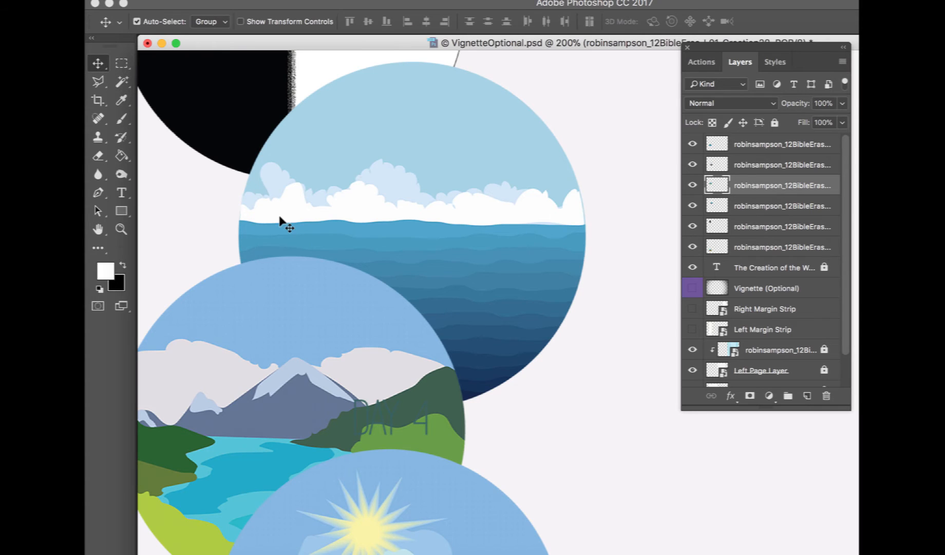
# Shift the fourth (sun and moon) circle and cut its DAY 4 label away from that layer
pyautogui.scroll(-5, 280, 220)
pyautogui.moveTo(413, 193); pyautogui.dragTo(534, 274)
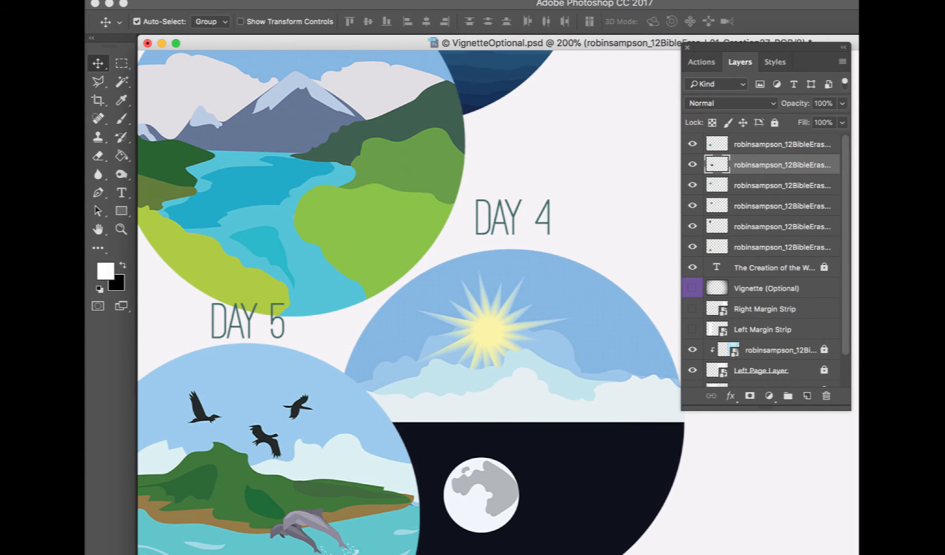
pyautogui.click(122, 63)
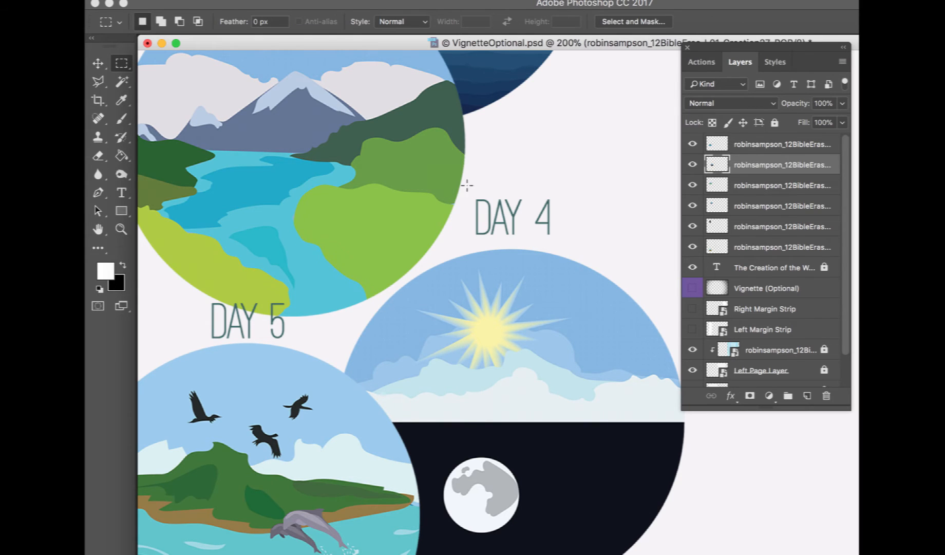
pyautogui.moveTo(467, 185); pyautogui.dragTo(569, 244)
pyautogui.hotkey('ctrl', 'x')
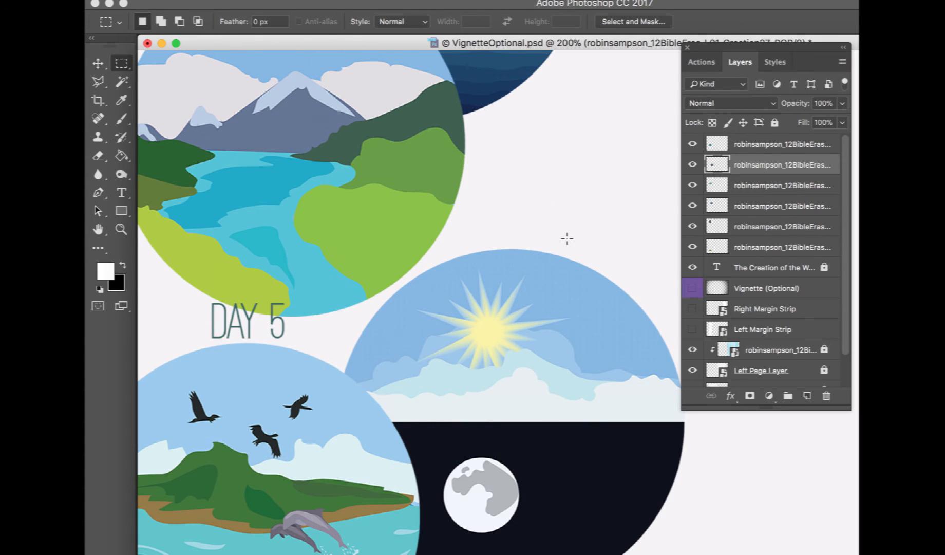
# Nudge the fifth (birds and dolphins) circle downward and cut its DAY 5 label from that layer
pyautogui.click(99, 61)
pyautogui.moveTo(361, 394); pyautogui.dragTo(378, 429)
pyautogui.click(122, 64)
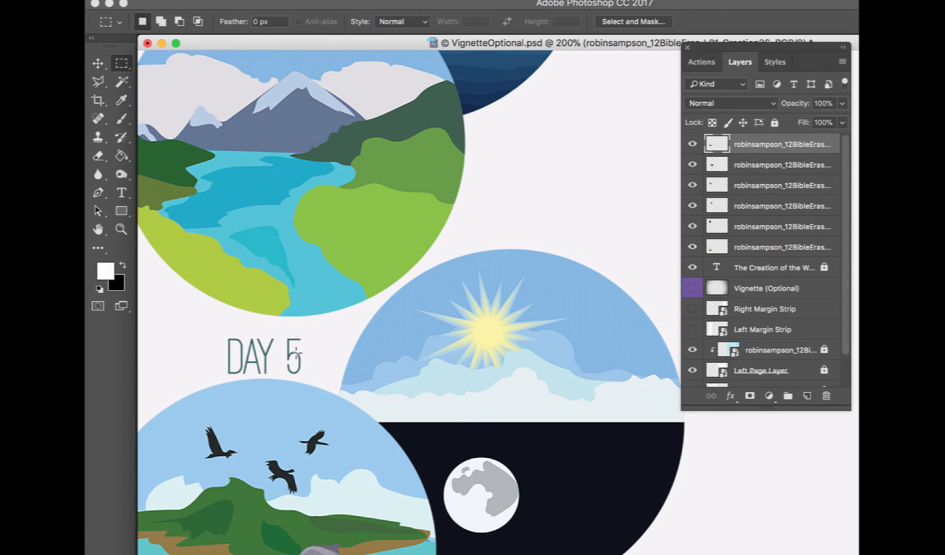
pyautogui.moveTo(214, 324); pyautogui.dragTo(327, 375)
pyautogui.press('super+x')
pyautogui.click(98, 63)
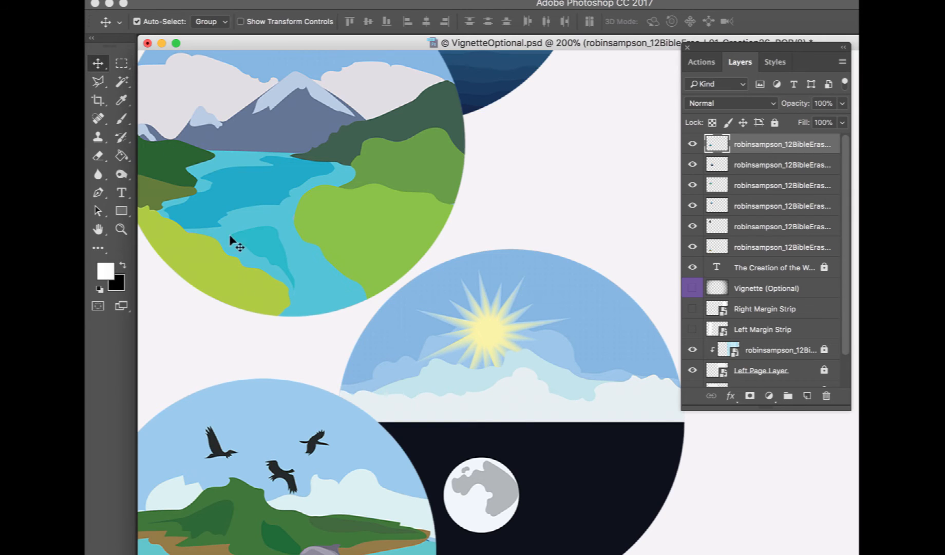
# Reposition the sixth circle and cut its DAY 6 label from that layer
pyautogui.scroll(-2, 279, 325)
pyautogui.scroll(-10, 272, 321)
pyautogui.moveTo(316, 469); pyautogui.dragTo(561, 439)
pyautogui.click(122, 63)
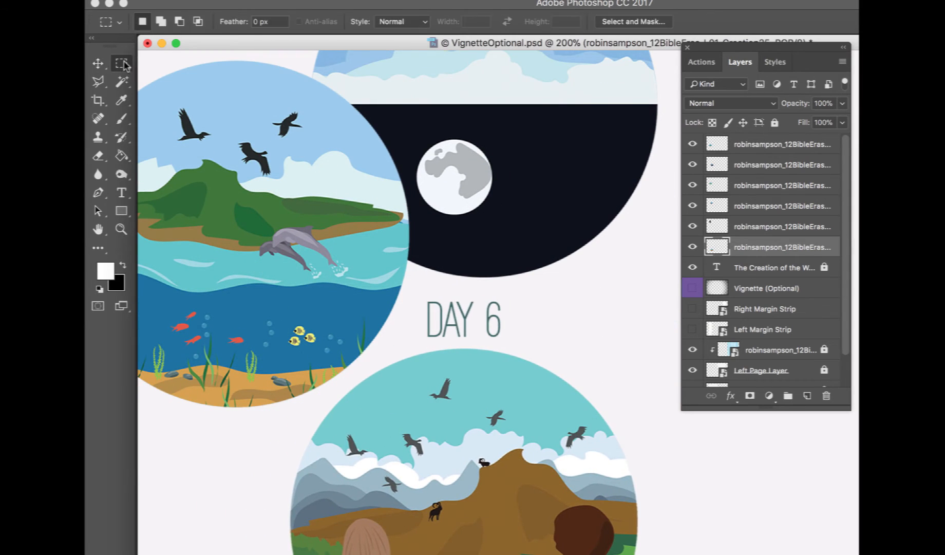
pyautogui.moveTo(413, 284); pyautogui.dragTo(517, 342)
pyautogui.hotkey('ctrl', 'x')
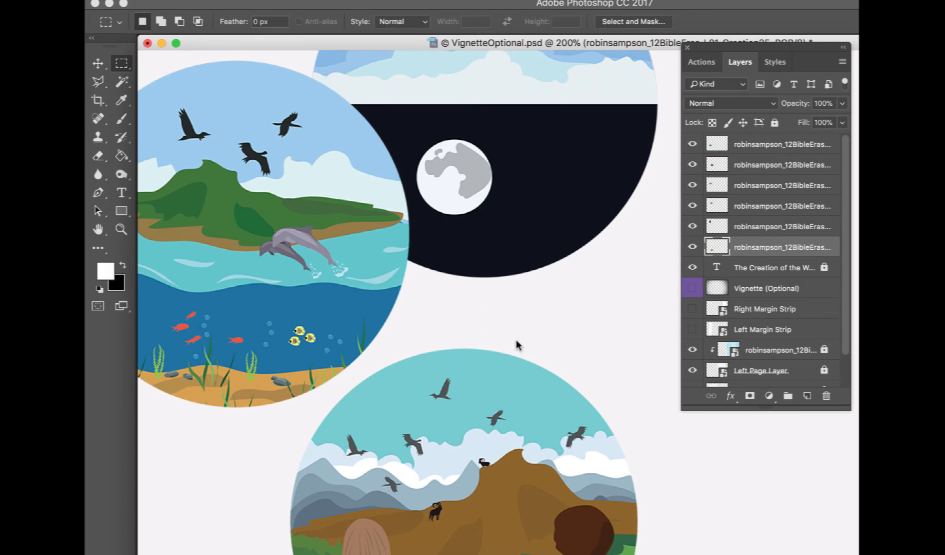
# Zoom out to the whole spread and nudge the first, third and fifth circles into a staggered column on the left page
pyautogui.click(100, 65)
pyautogui.hotkey('ctrl', '-')
pyautogui.hotkey('ctrl', '-')
pyautogui.hotkey('ctrl', '-')
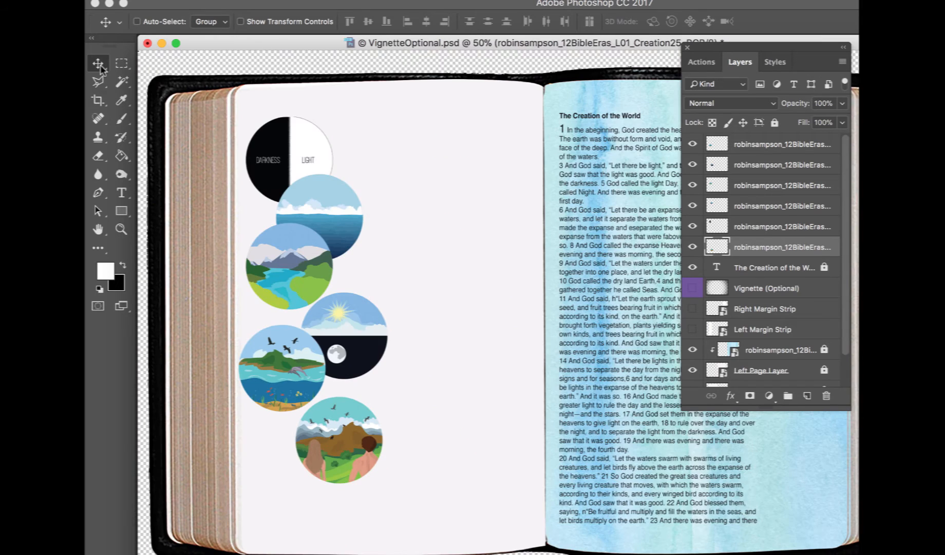
pyautogui.moveTo(274, 125); pyautogui.dragTo(268, 121)
pyautogui.moveTo(296, 251); pyautogui.dragTo(284, 251)
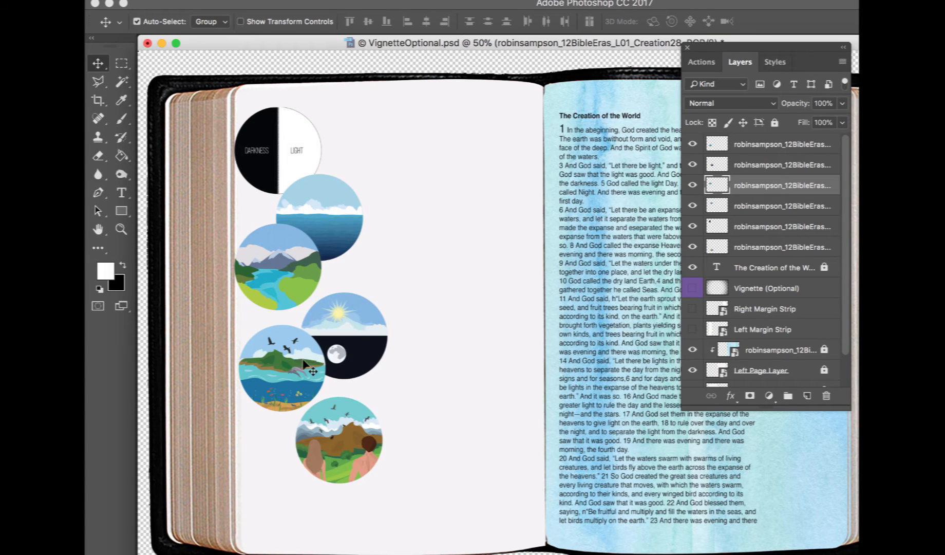
pyautogui.moveTo(304, 364); pyautogui.dragTo(292, 390)
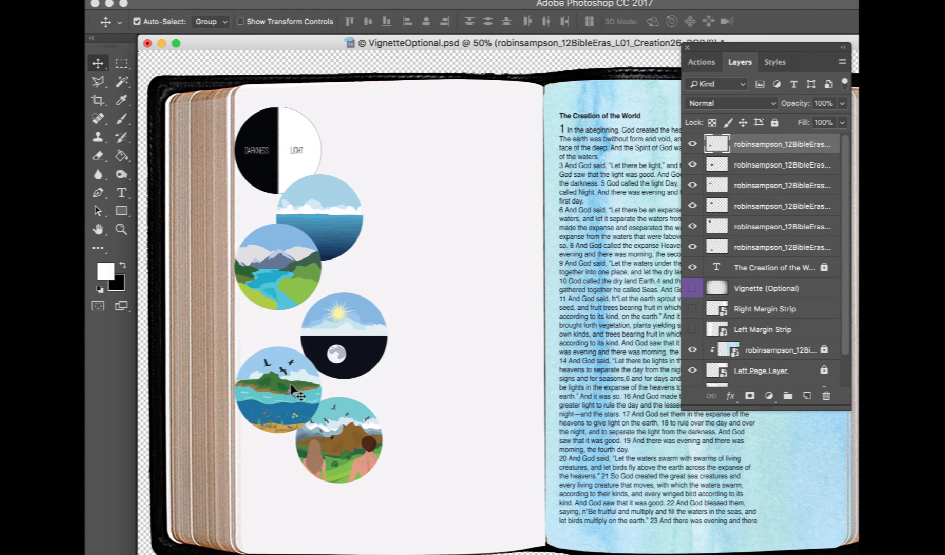
# Select several circle layers and distribute their vertical centers
pyautogui.keyDown('shift'); pyautogui.click(289, 280); pyautogui.keyUp('shift')
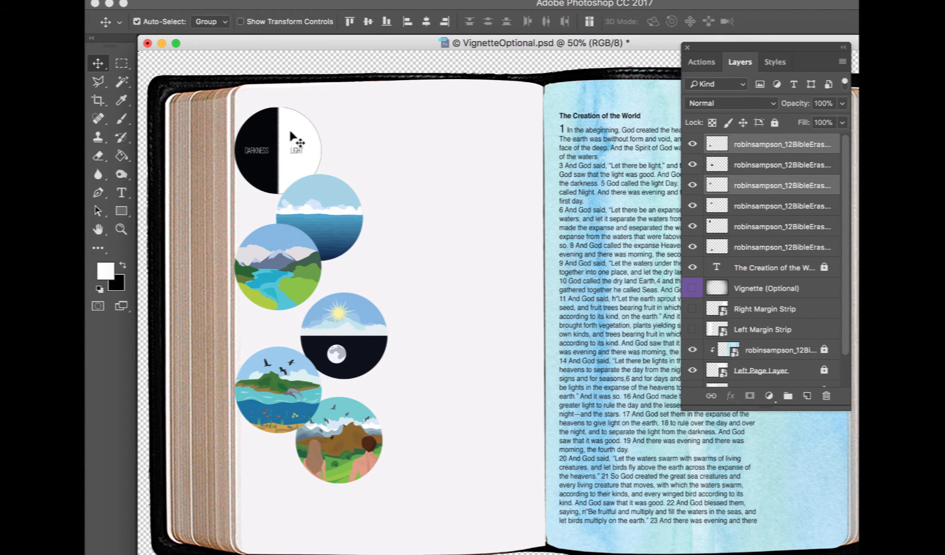
pyautogui.keyDown('shift'); pyautogui.click(291, 136); pyautogui.keyUp('shift')
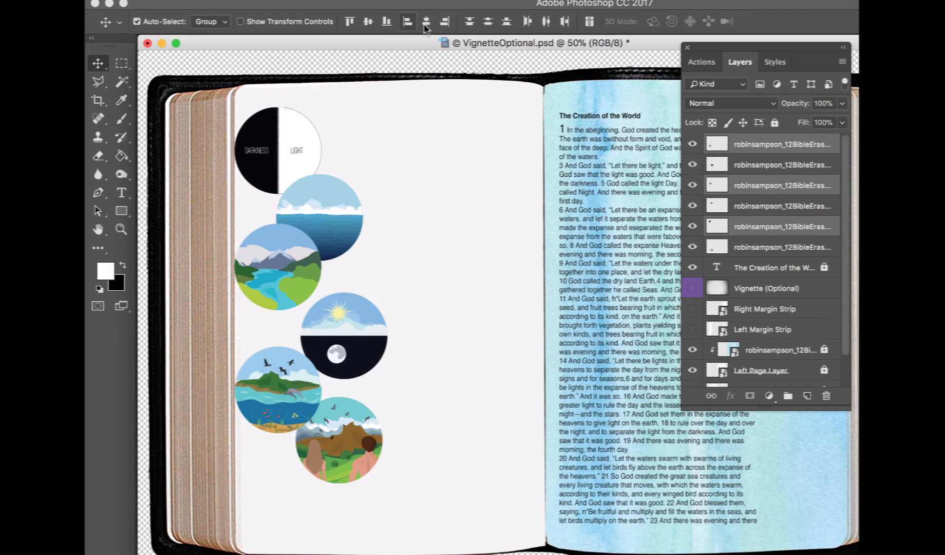
pyautogui.click(488, 22)
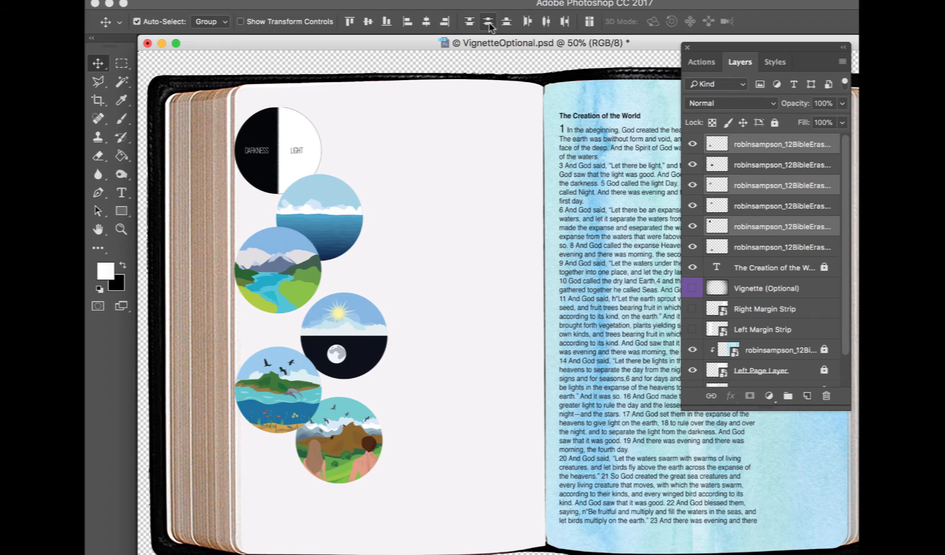
# Move the second, fourth and sixth circles into a tighter column and bring the sixth circle to the front
pyautogui.click(367, 257)
pyautogui.click(333, 217)
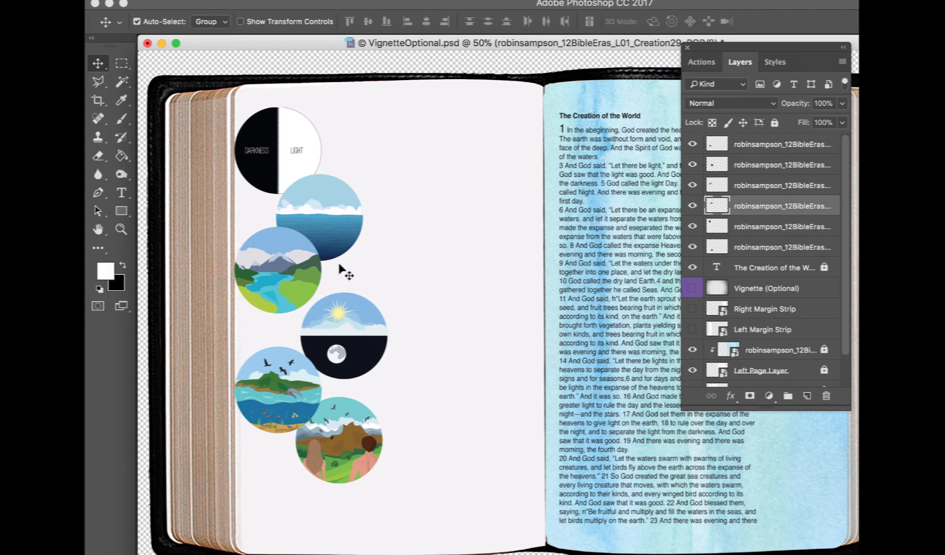
pyautogui.moveTo(335, 218); pyautogui.dragTo(330, 199)
pyautogui.moveTo(354, 341); pyautogui.dragTo(310, 305)
pyautogui.click(356, 433)
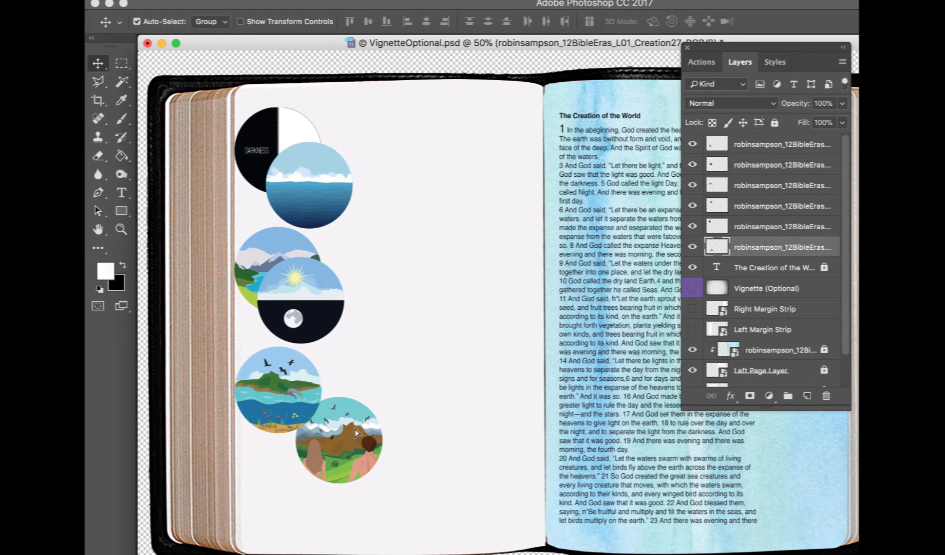
pyautogui.moveTo(356, 433); pyautogui.dragTo(321, 438)
pyautogui.press('super+shift+bracketright')
# Select alternating circles, align their horizontal centers and distribute their vertical centers
pyautogui.keyDown('shift'); pyautogui.click(301, 326); pyautogui.keyUp('shift')
pyautogui.keyDown('shift'); pyautogui.click(323, 211); pyautogui.keyUp('shift')
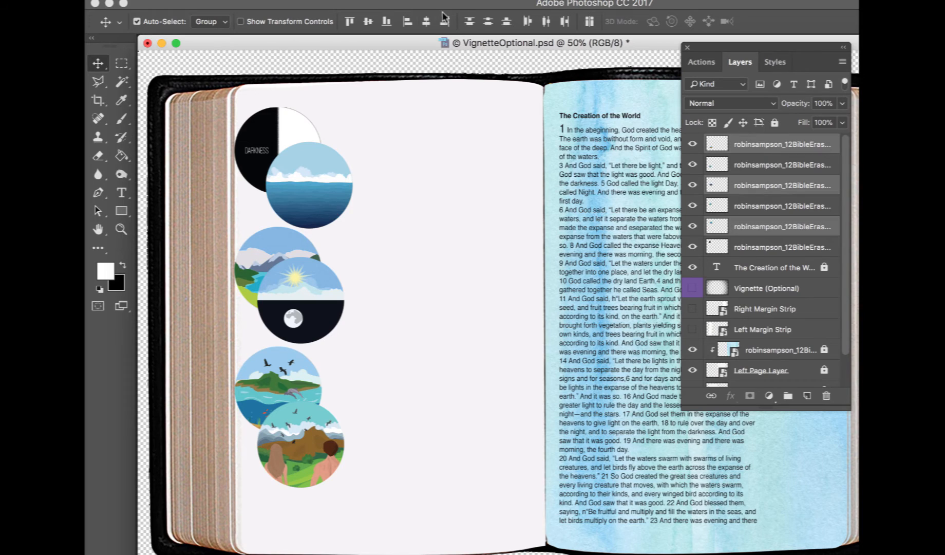
pyautogui.click(425, 21)
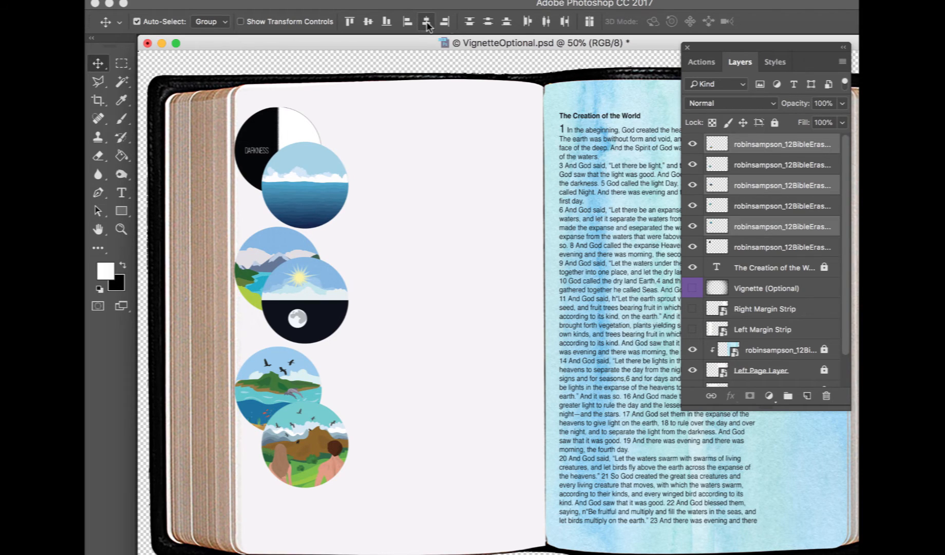
pyautogui.click(487, 21)
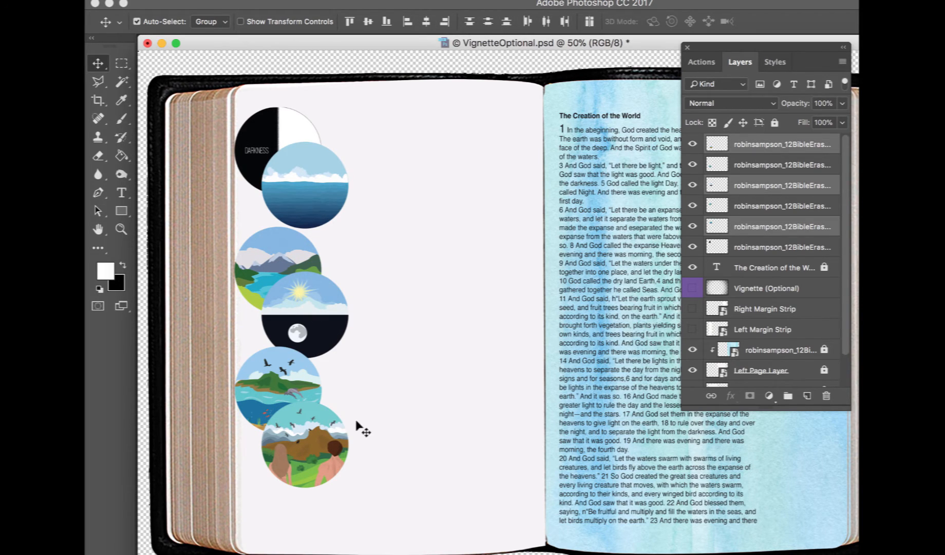
# Fine-tune the positions of the circles so they overlap evenly in a zigzag column
pyautogui.moveTo(333, 465)
pyautogui.mouseDown()
pyautogui.moveTo(317, 478)
pyautogui.moveTo(320, 470)
pyautogui.mouseUp()
pyautogui.moveTo(316, 330)
pyautogui.mouseDown()
pyautogui.moveTo(316, 346)
pyautogui.moveTo(311, 333)
pyautogui.mouseUp()
pyautogui.click(290, 382)
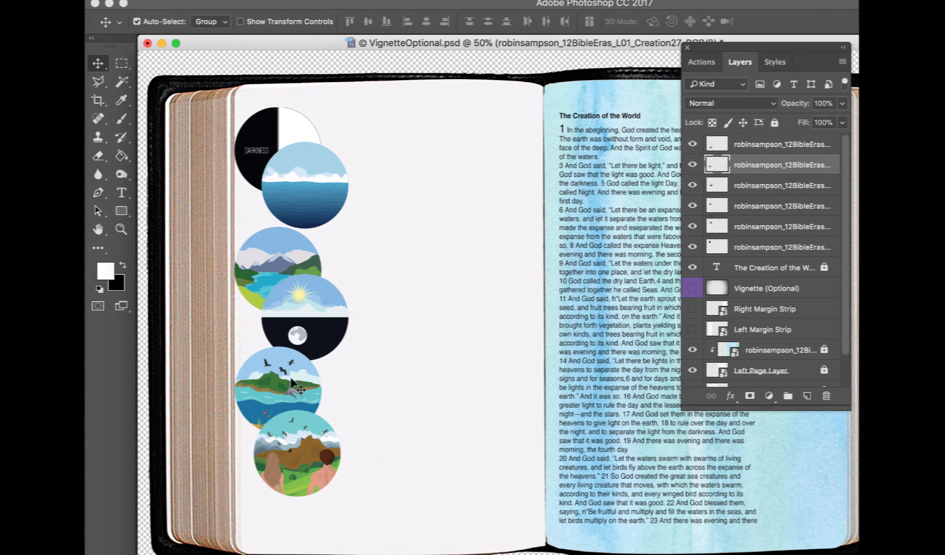
pyautogui.moveTo(311, 171); pyautogui.dragTo(311, 190)
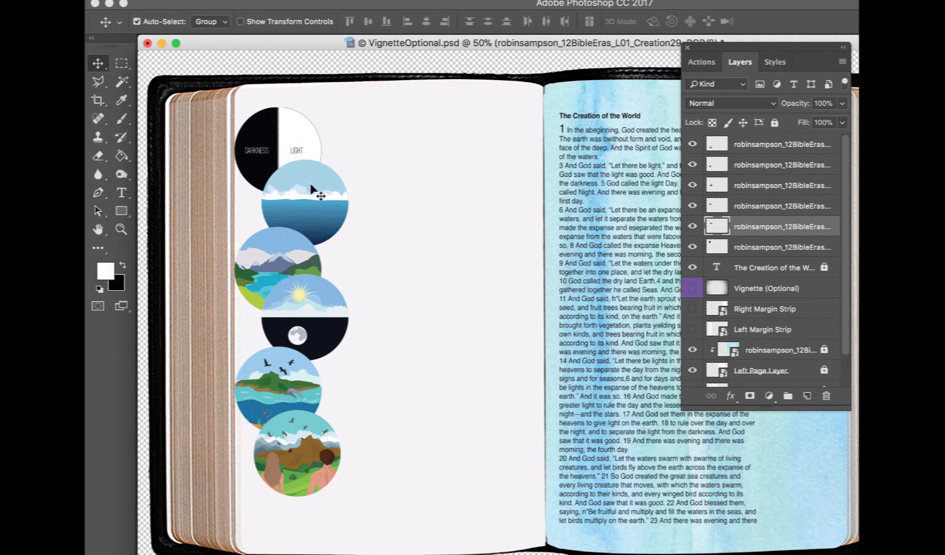
pyautogui.moveTo(281, 134); pyautogui.dragTo(283, 134)
pyautogui.keyDown('shift'); pyautogui.click(275, 239); pyautogui.keyUp('shift')
pyautogui.keyDown('shift'); pyautogui.click(276, 366); pyautogui.keyUp('shift')
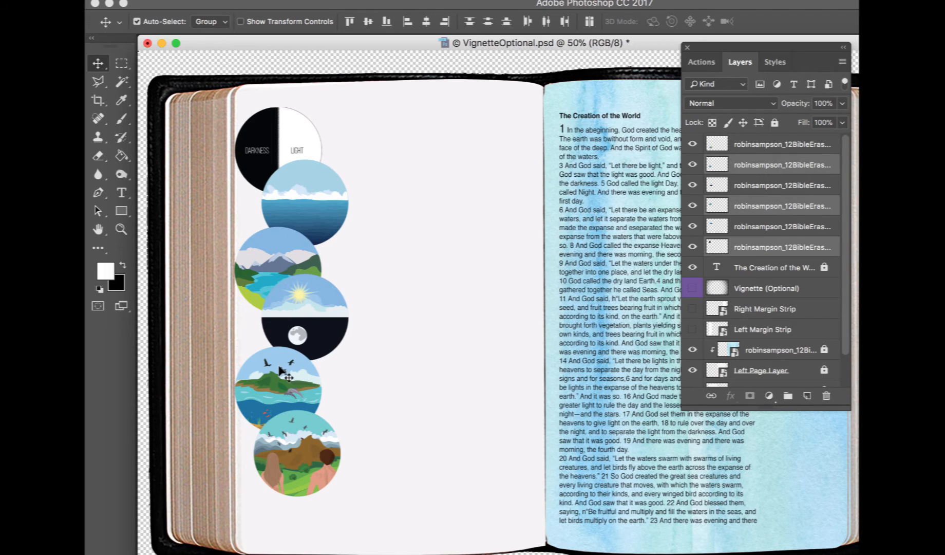
pyautogui.moveTo(277, 365); pyautogui.dragTo(282, 366)
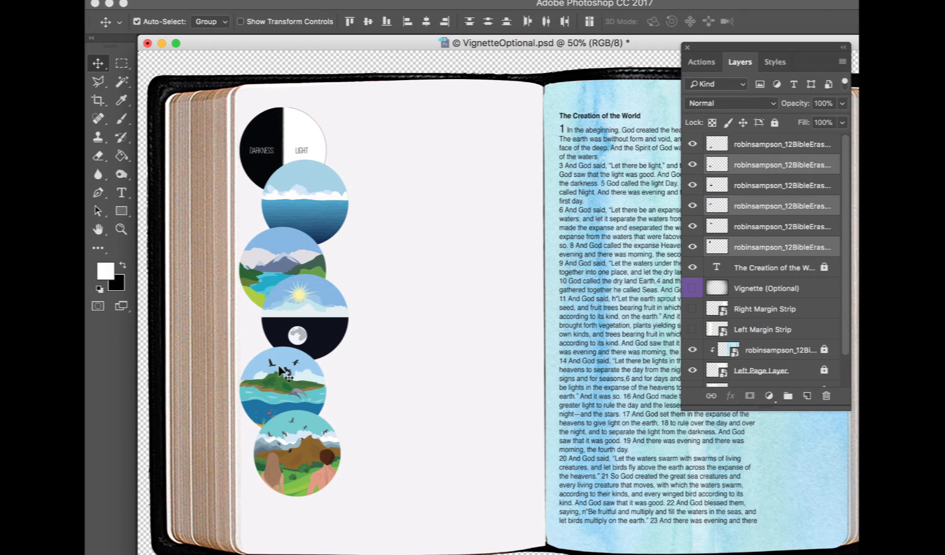
# Select all six circle layers and group them
pyautogui.click(302, 95)
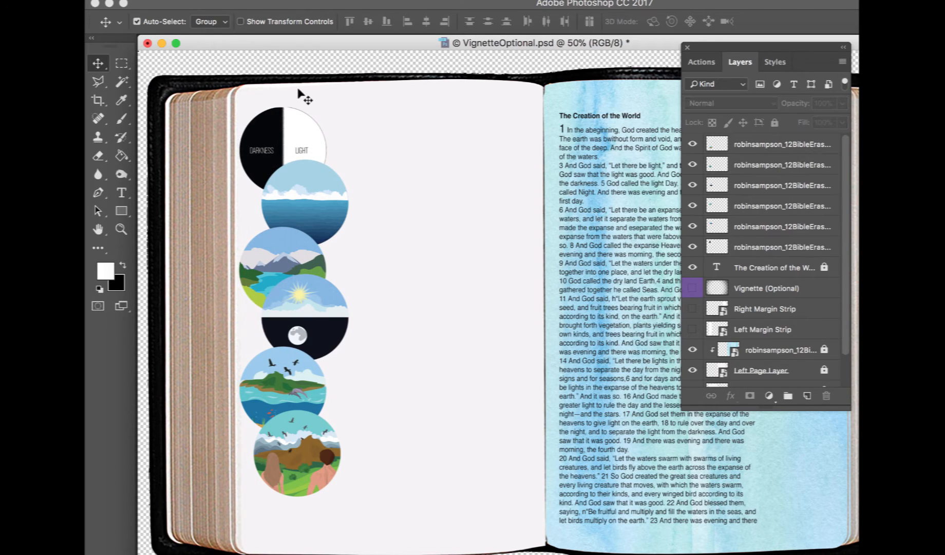
pyautogui.moveTo(288, 96); pyautogui.dragTo(305, 507)
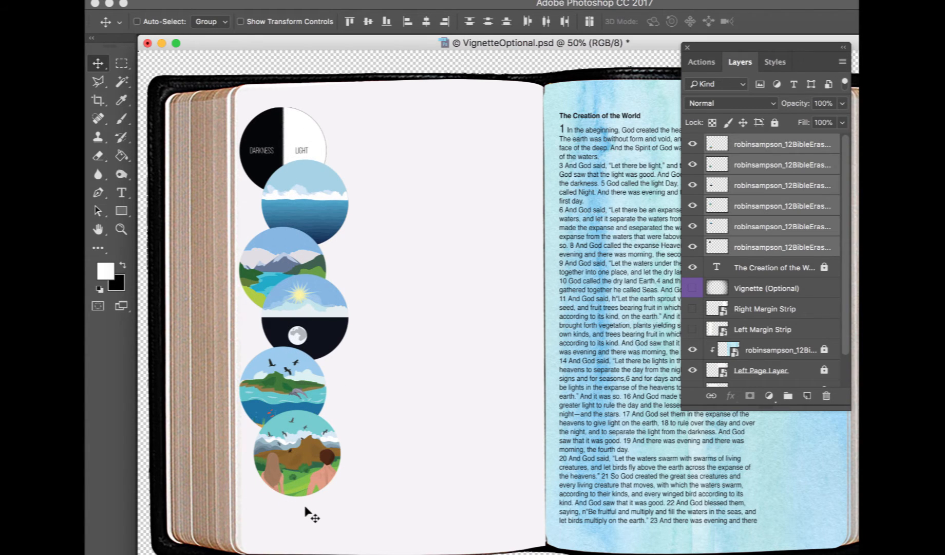
pyautogui.press('super+g')
# Move the circle group onto the right page's outer margin beside the text
pyautogui.moveTo(312, 454); pyautogui.dragTo(796, 479)
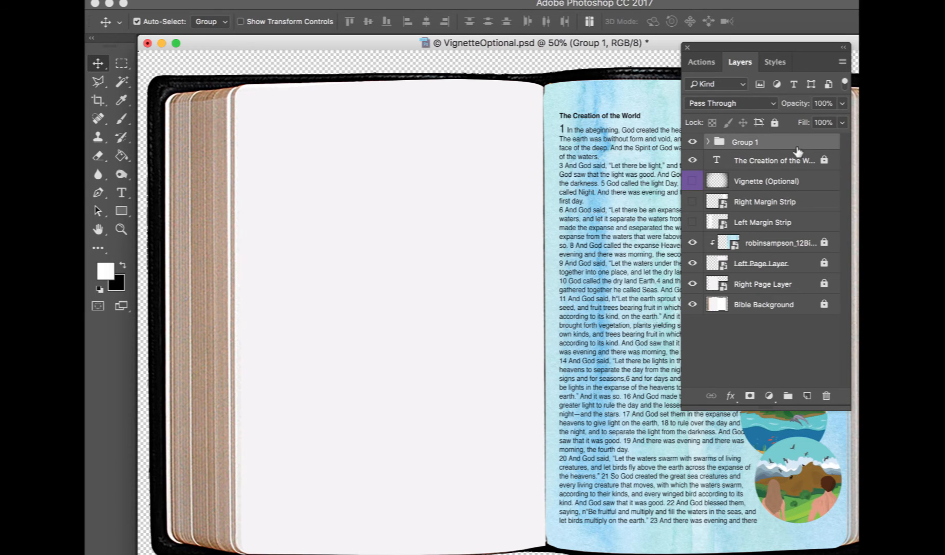
pyautogui.click(687, 47)
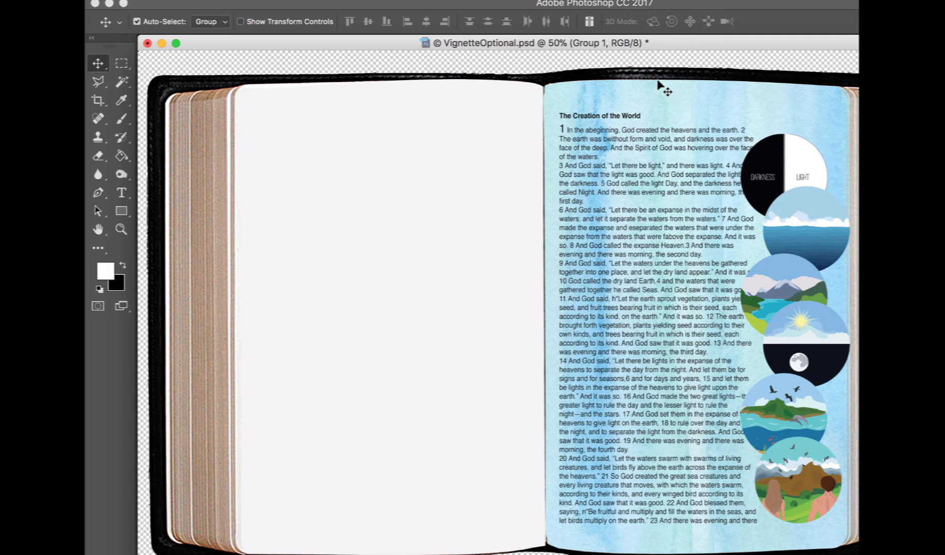
pyautogui.press('super+minus')
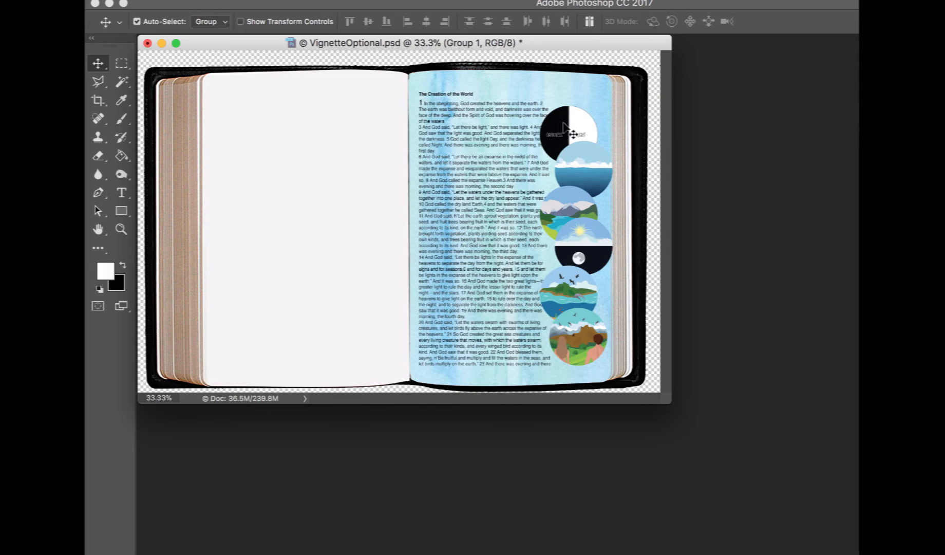
pyautogui.moveTo(564, 126)
pyautogui.mouseDown()
pyautogui.moveTo(565, 105)
pyautogui.moveTo(565, 114)
pyautogui.mouseUp()
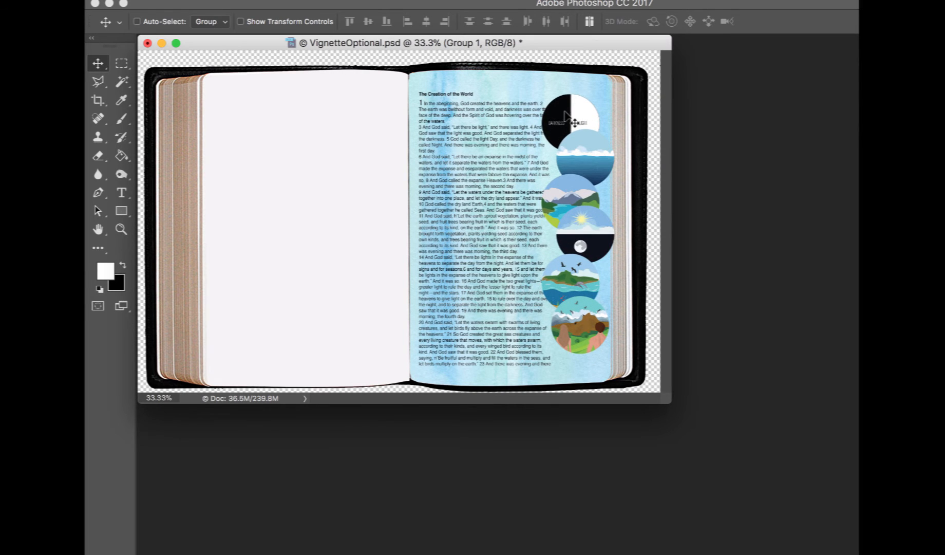
# Scale the circle group to about 81% and position it at the top of the right page margin
pyautogui.press('super+t')
pyautogui.moveTo(616, 94); pyautogui.dragTo(601, 143)
pyautogui.moveTo(581, 185); pyautogui.dragTo(591, 147)
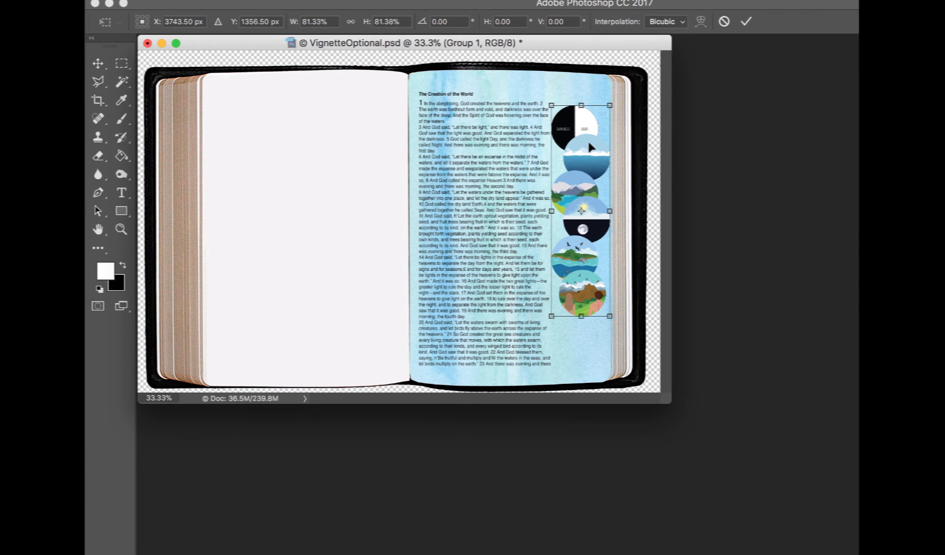
pyautogui.press('Return')
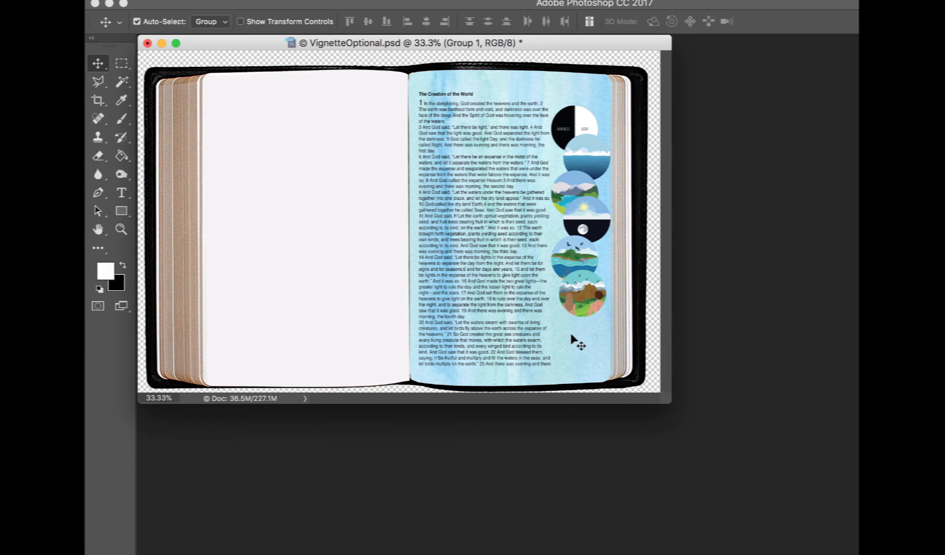
pyautogui.moveTo(596, 300); pyautogui.dragTo(593, 278)
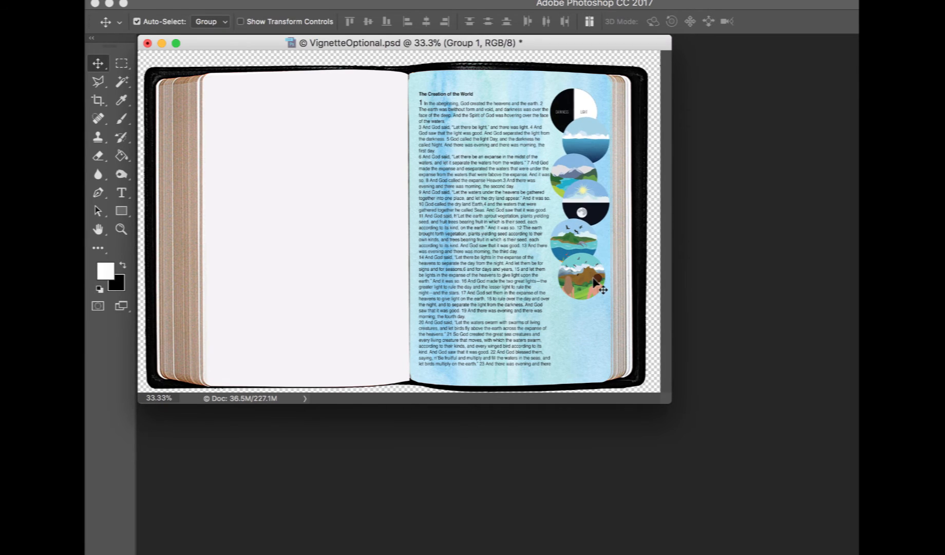
# Reopen the Layers panel
pyautogui.click(535, 0)
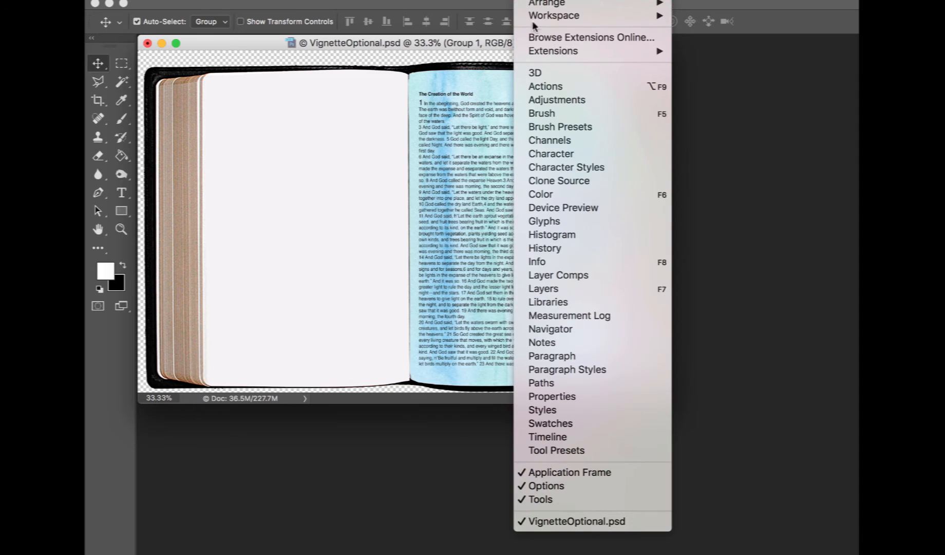
pyautogui.click(575, 283)
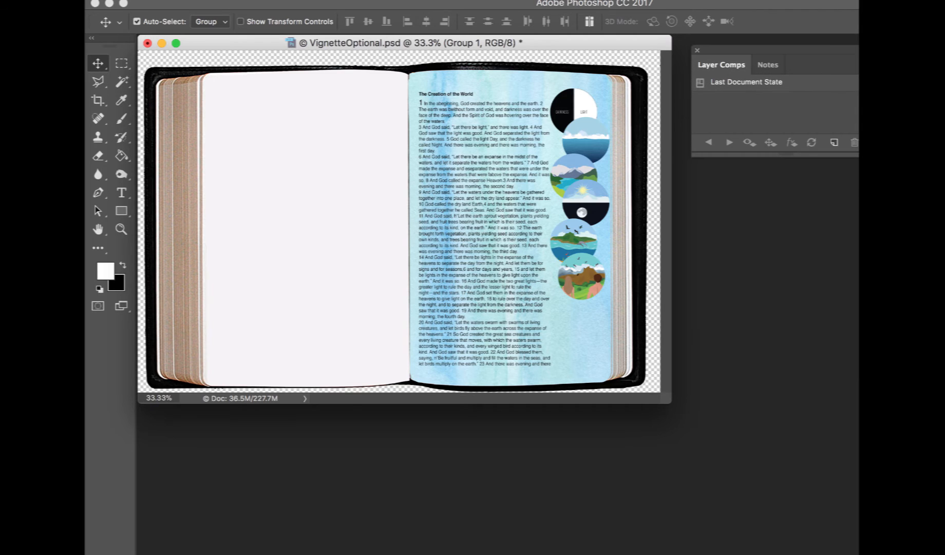
pyautogui.click(493, 0)
pyautogui.moveTo(532, 0)
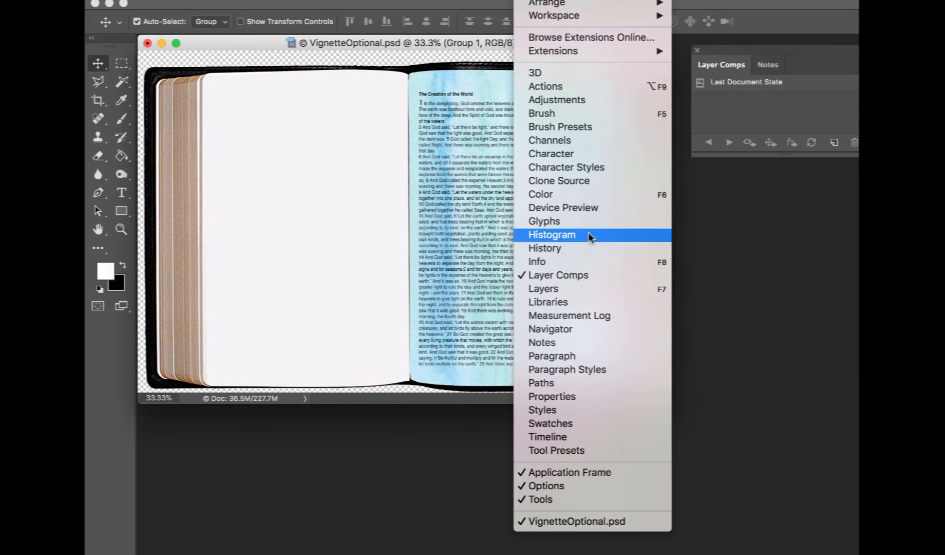
pyautogui.click(596, 288)
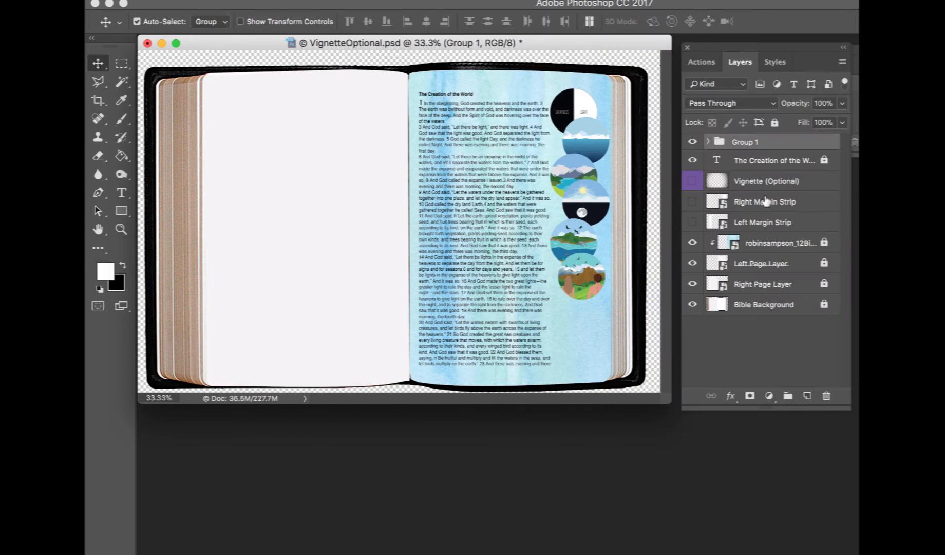
# Ungroup the six circle layers and align the circles on their horizontal centers
pyautogui.rightClick(769, 148)
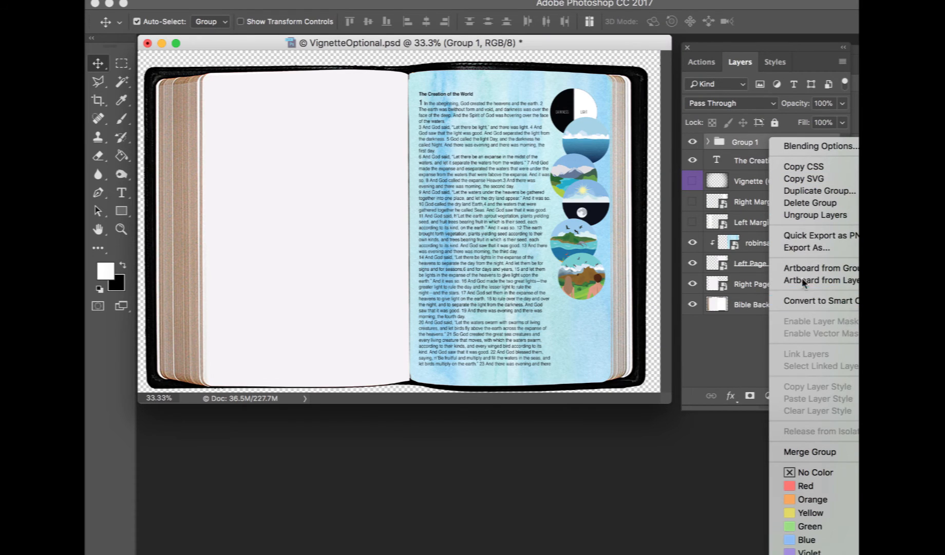
pyautogui.click(799, 214)
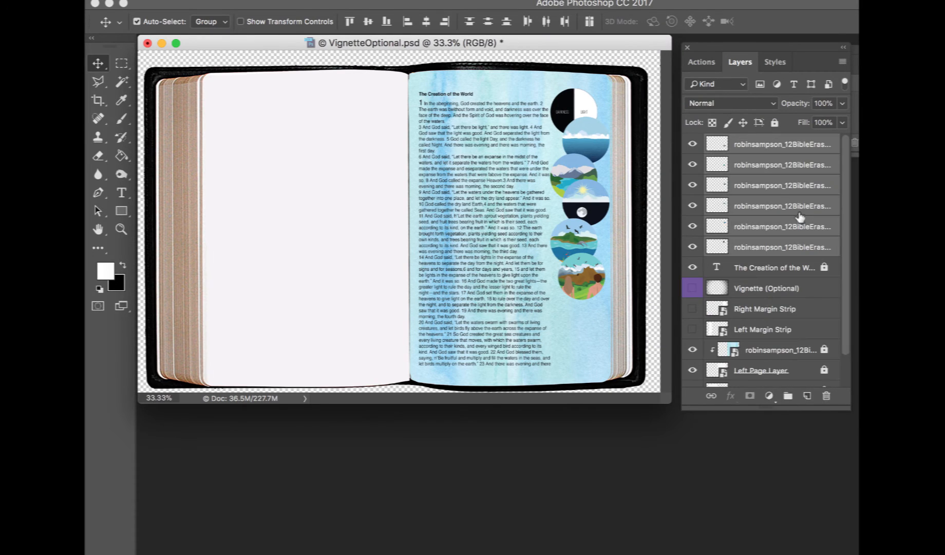
pyautogui.click(426, 21)
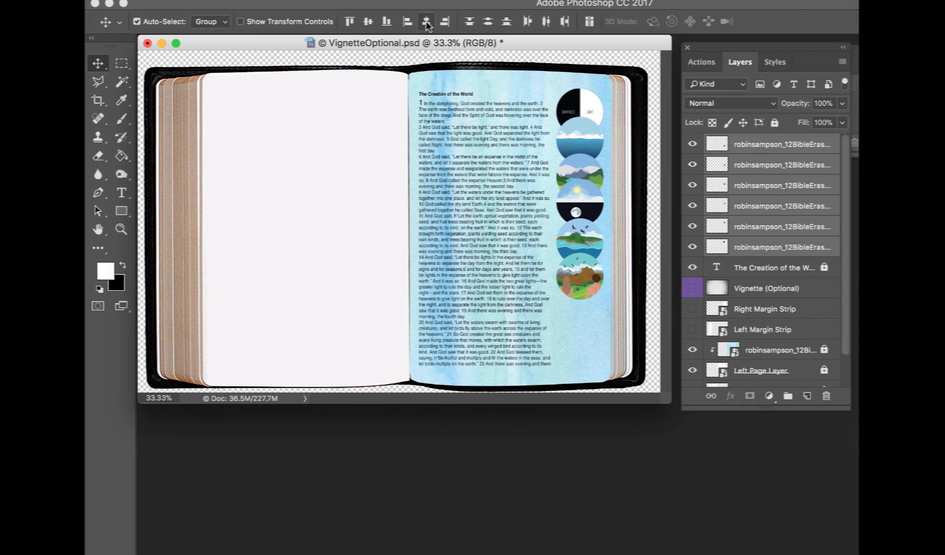
# Lower the bottom circle and distribute all six circles evenly down the right margin
pyautogui.moveTo(579, 277); pyautogui.dragTo(582, 323)
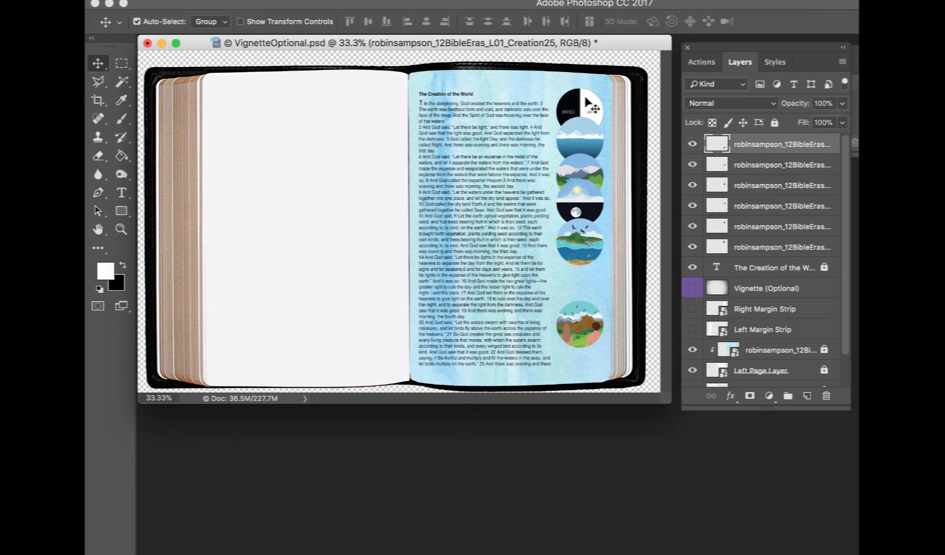
pyautogui.keyDown('shift'); pyautogui.click(774, 249); pyautogui.keyUp('shift')
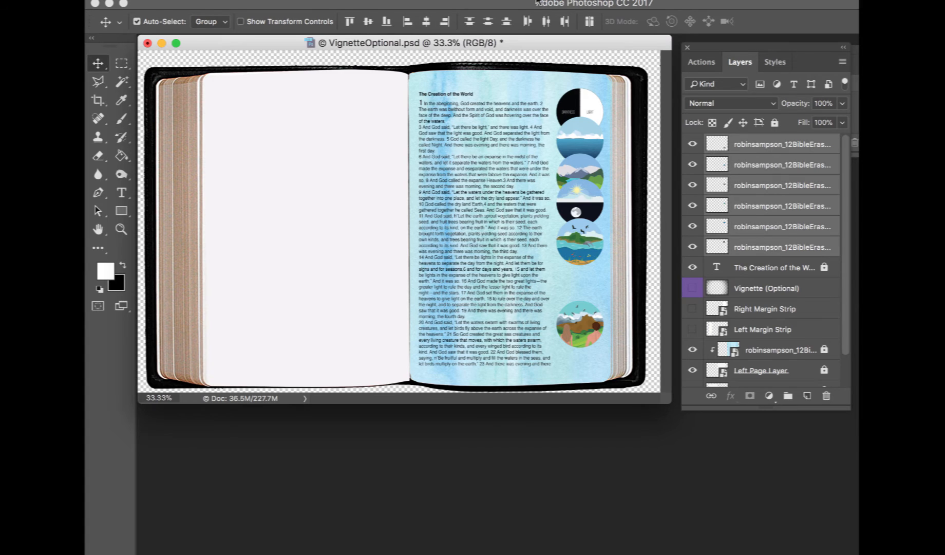
pyautogui.click(488, 21)
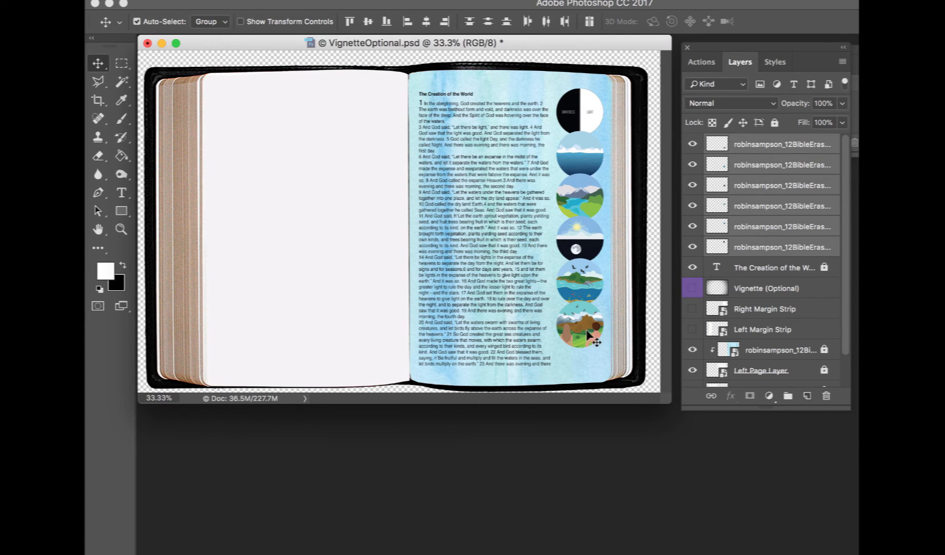
pyautogui.moveTo(588, 342); pyautogui.dragTo(589, 349)
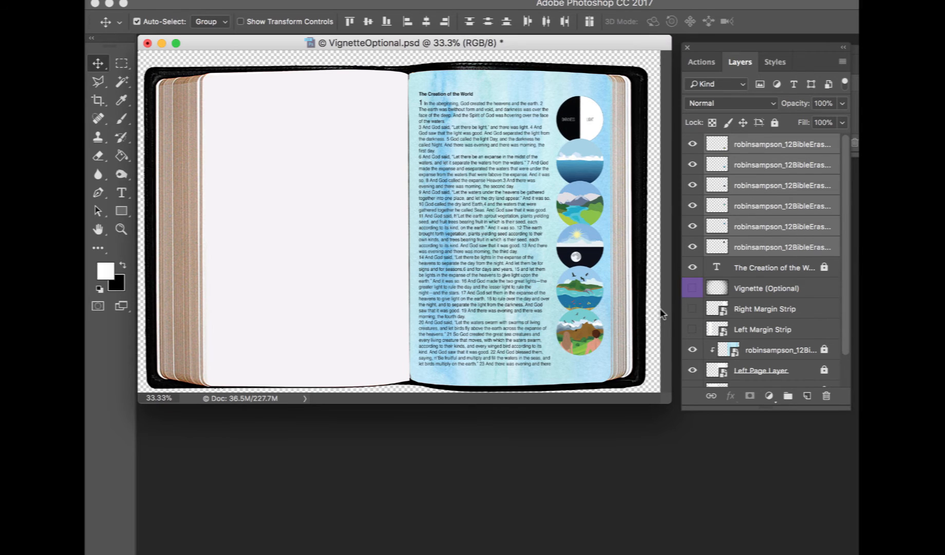
# Regroup the circles and apply a drop shadow style to the group
pyautogui.hotkey('ctrl', 'g')
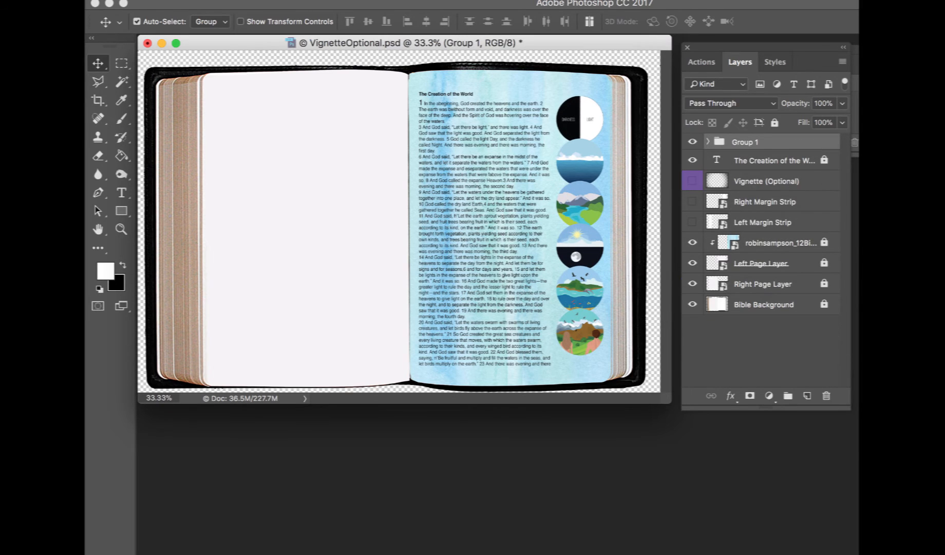
pyautogui.click(775, 61)
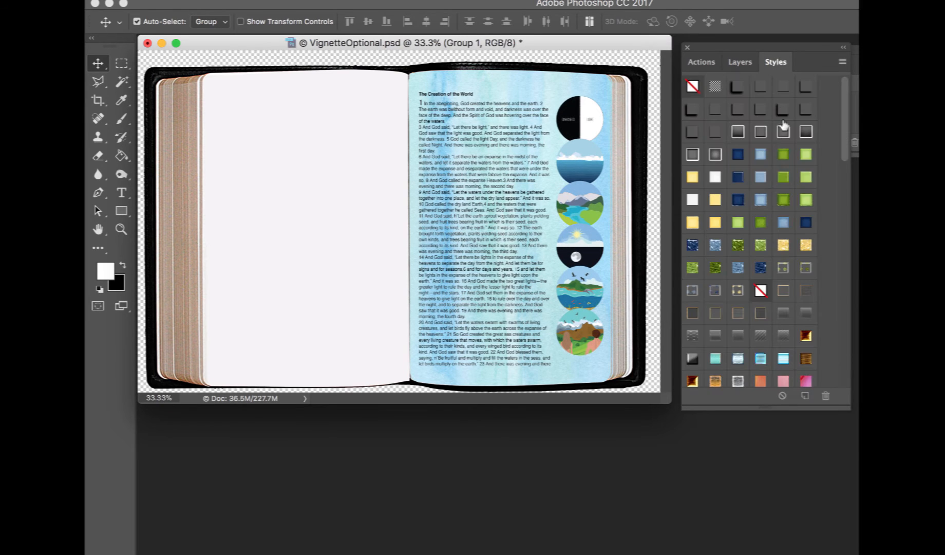
pyautogui.click(780, 86)
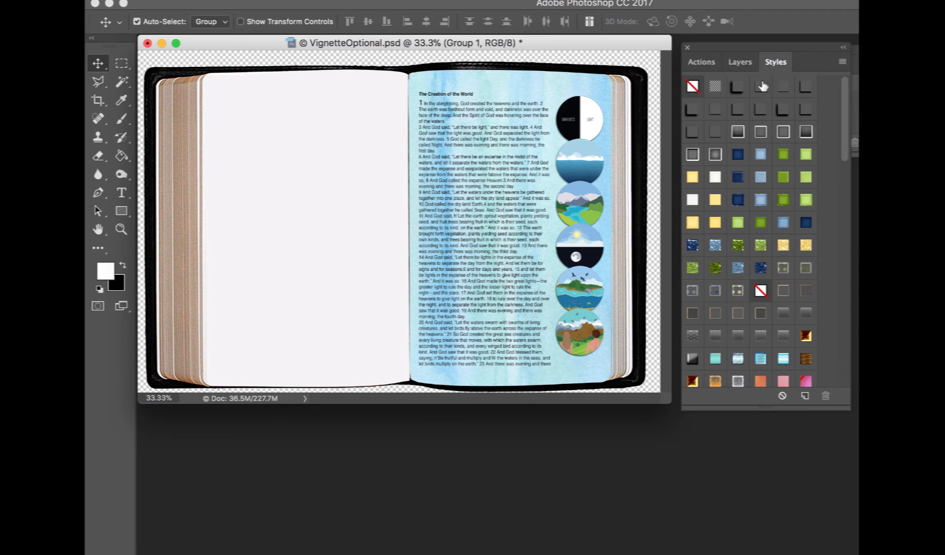
pyautogui.click(762, 86)
pyautogui.click(740, 63)
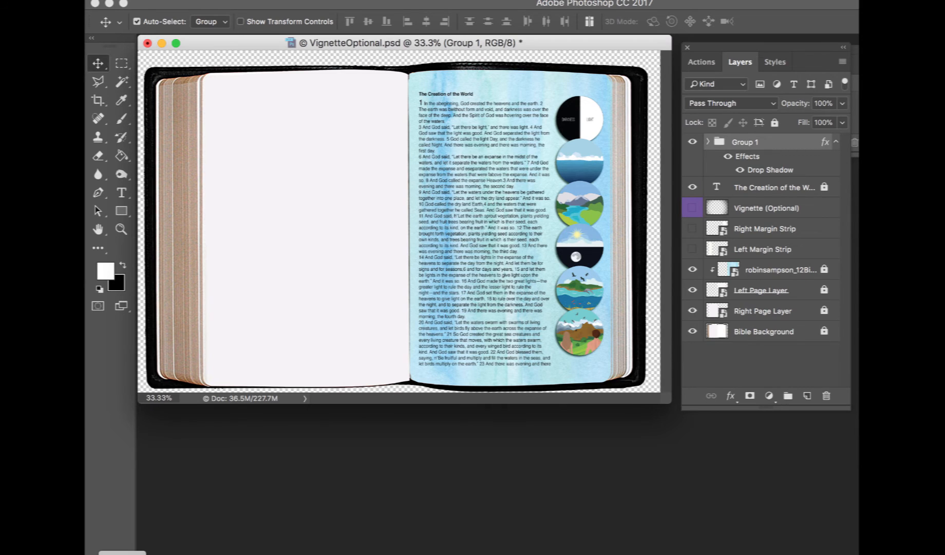
# Drag the six label PNGs Creation18 to Creation23 from the Finder folder into the document and place them
pyautogui.click(122, 554)
pyautogui.scroll(3, 648, 275)
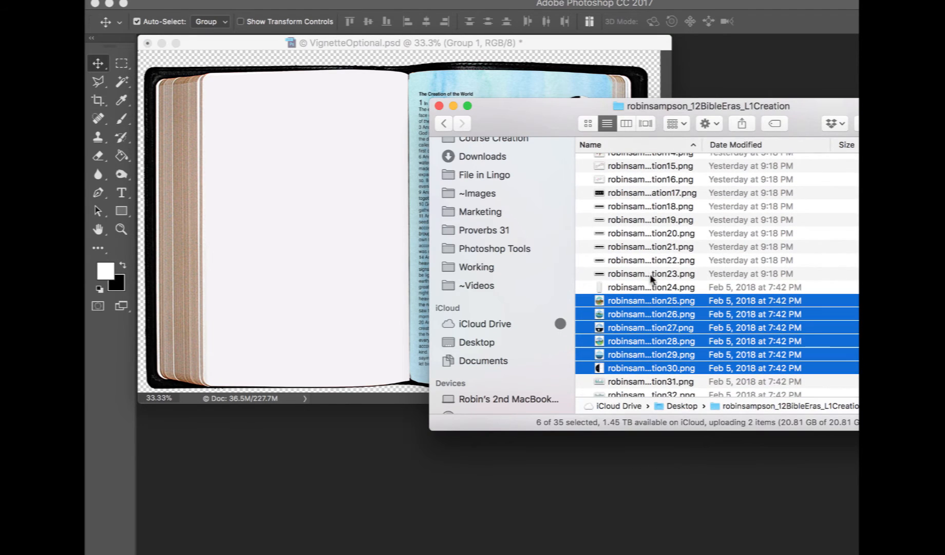
pyautogui.click(647, 272)
pyautogui.keyDown('shift'); pyautogui.click(637, 213); pyautogui.keyUp('shift')
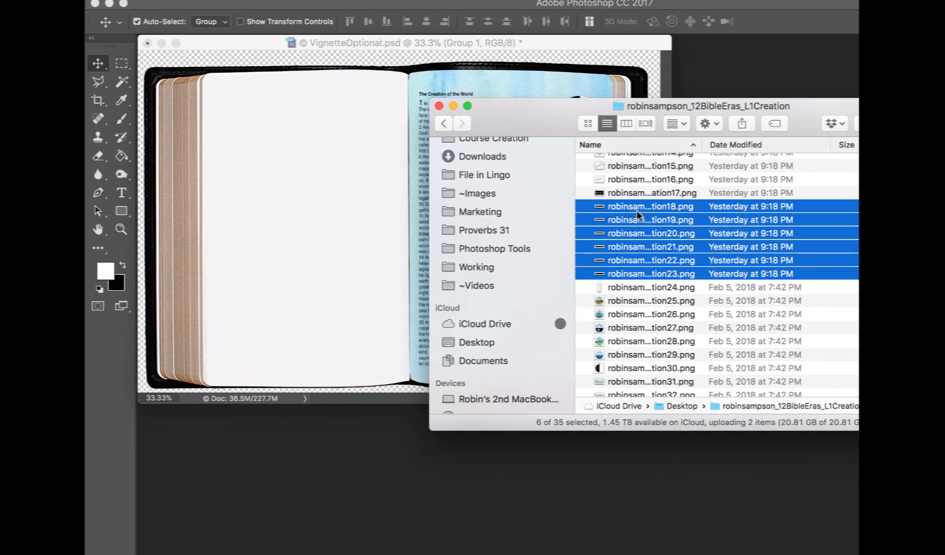
pyautogui.moveTo(637, 213); pyautogui.dragTo(312, 206)
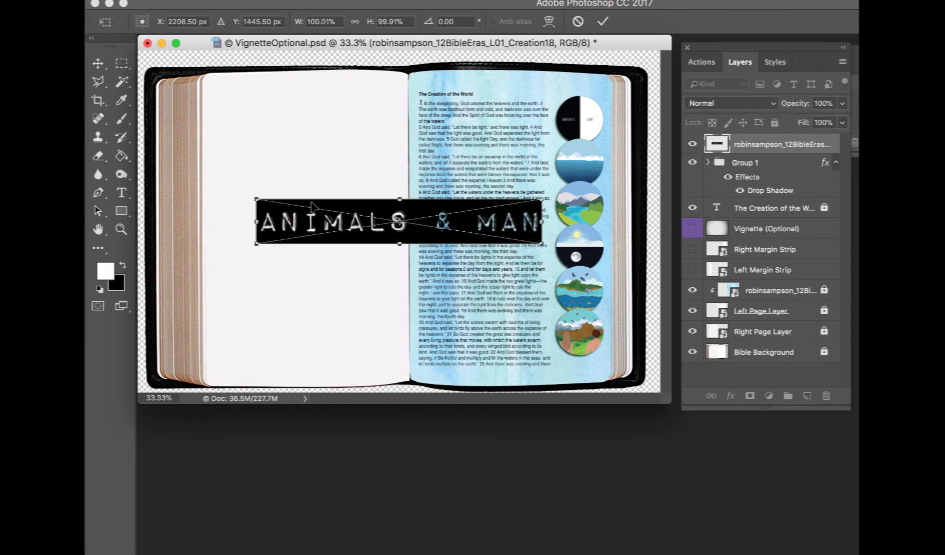
pyautogui.press('Return')
pyautogui.press('Return')
pyautogui.press('Return')
pyautogui.press('Return')
pyautogui.press('Return')
pyautogui.press('Return')
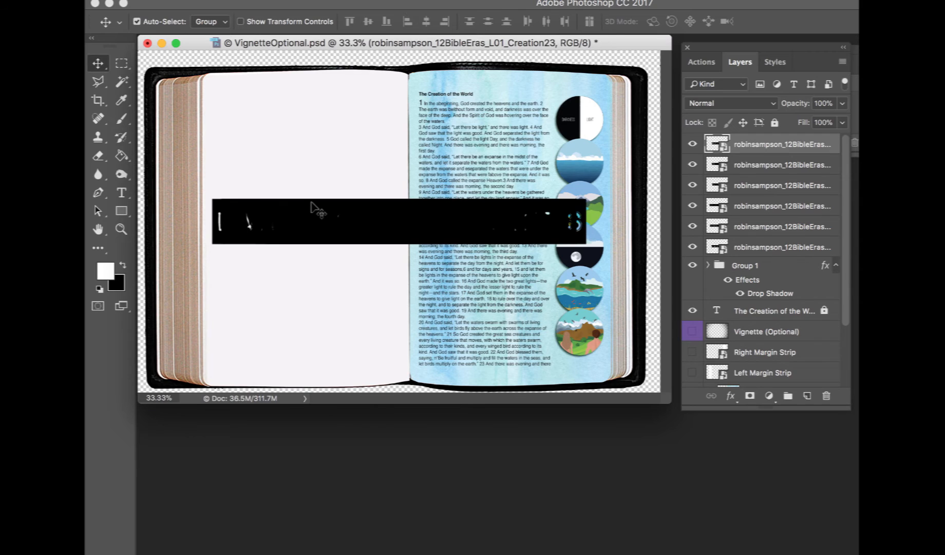
# Scale the six labels down together and move them to the upper left page
pyautogui.moveTo(337, 222); pyautogui.dragTo(327, 165)
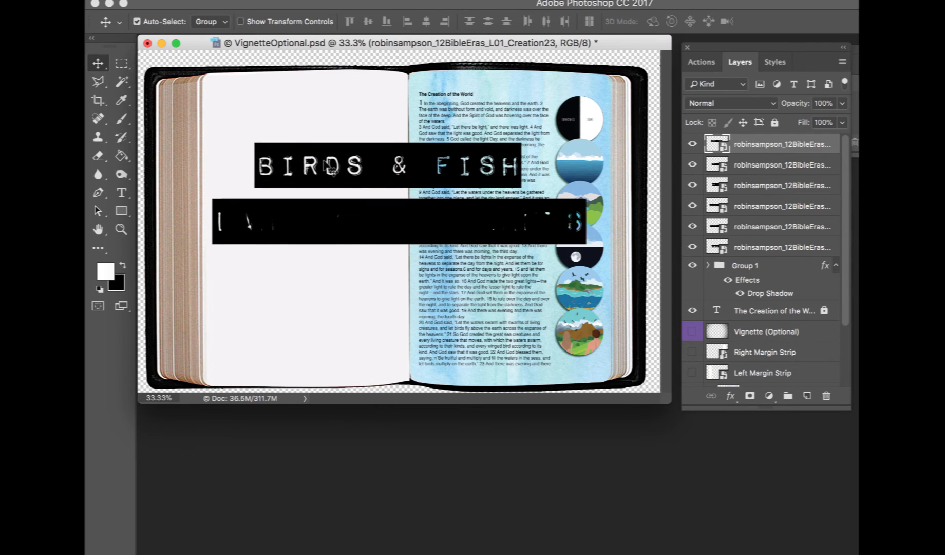
pyautogui.keyDown('shift'); pyautogui.click(761, 249); pyautogui.keyUp('shift')
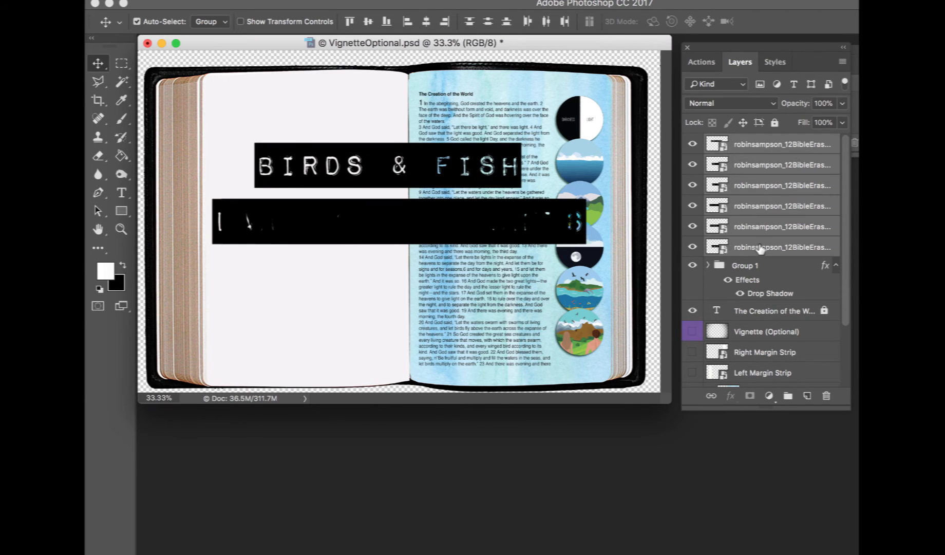
pyautogui.press('super+t')
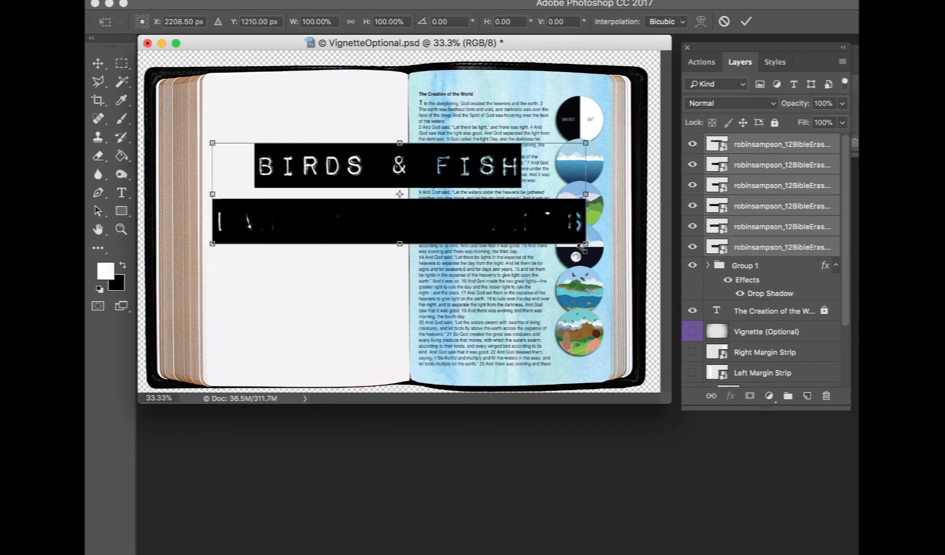
pyautogui.moveTo(585, 243); pyautogui.dragTo(354, 168)
pyautogui.moveTo(300, 145); pyautogui.dragTo(271, 136)
pyautogui.press('Return')
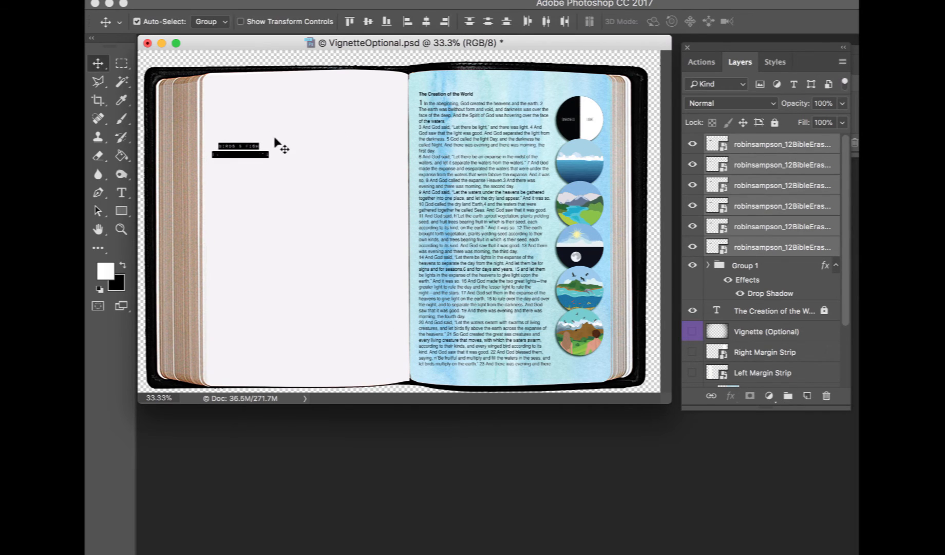
# Enlarge the stacked labels with Free Transform on the left page
pyautogui.click(275, 139)
pyautogui.press('super+equal')
pyautogui.press('super+equal')
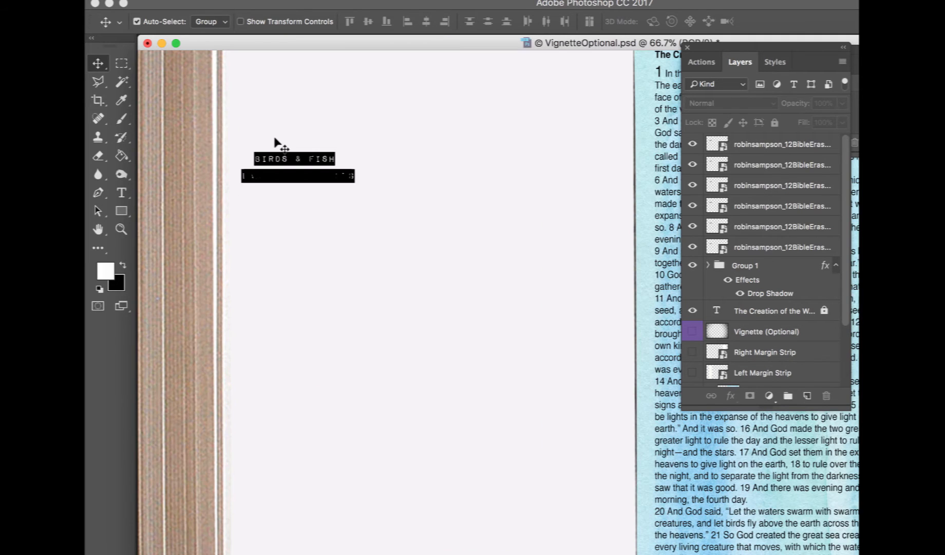
pyautogui.moveTo(315, 152)
pyautogui.mouseDown()
pyautogui.moveTo(389, 157)
pyautogui.moveTo(528, 194)
pyautogui.moveTo(306, 146)
pyautogui.moveTo(306, 164)
pyautogui.mouseUp()
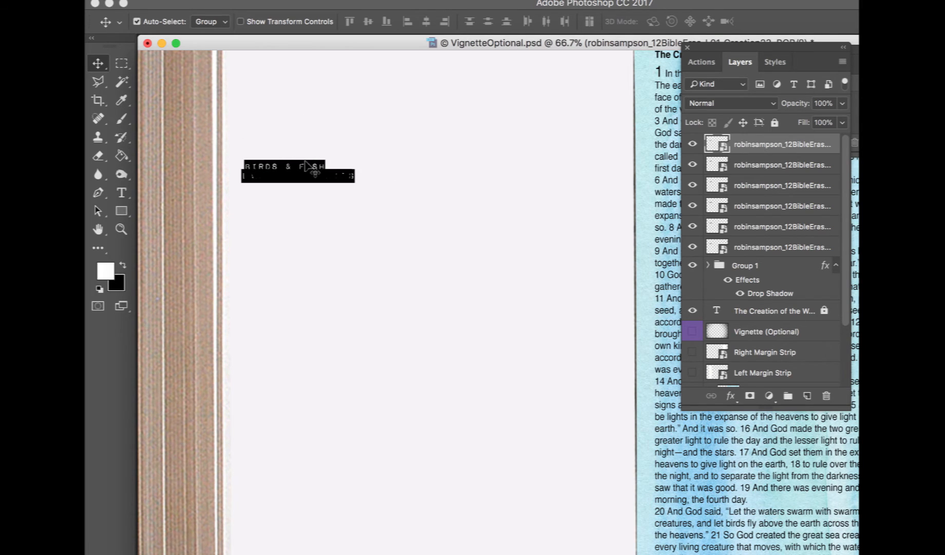
pyautogui.keyDown('shift'); pyautogui.click(773, 248); pyautogui.keyUp('shift')
pyautogui.press('super+t')
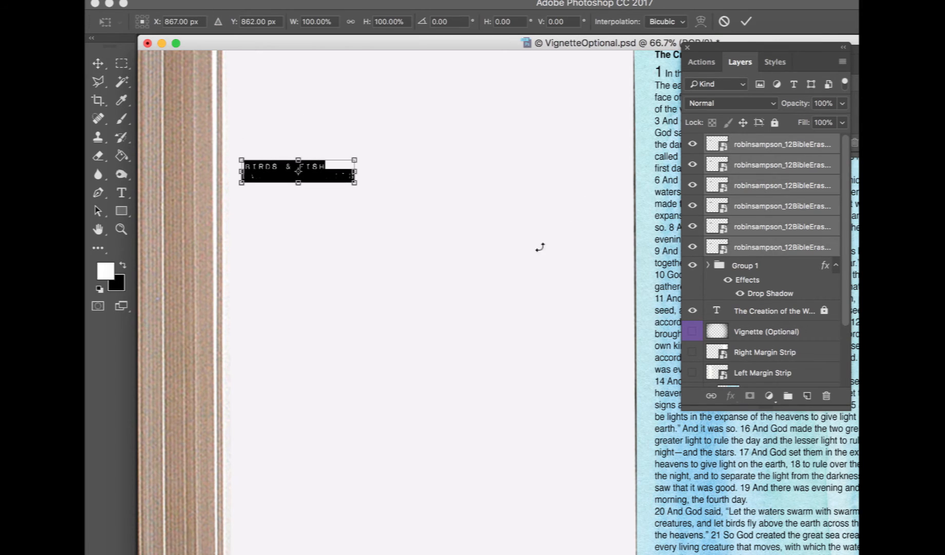
pyautogui.moveTo(354, 186); pyautogui.dragTo(443, 235)
pyautogui.press('Return')
pyautogui.click(427, 300)
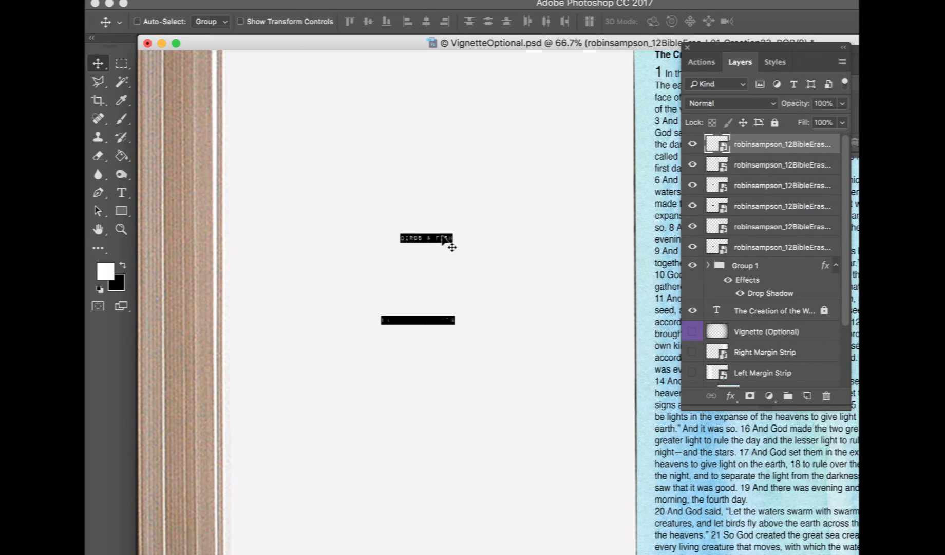
# Pull the labels apart into a vertical column on the left page
pyautogui.press('super+equal')
pyautogui.press('super+equal')
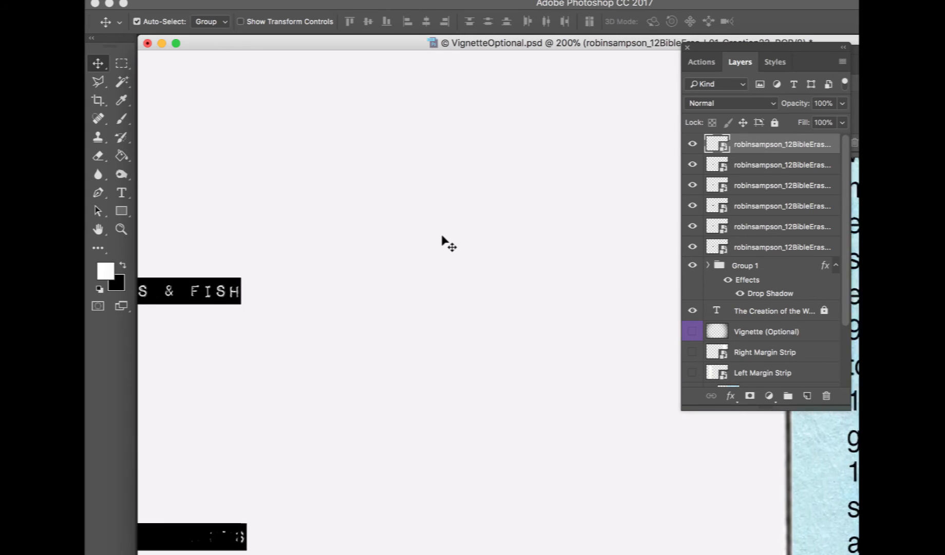
pyautogui.moveTo(390, 509); pyautogui.dragTo(418, 268)
pyautogui.moveTo(353, 515); pyautogui.dragTo(374, 359)
pyautogui.moveTo(355, 516)
pyautogui.mouseDown()
pyautogui.moveTo(359, 395)
pyautogui.moveTo(362, 414)
pyautogui.moveTo(335, 464)
pyautogui.moveTo(355, 463)
pyautogui.moveTo(364, 514)
pyautogui.mouseUp()
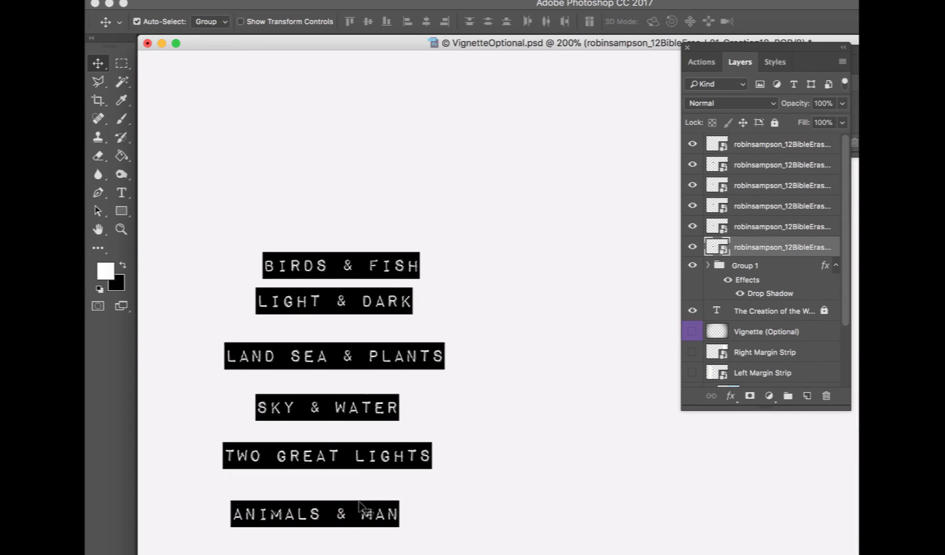
# Reposition the Light & Dark label on the left page
pyautogui.click(387, 300)
pyautogui.moveTo(386, 301); pyautogui.dragTo(624, 314)
pyautogui.hscroll(5, 619, 318)
pyautogui.hscroll(5, 614, 316)
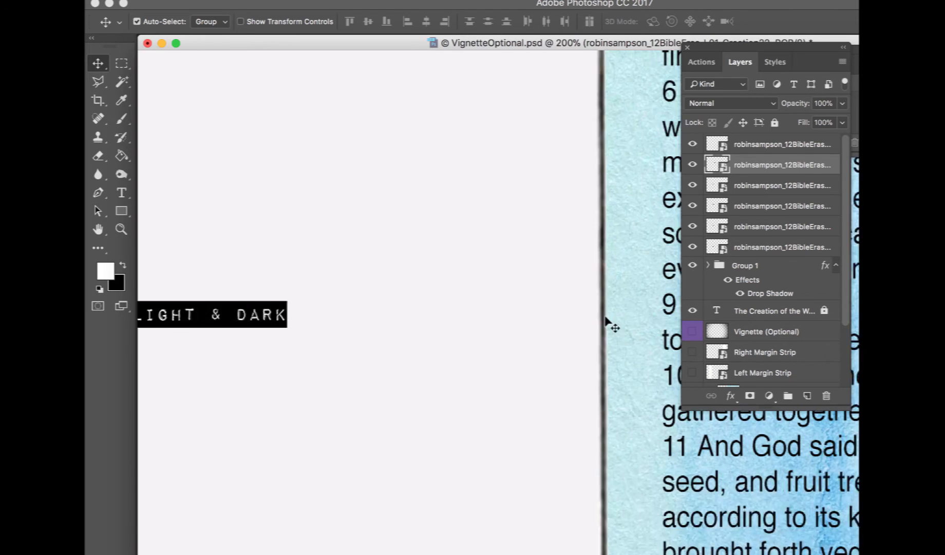
pyautogui.moveTo(185, 316); pyautogui.dragTo(353, 271)
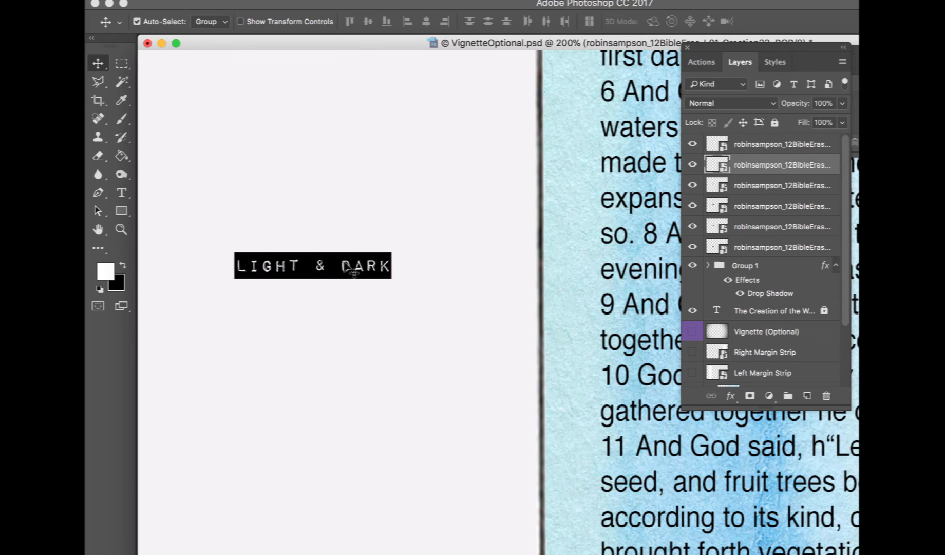
# Draw a white rectangle about 219 × 37 px over the Light & Dark label
pyautogui.click(123, 212)
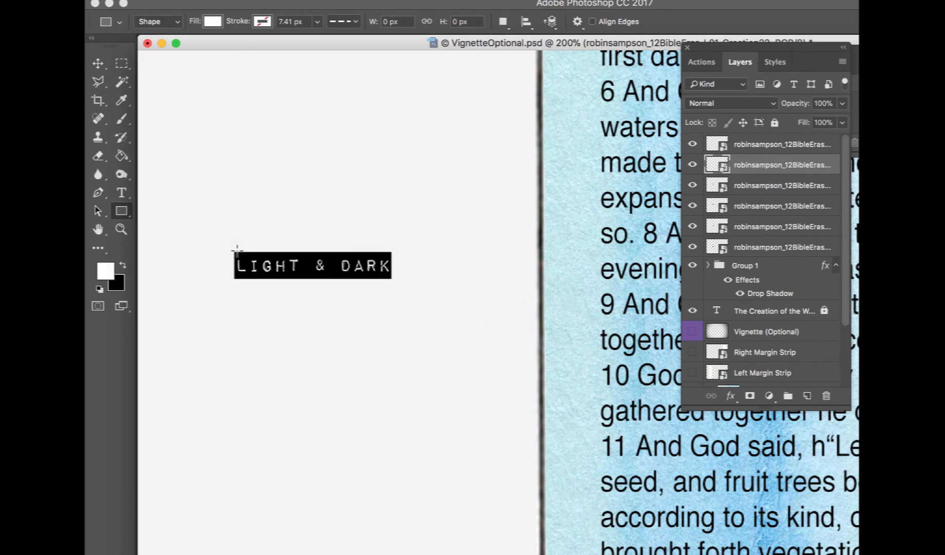
pyautogui.moveTo(235, 251); pyautogui.dragTo(390, 279)
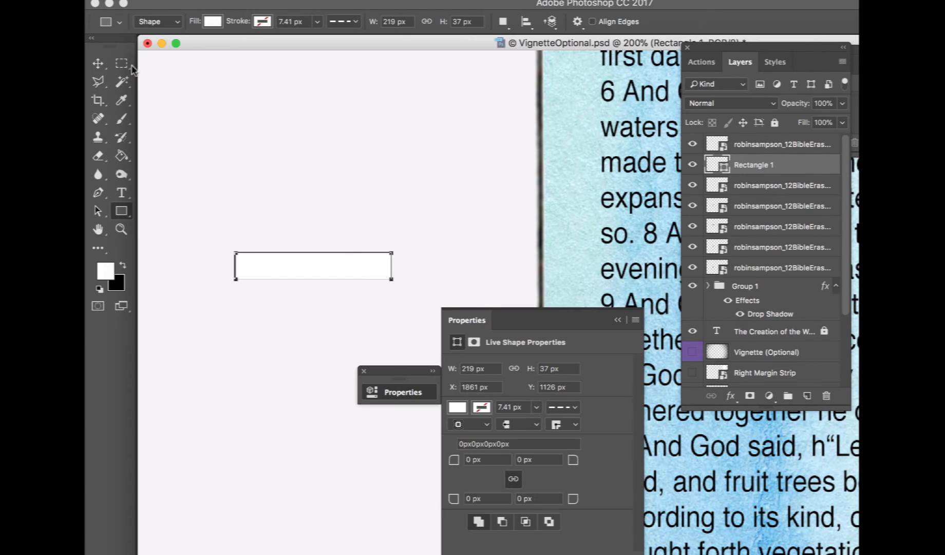
pyautogui.click(97, 63)
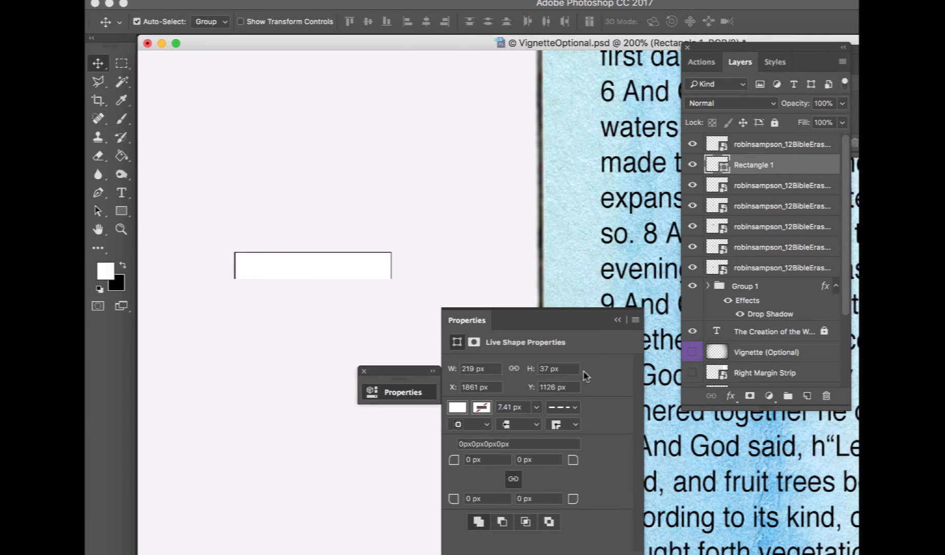
pyautogui.click(619, 320)
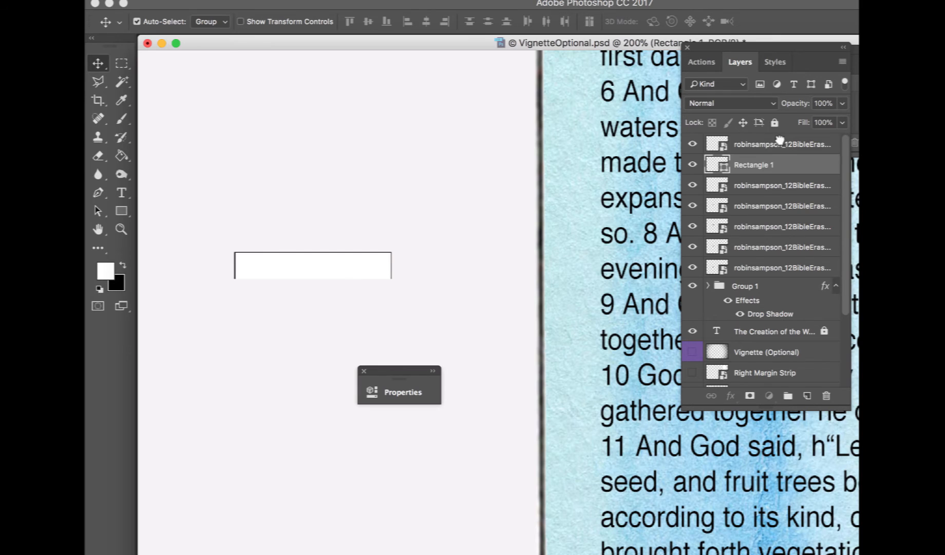
# Move the rectangle layer beneath the Light & Dark label layer
pyautogui.moveTo(780, 140); pyautogui.dragTo(783, 175)
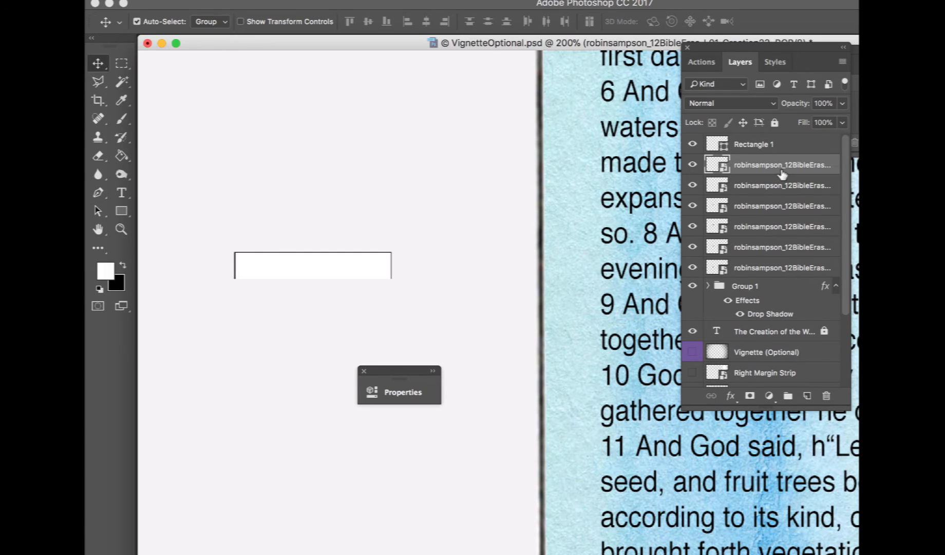
pyautogui.click(768, 146)
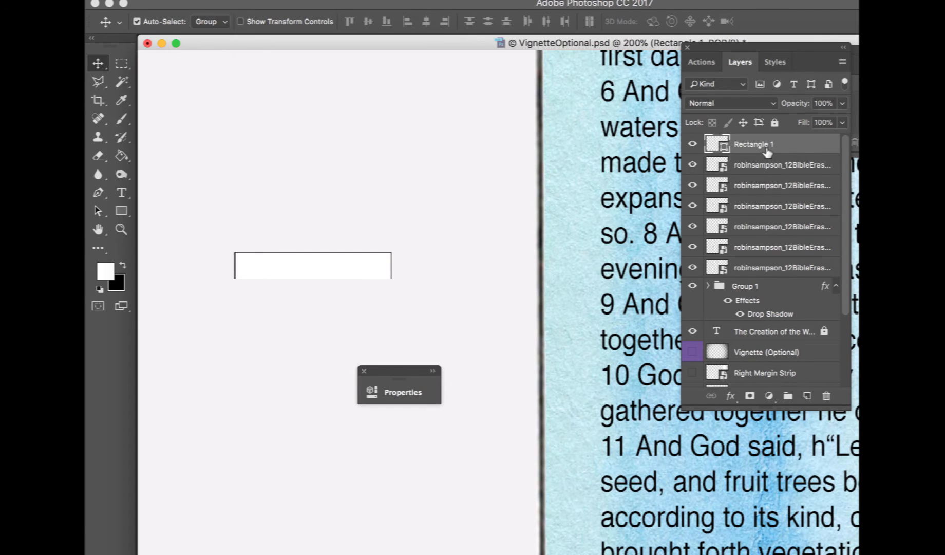
pyautogui.moveTo(768, 149); pyautogui.dragTo(768, 192)
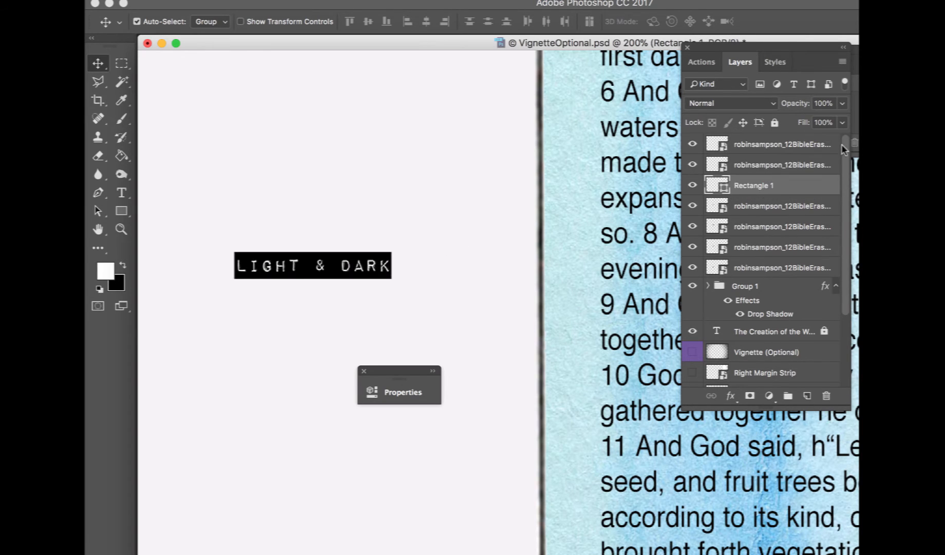
pyautogui.keyDown('shift'); pyautogui.click(794, 165); pyautogui.keyUp('shift')
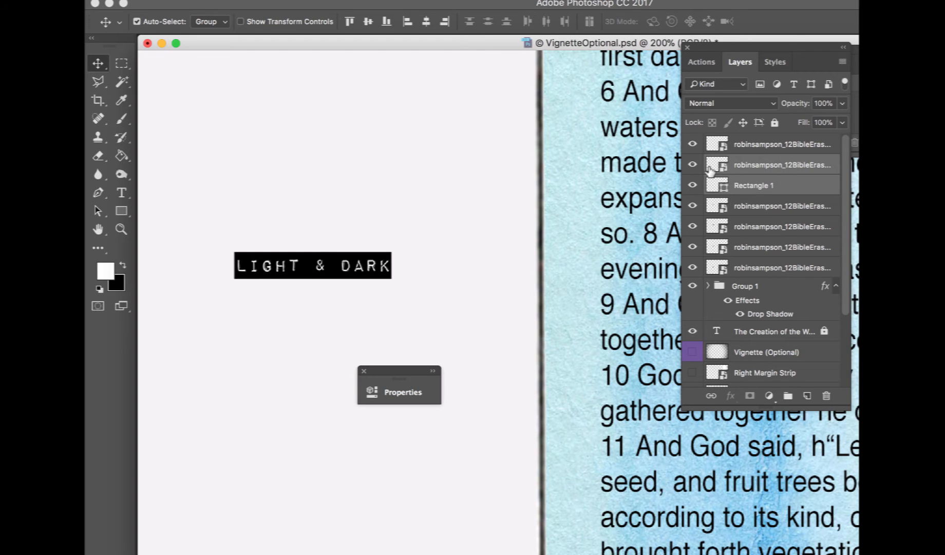
# Group the Light & Dark label with its rectangle, merge the group and rename the layer "Light dark"
pyautogui.press('super+g')
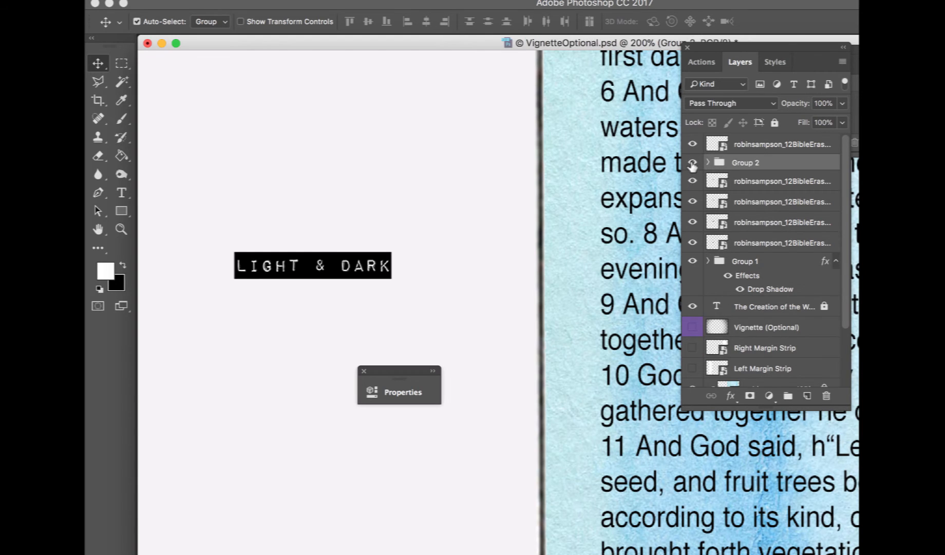
pyautogui.click(692, 163)
pyautogui.click(692, 163)
pyautogui.rightClick(772, 169)
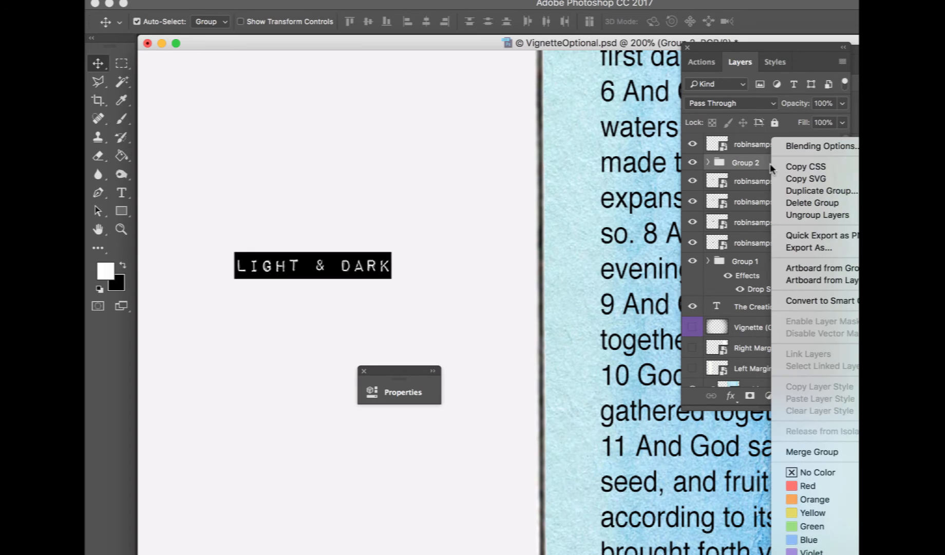
pyautogui.click(817, 451)
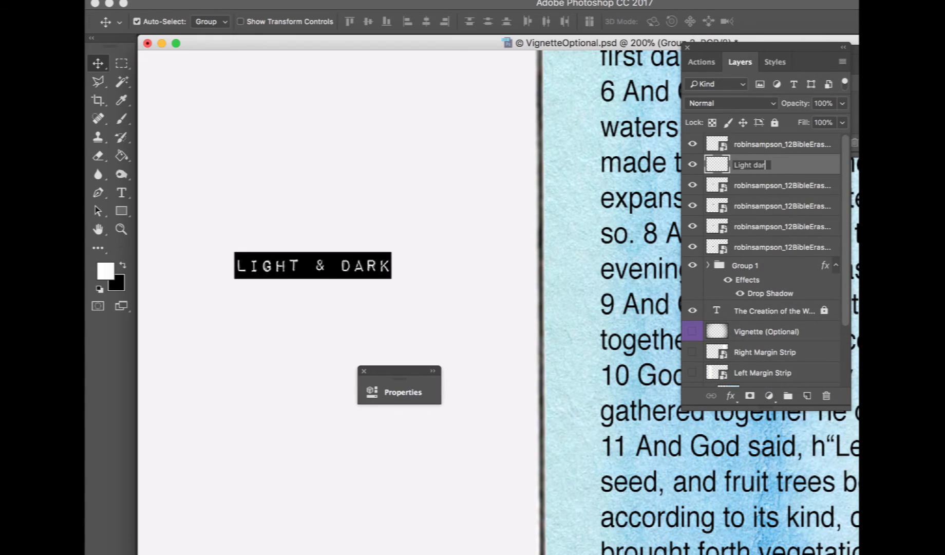
pyautogui.press('Return')
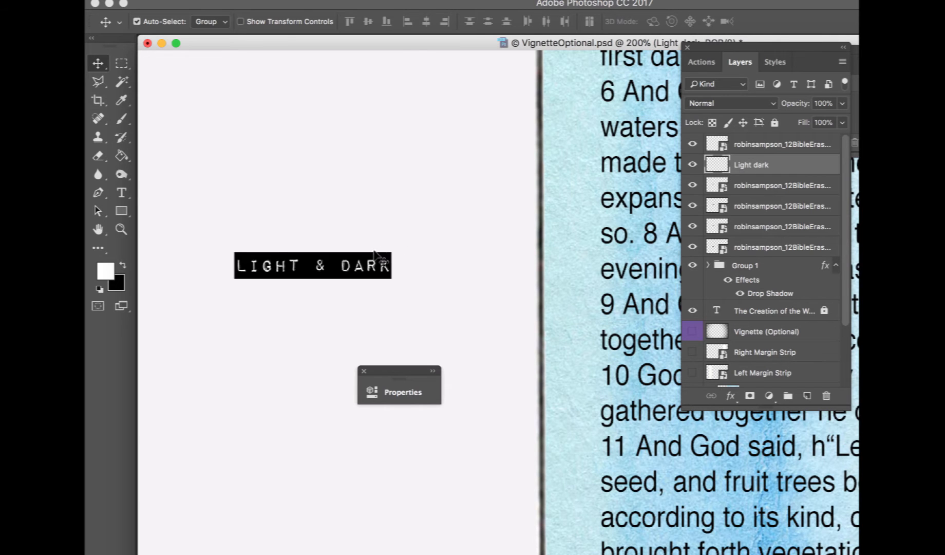
# Move the Light & Dark label and the other word labels from the left page onto the right page's text
pyautogui.moveTo(374, 252); pyautogui.dragTo(695, 280)
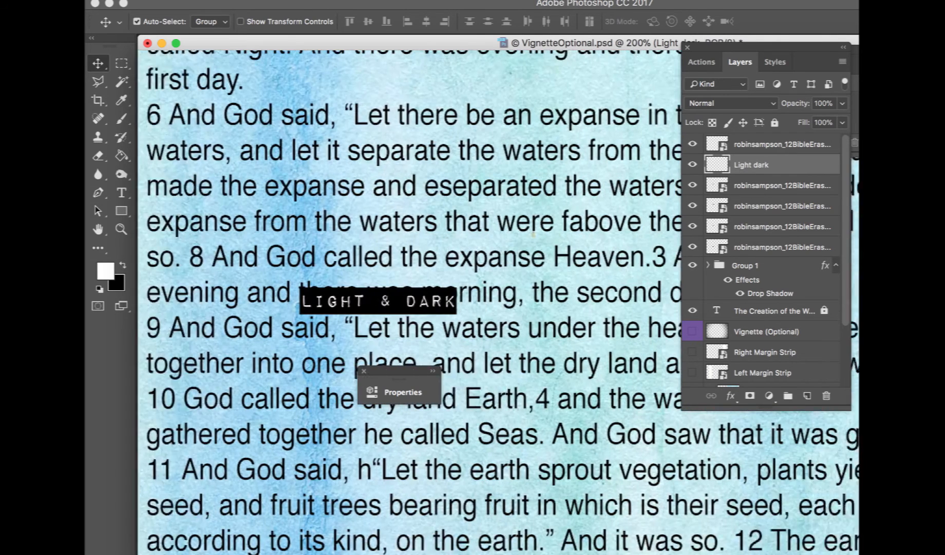
pyautogui.moveTo(362, 303); pyautogui.dragTo(637, 197)
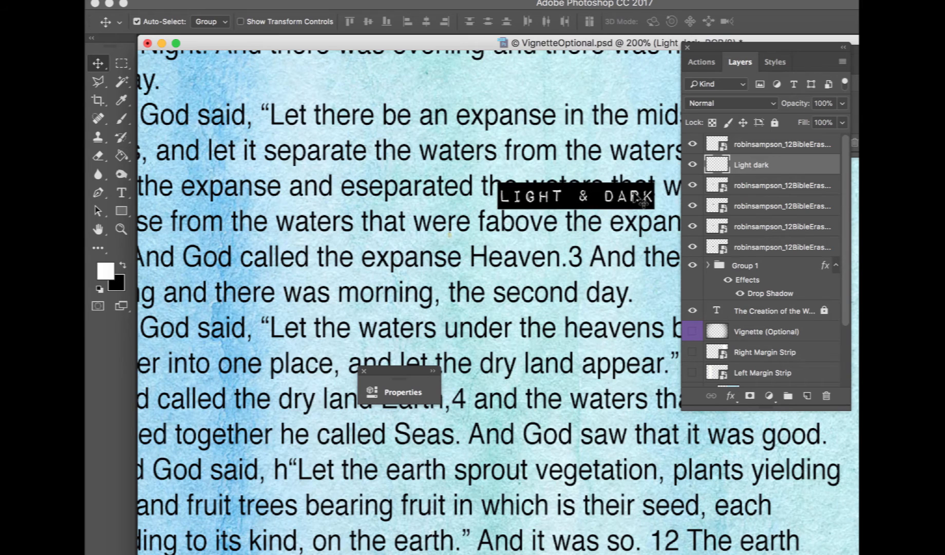
pyautogui.press('super+minus')
pyautogui.press('super+minus')
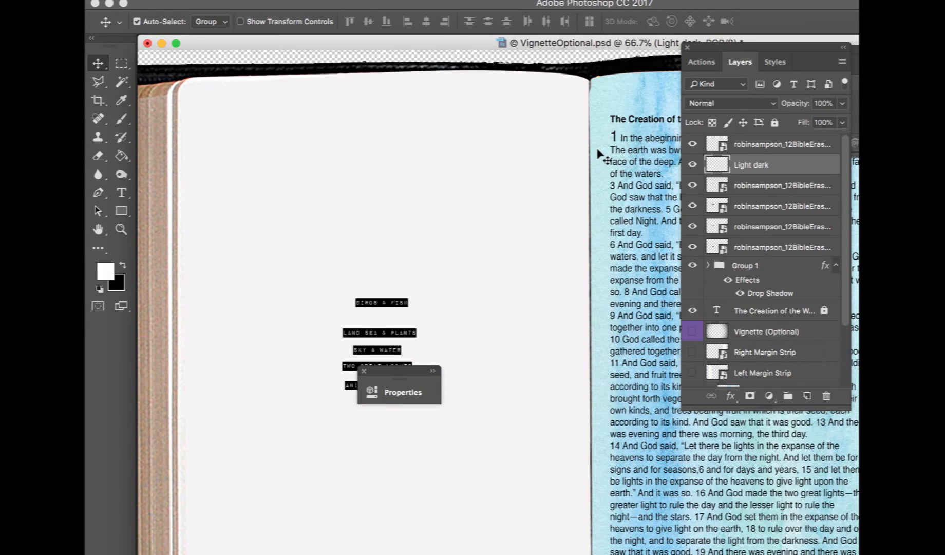
pyautogui.scroll(-1, 601, 157)
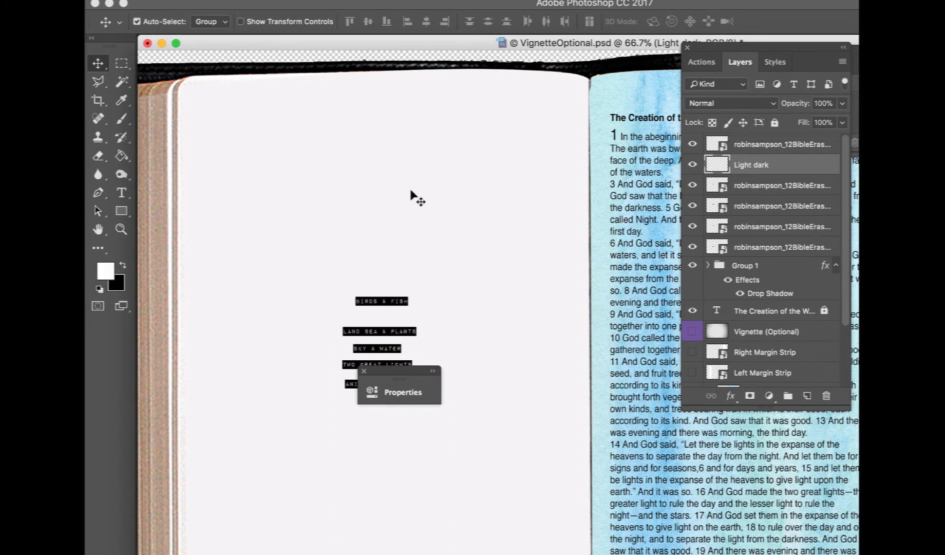
pyautogui.moveTo(355, 259); pyautogui.dragTo(385, 441)
pyautogui.moveTo(396, 304); pyautogui.dragTo(649, 335)
pyautogui.press('super+minus')
# Crop the document to remove the left page, keeping only the right page
pyautogui.press('c')
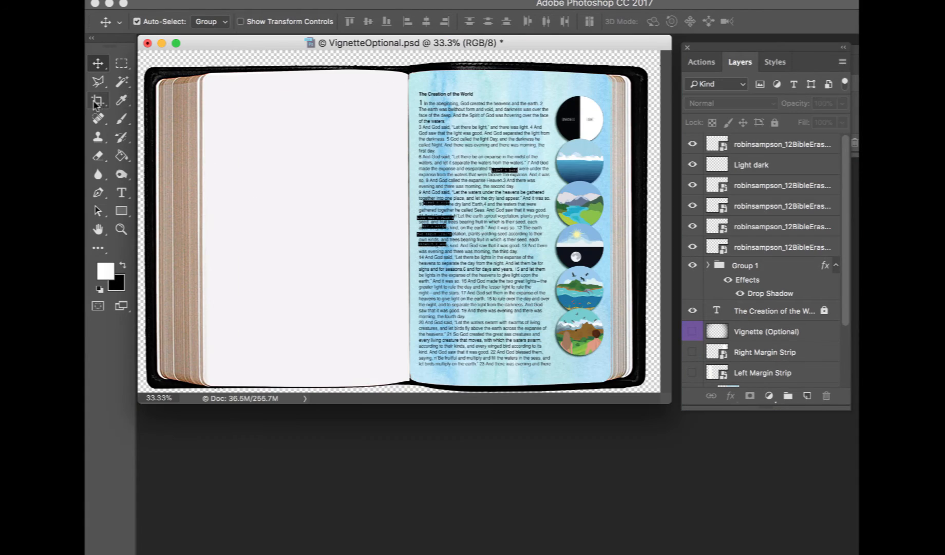
pyautogui.moveTo(143, 221); pyautogui.dragTo(268, 229)
pyautogui.press('Return')
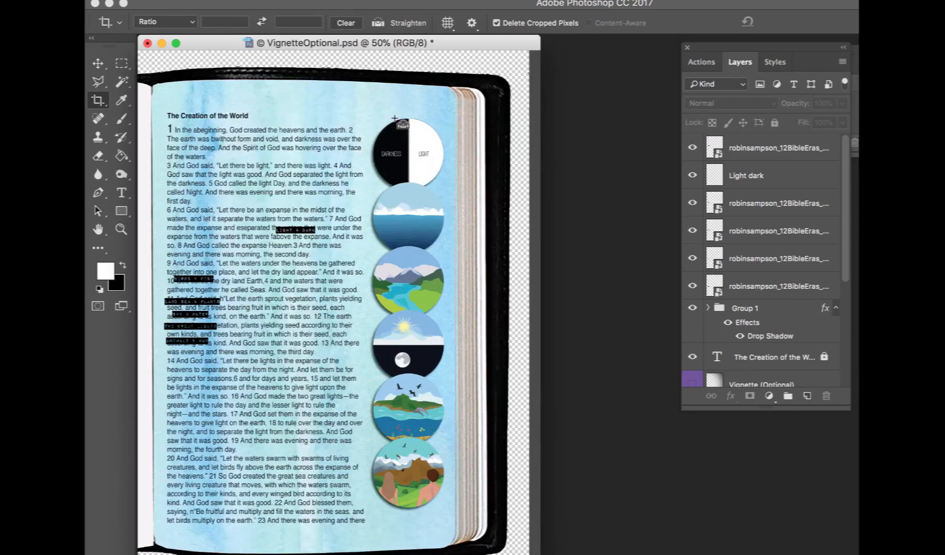
# Place the Light & Dark label at the lower right edge of the darkness/light circle
pyautogui.press('super+1')
pyautogui.press('v')
pyautogui.scroll(5, 339, 224)
pyautogui.scroll(-1, 339, 223)
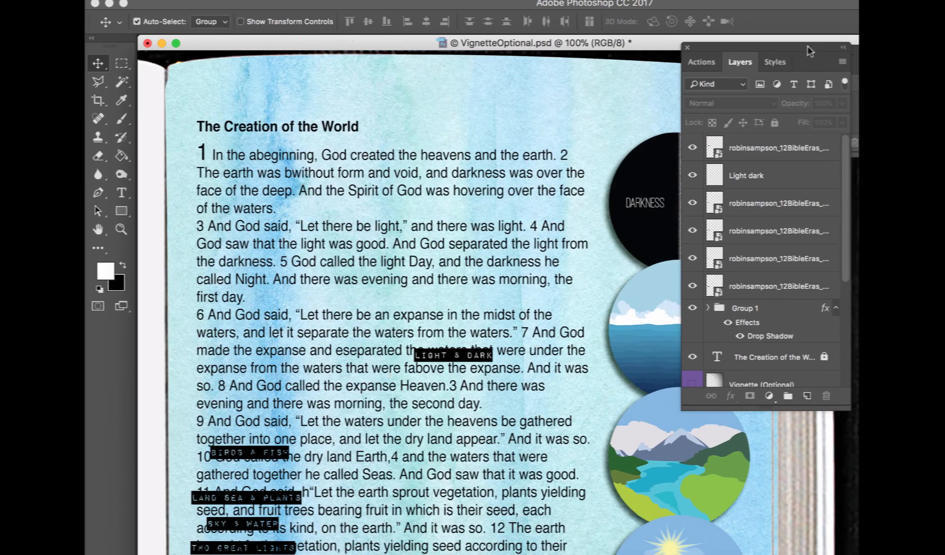
pyautogui.moveTo(478, 356); pyautogui.dragTo(751, 250)
# Shift the Birds & Fish and Land Sea & Plants labels aside and place the Sky & Water label on the water circle
pyautogui.moveTo(272, 454); pyautogui.dragTo(537, 506)
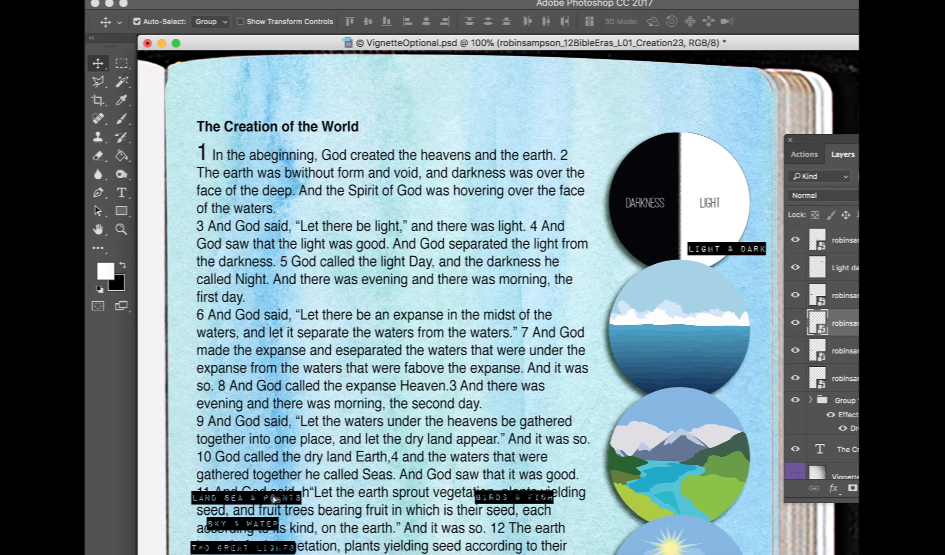
pyautogui.moveTo(247, 497); pyautogui.dragTo(485, 547)
pyautogui.moveTo(242, 523); pyautogui.dragTo(704, 354)
# Draw a white rectangle about 211 × 38 px over the Sky & Water label and move it beneath the label layer
pyautogui.click(121, 210)
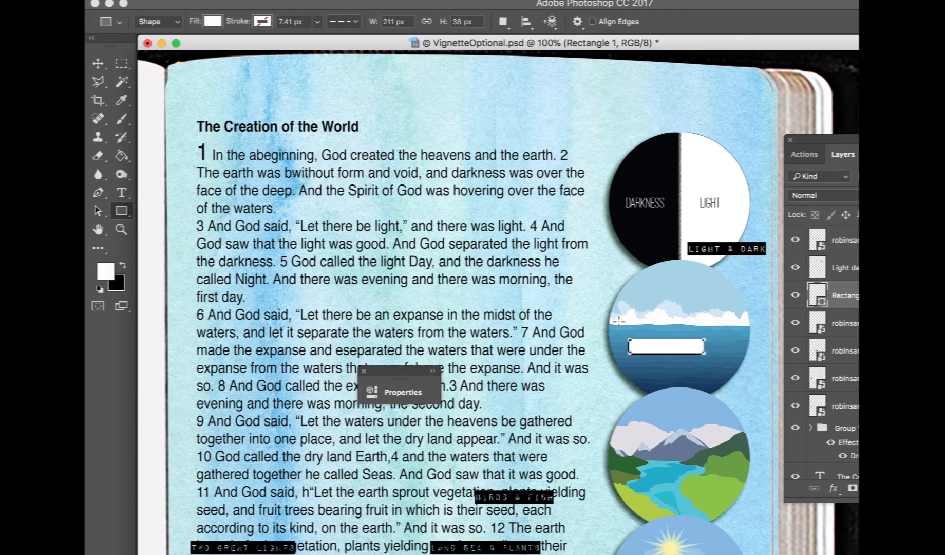
pyautogui.moveTo(818, 297); pyautogui.dragTo(818, 324)
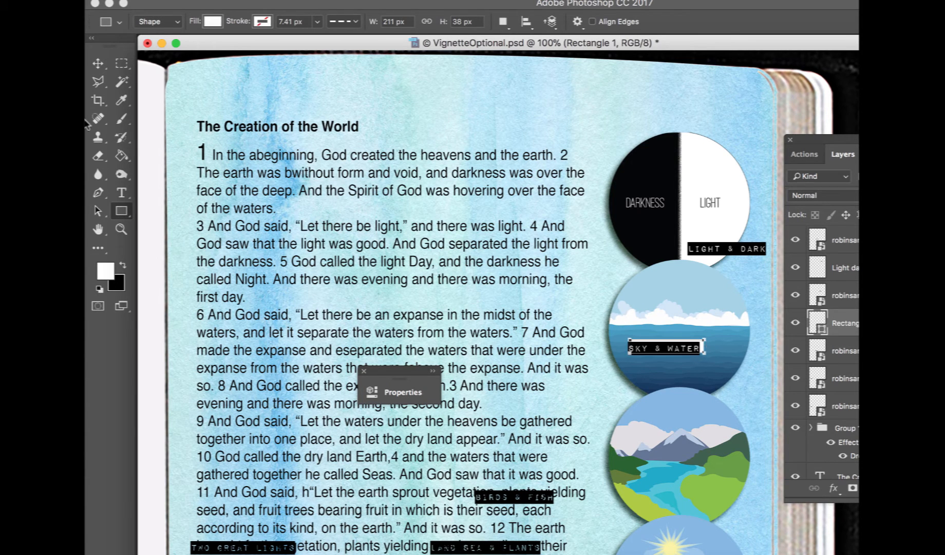
# Scale the rectangle to about 90% width and 82% height so it fits behind the Sky & Water label
pyautogui.click(98, 63)
pyautogui.press('super+t')
pyautogui.press('super+plus')
pyautogui.hscroll(6, 668, 226)
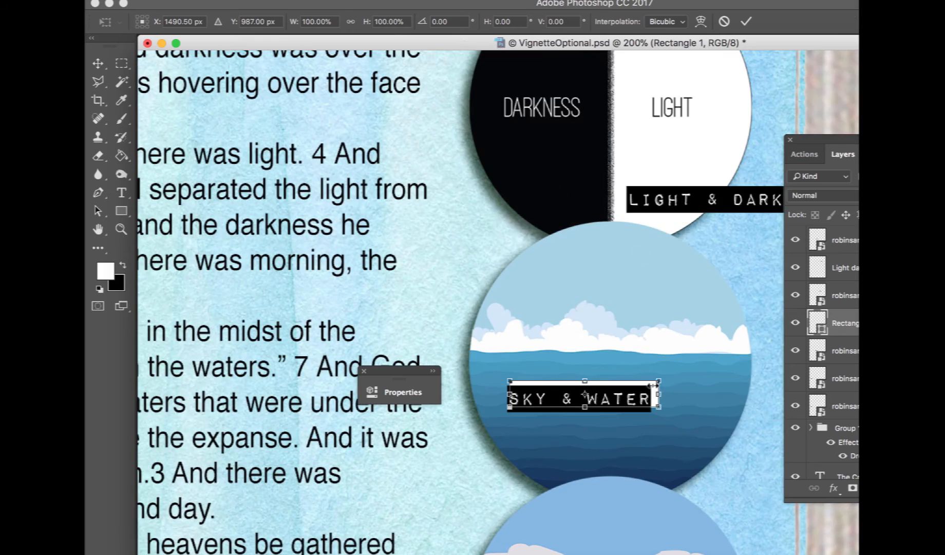
pyautogui.moveTo(653, 385); pyautogui.dragTo(578, 385)
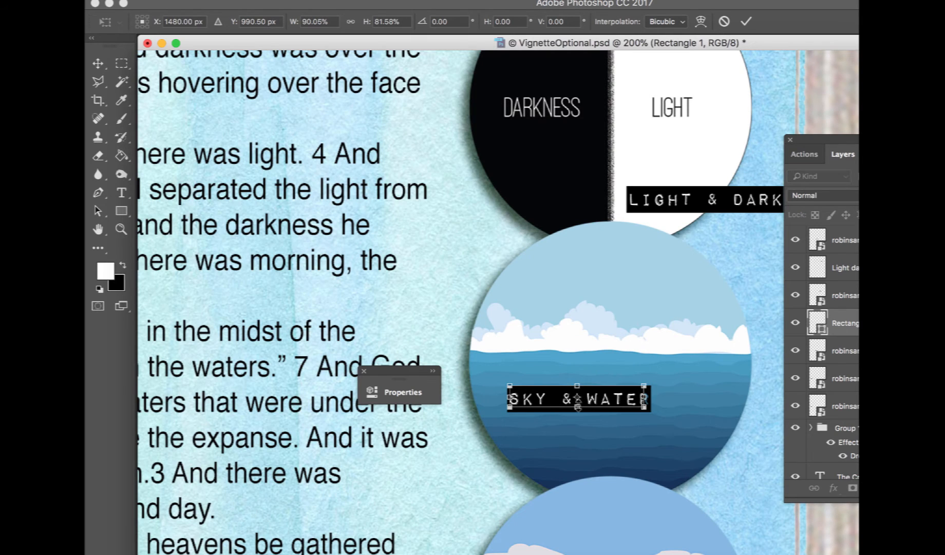
pyautogui.moveTo(638, 403); pyautogui.dragTo(641, 408)
pyautogui.press('Return')
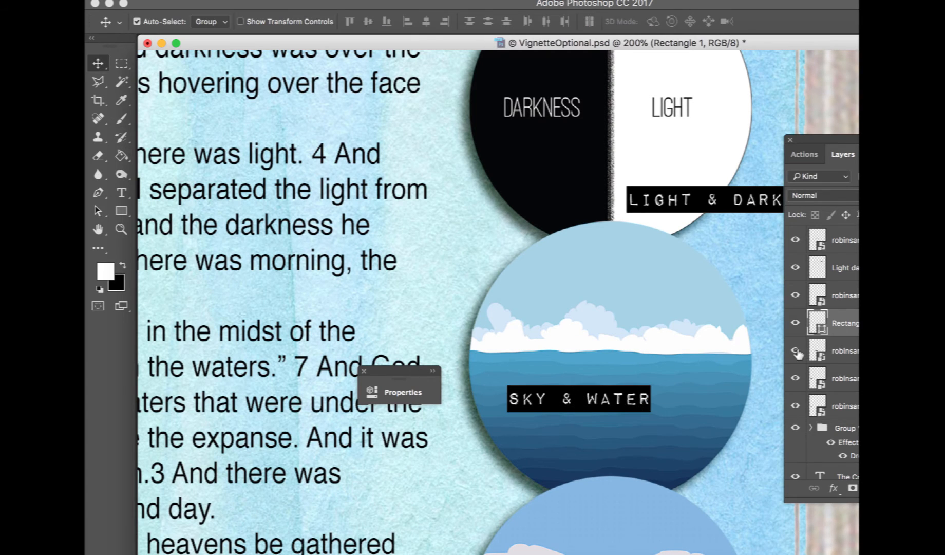
# Merge the Sky & Water label with its rectangle and rename the merged layer "Sky Water"
pyautogui.click(798, 296)
pyautogui.click(839, 299)
pyautogui.keyDown('shift'); pyautogui.click(842, 323); pyautogui.keyUp('shift')
pyautogui.rightClick(843, 323)
pyautogui.click(854, 383)
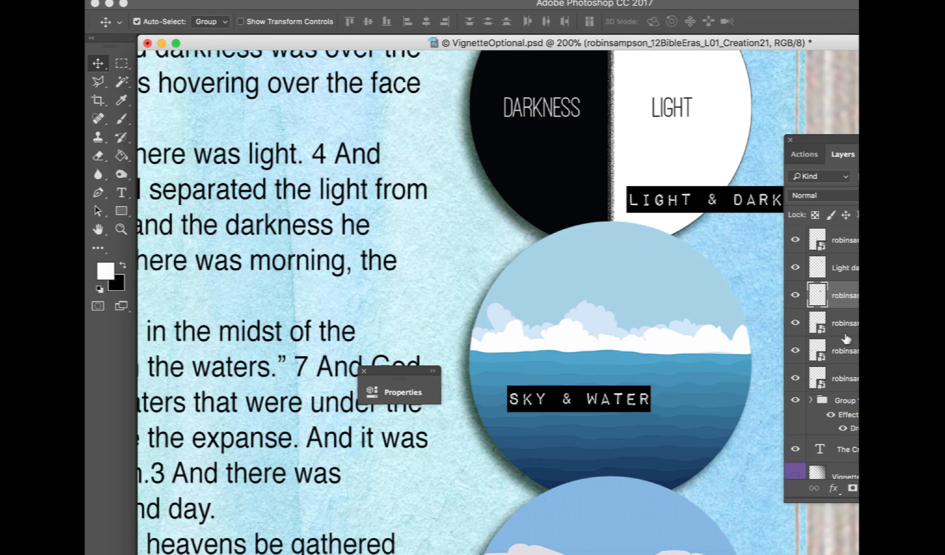
pyautogui.write('Water')
pyautogui.press('Return')
# Position the Sky & Water label at the water circle's lower right and the Land Sea & Plants label above the land circle
pyautogui.moveTo(634, 411); pyautogui.dragTo(768, 459)
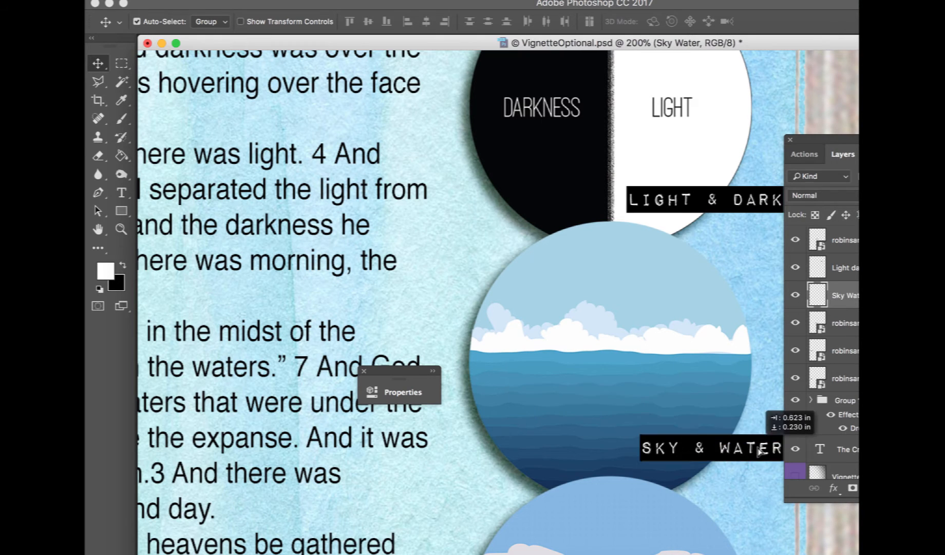
pyautogui.scroll(-5, 616, 395)
pyautogui.scroll(-3, 616, 395)
pyautogui.click(603, 260)
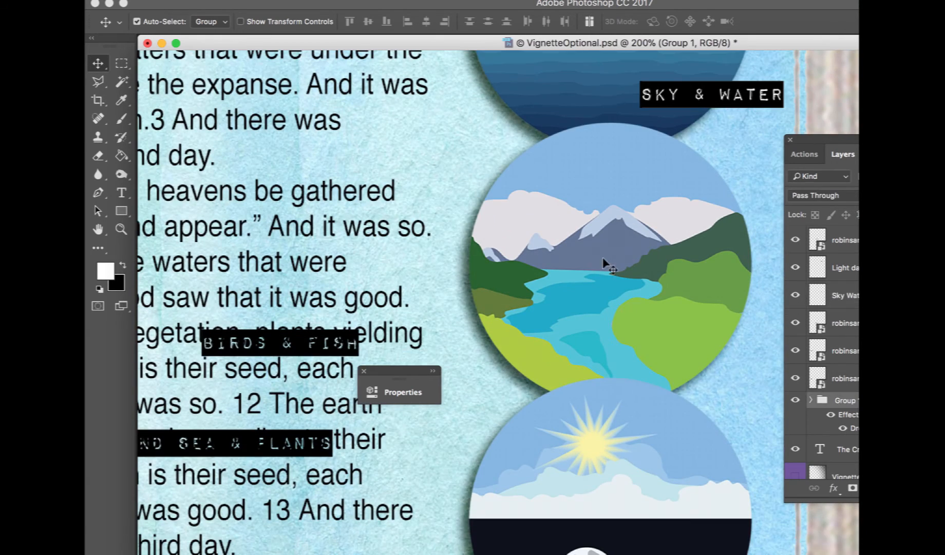
pyautogui.moveTo(297, 352); pyautogui.dragTo(671, 162)
pyautogui.scroll(-2, 505, 512)
pyautogui.scroll(3, 671, 162)
pyautogui.moveTo(660, 300); pyautogui.dragTo(674, 211)
# Draw a white rectangle behind the Land Sea & Plants label, place it beneath the label and merge the two layers
pyautogui.click(125, 210)
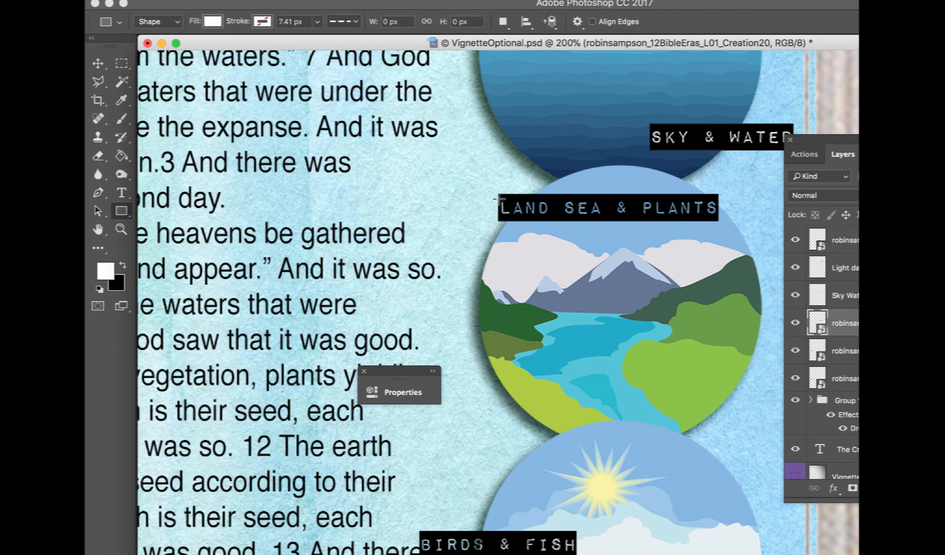
pyautogui.moveTo(499, 199); pyautogui.dragTo(717, 217)
pyautogui.moveTo(848, 350); pyautogui.dragTo(848, 311)
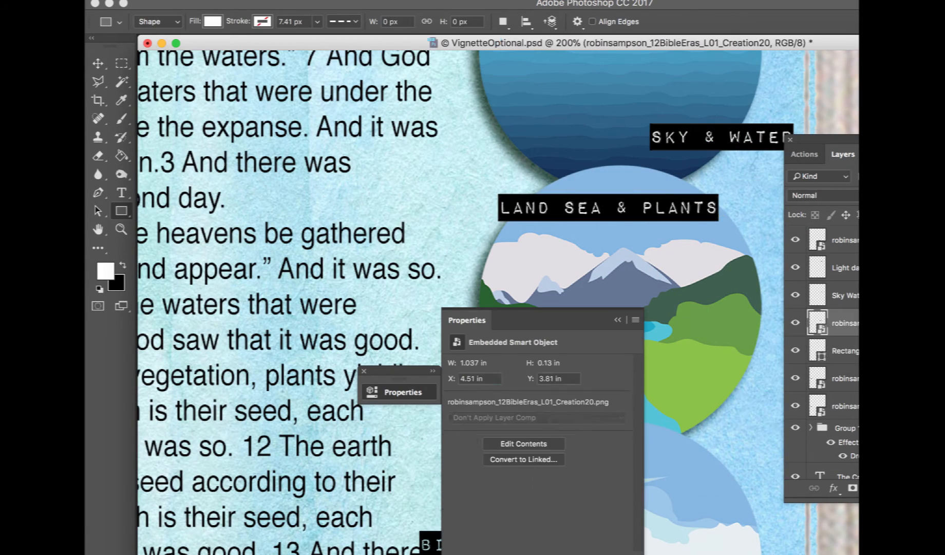
pyautogui.keyDown('shift'); pyautogui.click(845, 351); pyautogui.keyUp('shift')
pyautogui.press('super+e')
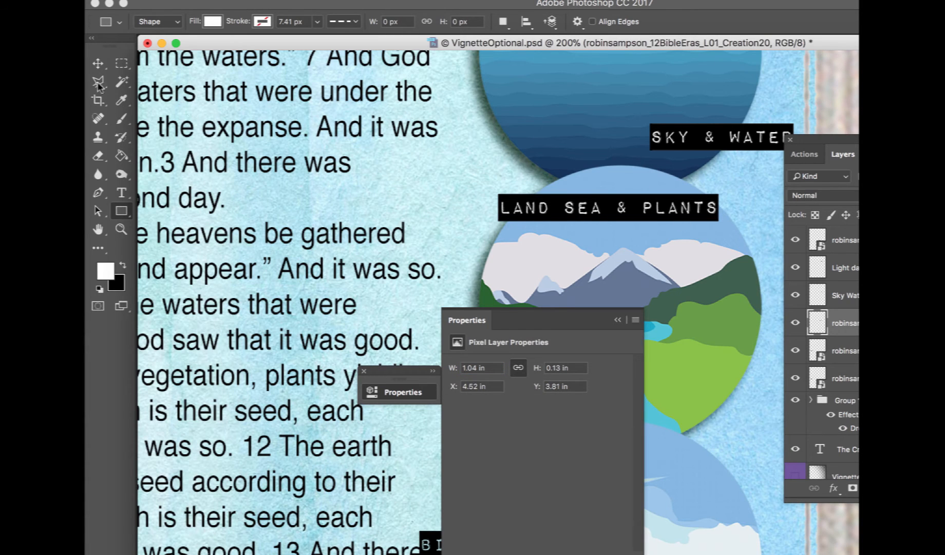
# Move the Land Sea & Plants label onto the land circle's right edge
pyautogui.click(97, 64)
pyautogui.moveTo(632, 208); pyautogui.dragTo(711, 329)
pyautogui.click(618, 319)
pyautogui.scroll(-2, 615, 319)
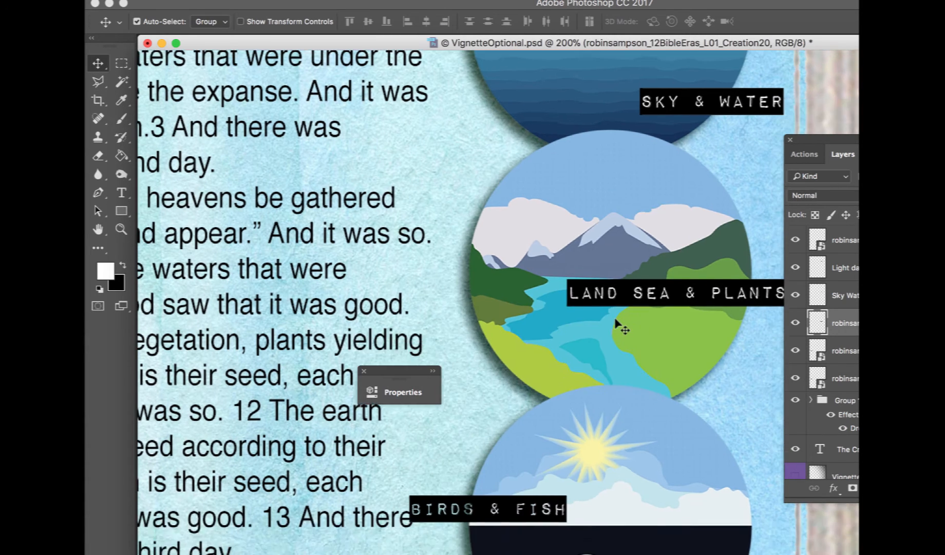
pyautogui.scroll(-5, 617, 324)
# Draw a white rectangle about 220 × 25 px behind the Birds & Fish label and merge it with the label
pyautogui.moveTo(484, 118); pyautogui.dragTo(439, 257)
pyautogui.click(123, 211)
pyautogui.moveTo(362, 252); pyautogui.dragTo(519, 272)
pyautogui.moveTo(821, 275); pyautogui.dragTo(820, 280)
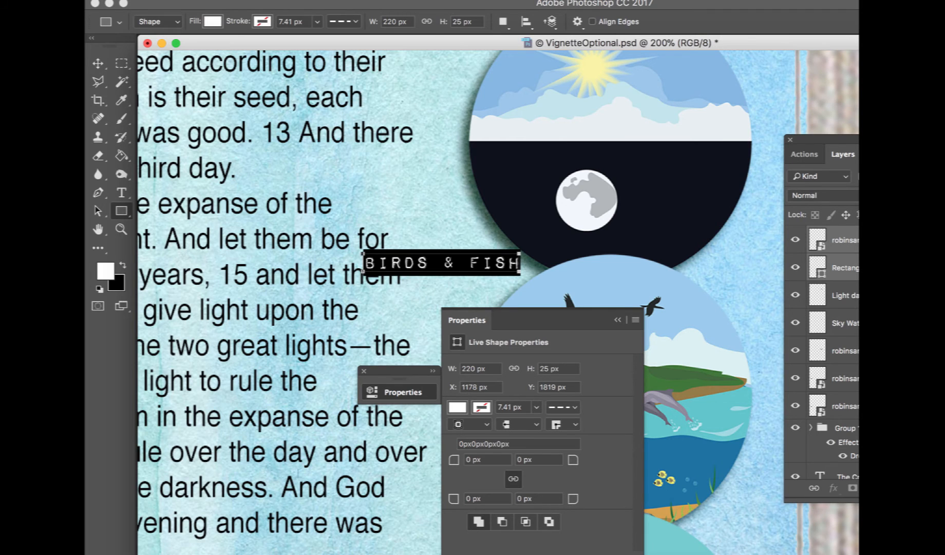
pyautogui.press('super+e')
# Move the Birds & Fish label to the lower right edge of the birds and fish circle
pyautogui.click(98, 63)
pyautogui.moveTo(488, 268); pyautogui.dragTo(752, 467)
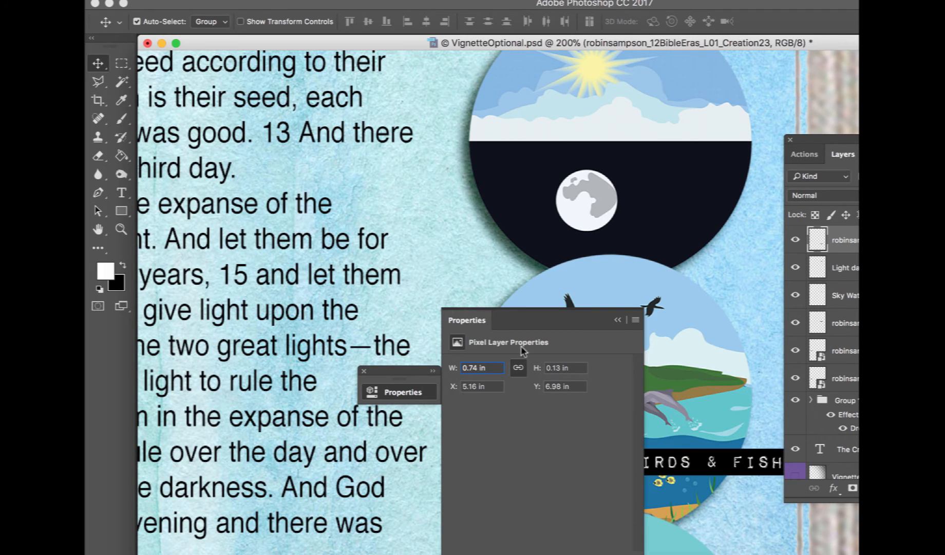
pyautogui.click(618, 320)
# Move the Two Great Lights and Animals & Man labels onto the lower circles, then pull Two Great Lights aside
pyautogui.press('super+minus')
pyautogui.press('super+minus')
pyautogui.moveTo(263, 246); pyautogui.dragTo(508, 261)
pyautogui.moveTo(205, 272); pyautogui.dragTo(527, 454)
pyautogui.scroll(5, 528, 453)
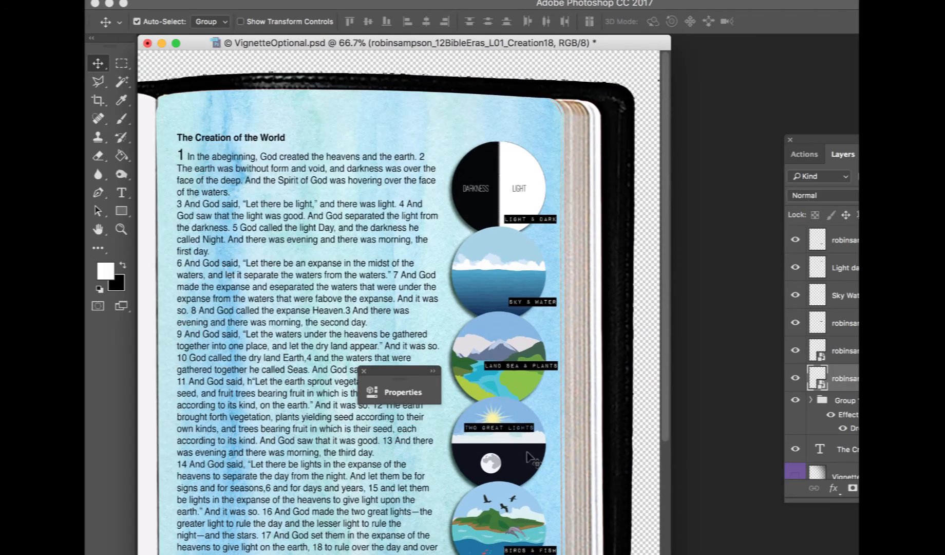
pyautogui.press('super+plus')
pyautogui.press('super+plus')
pyautogui.scroll(-10, 363, 374)
pyautogui.hscroll(5, 364, 373)
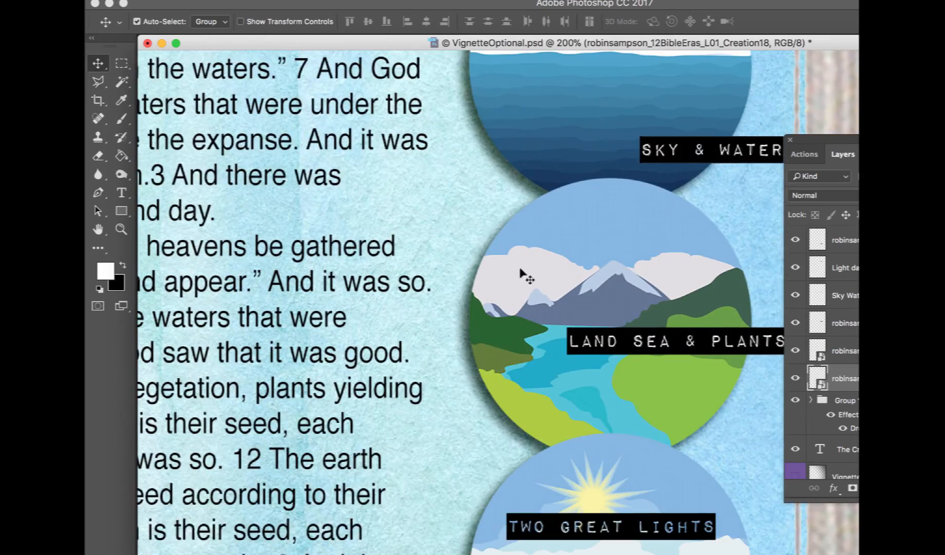
pyautogui.moveTo(629, 386); pyautogui.dragTo(433, 317)
# Draw a white rectangle about 291 × 26 px behind the Two Great Lights label and merge it with the label
pyautogui.click(122, 210)
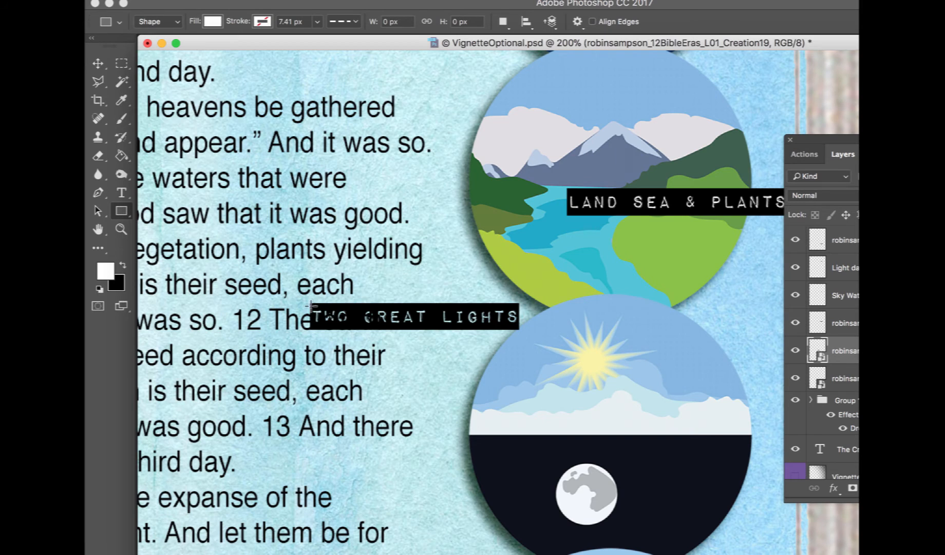
pyautogui.moveTo(310, 305); pyautogui.dragTo(519, 327)
pyautogui.moveTo(363, 313); pyautogui.dragTo(363, 380)
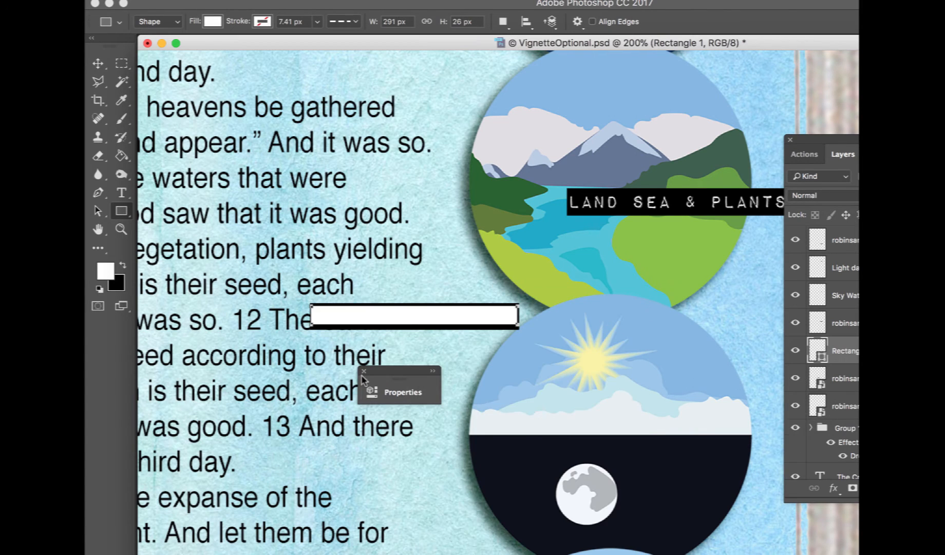
pyautogui.click(364, 371)
pyautogui.moveTo(855, 323); pyautogui.dragTo(856, 360)
pyautogui.click(795, 324)
pyautogui.click(795, 324)
pyautogui.moveTo(843, 406); pyautogui.dragTo(842, 356)
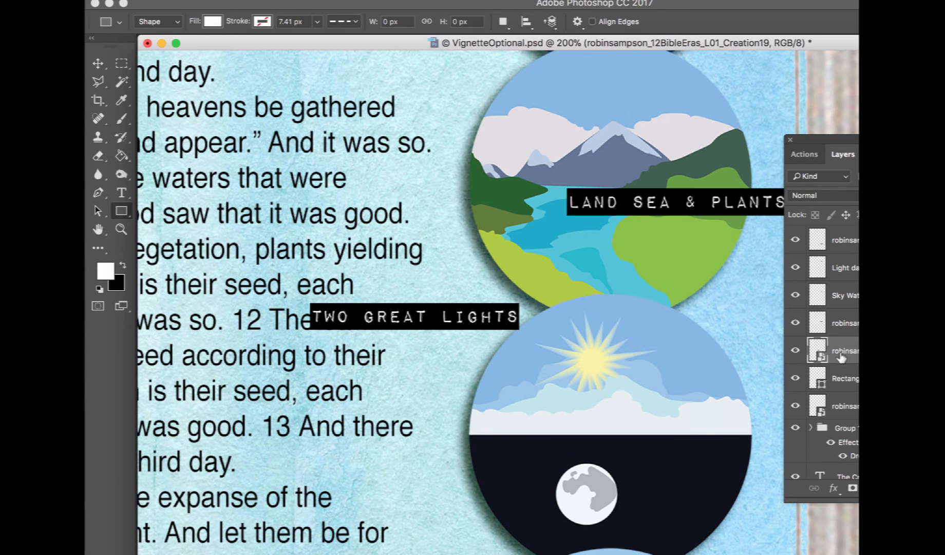
pyautogui.keyDown('shift'); pyautogui.click(847, 377); pyautogui.keyUp('shift')
pyautogui.press('super+e')
pyautogui.click(98, 63)
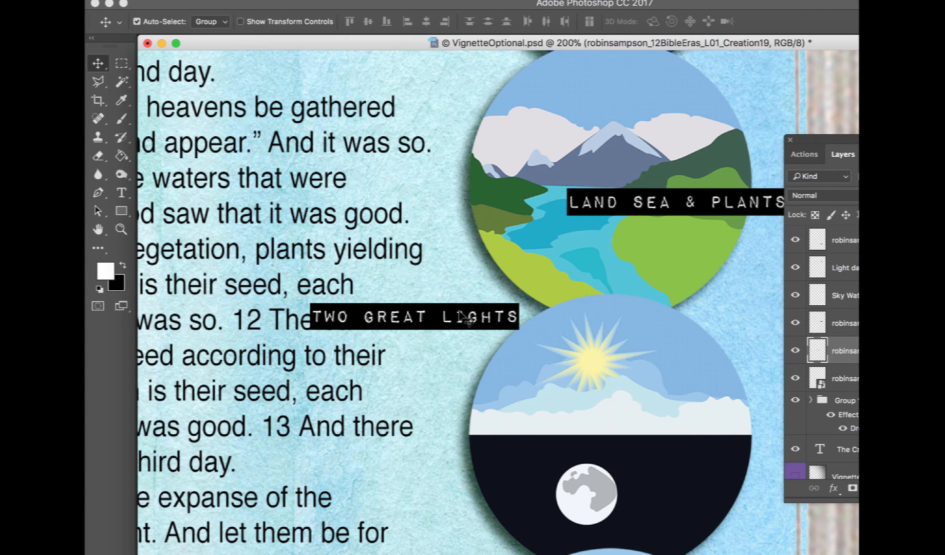
# Place the Two Great Lights label on the sun circle and the Animals & Man label below the last circle
pyautogui.moveTo(459, 315); pyautogui.dragTo(714, 408)
pyautogui.scroll(-5, 709, 421)
pyautogui.scroll(-1, 709, 421)
pyautogui.scroll(-8, 718, 408)
pyautogui.moveTo(723, 269); pyautogui.dragTo(639, 446)
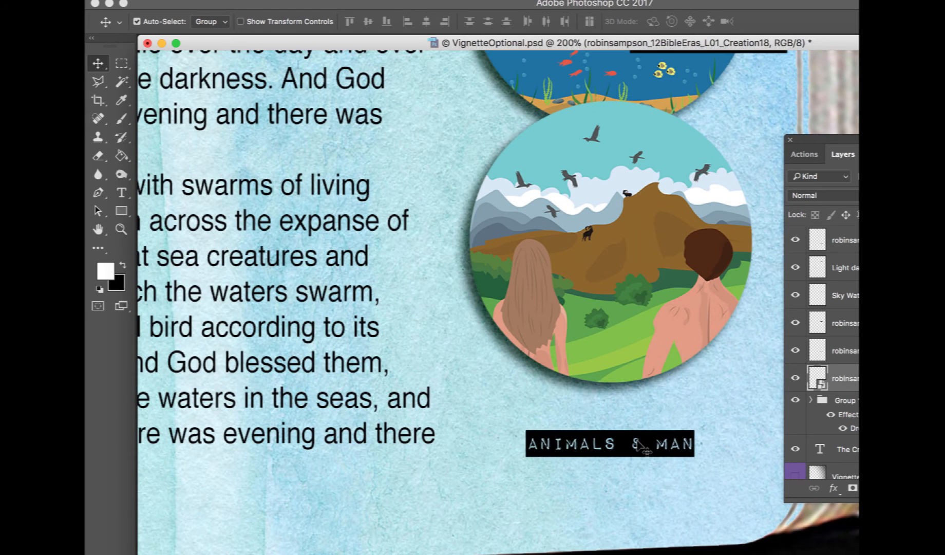
# Draw a white rectangle behind the Animals & Man label, move it beneath the label layer and nudge it left
pyautogui.press('u')
pyautogui.moveTo(523, 433); pyautogui.dragTo(694, 451)
pyautogui.click(618, 320)
pyautogui.click(98, 63)
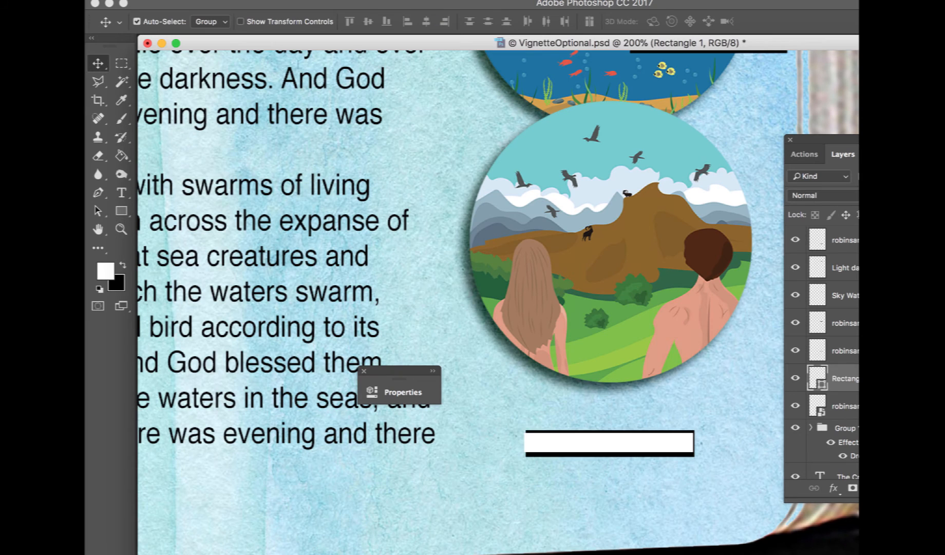
pyautogui.moveTo(847, 406); pyautogui.dragTo(847, 364)
pyautogui.keyDown('shift'); pyautogui.click(847, 406); pyautogui.keyUp('shift')
pyautogui.press('Left')
pyautogui.press('Left')
pyautogui.press('Left')
pyautogui.press('Left')
pyautogui.press('Left')
pyautogui.press('Left')
pyautogui.press('Left')
pyautogui.press('Left')
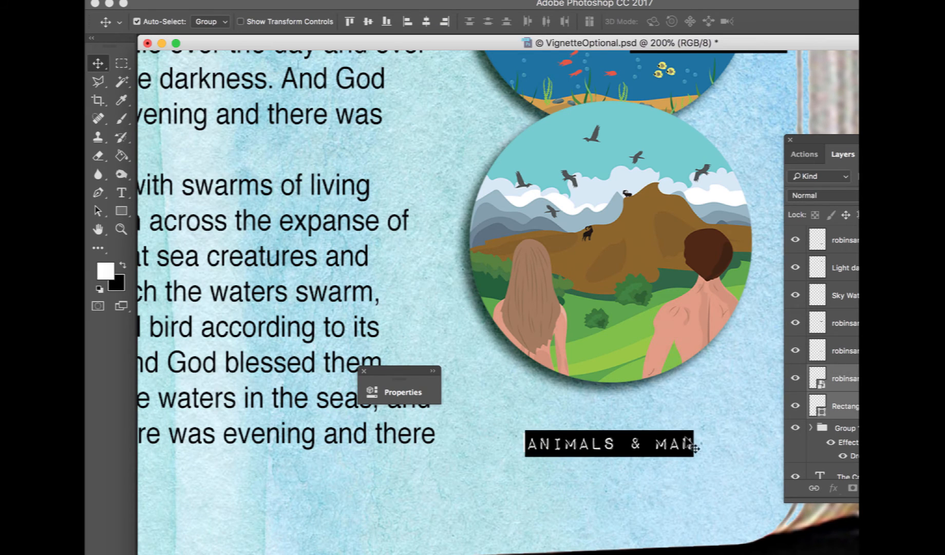
# Stretch the white rectangle behind the Animals & Man label leftward, then nudge the label slightly right
pyautogui.click(848, 406)
pyautogui.press('super+t')
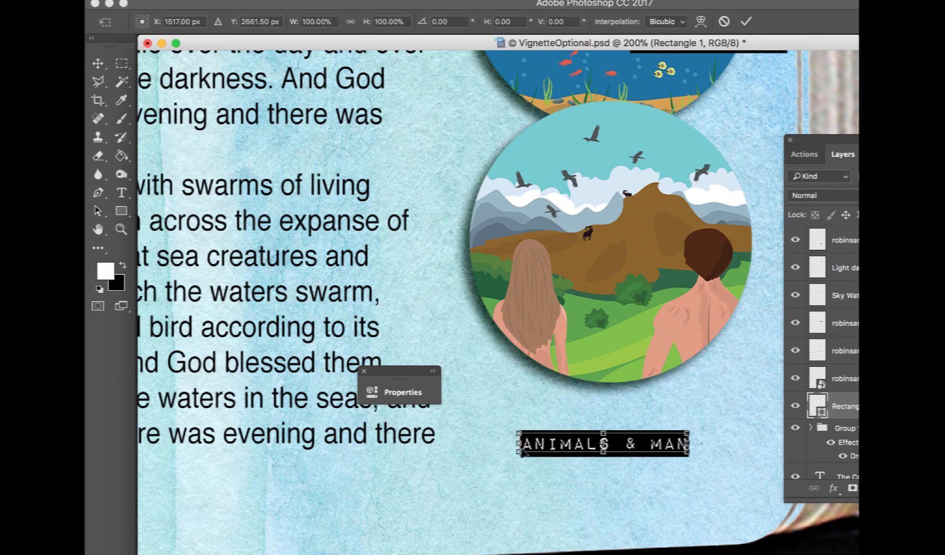
pyautogui.moveTo(519, 443); pyautogui.dragTo(524, 446)
pyautogui.press('Return')
pyautogui.click(647, 449)
pyautogui.press('Right')
pyautogui.press('Right')
pyautogui.press('Right')
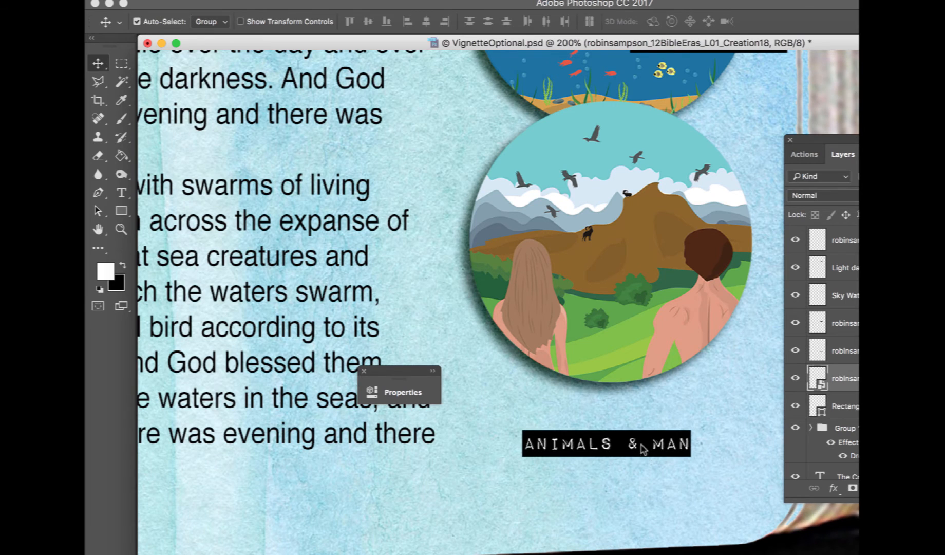
# Merge the Animals & Man label with its white rectangle and move it up onto the last circle
pyautogui.keyDown('shift'); pyautogui.click(843, 403); pyautogui.keyUp('shift')
pyautogui.rightClick(842, 401)
pyautogui.click(853, 383)
pyautogui.moveTo(647, 443); pyautogui.dragTo(719, 348)
# Reposition each word label near the top of its creation-day circle along the page
pyautogui.press('super+minus')
pyautogui.press('super+minus')
pyautogui.moveTo(441, 175); pyautogui.dragTo(421, 118)
pyautogui.moveTo(451, 241); pyautogui.dragTo(426, 203)
pyautogui.moveTo(442, 281); pyautogui.dragTo(420, 241)
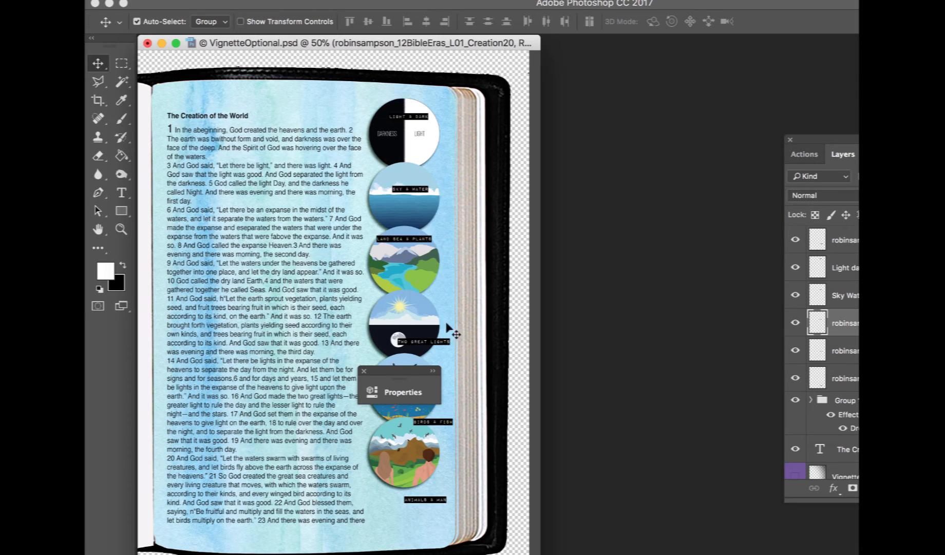
pyautogui.moveTo(446, 343); pyautogui.dragTo(425, 321)
pyautogui.moveTo(445, 424); pyautogui.dragTo(415, 387)
pyautogui.moveTo(440, 506); pyautogui.dragTo(440, 446)
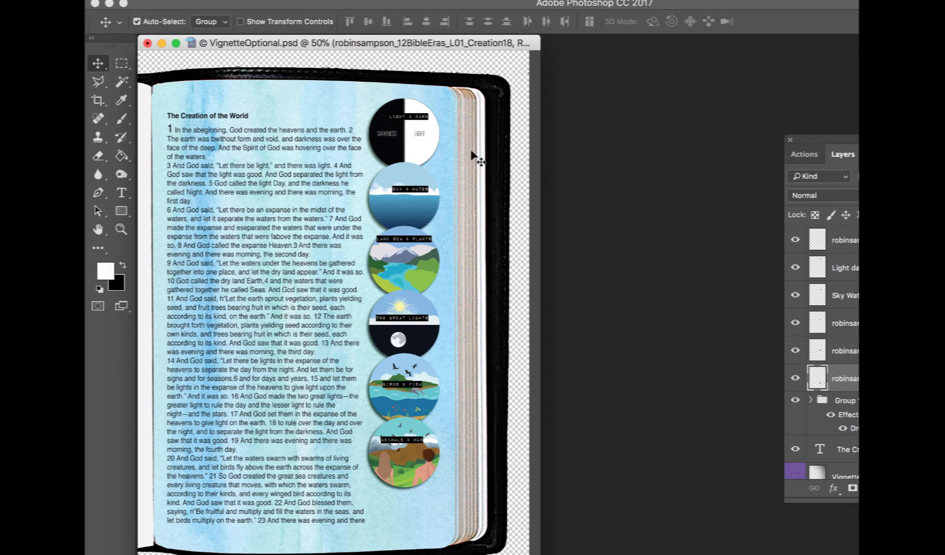
pyautogui.moveTo(413, 191); pyautogui.dragTo(402, 191)
# Place the robinsampson_12BibleEras_L01_Creation16 flower image into the bjd Creation page
pyautogui.click(884, 268)
pyautogui.moveTo(900, 141); pyautogui.dragTo(738, 117)
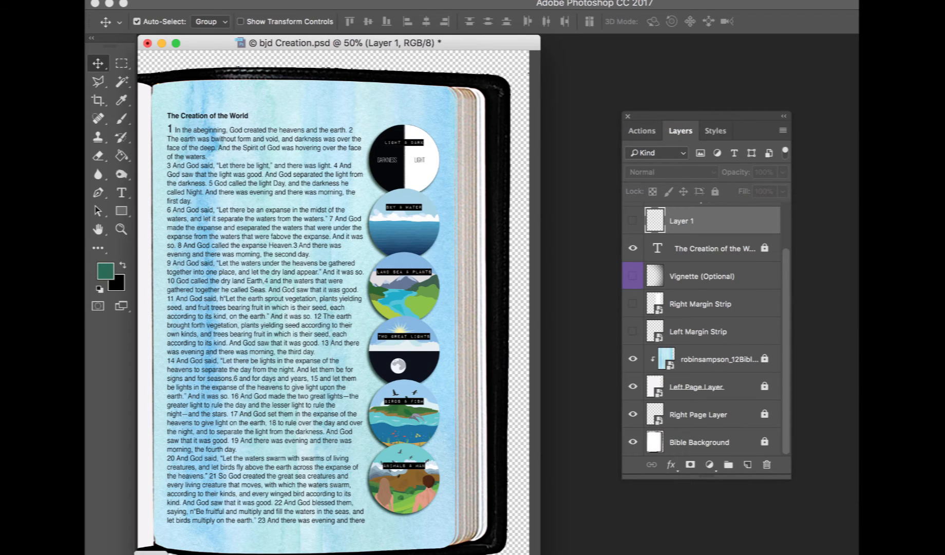
pyautogui.press('super+Tab')
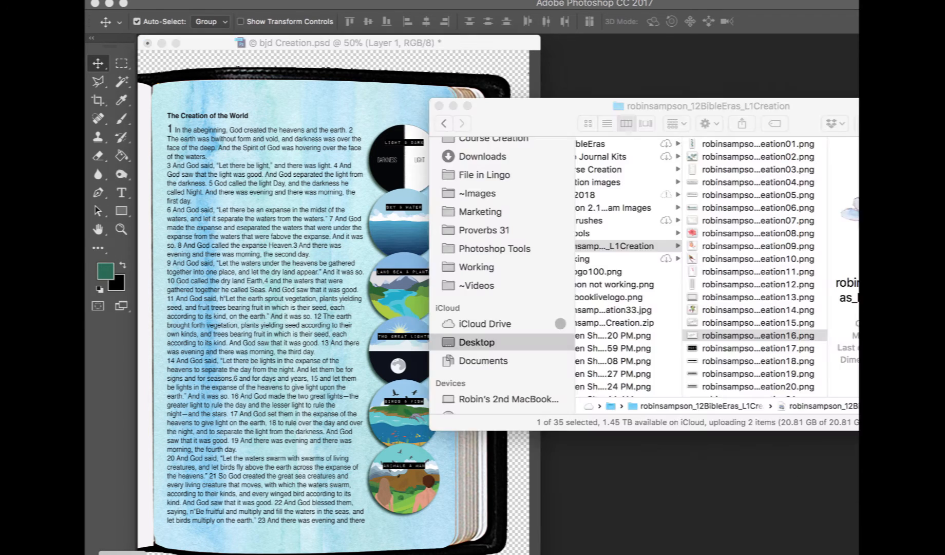
pyautogui.moveTo(720, 335); pyautogui.dragTo(259, 483)
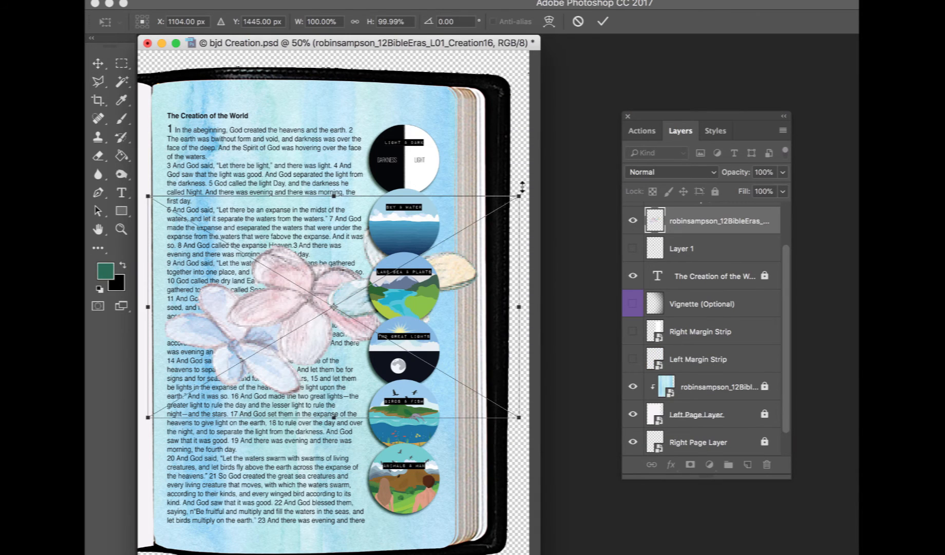
# Scale the flower to about 34%, rotate it about 9.5°, and position it below the last circle
pyautogui.moveTo(520, 195); pyautogui.dragTo(295, 305)
pyautogui.moveTo(268, 321); pyautogui.dragTo(287, 329)
pyautogui.moveTo(244, 366); pyautogui.dragTo(418, 521)
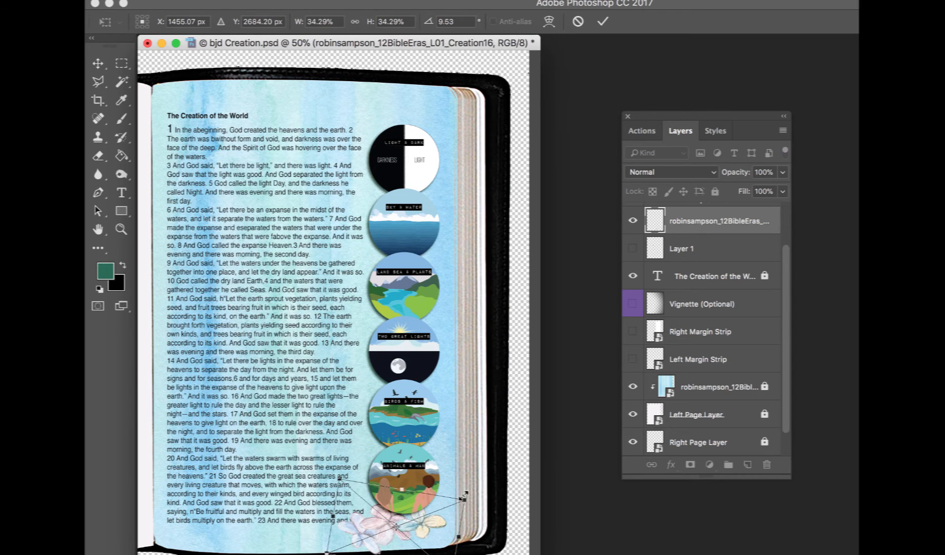
pyautogui.moveTo(464, 496); pyautogui.dragTo(441, 520)
pyautogui.press('Return')
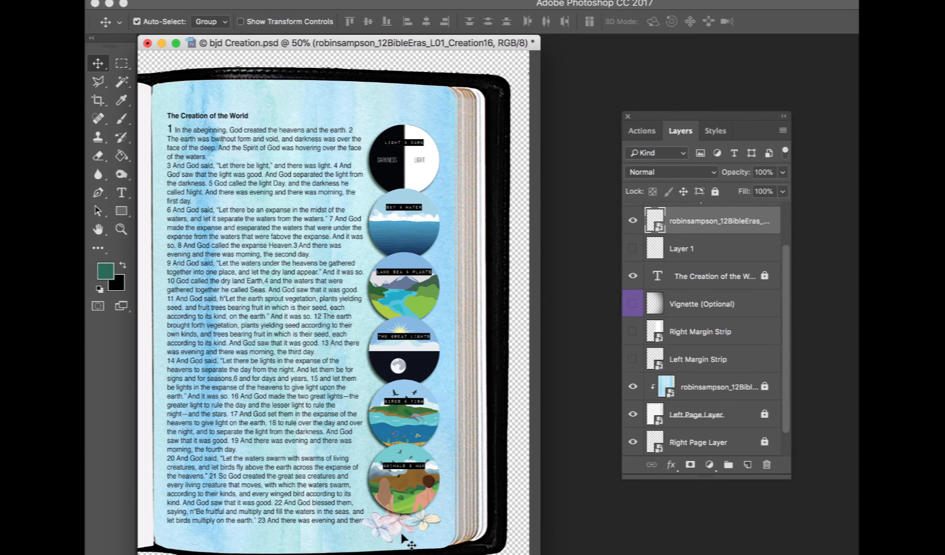
pyautogui.moveTo(427, 517); pyautogui.dragTo(433, 518)
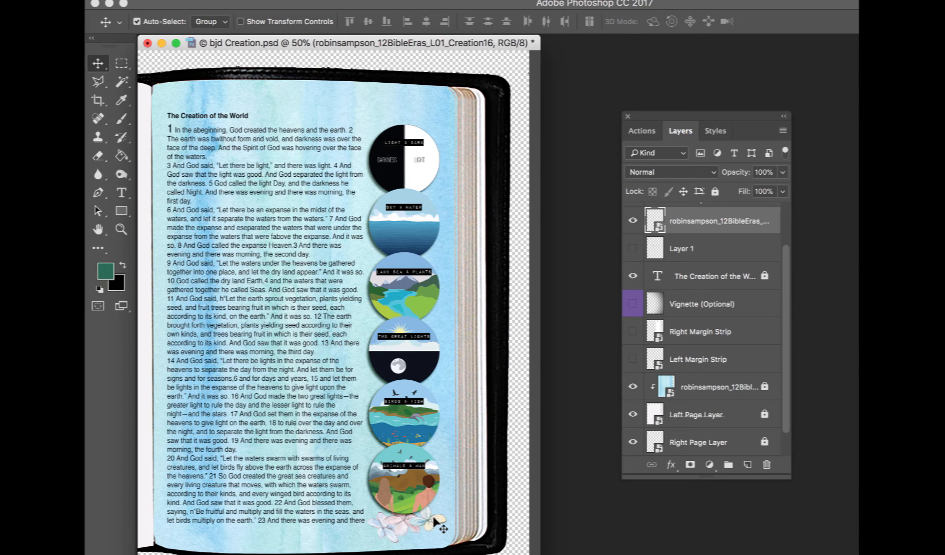
# Select the Animals Man layer and unlock all the label layers in Group 2
pyautogui.click(420, 465)
pyautogui.rightClick(420, 465)
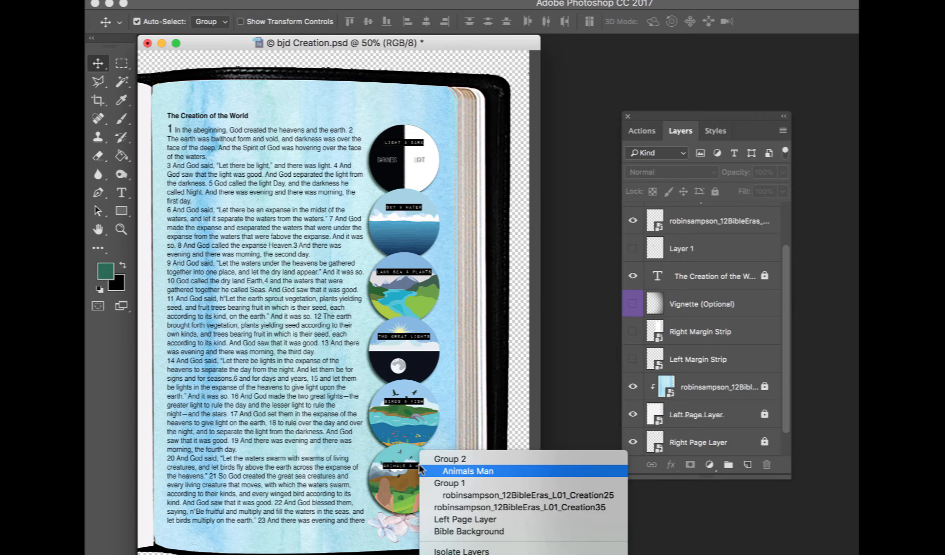
pyautogui.click(429, 471)
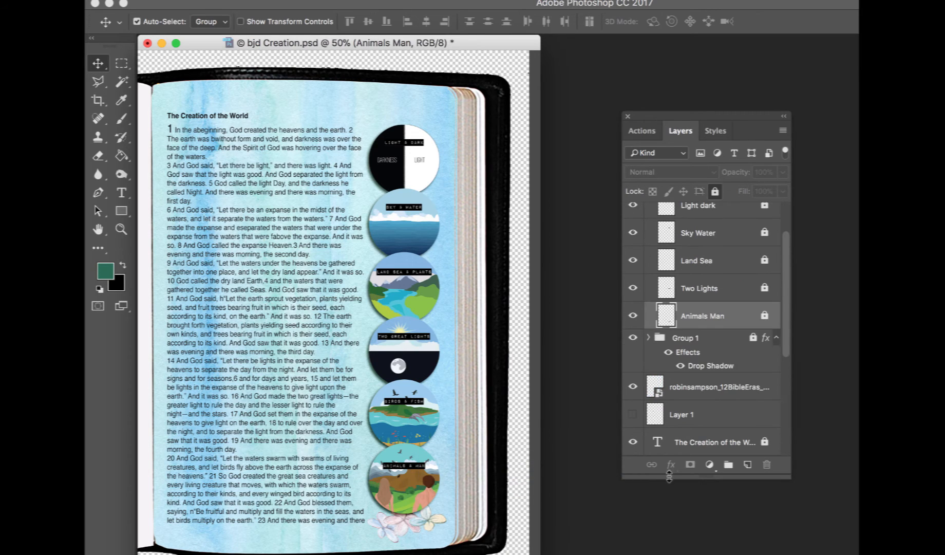
pyautogui.scroll(3, 719, 339)
pyautogui.click(765, 211)
pyautogui.click(765, 234)
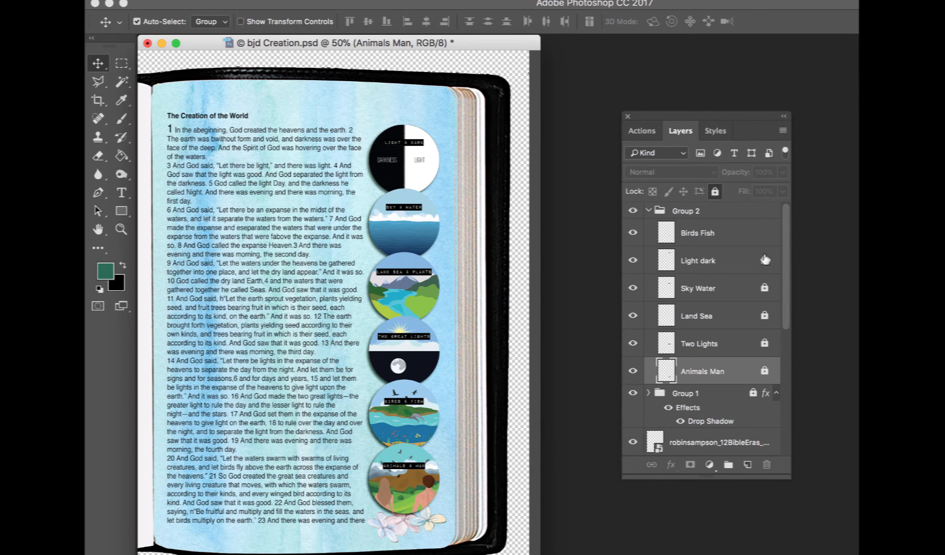
pyautogui.click(765, 286)
pyautogui.click(765, 315)
pyautogui.click(764, 371)
# Add a drop shadow to Group 2 with distance 5 px and size 8 px
pyautogui.click(731, 216)
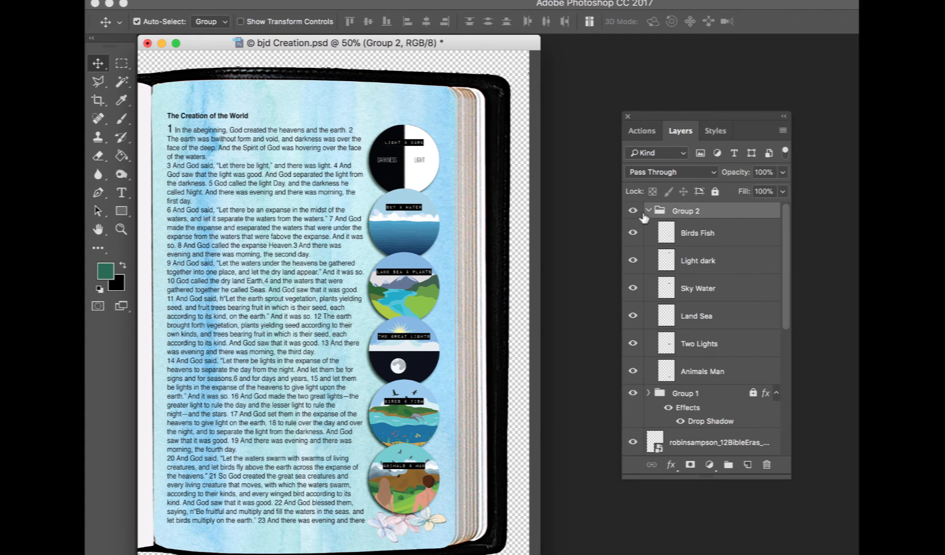
pyautogui.click(650, 211)
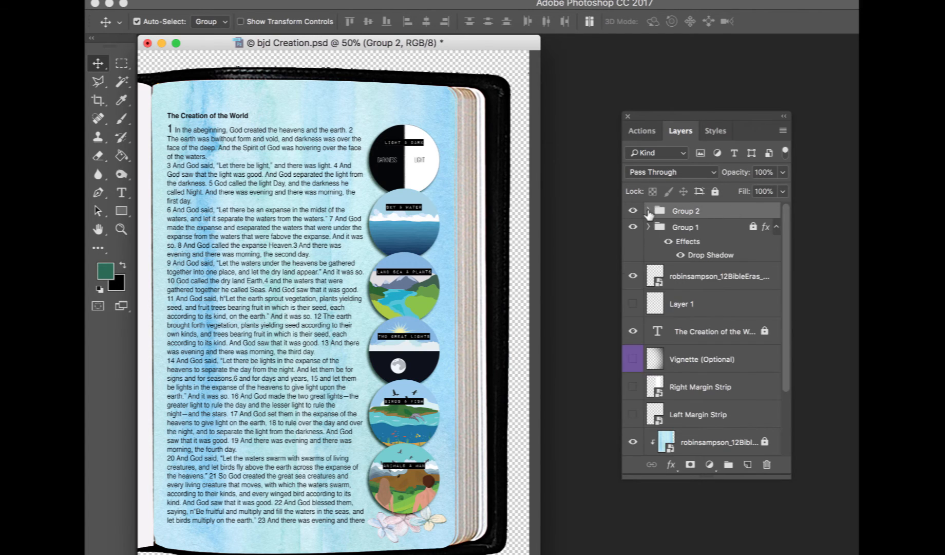
pyautogui.click(672, 464)
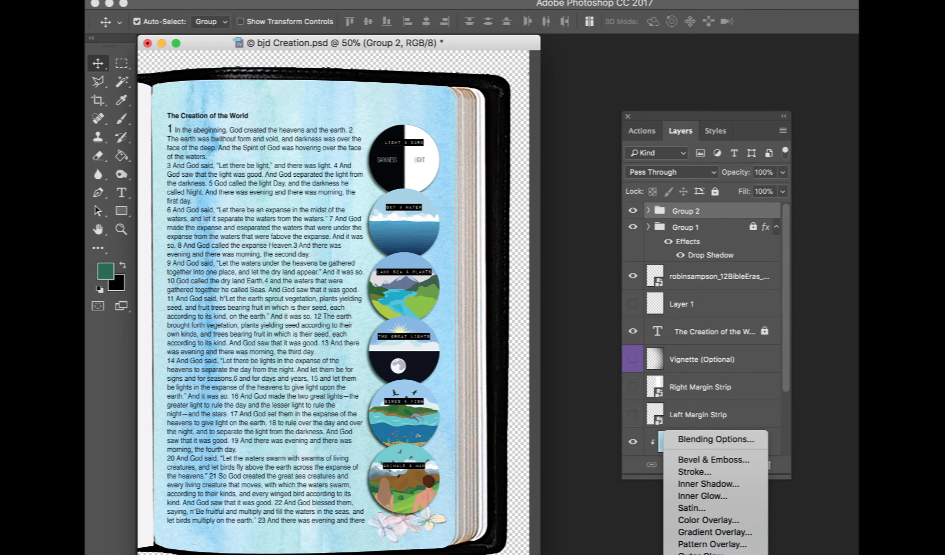
pyautogui.click(700, 549)
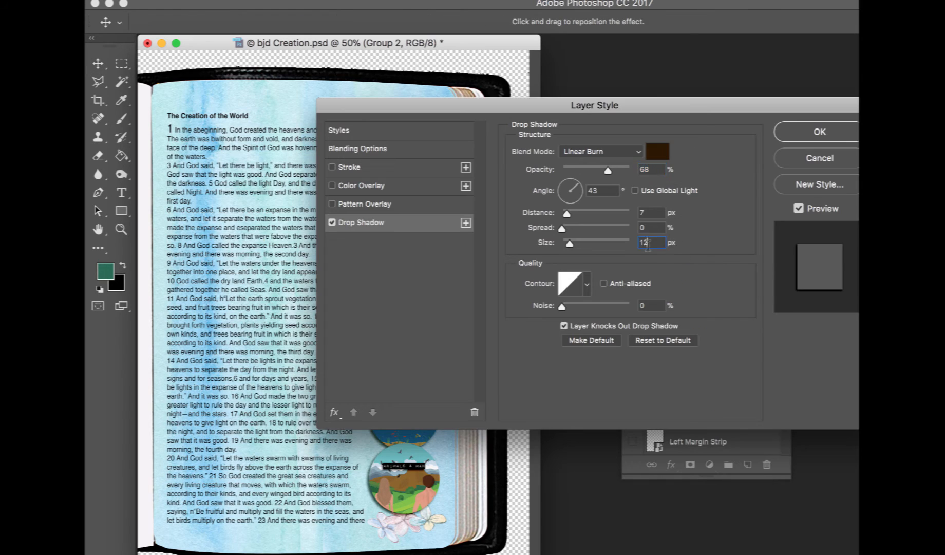
pyautogui.write('8')
pyautogui.hotkey('shift', 'Tab')
pyautogui.hotkey('shift', 'Tab')
pyautogui.write('5')
pyautogui.moveTo(657, 106); pyautogui.dragTo(932, 164)
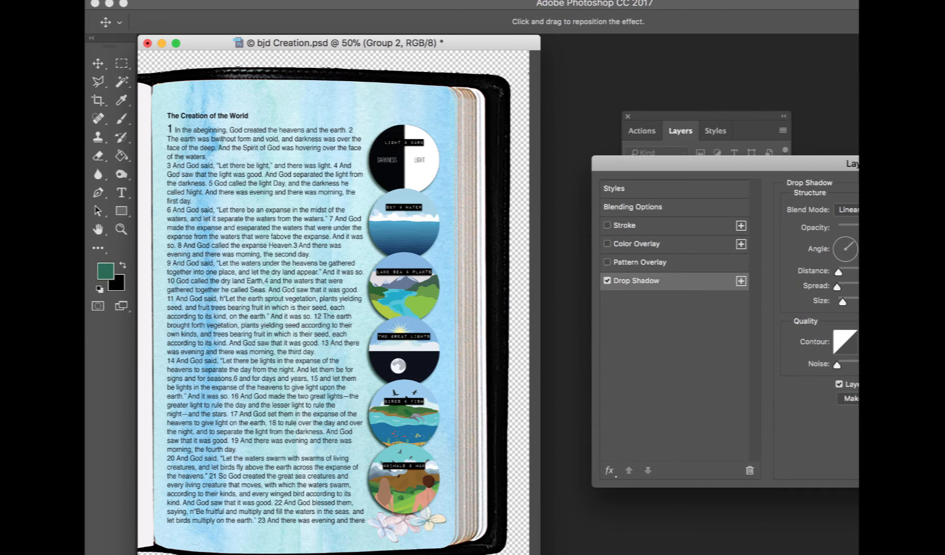
pyautogui.press('Return')
# Zoom in to examine the shadowed labels on the circles, then return to the full page view
pyautogui.press('super+plus')
pyautogui.press('super+plus')
pyautogui.press('super+plus')
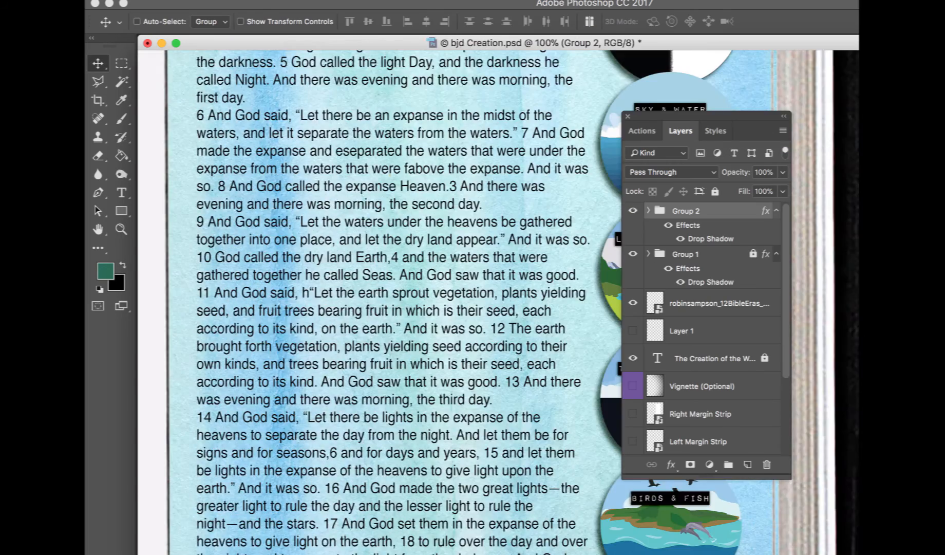
pyautogui.moveTo(944, 305); pyautogui.dragTo(649, 336)
pyautogui.scroll(-1, 648, 337)
pyautogui.click(477, 320)
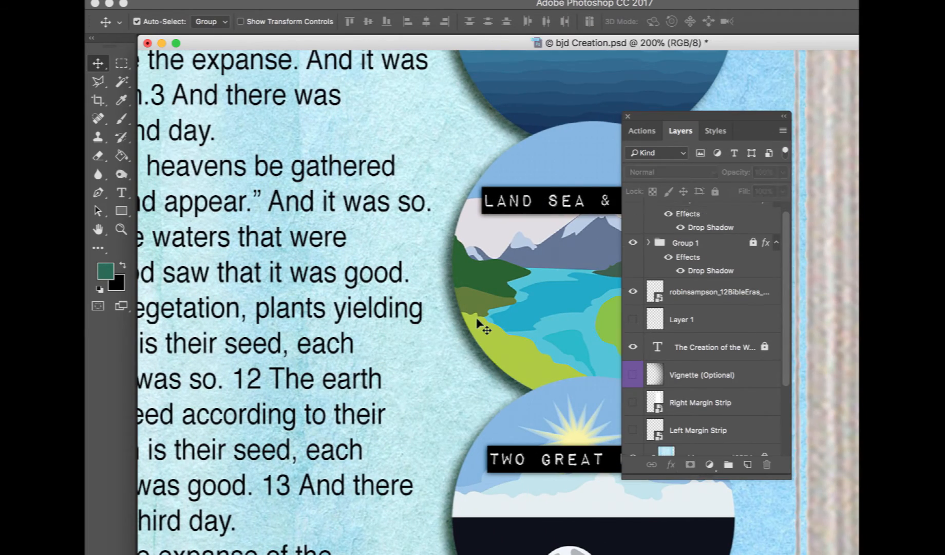
pyautogui.press('super+minus')
pyautogui.press('super+minus')
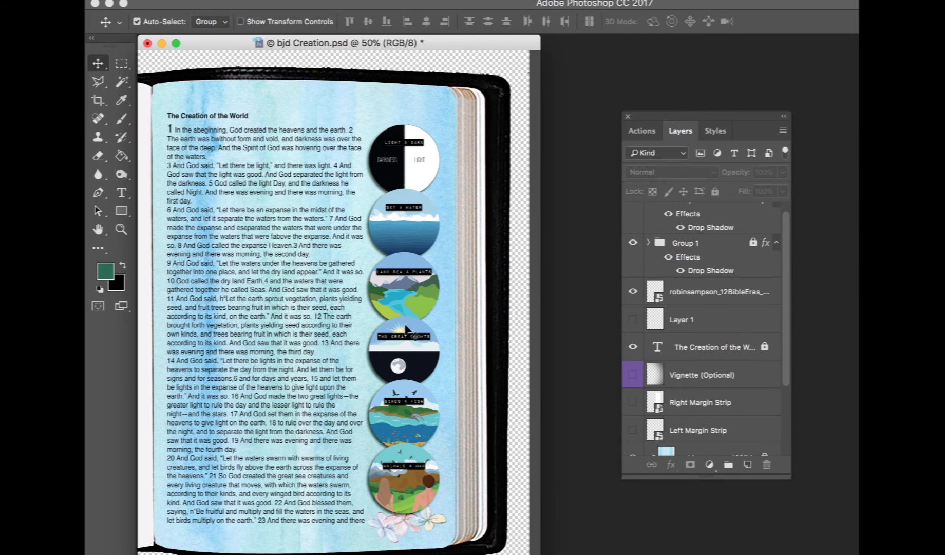
# Place the robinsampson_12BibleEras_L01_Creation02 leaf image into the page
pyautogui.click(151, 554)
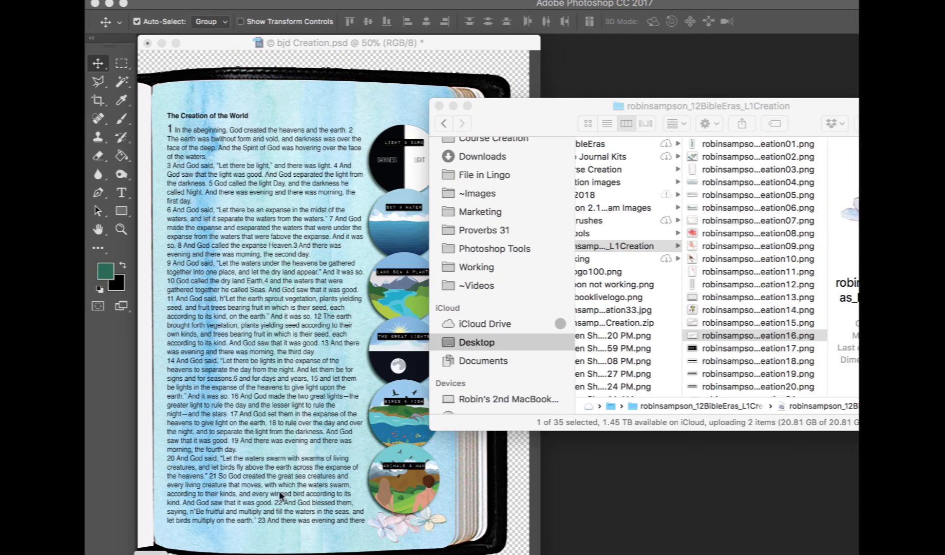
pyautogui.click(732, 311)
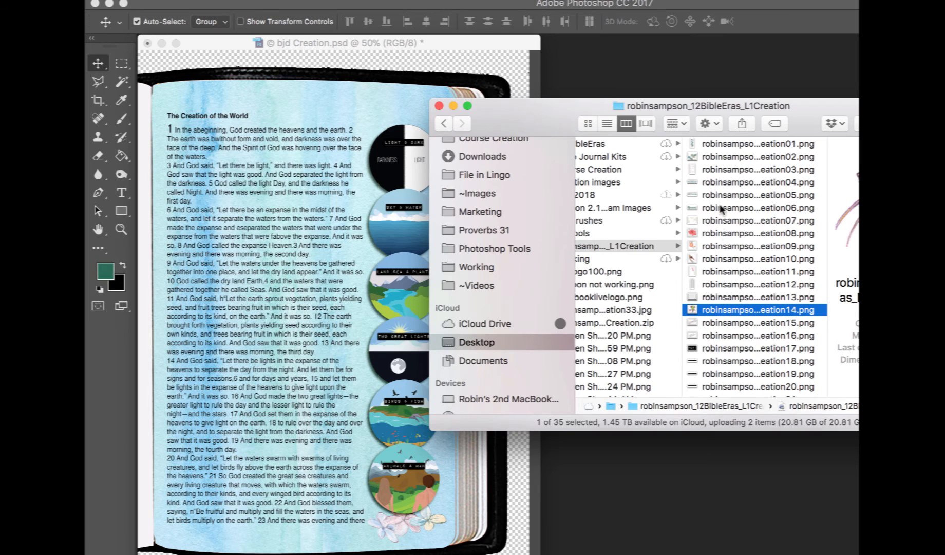
pyautogui.click(711, 157)
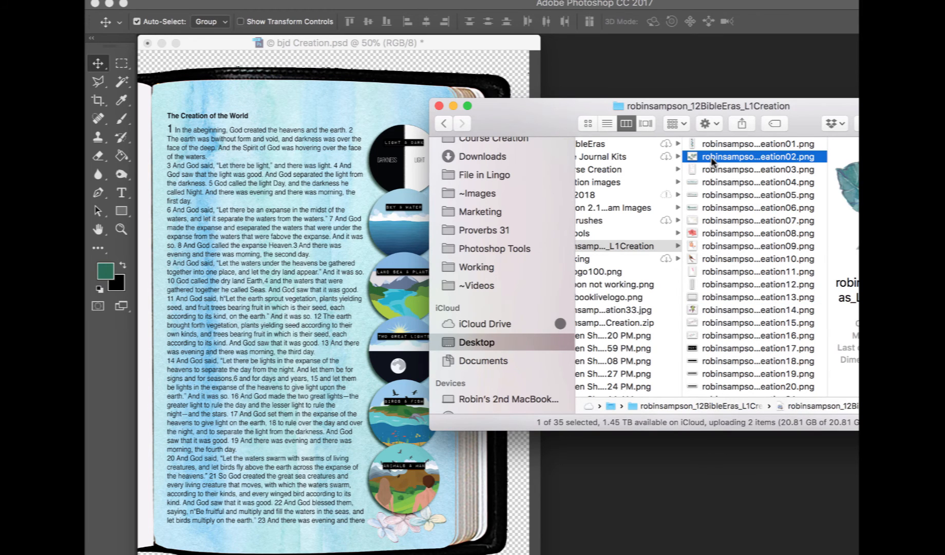
pyautogui.moveTo(711, 154); pyautogui.dragTo(260, 313)
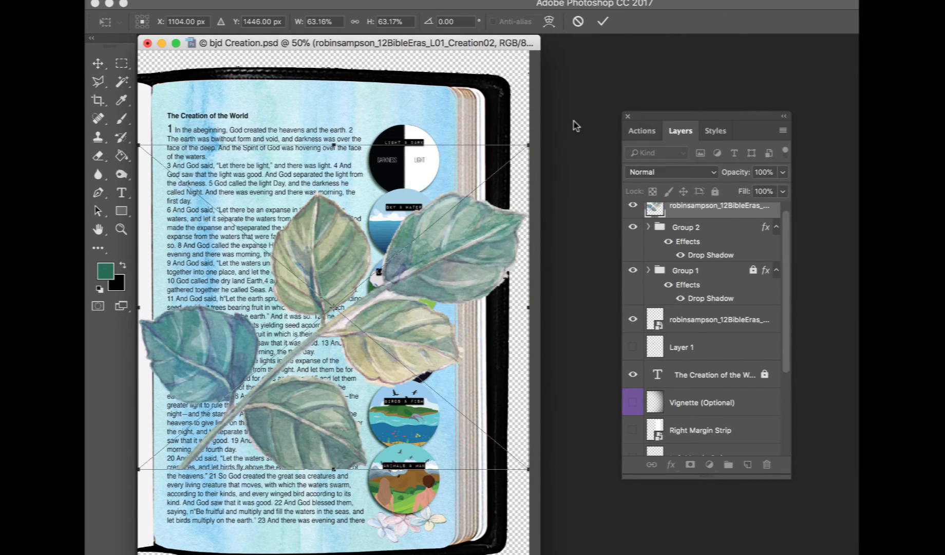
# Scale the leaves to about 12%, rotate about -28°, and position them on the Two Great Lights circle
pyautogui.moveTo(529, 146); pyautogui.dragTo(221, 371)
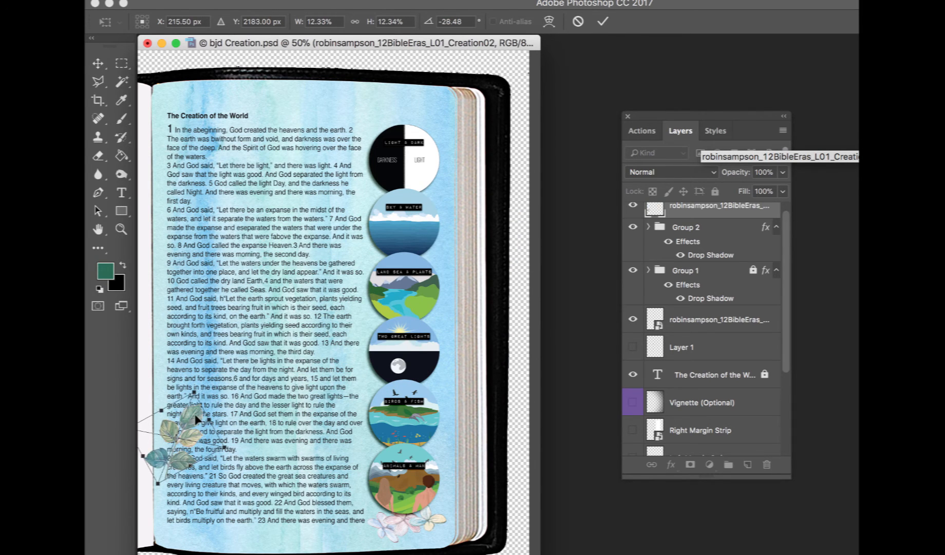
pyautogui.moveTo(199, 411); pyautogui.dragTo(422, 321)
pyautogui.press('Return')
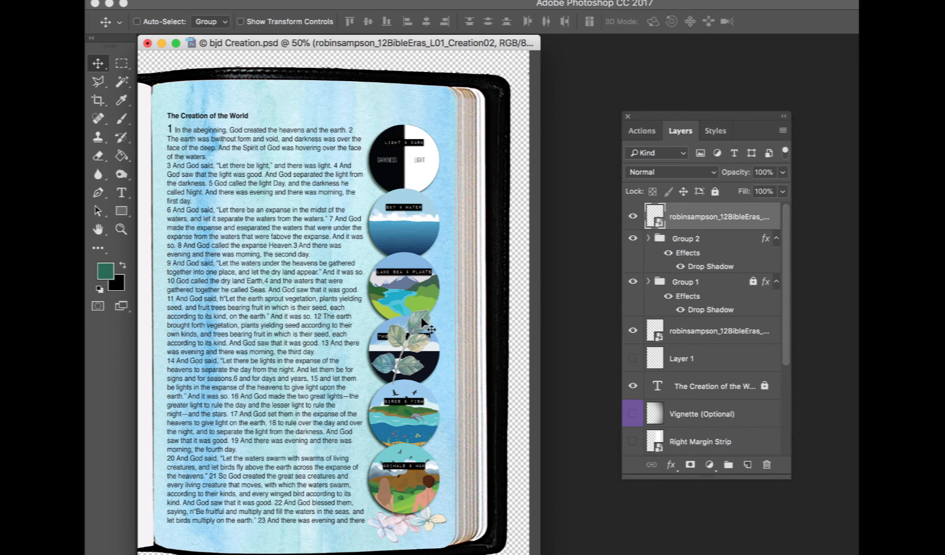
# Send the leaf layer backward three levels, beneath the circle groups
pyautogui.press('super+bracketleft')
pyautogui.press('super+bracketleft')
pyautogui.press('super+bracketleft')
pyautogui.press('super+bracketleft')
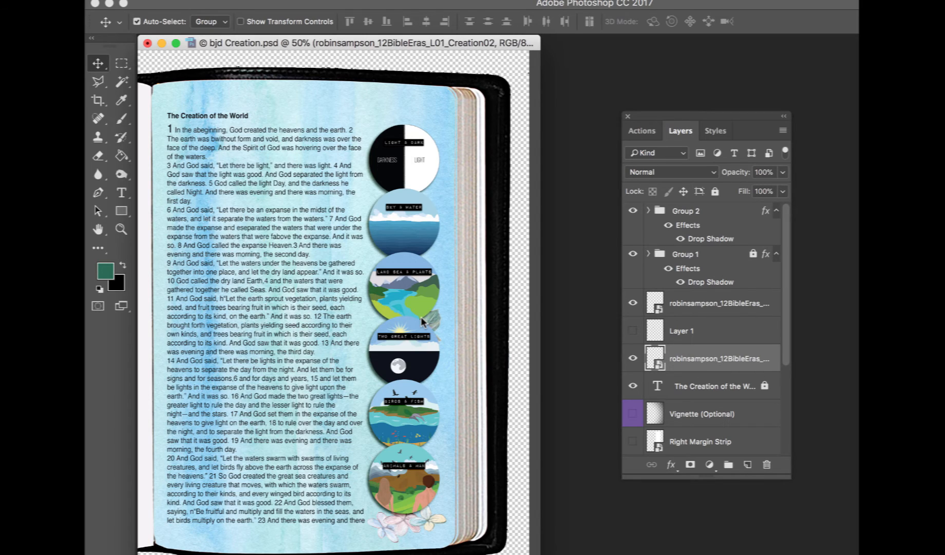
# Transform the leaf cluster to adjust its angle and position beside the Two Great Lights circle
pyautogui.moveTo(420, 317); pyautogui.dragTo(422, 320)
pyautogui.press('super+t')
pyautogui.moveTo(460, 245); pyautogui.dragTo(447, 303)
pyautogui.press('Return')
# Duplicate the leaf layer and move the copy to the left edge of the Sky & Water circle
pyautogui.press('super+j')
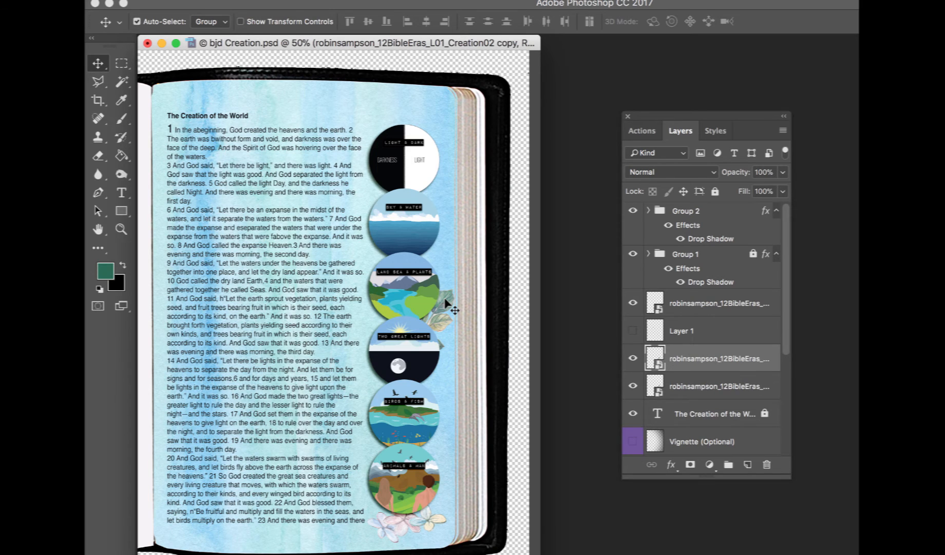
pyautogui.moveTo(446, 303); pyautogui.dragTo(343, 218)
pyautogui.press('super+t')
pyautogui.press('Return')
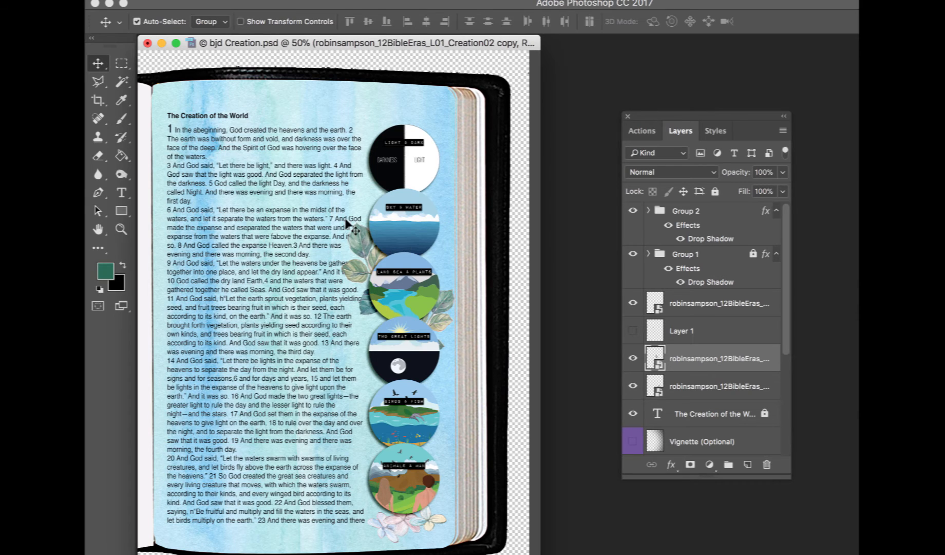
# Duplicate the original leaf layer again and move that copy beside the right edge of the Sky & Water circle
pyautogui.click(446, 300)
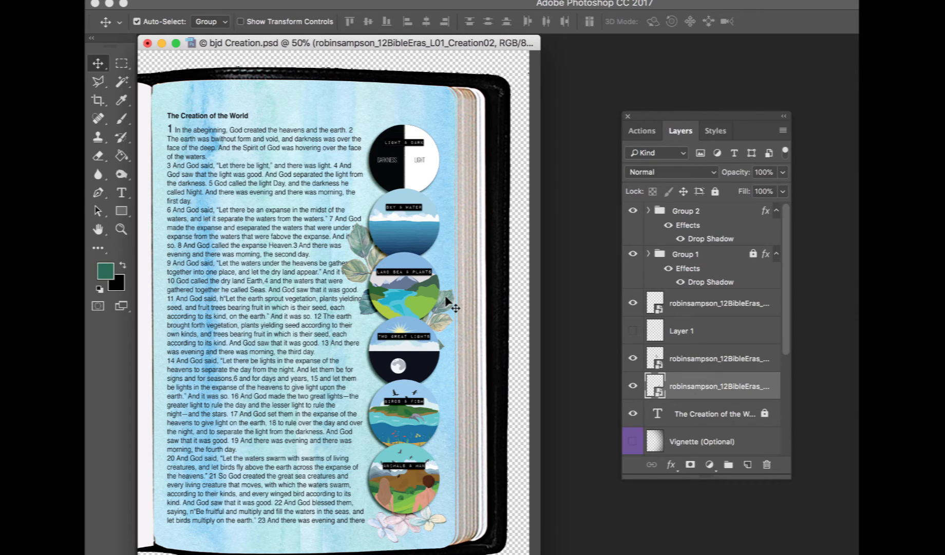
pyautogui.press('super+j')
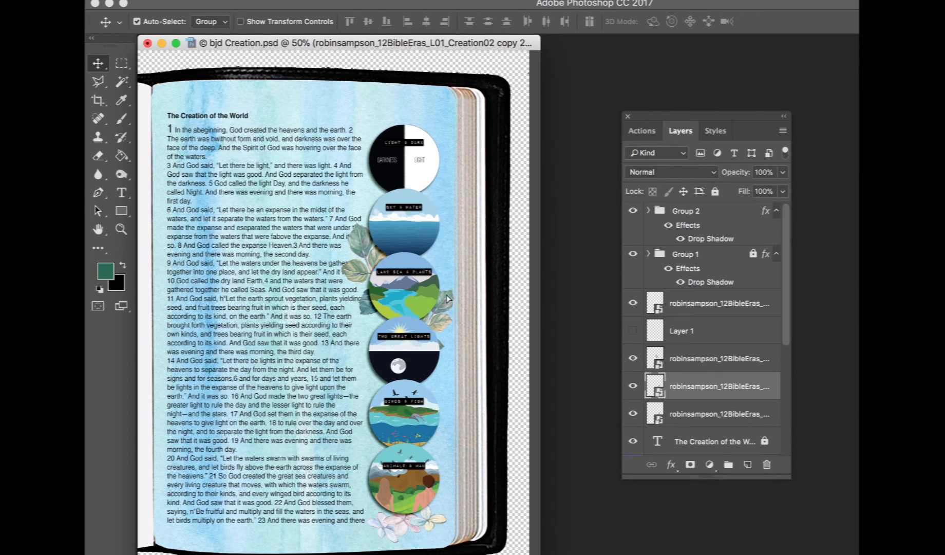
pyautogui.moveTo(447, 299); pyautogui.dragTo(447, 224)
pyautogui.press('super+t')
pyautogui.press('Return')
# Select the three leaf layers, duplicate them, and move the copies up around the Light & Dark circle
pyautogui.click(709, 362)
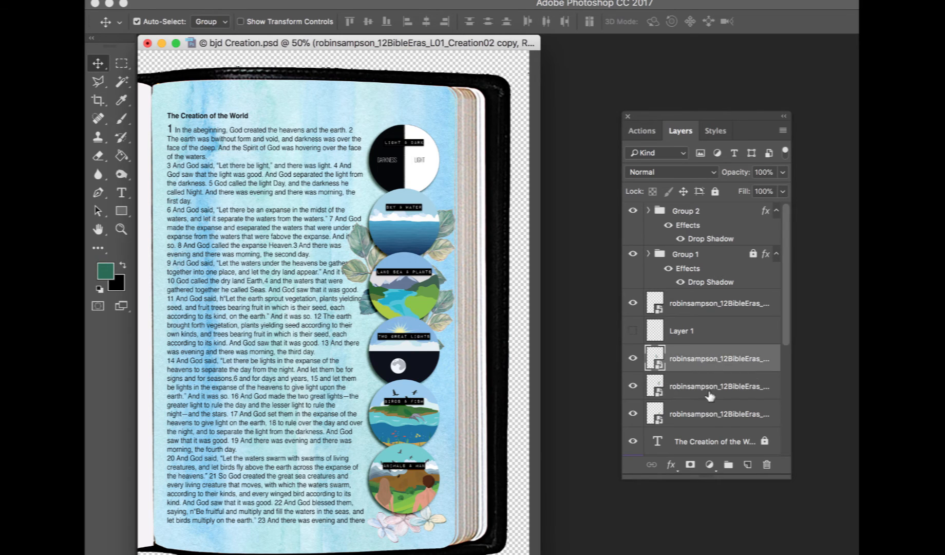
pyautogui.keyDown('shift'); pyautogui.click(710, 418); pyautogui.keyUp('shift')
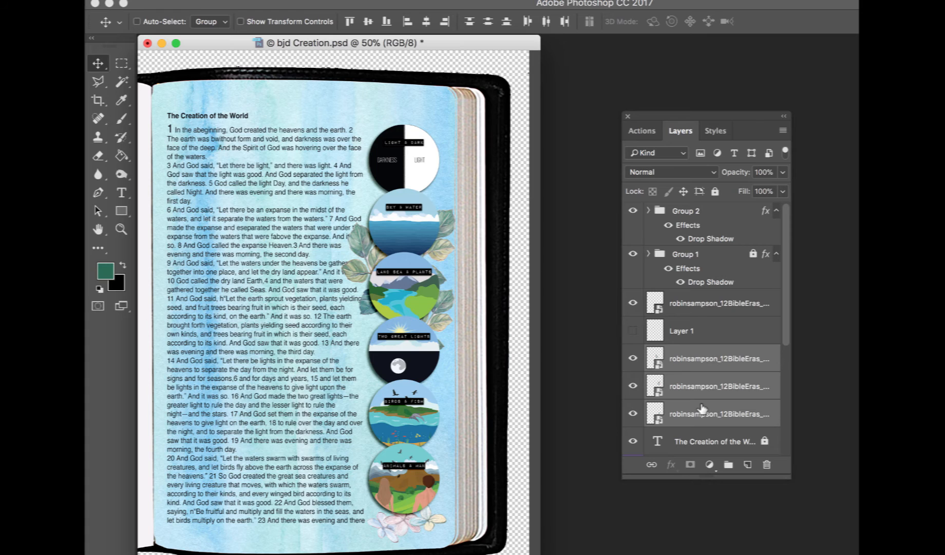
pyautogui.press('super+j')
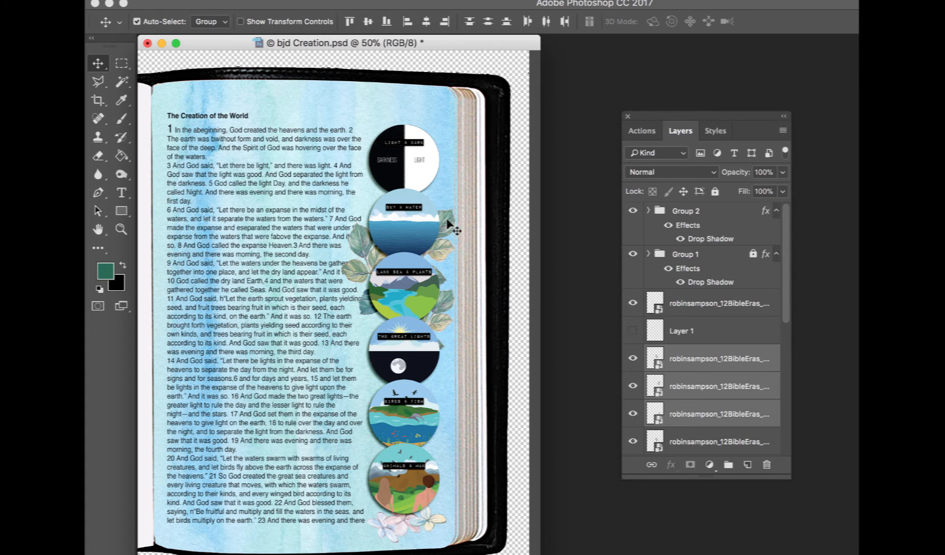
pyautogui.moveTo(445, 220); pyautogui.dragTo(460, 126)
pyautogui.moveTo(438, 192); pyautogui.dragTo(439, 200)
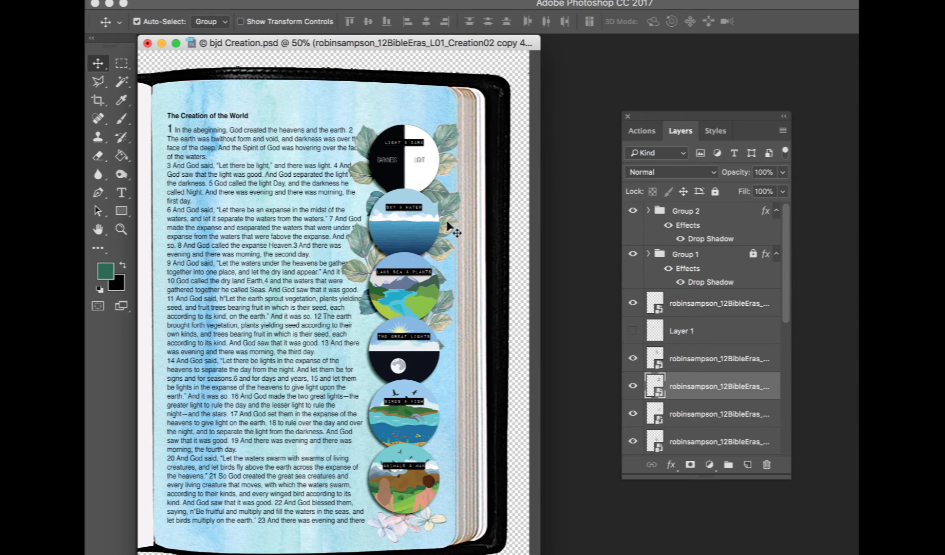
# Reposition leaf copies down the left side of the circles, next to Land Sea & Plants and Two Great Lights
pyautogui.keyDown('shift'); pyautogui.click(363, 149); pyautogui.keyUp('shift')
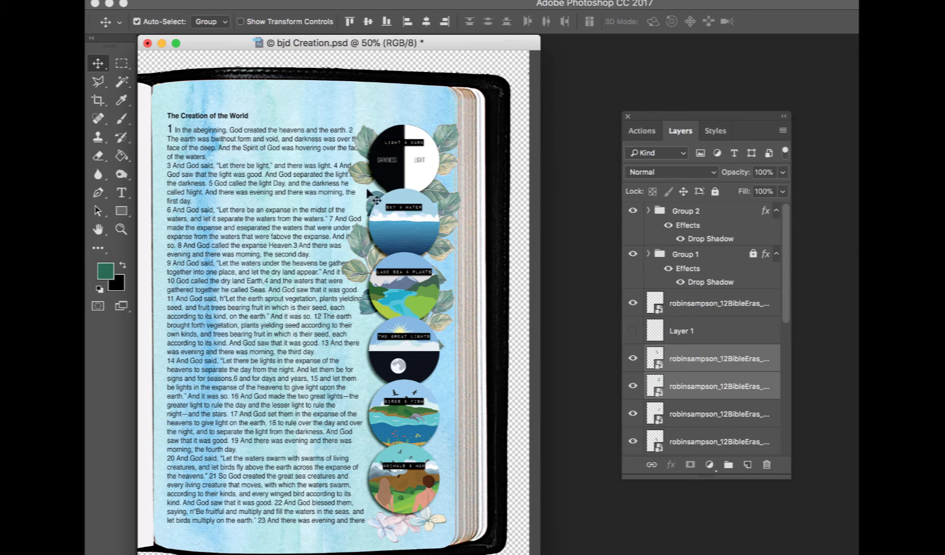
pyautogui.click(374, 205)
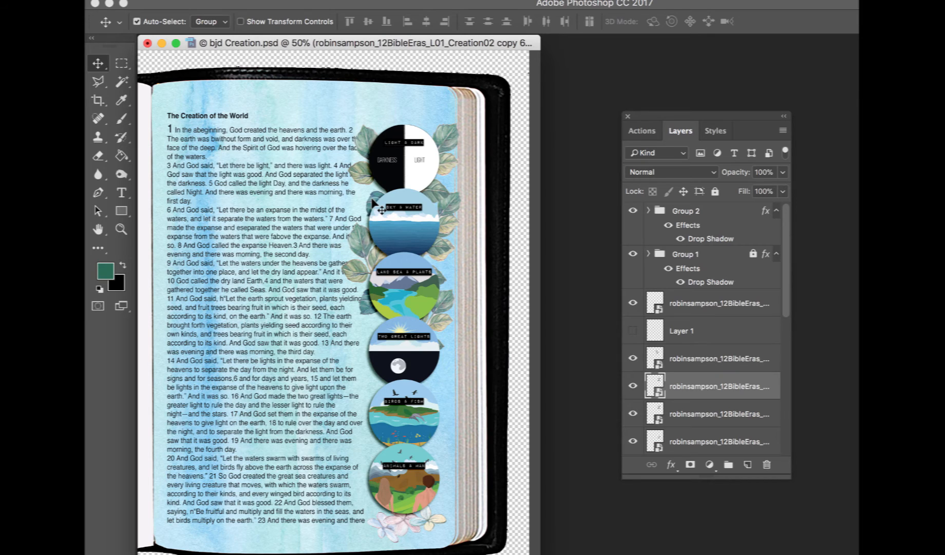
pyautogui.moveTo(444, 134); pyautogui.dragTo(438, 348)
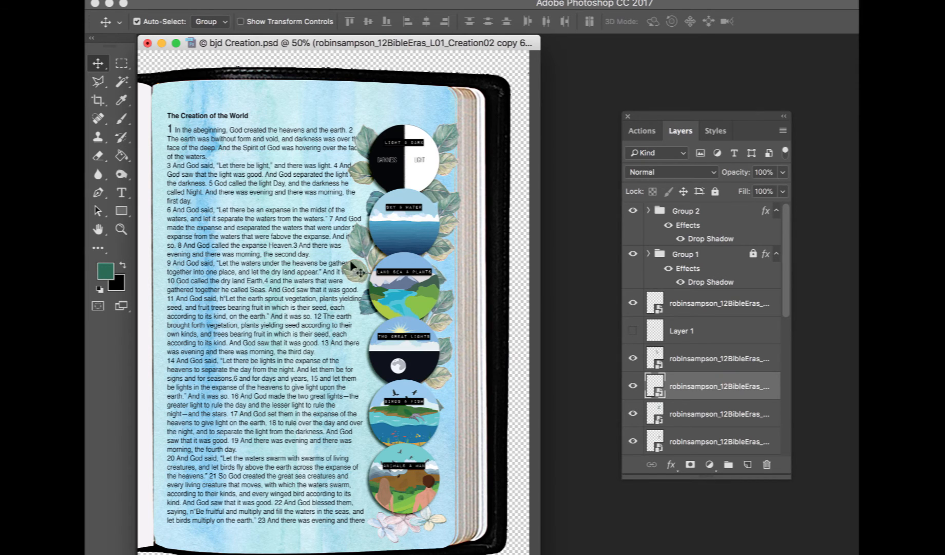
pyautogui.click(358, 244)
pyautogui.moveTo(356, 240); pyautogui.dragTo(357, 333)
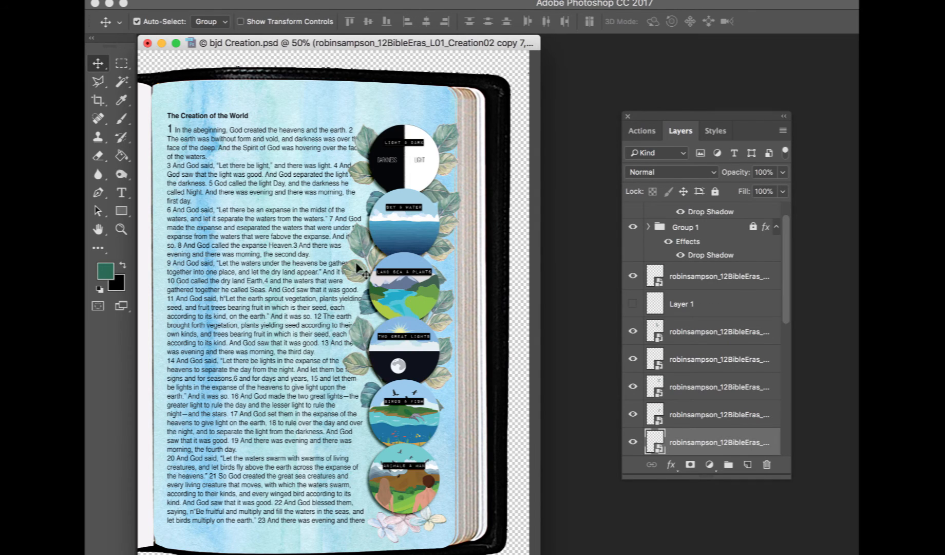
pyautogui.moveTo(356, 265); pyautogui.dragTo(358, 271)
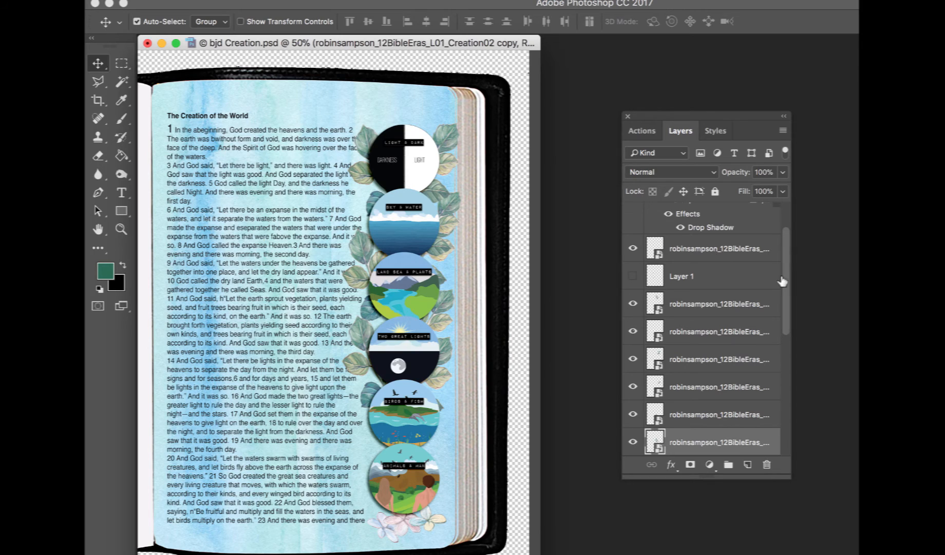
# Move leaf copies down the right side of the circles toward the Birds & Fish and Animals circles
pyautogui.click(449, 218)
pyautogui.moveTo(450, 218); pyautogui.dragTo(445, 261)
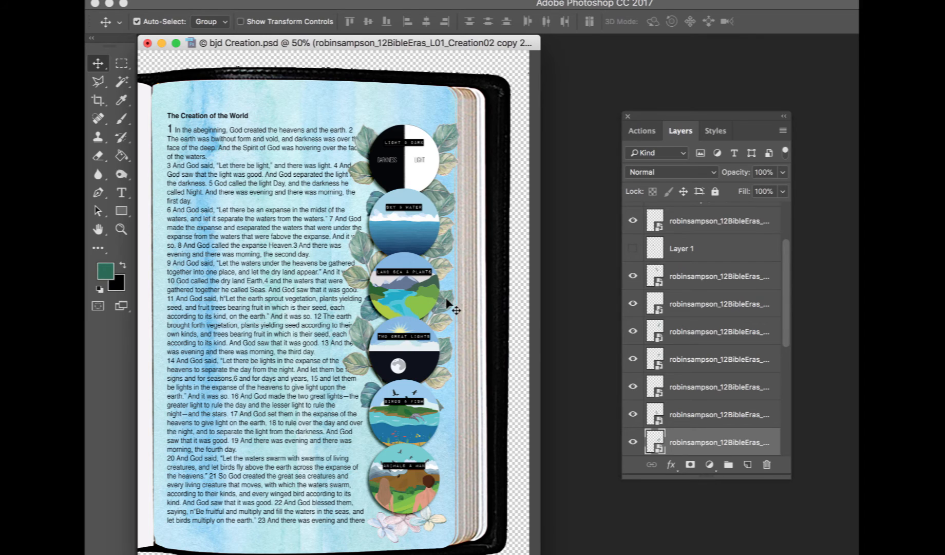
pyautogui.click(445, 301)
pyautogui.keyDown('shift'); pyautogui.click(358, 322); pyautogui.keyUp('shift')
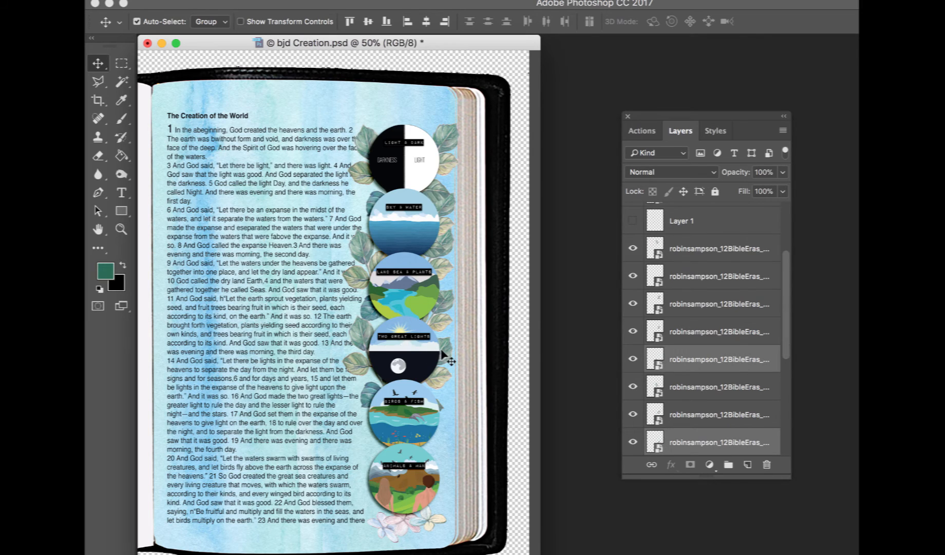
pyautogui.keyDown('shift'); pyautogui.click(444, 356); pyautogui.keyUp('shift')
pyautogui.moveTo(445, 351); pyautogui.dragTo(444, 446)
# Select all the leaf layers and group them together
pyautogui.click(746, 251)
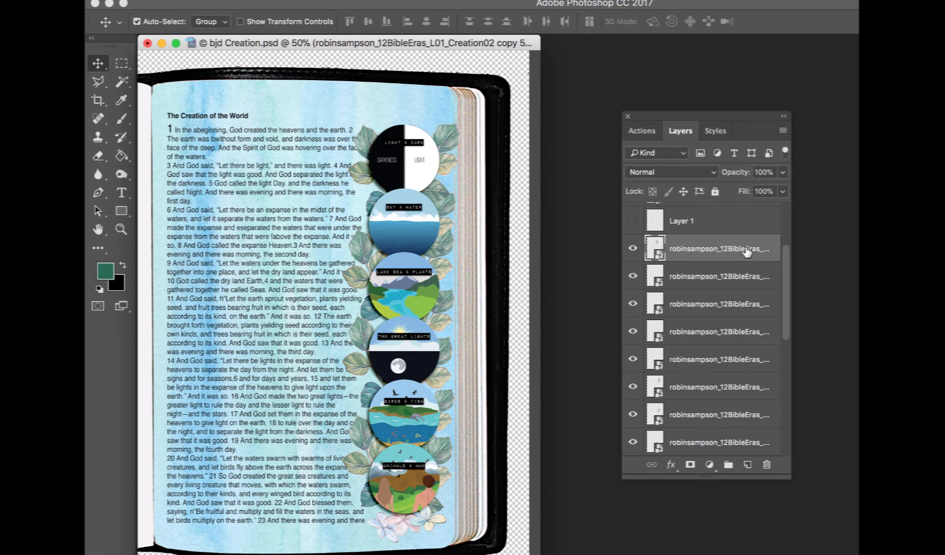
pyautogui.scroll(-3, 746, 250)
pyautogui.scroll(-2, 745, 257)
pyautogui.press('super+g')
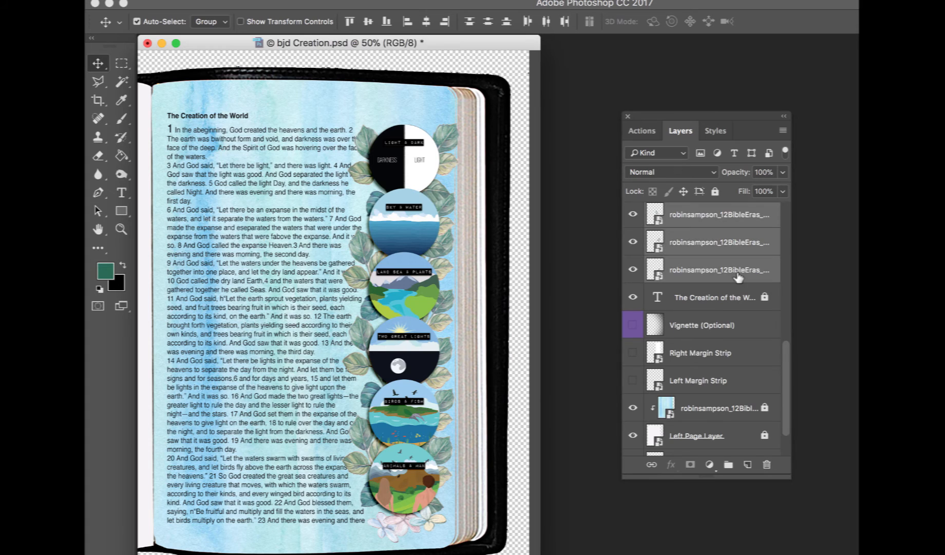
# Apply a drop shadow preset style to the leaf group
pyautogui.click(716, 131)
pyautogui.click(723, 150)
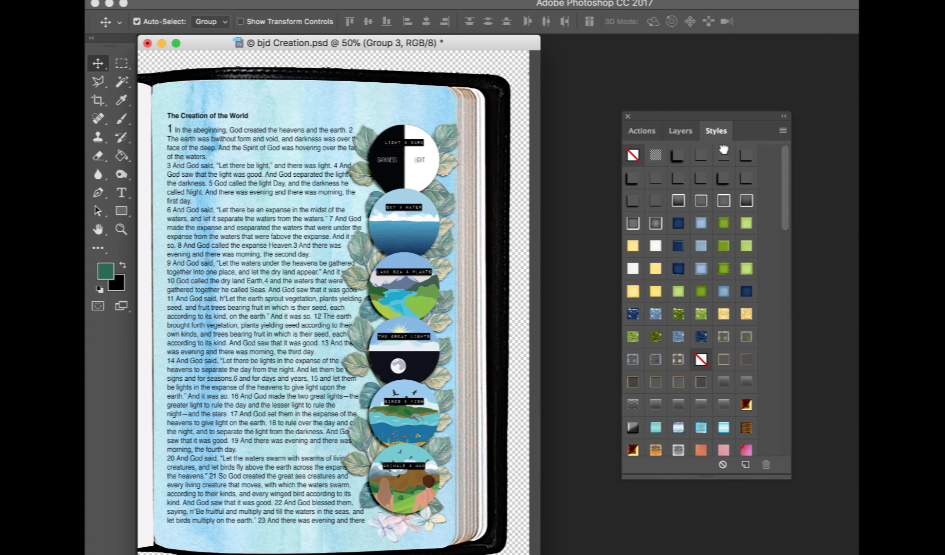
pyautogui.click(702, 158)
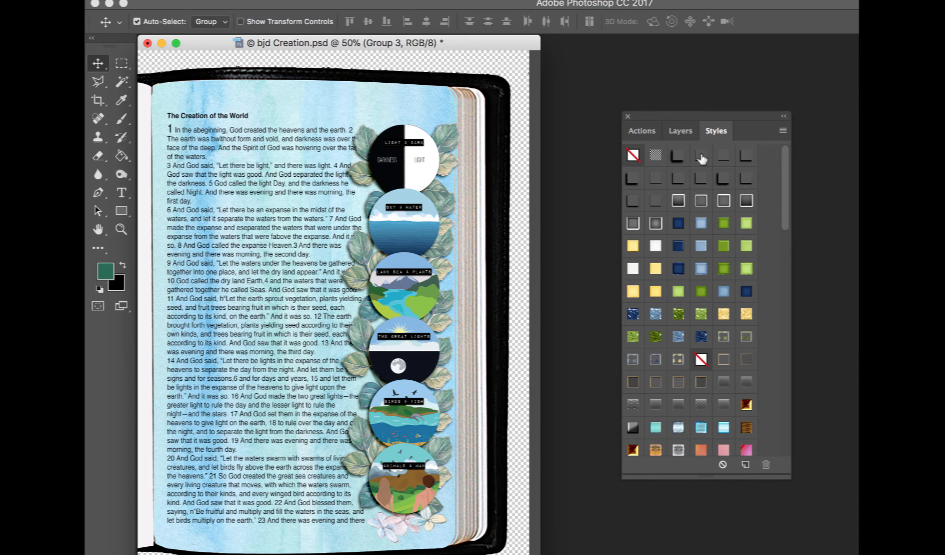
pyautogui.click(719, 159)
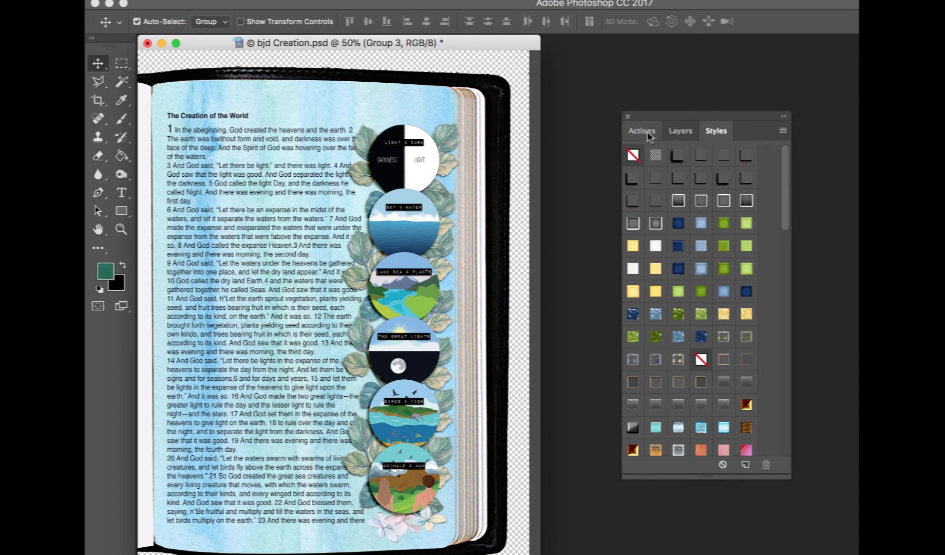
pyautogui.click(679, 132)
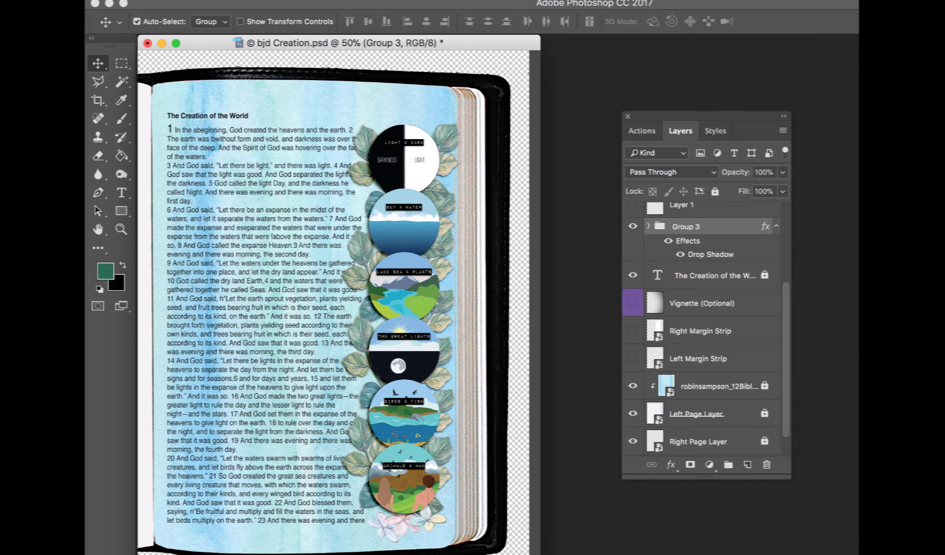
# Switch to Finder, locate robinsampson_12BibleEras_L01_Creation06 in the L1Creation folder, and drag it onto the page
pyautogui.click(122, 553)
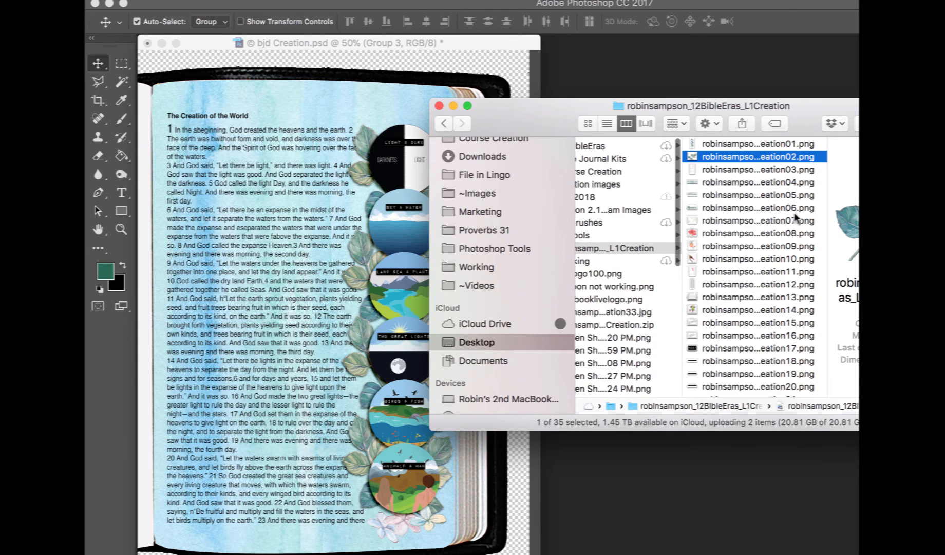
pyautogui.scroll(2, 796, 219)
pyautogui.click(760, 145)
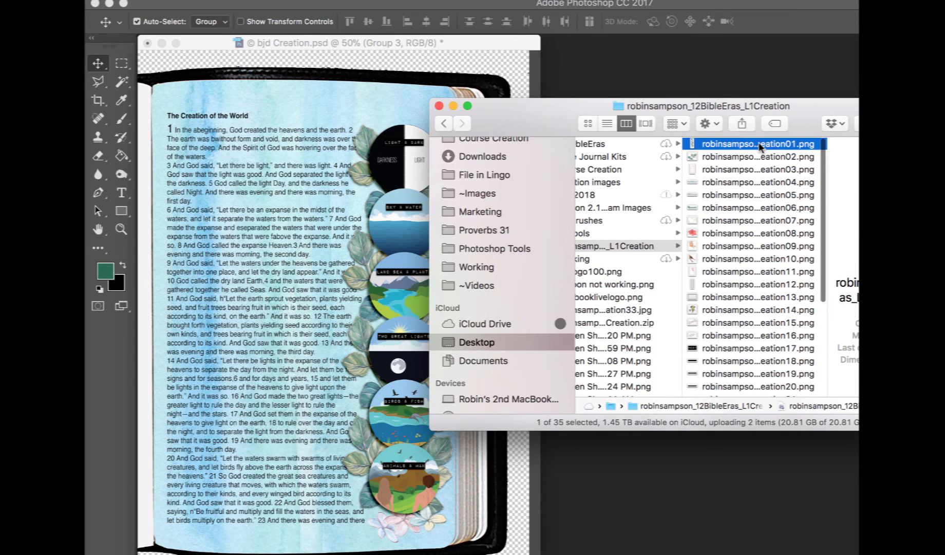
pyautogui.press('Down')
pyautogui.press('Down')
pyautogui.press('Down')
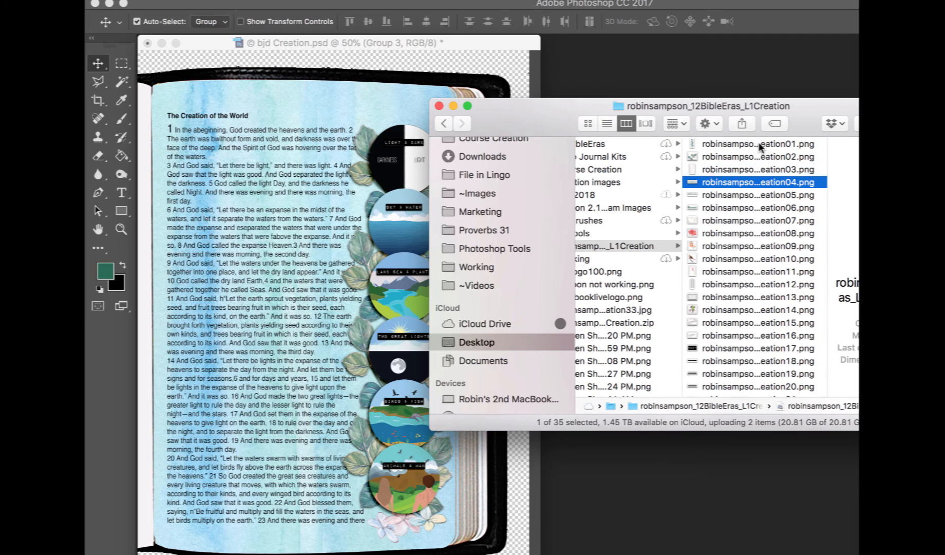
pyautogui.press('Down')
pyautogui.press('Down')
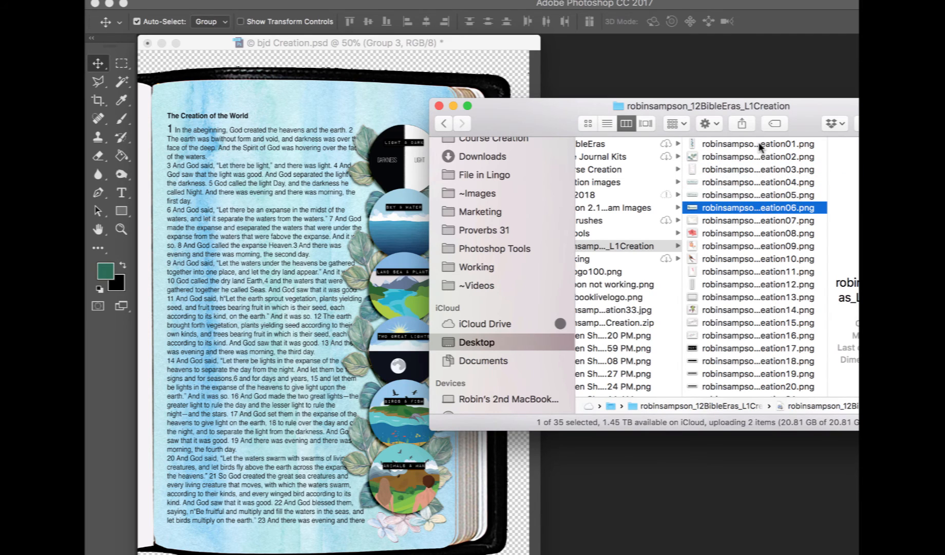
pyautogui.press('Down')
pyautogui.press('Up')
pyautogui.moveTo(750, 210); pyautogui.dragTo(270, 152)
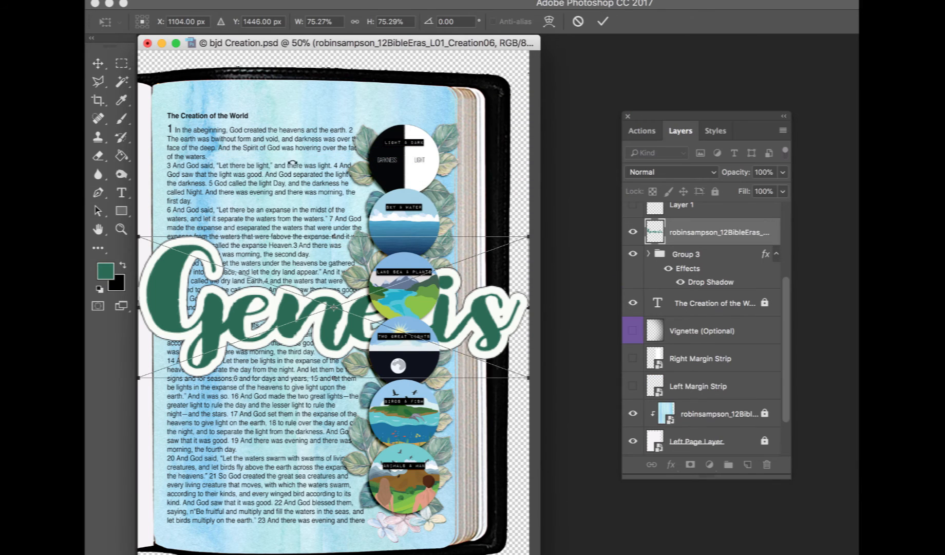
# Scale down the Genesis title and place it above The Creation of the World heading
pyautogui.moveTo(526, 236); pyautogui.dragTo(413, 98)
pyautogui.moveTo(404, 134); pyautogui.dragTo(338, 110)
pyautogui.press('Return')
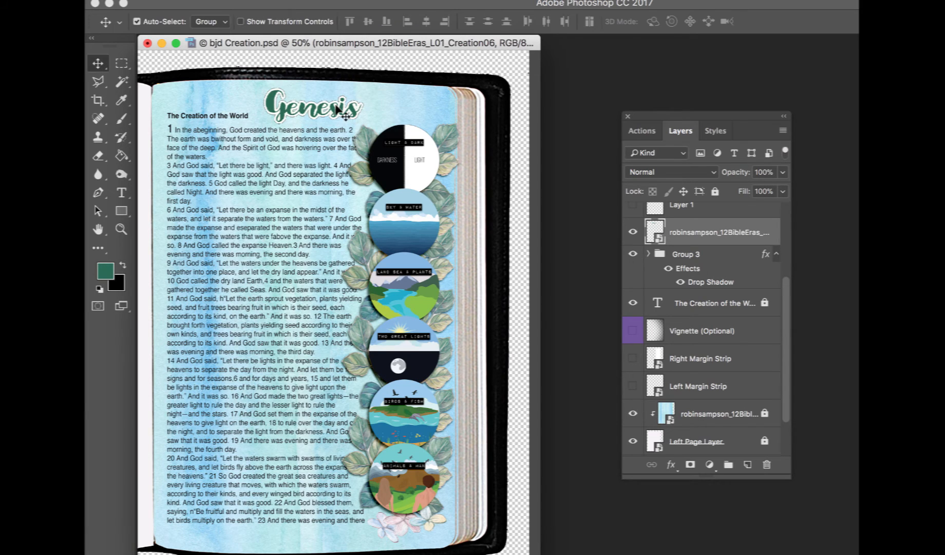
# Add a drop shadow layer effect to the Genesis title
pyautogui.press('super+plus')
pyautogui.press('super+plus')
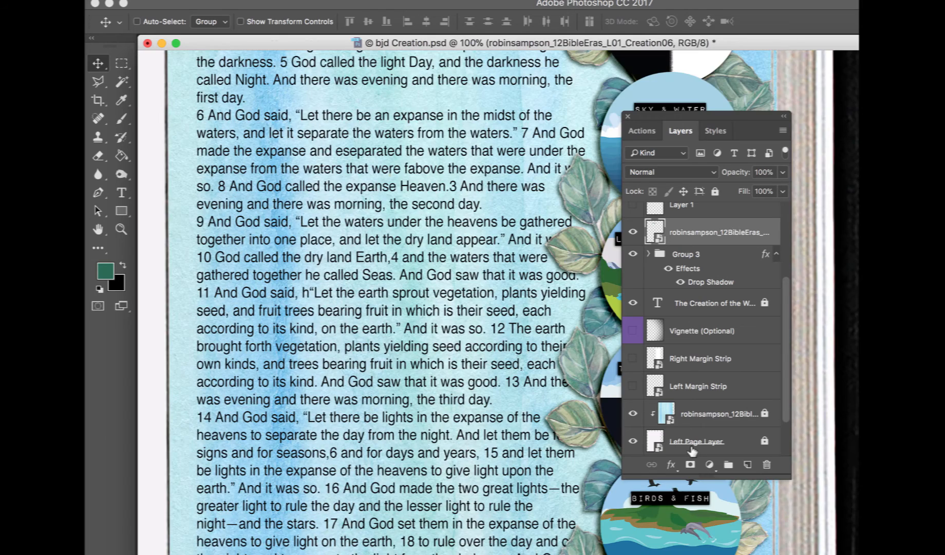
pyautogui.scroll(5, 692, 450)
pyautogui.scroll(1, 494, 375)
pyautogui.scroll(5, 494, 375)
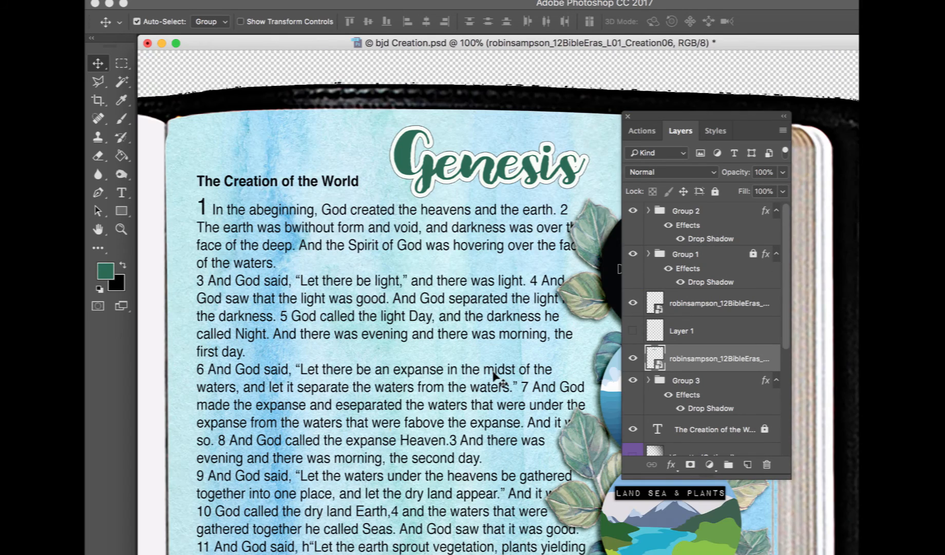
pyautogui.click(671, 464)
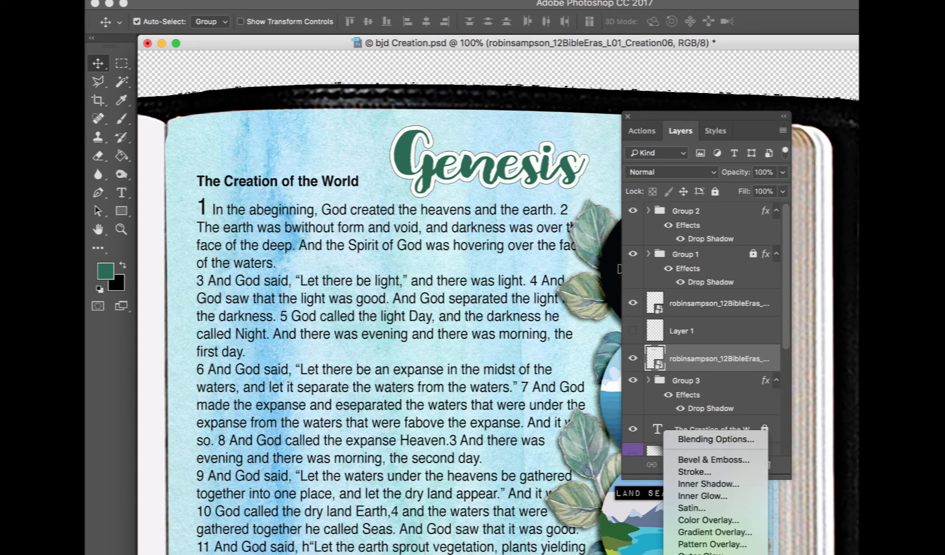
pyautogui.click(700, 554)
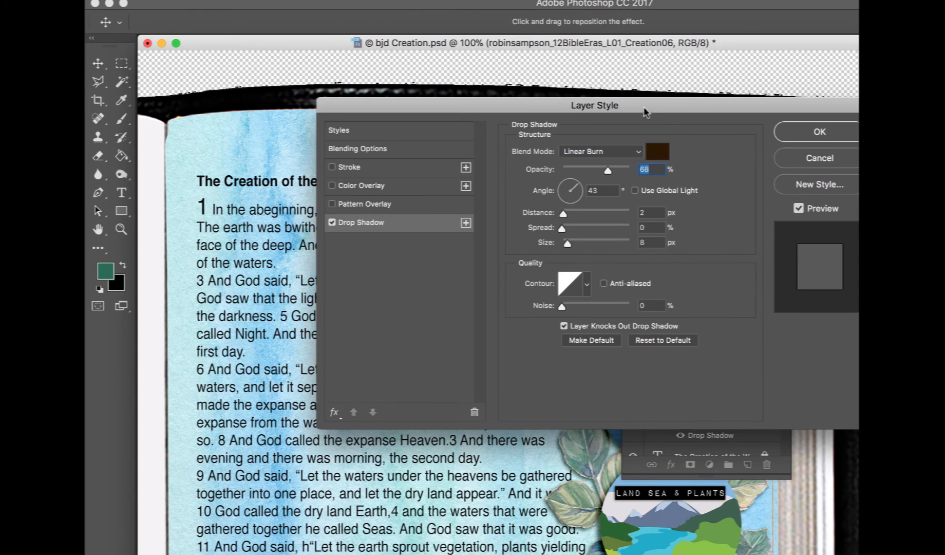
pyautogui.moveTo(645, 112); pyautogui.dragTo(586, 353)
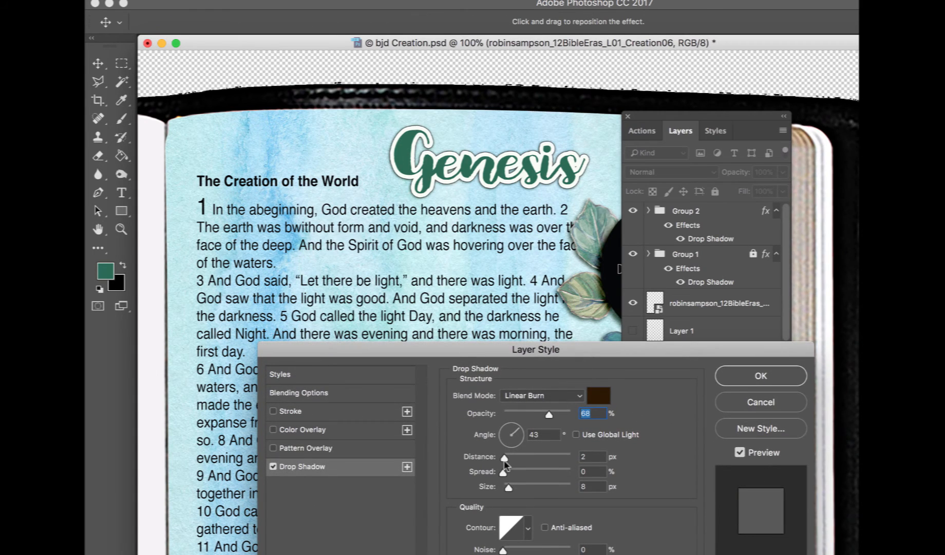
pyautogui.click(273, 467)
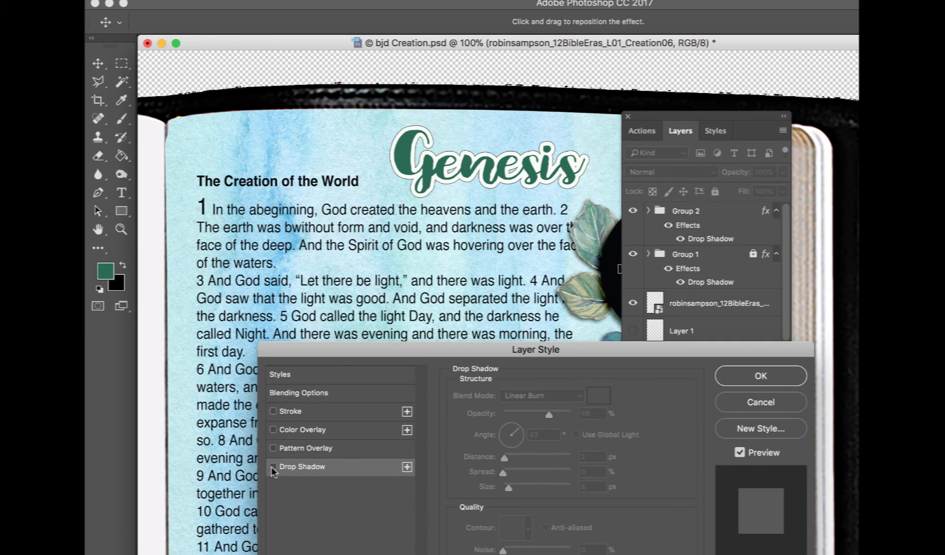
pyautogui.click(273, 467)
pyautogui.click(764, 378)
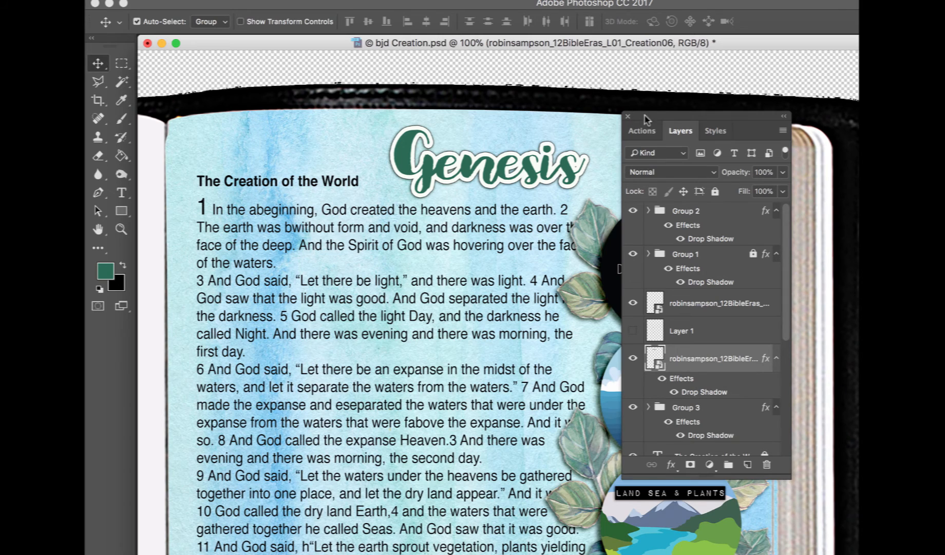
# Refine the Genesis title's drop shadow with Linear Burn, 68% opacity, 2 px distance and 8 px size
pyautogui.click(670, 465)
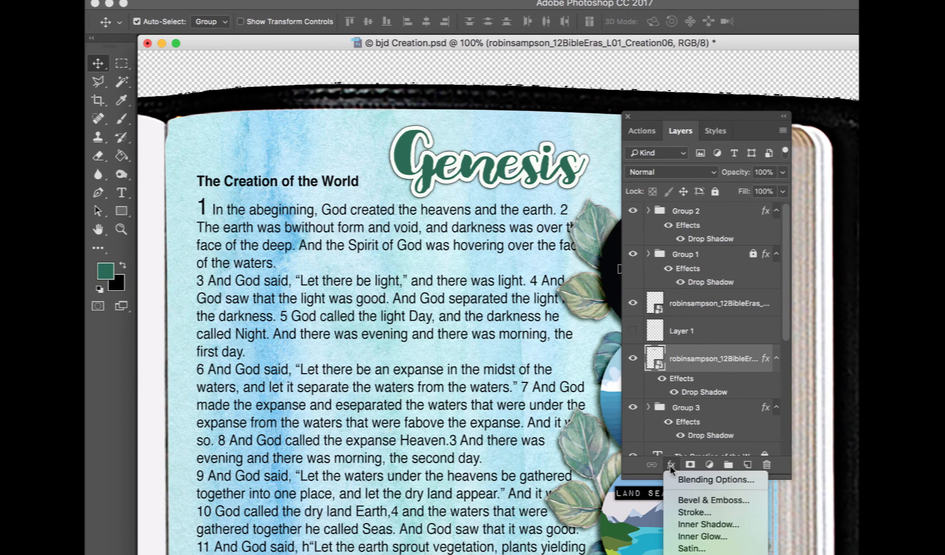
pyautogui.click(700, 554)
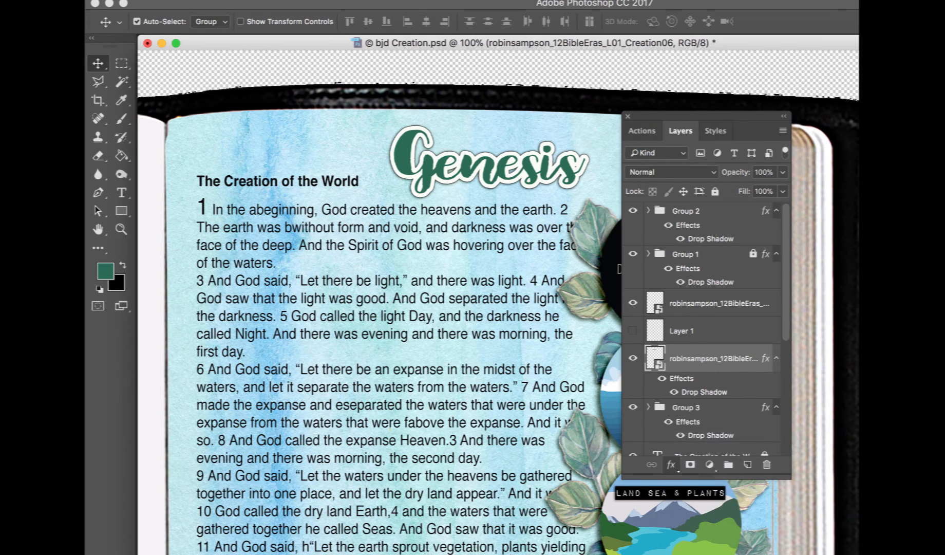
pyautogui.moveTo(474, 108); pyautogui.dragTo(319, 314)
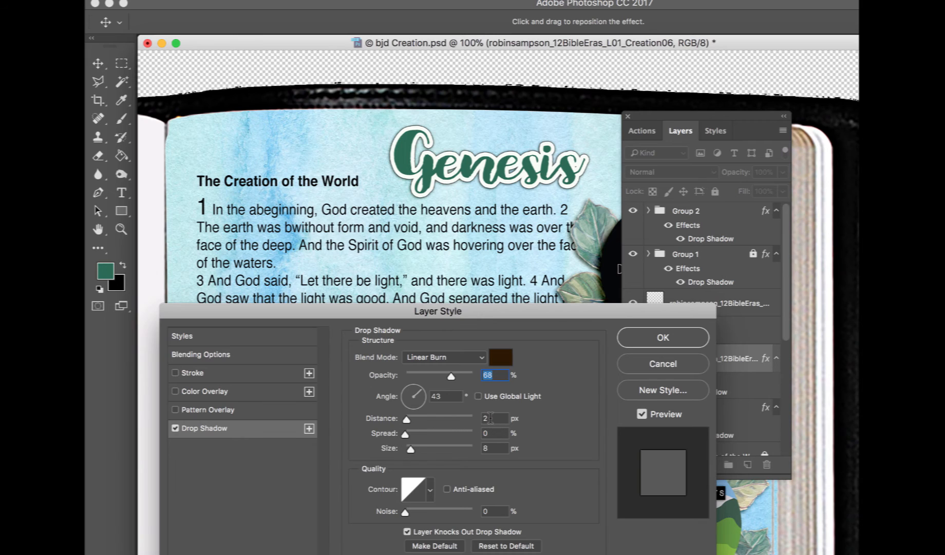
pyautogui.click(492, 447)
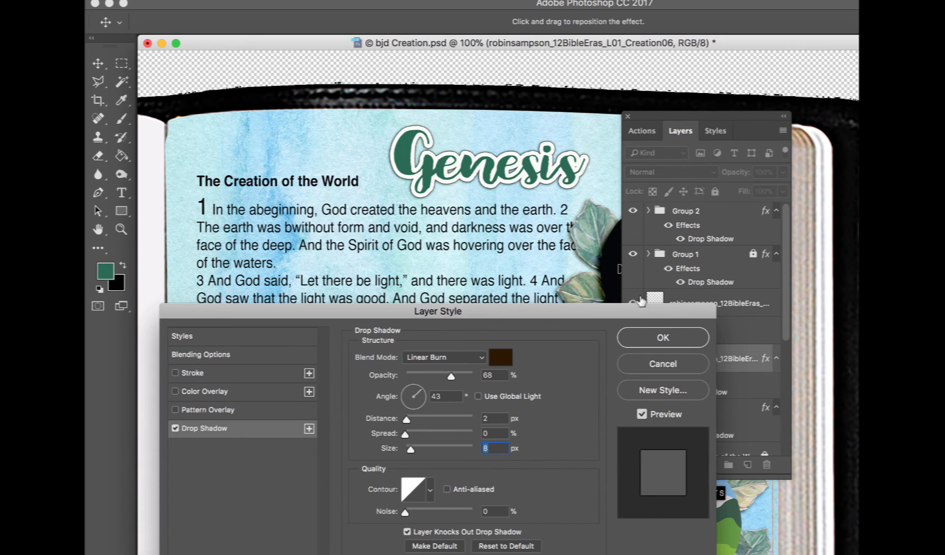
pyautogui.click(661, 337)
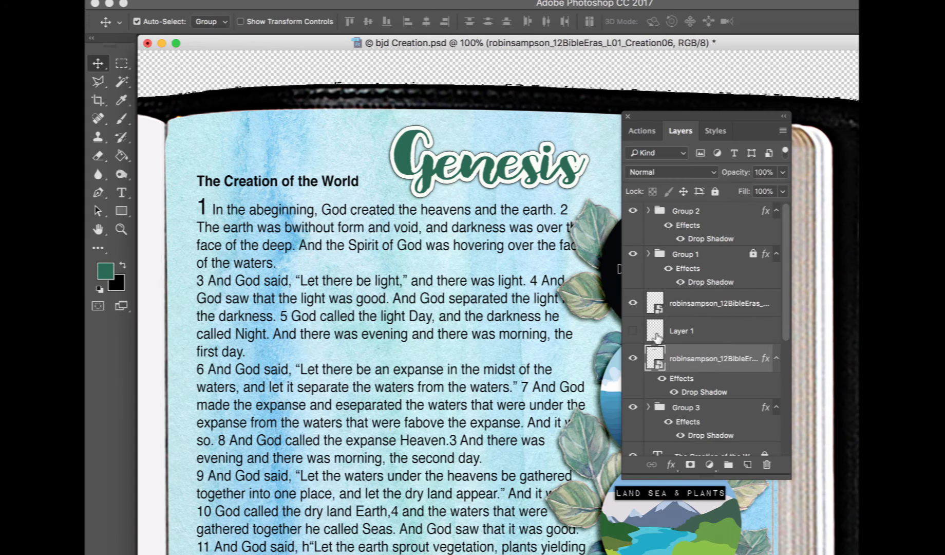
# Zoom out and bring the robinsampson_12BibleEras_L01_Creation08 flower image from Finder onto the page
pyautogui.click(627, 118)
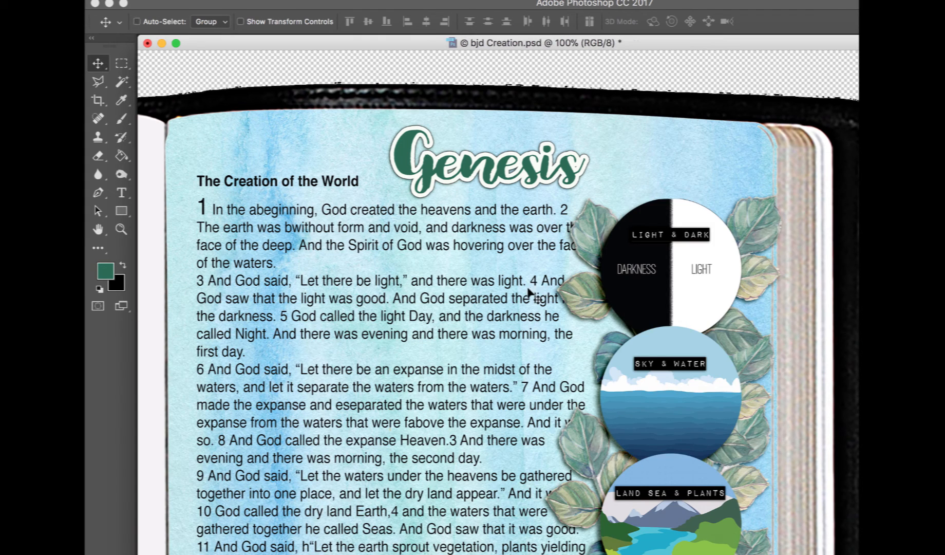
pyautogui.press('super+minus')
pyautogui.press('super+minus')
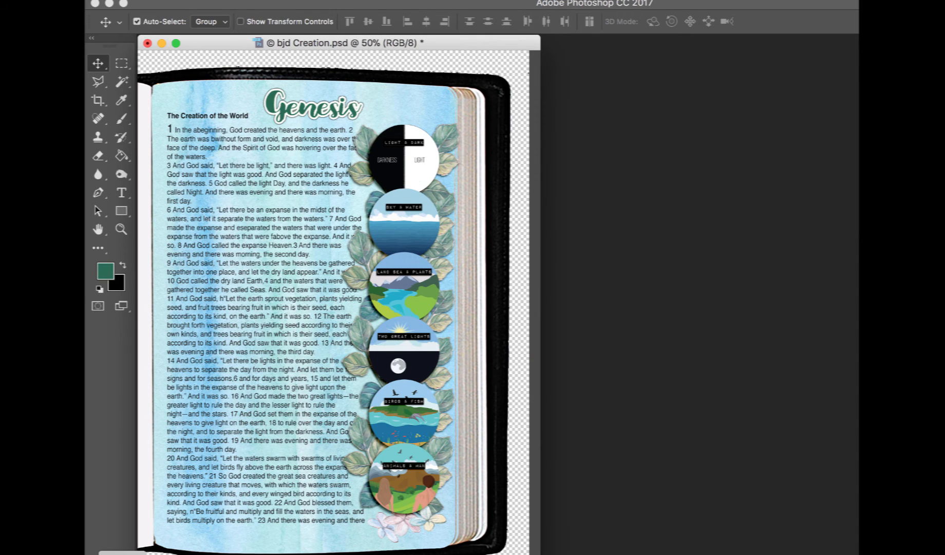
pyautogui.click(123, 554)
pyautogui.click(667, 340)
pyautogui.moveTo(751, 233); pyautogui.dragTo(296, 252)
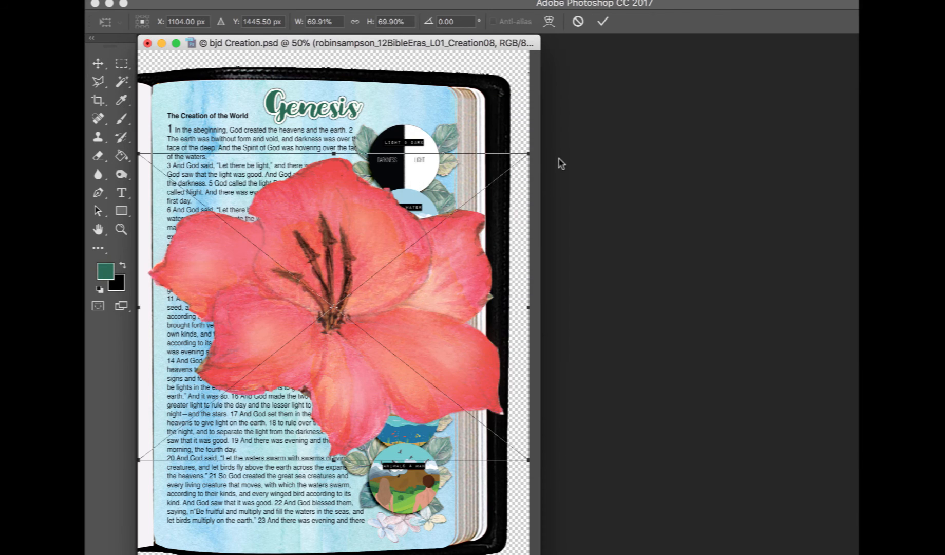
# Scale the flower down to about 8% and place it between the first two creation-day circles on the right
pyautogui.moveTo(525, 158); pyautogui.dragTo(207, 404)
pyautogui.moveTo(186, 438); pyautogui.dragTo(366, 220)
pyautogui.moveTo(316, 187); pyautogui.dragTo(416, 181)
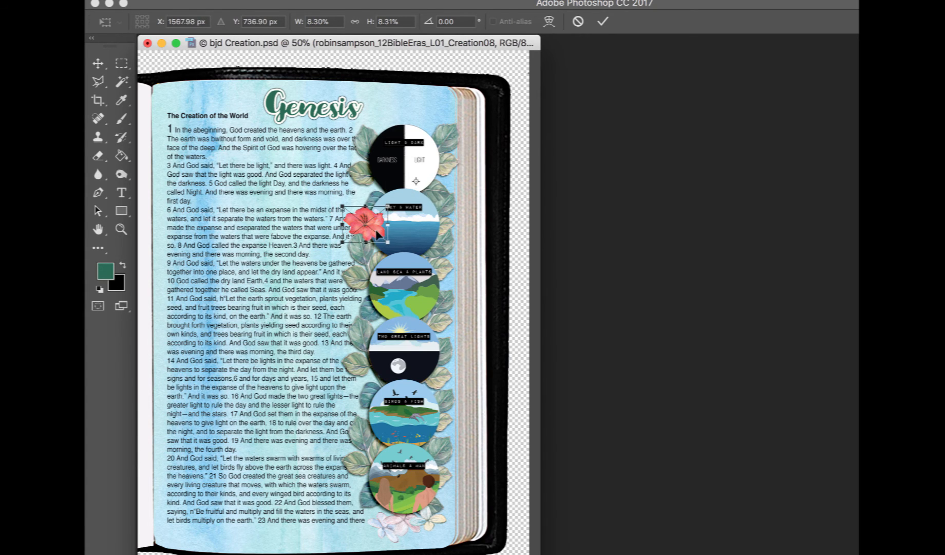
pyautogui.moveTo(379, 234); pyautogui.dragTo(440, 198)
pyautogui.press('Return')
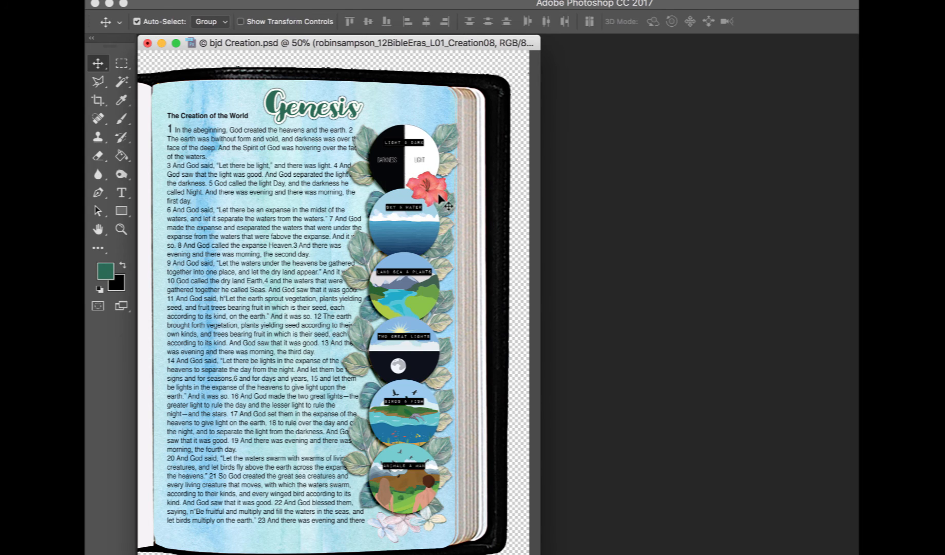
# Duplicate the flower, rotate the copy about -81° and place it left of the third circle
pyautogui.press('super+j')
pyautogui.moveTo(436, 199); pyautogui.dragTo(445, 264)
pyautogui.press('super+t')
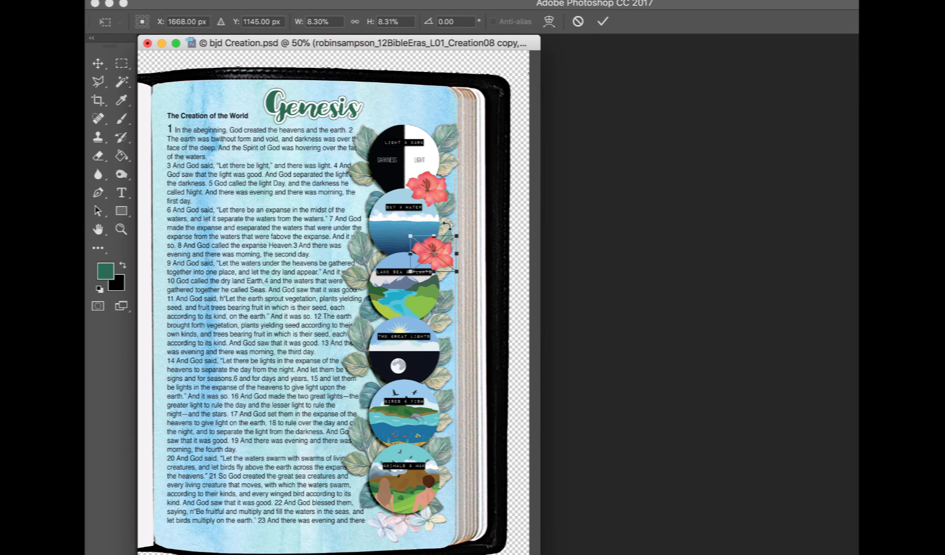
pyautogui.moveTo(447, 226); pyautogui.dragTo(381, 261)
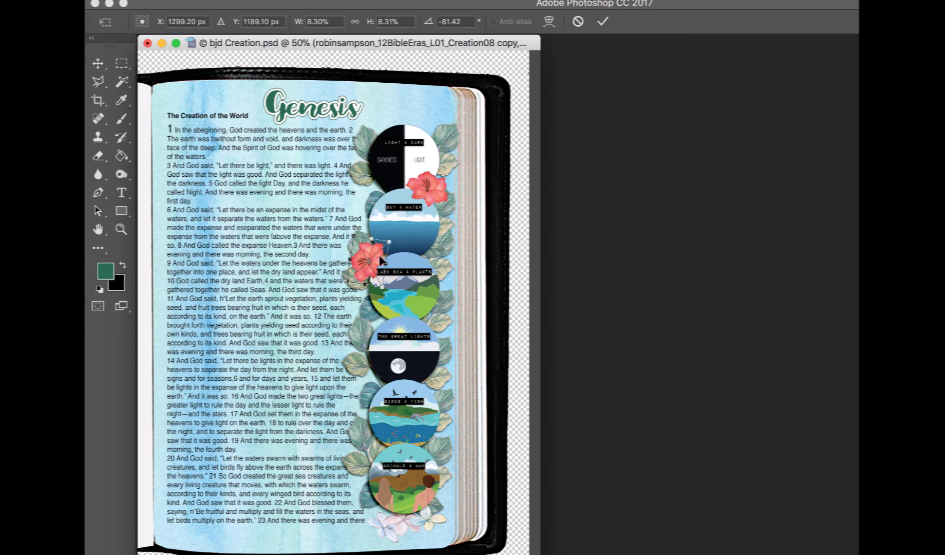
pyautogui.press('Return')
# Copy the first flower and place the copy on the right between the third and fourth circles
pyautogui.click(439, 190)
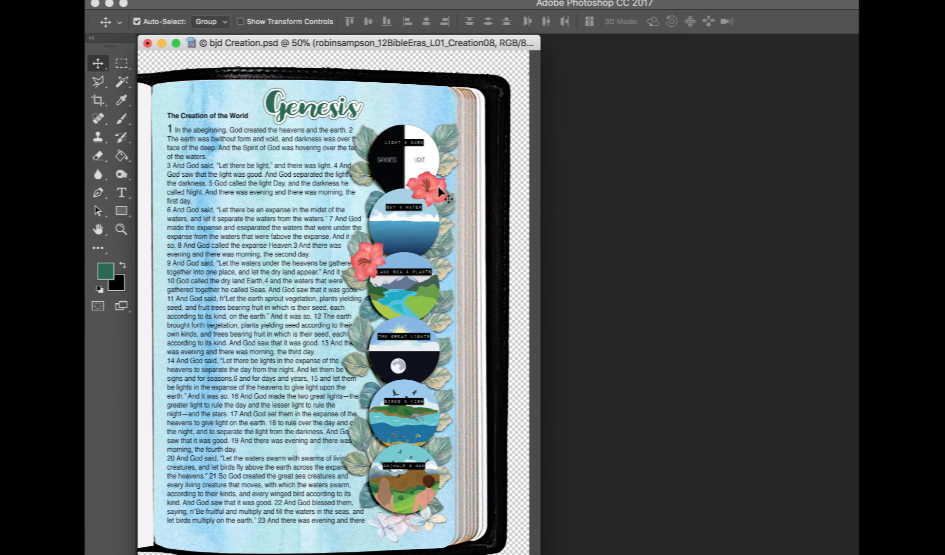
pyautogui.moveTo(439, 192); pyautogui.dragTo(438, 258)
pyautogui.press('super+t')
pyautogui.press('Return')
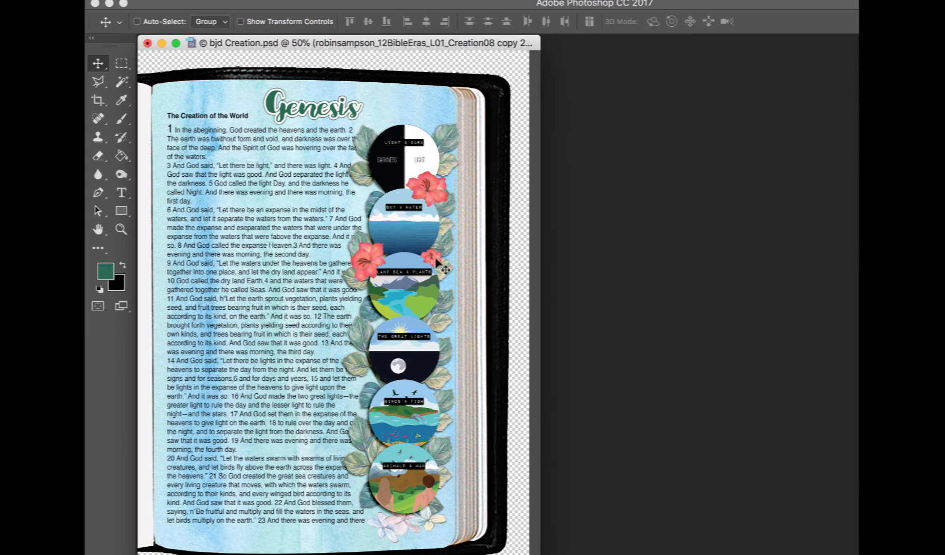
pyautogui.press('super+t')
pyautogui.moveTo(443, 248); pyautogui.dragTo(436, 320)
pyautogui.press('Return')
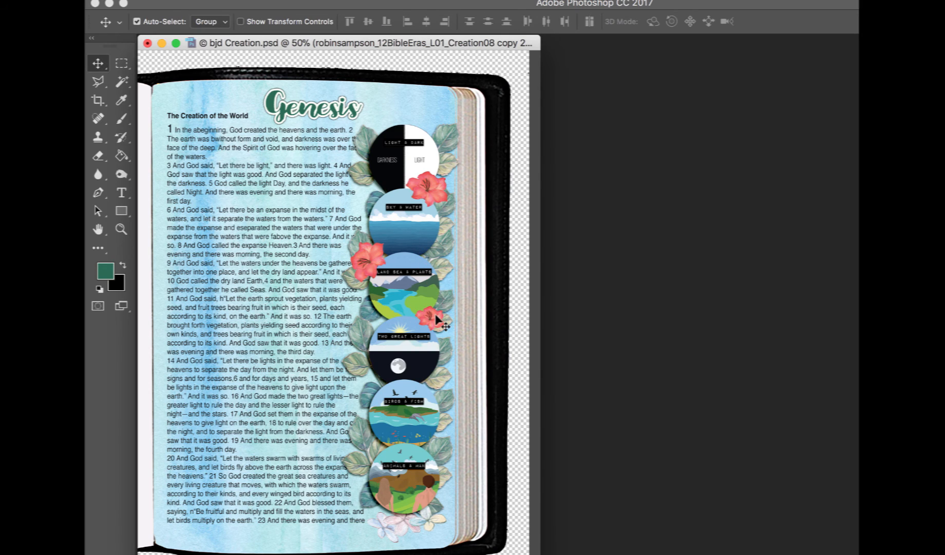
# Add further flower copies beside the lower circles, alternating left and right sides
pyautogui.click(374, 258)
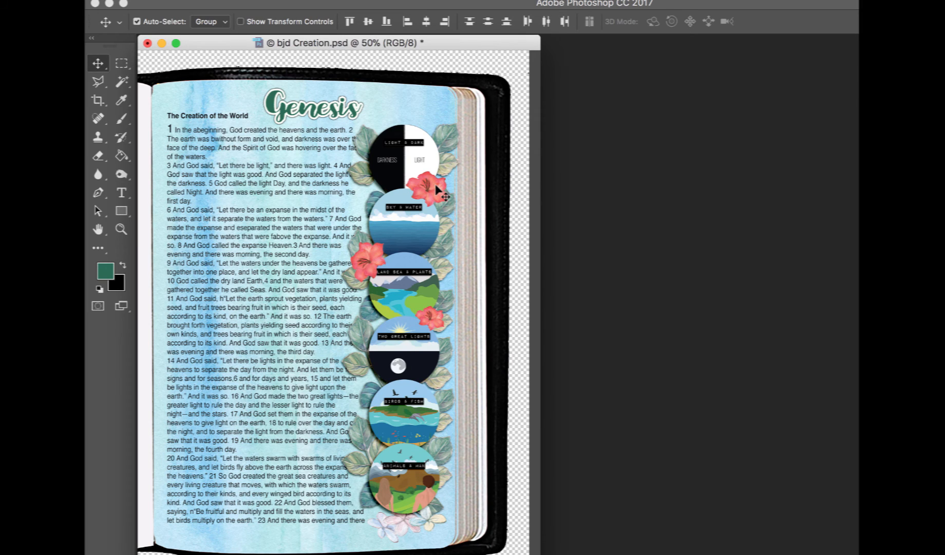
pyautogui.moveTo(436, 190); pyautogui.dragTo(439, 381)
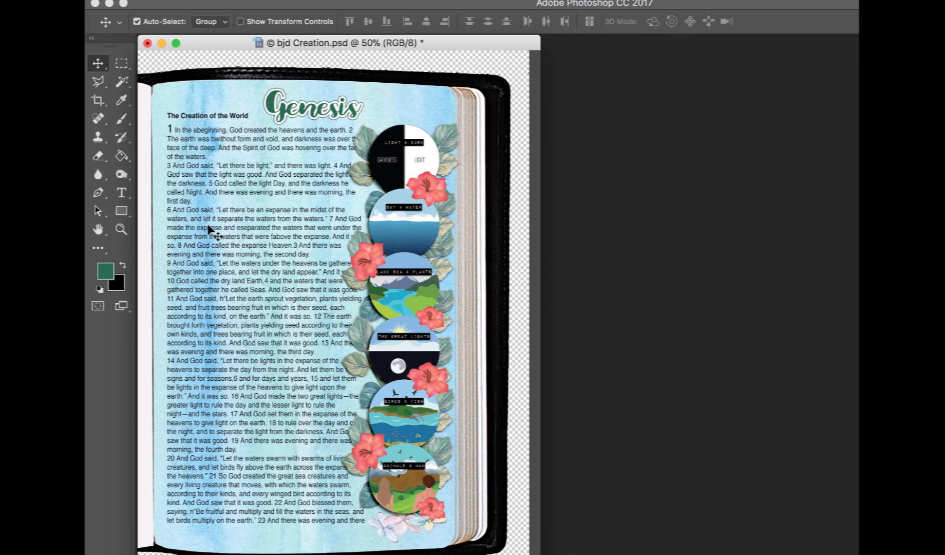
# Select the Brush Tool with the green foreground color and add a new layer at the top of the stack
pyautogui.press('F7')
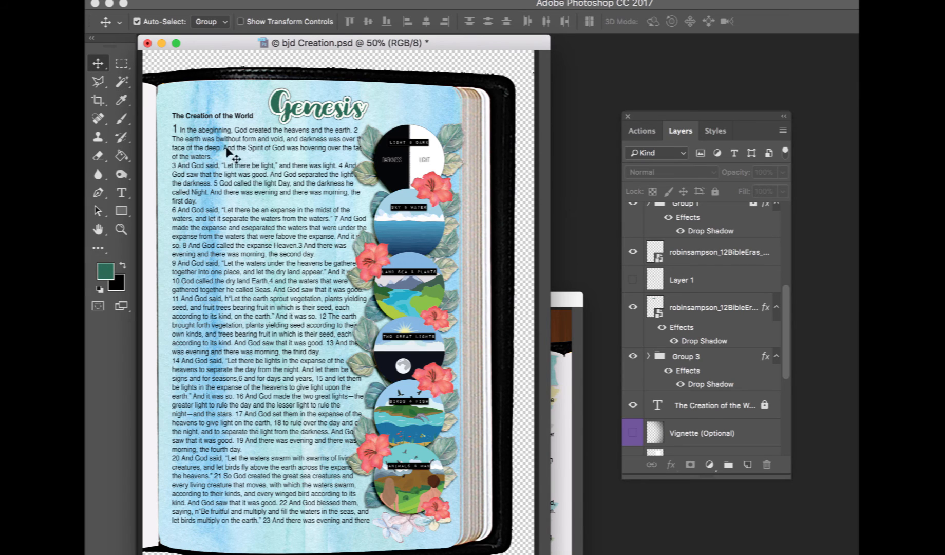
pyautogui.click(105, 272)
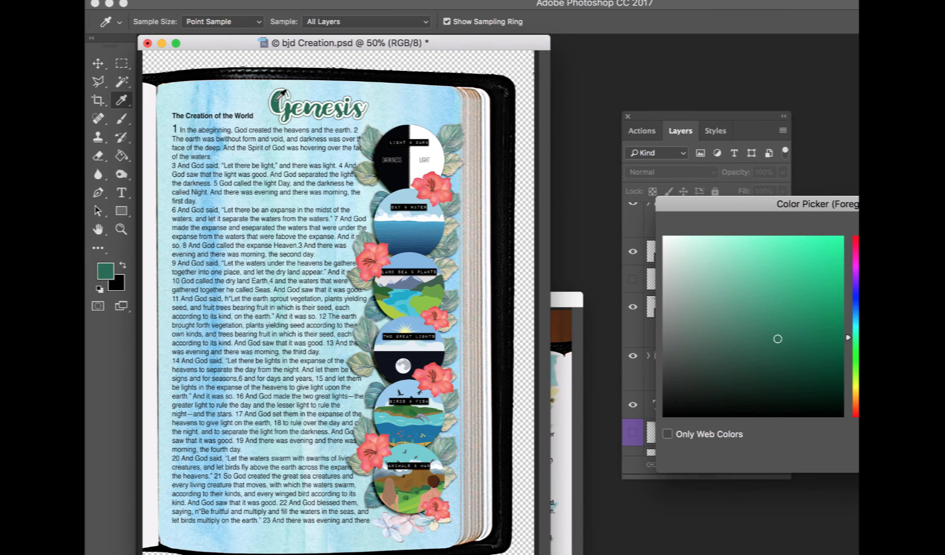
pyautogui.press('Return')
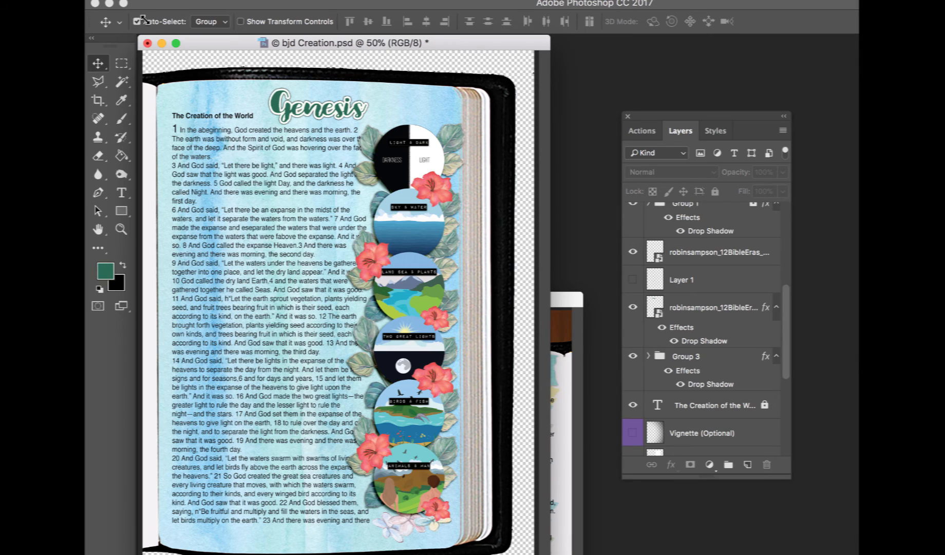
pyautogui.click(124, 121)
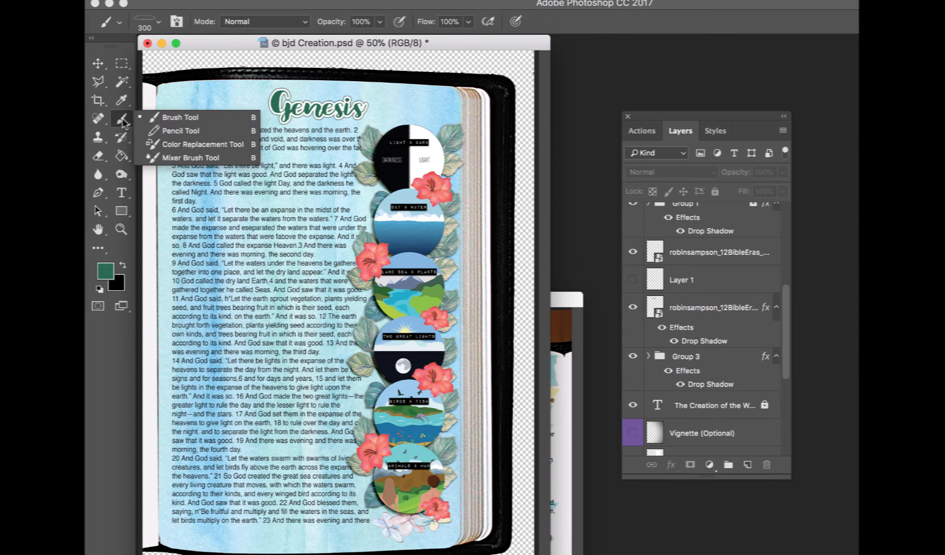
pyautogui.click(166, 118)
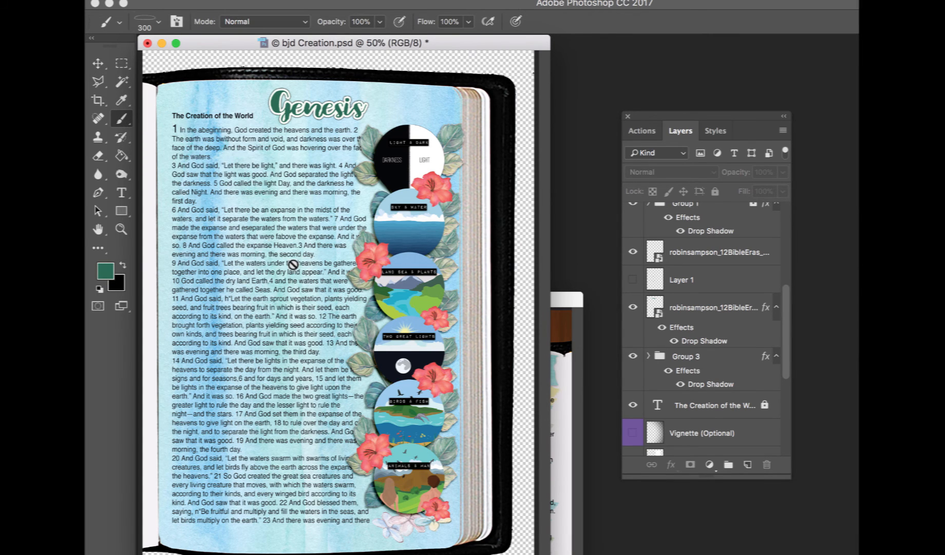
pyautogui.press('super+equal')
pyautogui.scroll(5, 292, 264)
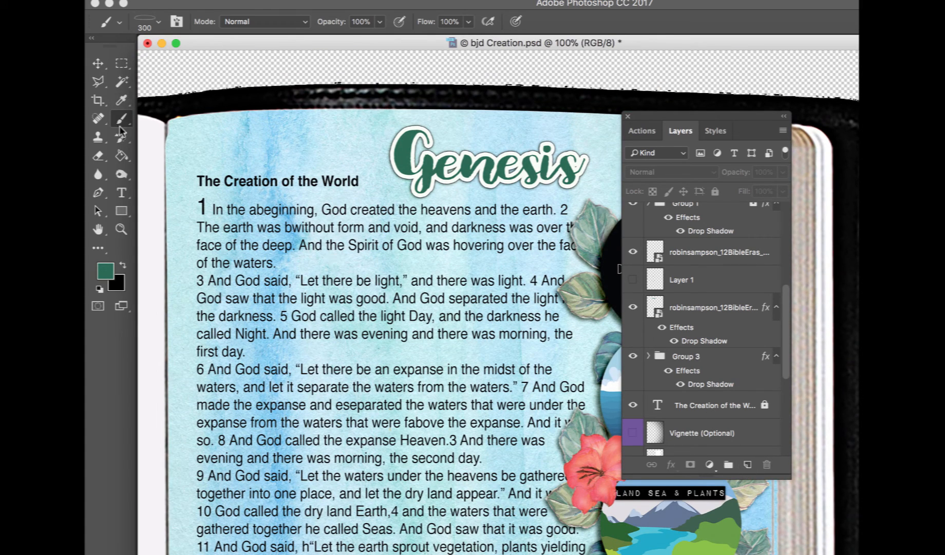
pyautogui.scroll(5, 699, 306)
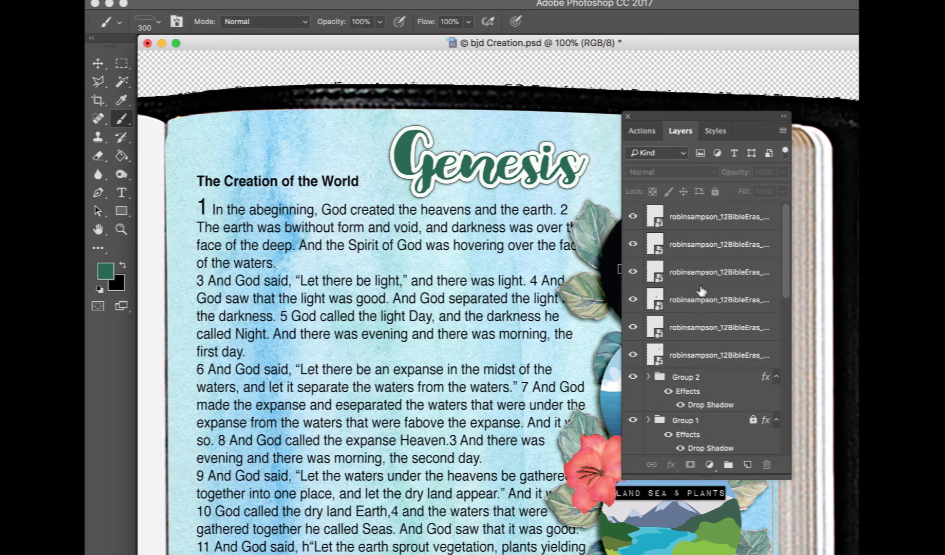
pyautogui.click(713, 217)
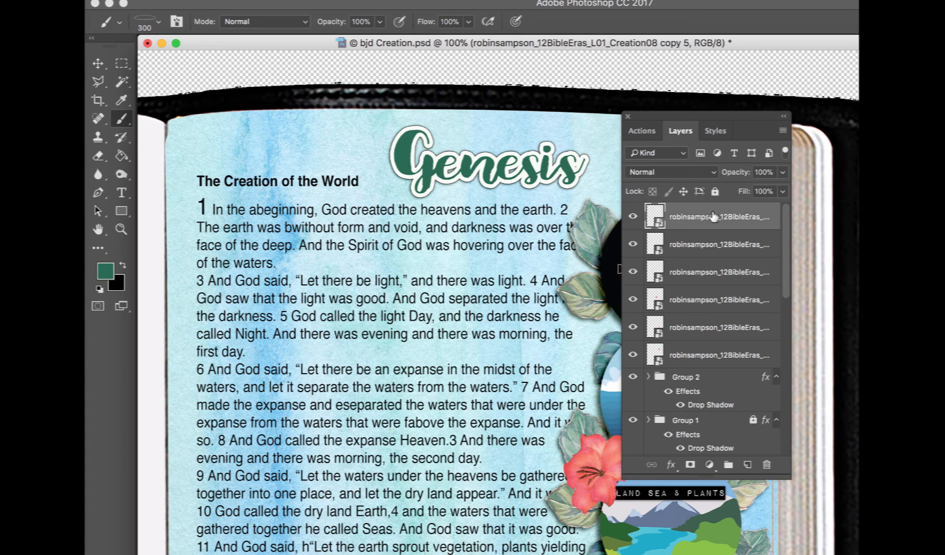
pyautogui.click(748, 465)
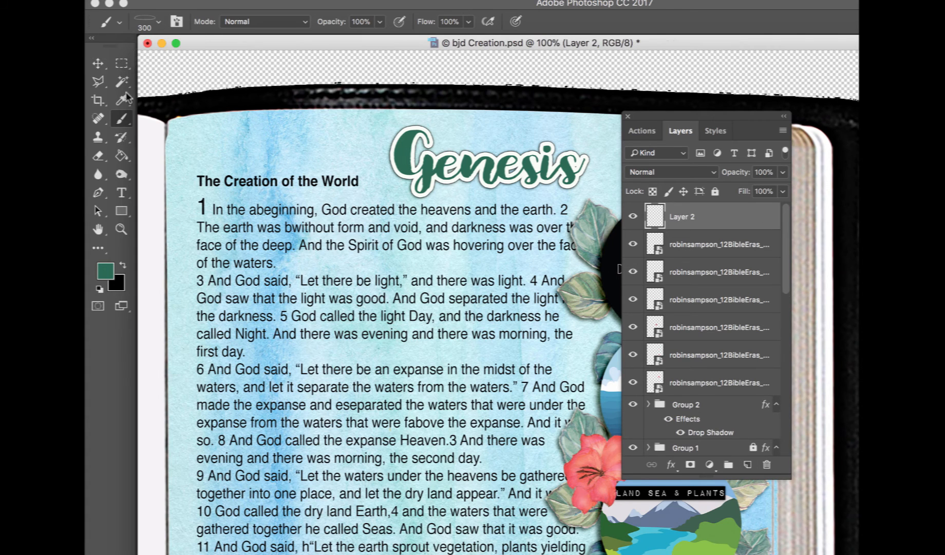
# Stamp a 300 px oval brush around "first day." in the Genesis 1 text
pyautogui.click(156, 23)
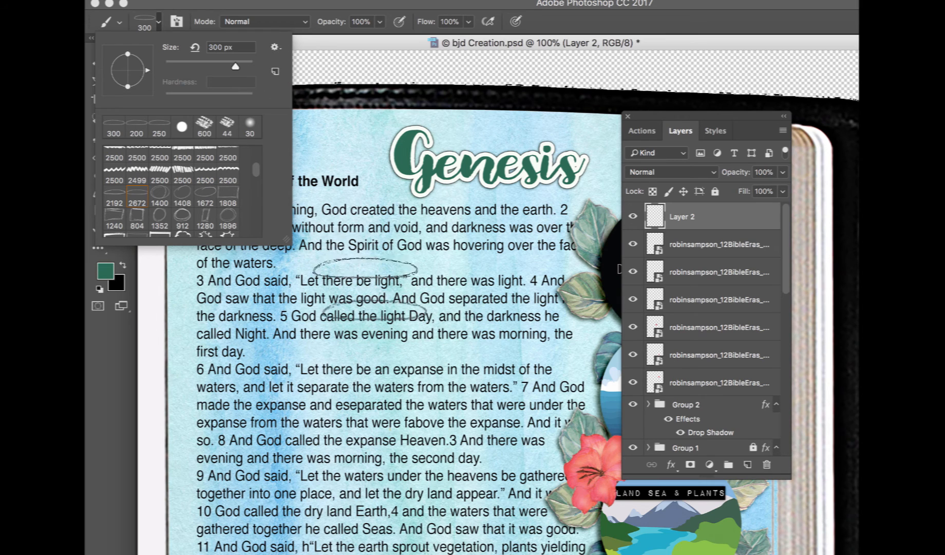
pyautogui.click(229, 352)
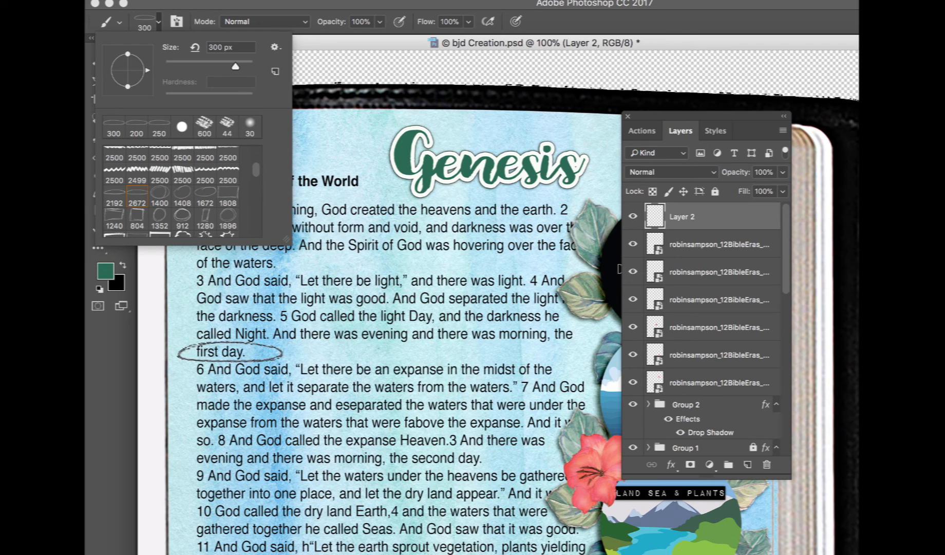
pyautogui.click(229, 352)
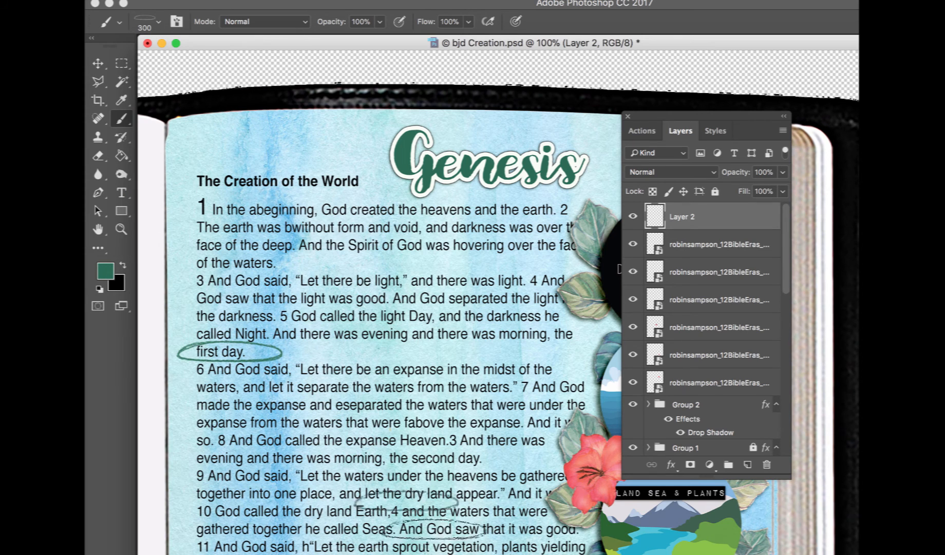
# Narrow the oval to about 64% width and fit it around "first day.", applying the transformation
pyautogui.click(97, 63)
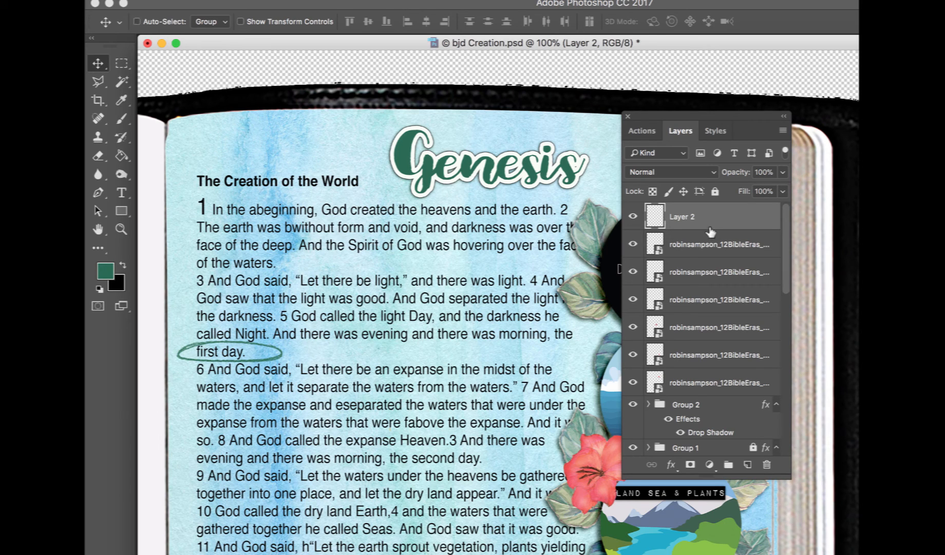
pyautogui.press('super+t')
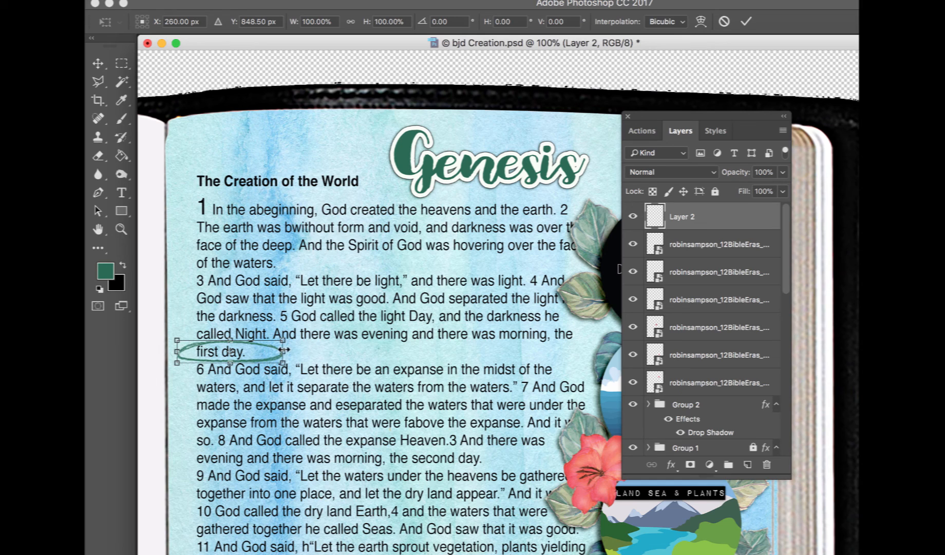
pyautogui.moveTo(283, 350); pyautogui.dragTo(255, 351)
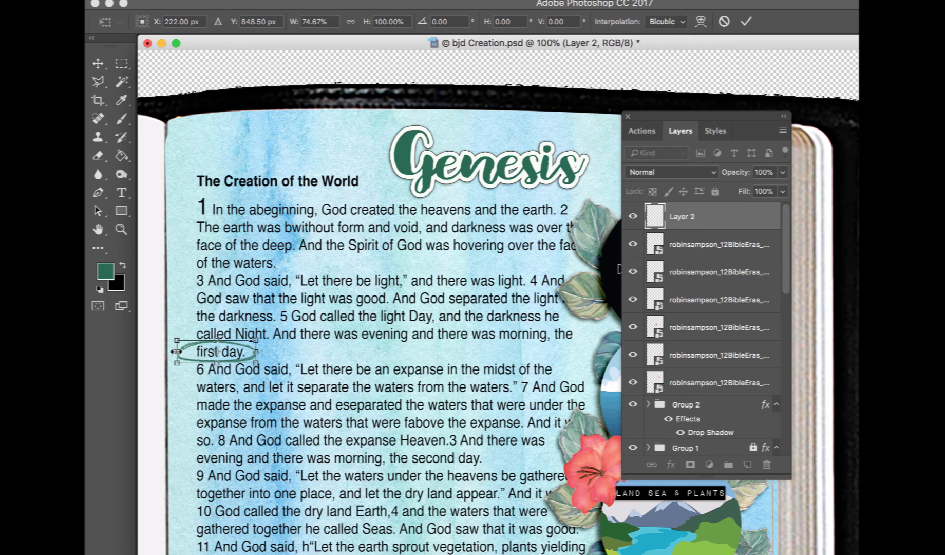
pyautogui.moveTo(181, 352); pyautogui.dragTo(189, 351)
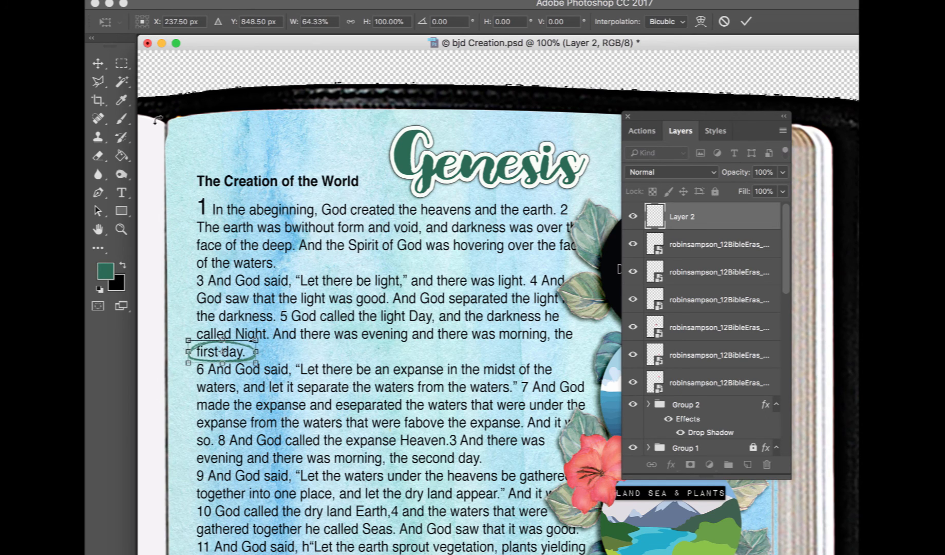
pyautogui.click(99, 61)
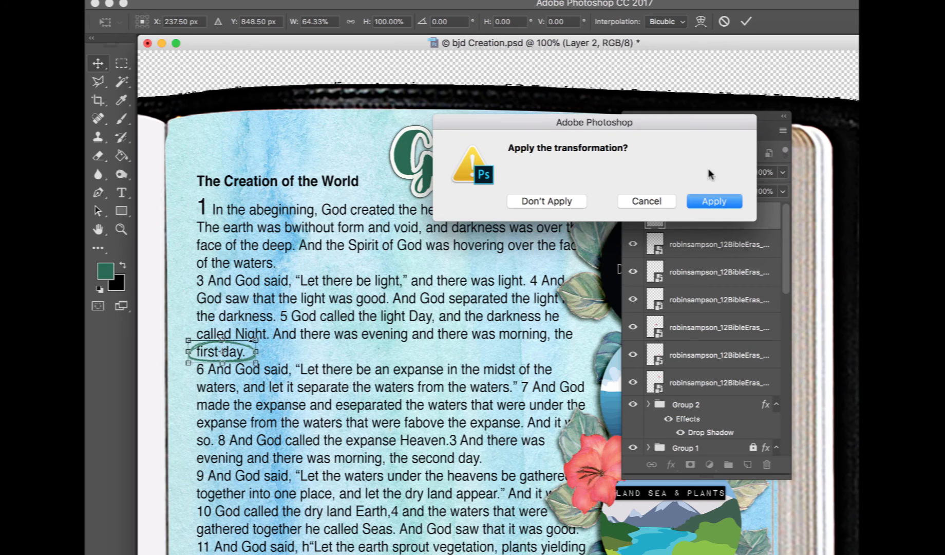
pyautogui.click(715, 203)
# Add a new layer and stamp the oval brush around "second day." in the Genesis text
pyautogui.click(748, 465)
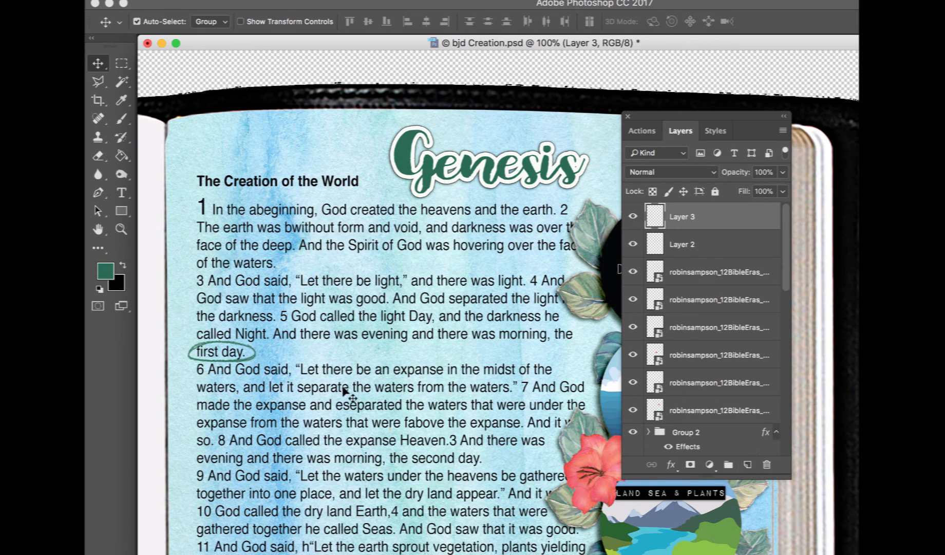
pyautogui.press('t')
pyautogui.click(121, 119)
pyautogui.scroll(-4, 407, 364)
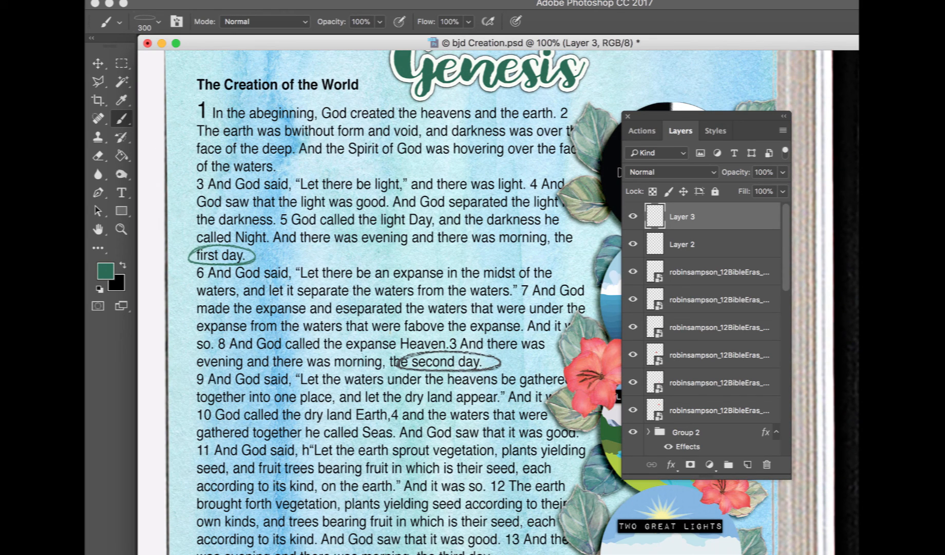
pyautogui.click(447, 362)
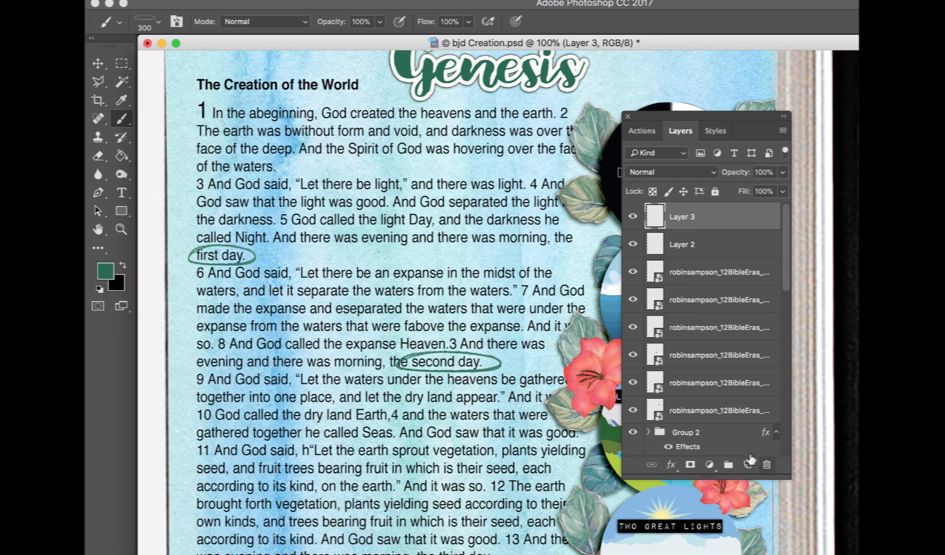
# On another new layer, stamp a 200 px oval brush around "third day."
pyautogui.click(747, 465)
pyautogui.scroll(-1, 459, 437)
pyautogui.scroll(-5, 458, 438)
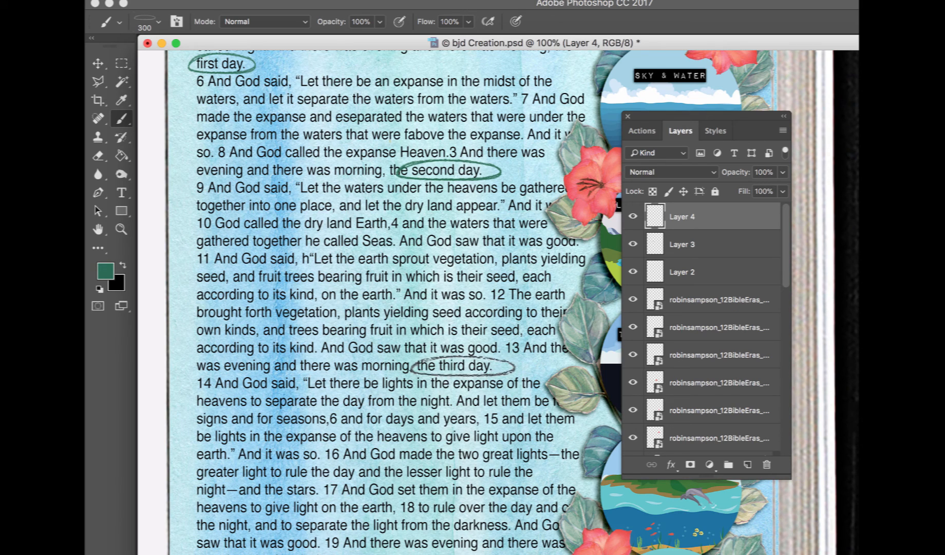
pyautogui.press('[')
pyautogui.press('[')
pyautogui.moveTo(457, 365); pyautogui.dragTo(465, 365)
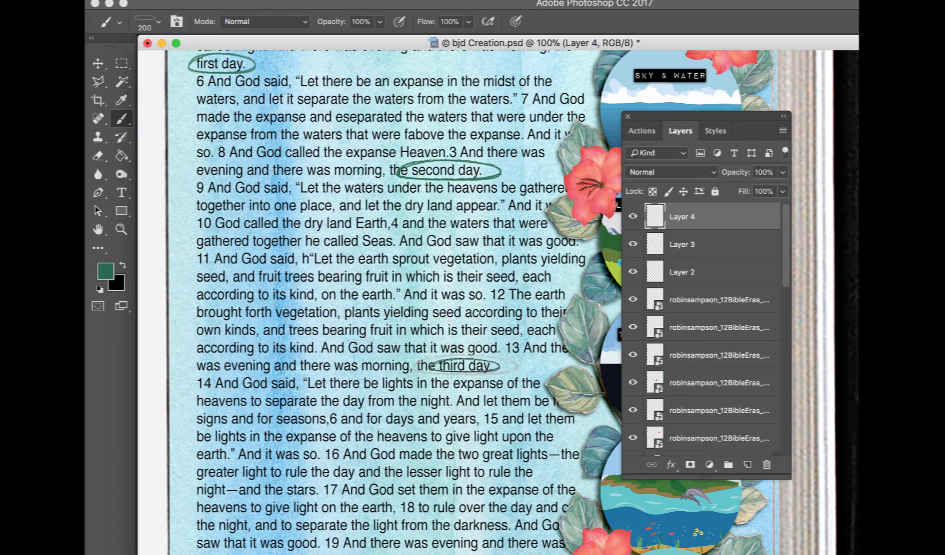
# Narrow the "second day." oval to about 79% width to fit the phrase, applying the transformation
pyautogui.click(698, 245)
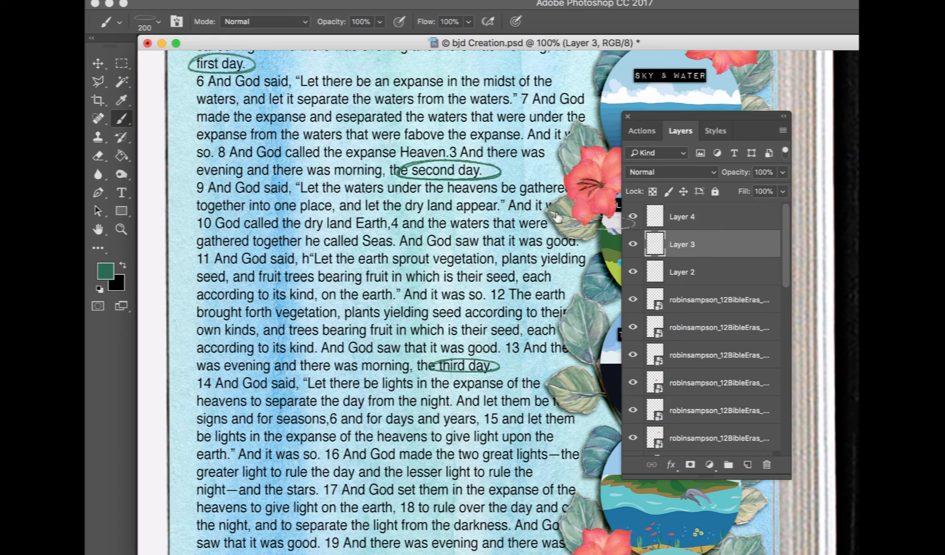
pyautogui.click(98, 64)
pyautogui.press('super+t')
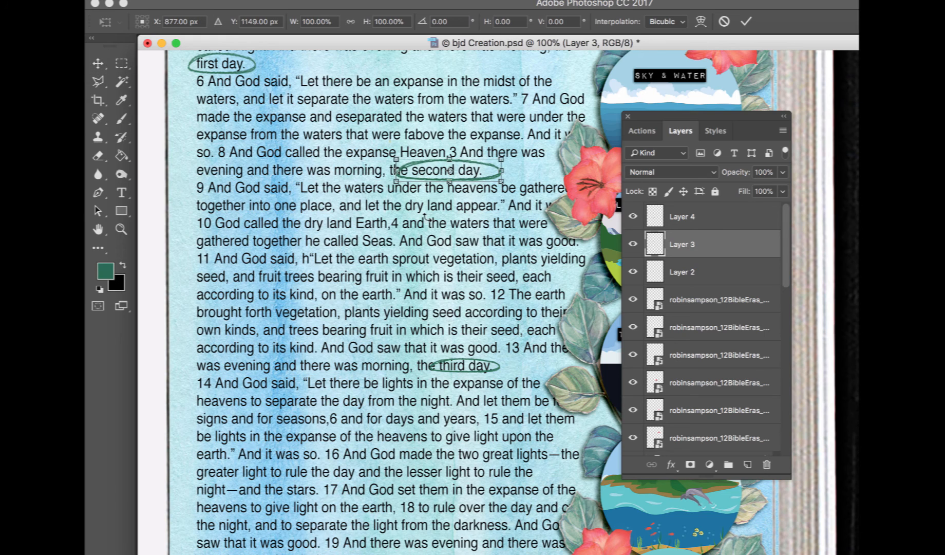
pyautogui.moveTo(396, 170); pyautogui.dragTo(406, 170)
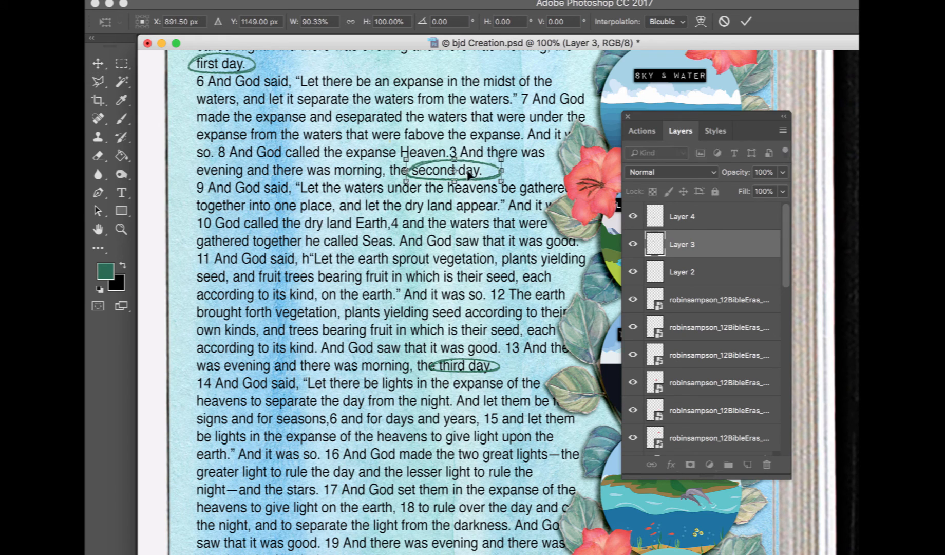
pyautogui.moveTo(500, 170); pyautogui.dragTo(489, 170)
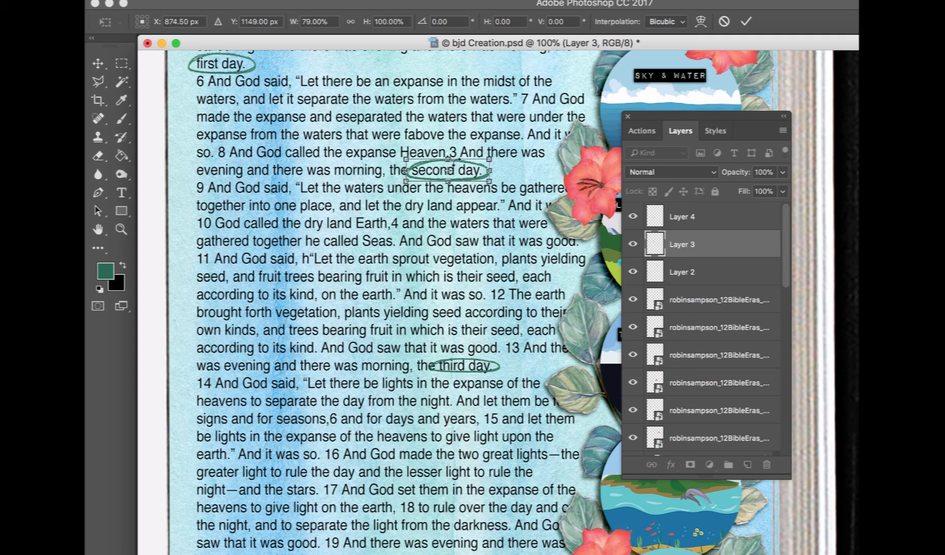
pyautogui.click(98, 64)
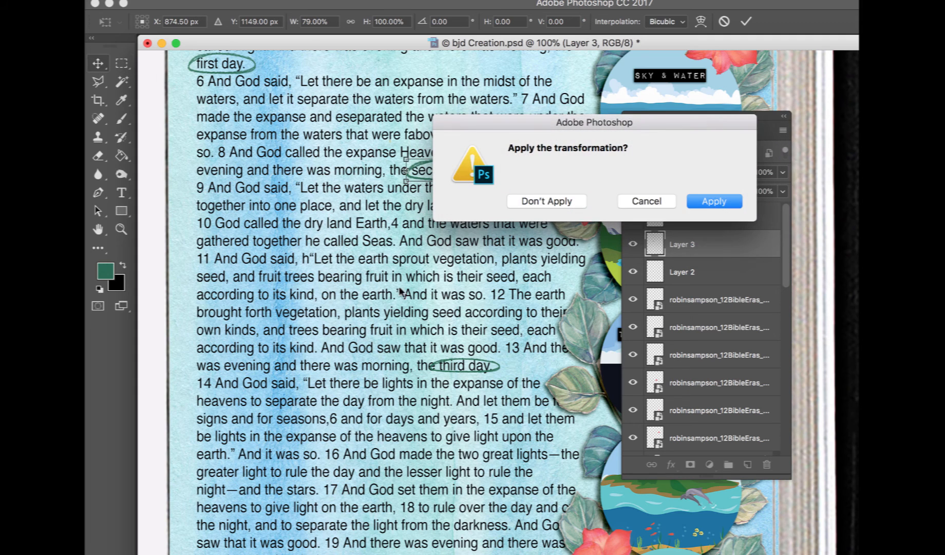
pyautogui.click(713, 201)
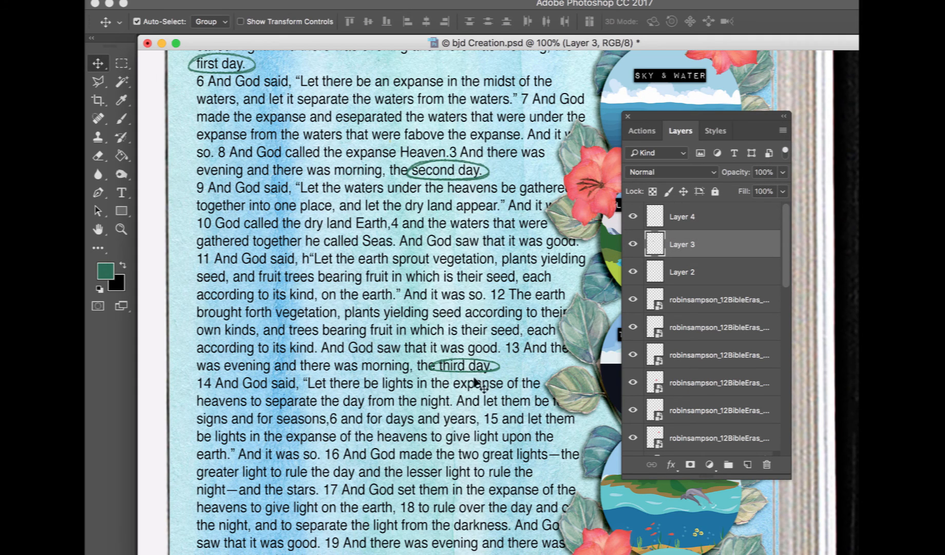
# Add a new layer and stamp a 250 px oval brush around "fourth day."
pyautogui.scroll(-5, 480, 388)
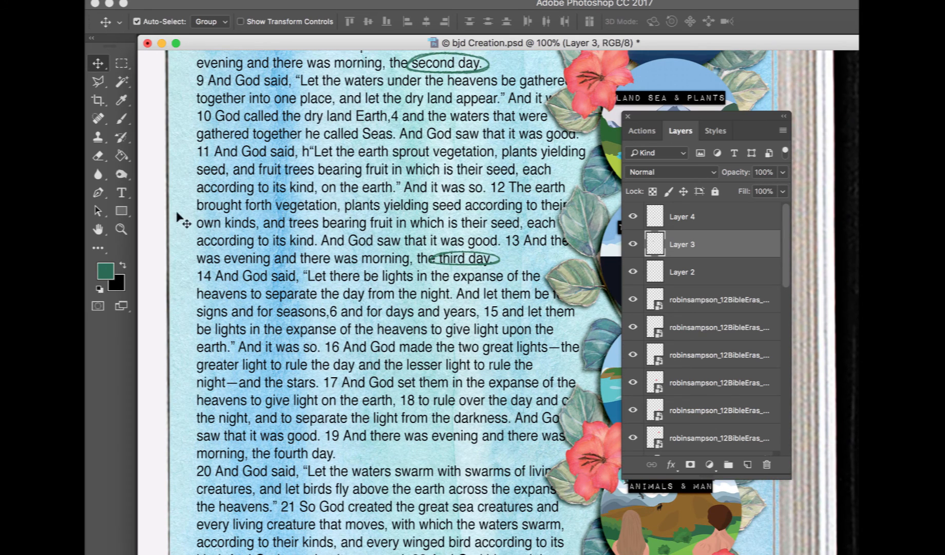
pyautogui.click(122, 118)
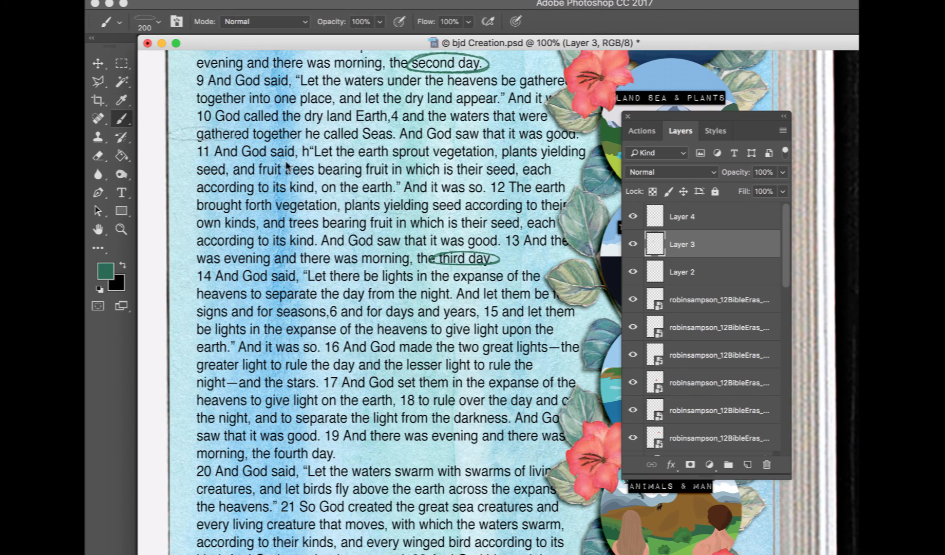
pyautogui.click(748, 465)
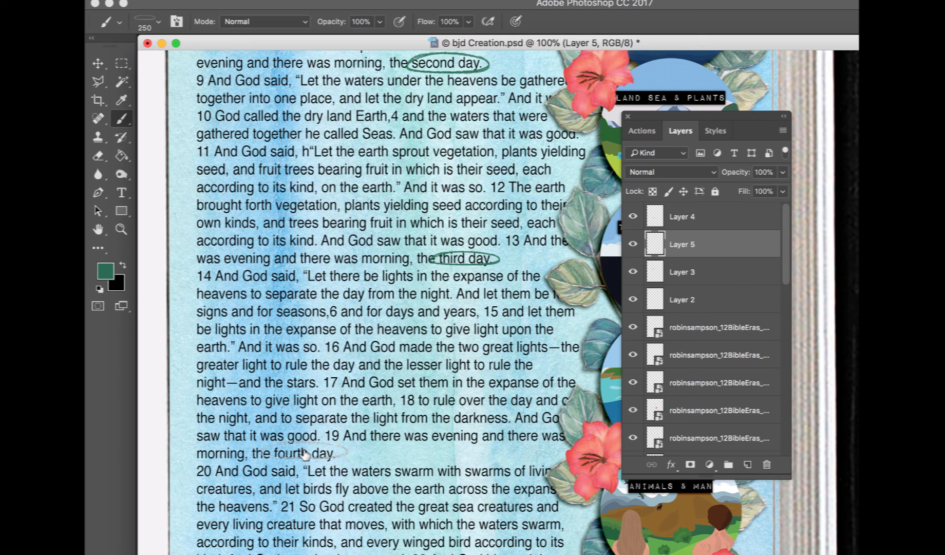
pyautogui.press(']')
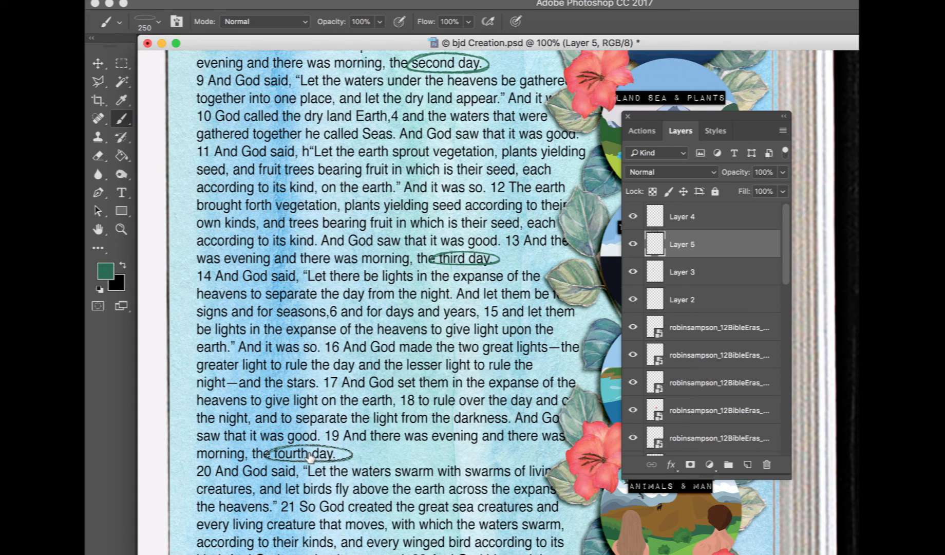
pyautogui.click(311, 456)
# Unlock the Genesis 1 text layer so its text can be edited
pyautogui.scroll(-3, 501, 441)
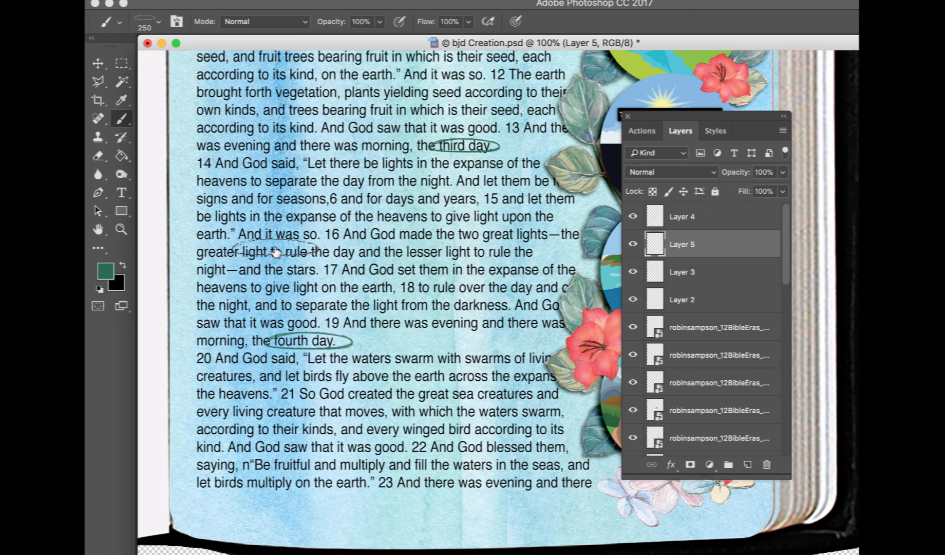
pyautogui.click(97, 64)
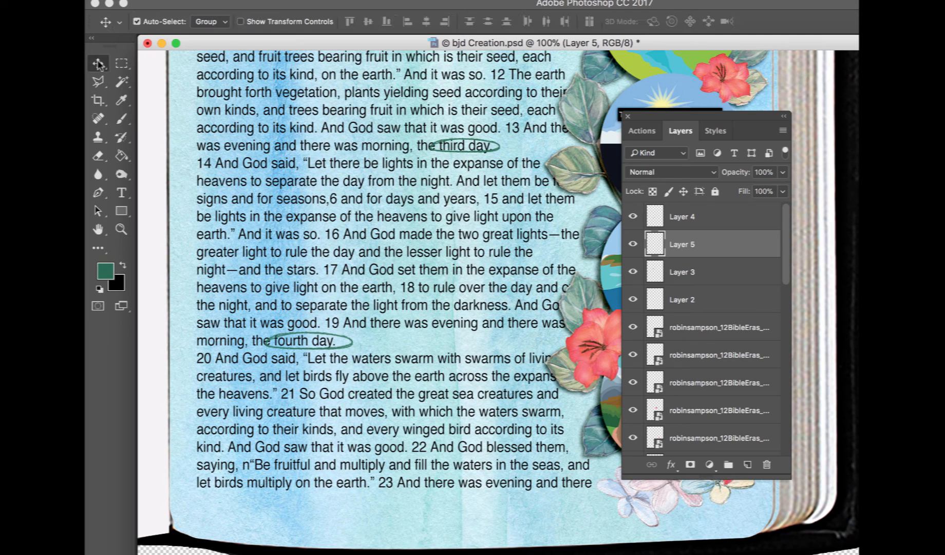
pyautogui.click(122, 193)
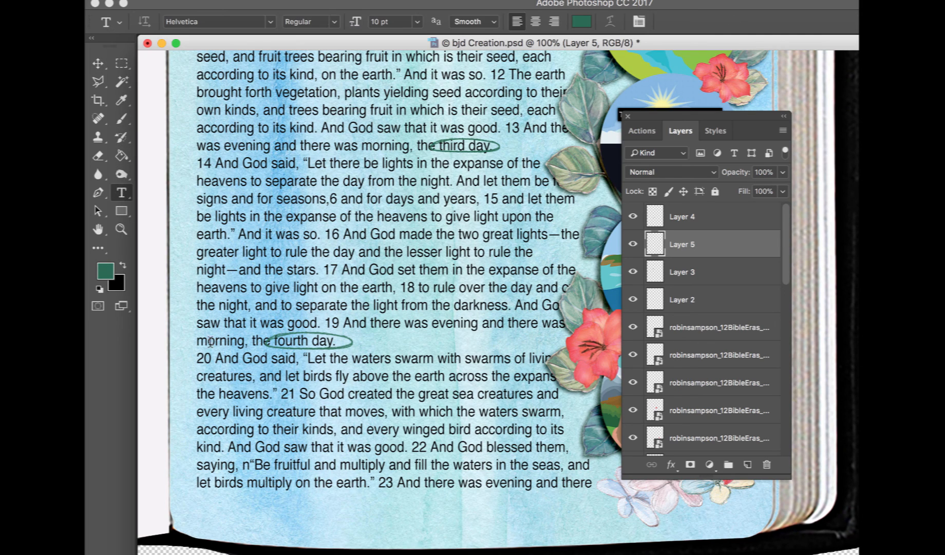
pyautogui.click(250, 463)
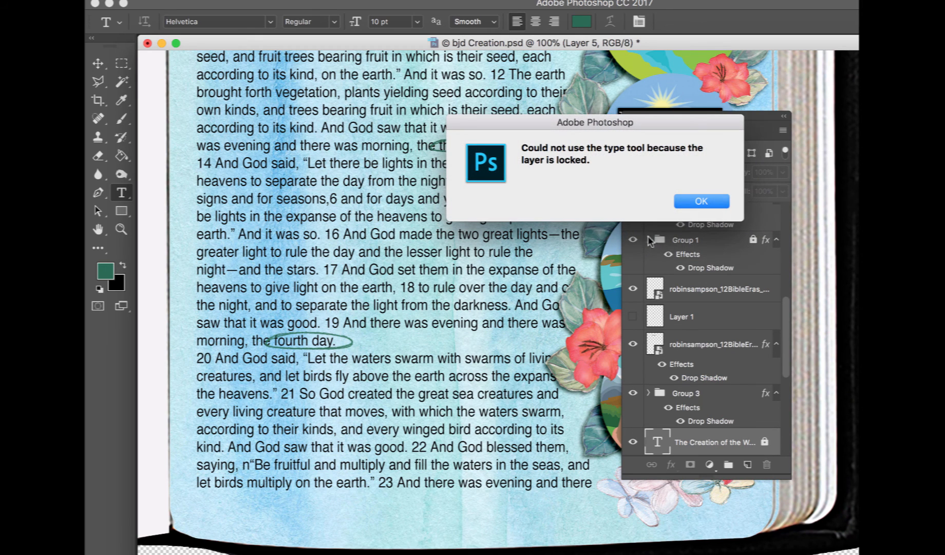
pyautogui.click(697, 204)
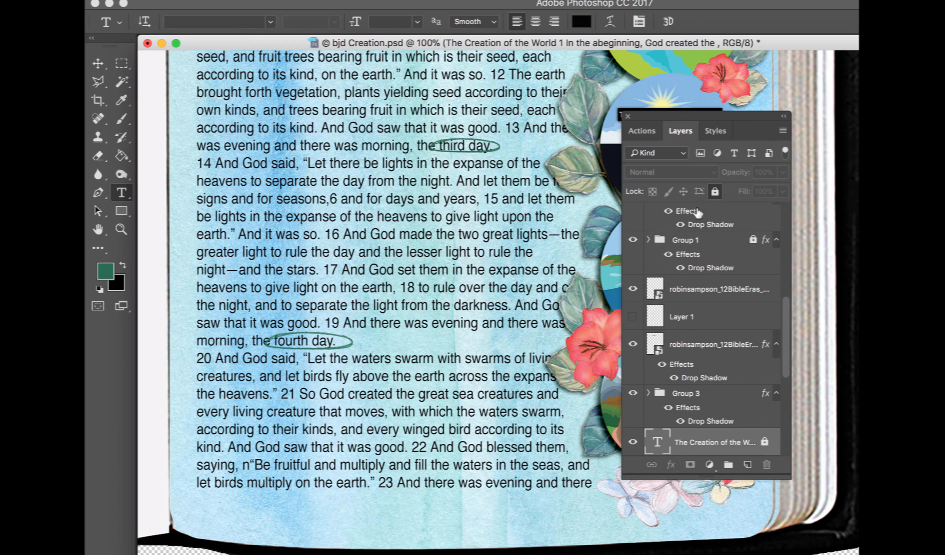
pyautogui.click(764, 442)
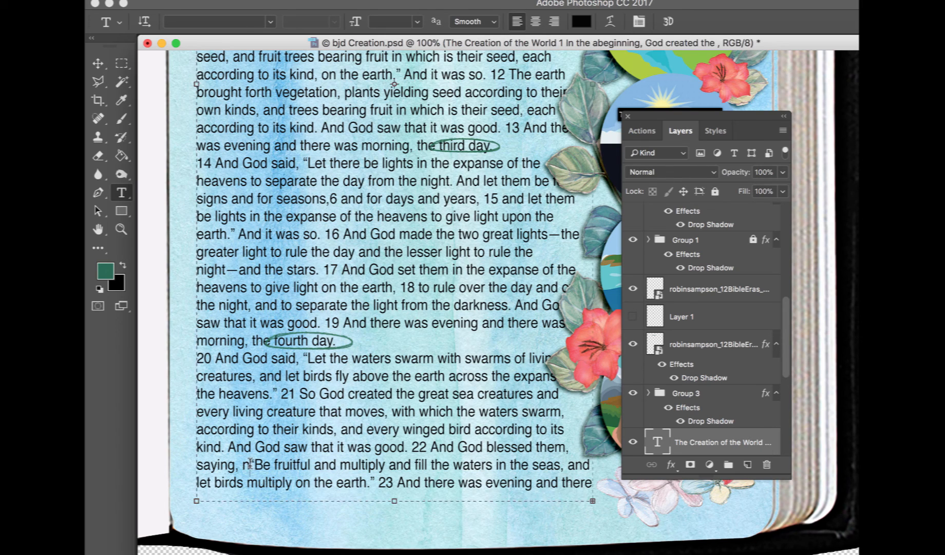
# Delete the stray letters in "n“Be fruitful" and "abeginning", then lock the text layer again
pyautogui.click(250, 464)
pyautogui.press('BackSpace')
pyautogui.scroll(10, 311, 408)
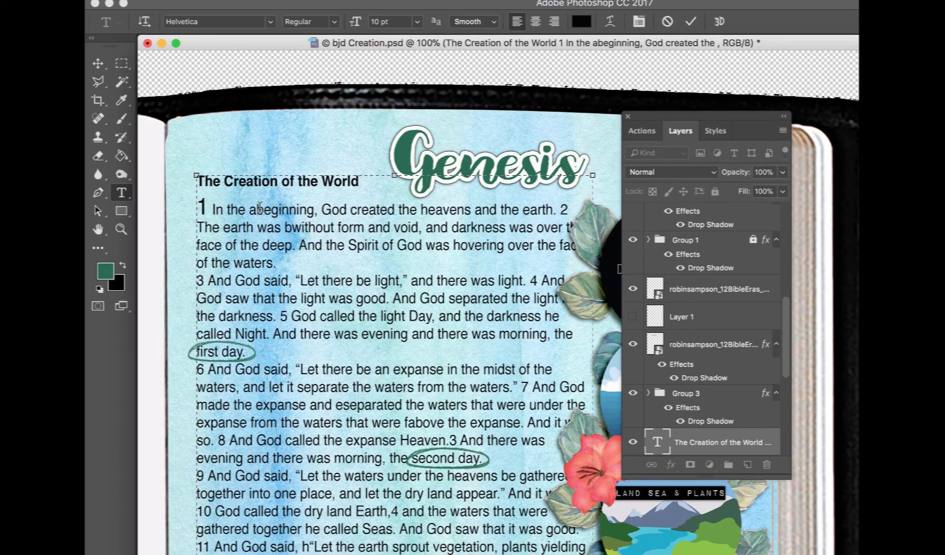
pyautogui.click(250, 209)
pyautogui.press('Delete')
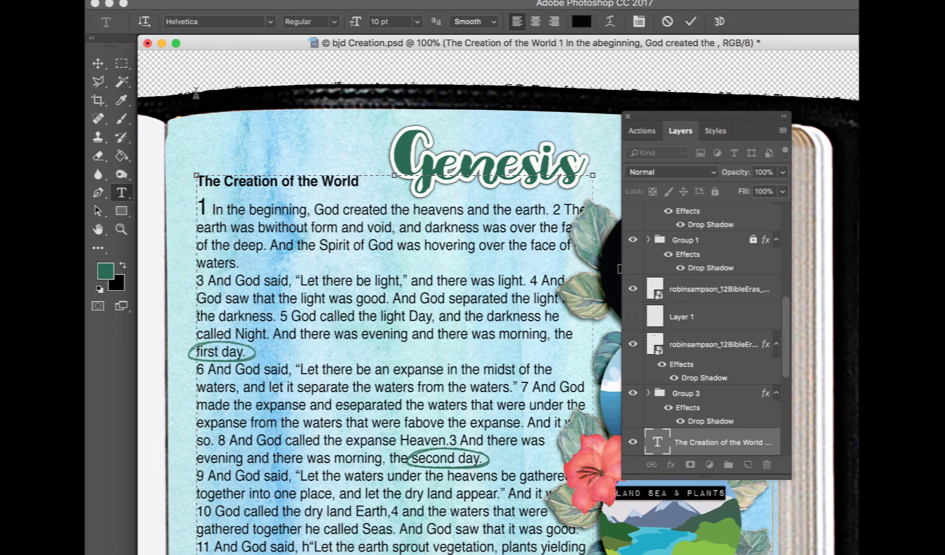
pyautogui.click(715, 190)
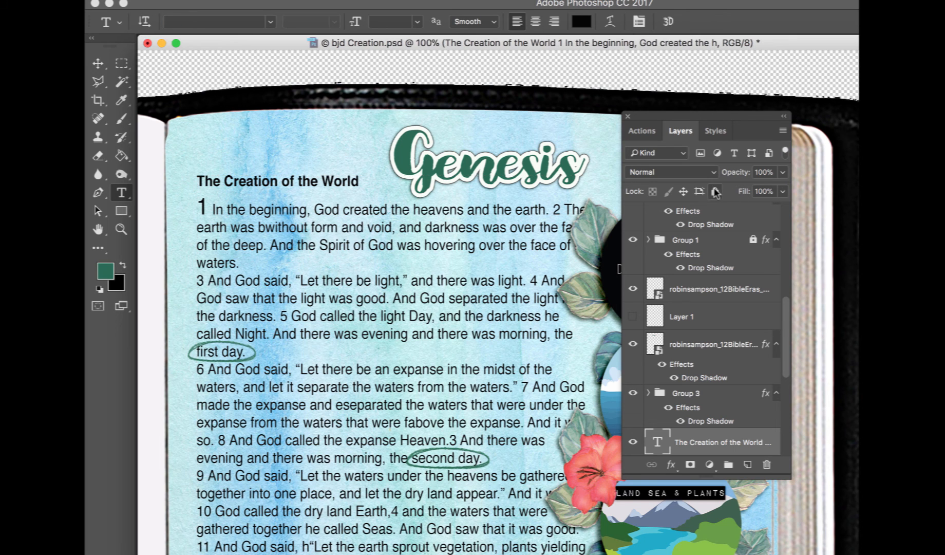
# Choose the 44 px brush and add a new layer at the top of the stack
pyautogui.scroll(-1, 405, 397)
pyautogui.scroll(-15, 405, 396)
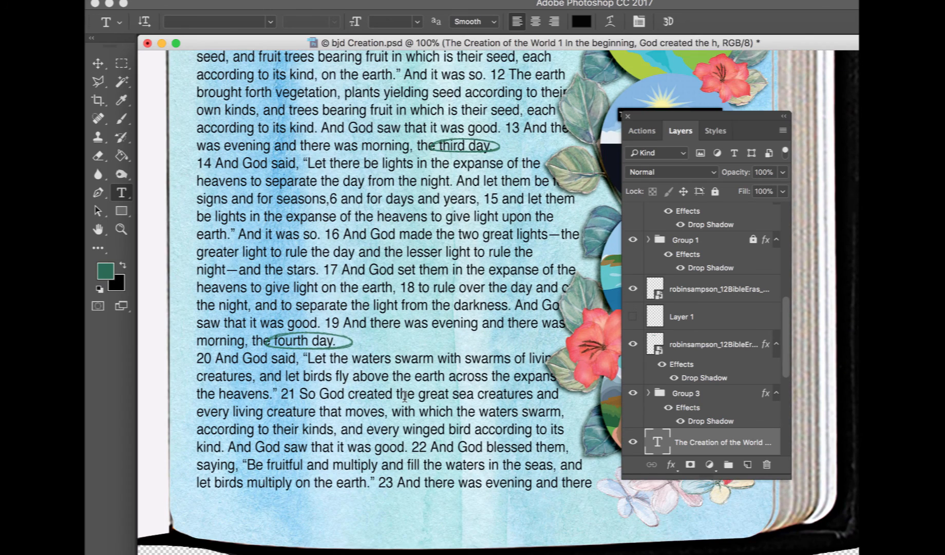
pyautogui.click(123, 122)
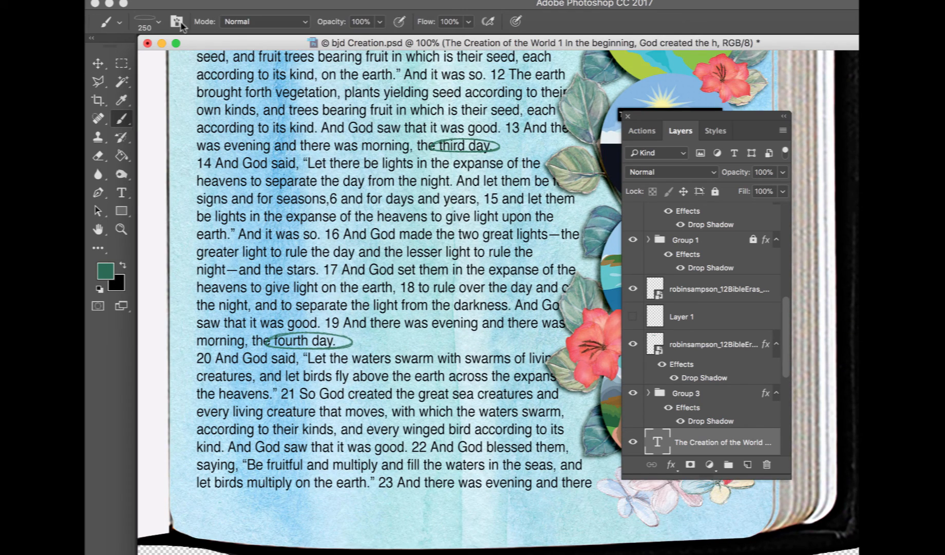
pyautogui.click(158, 22)
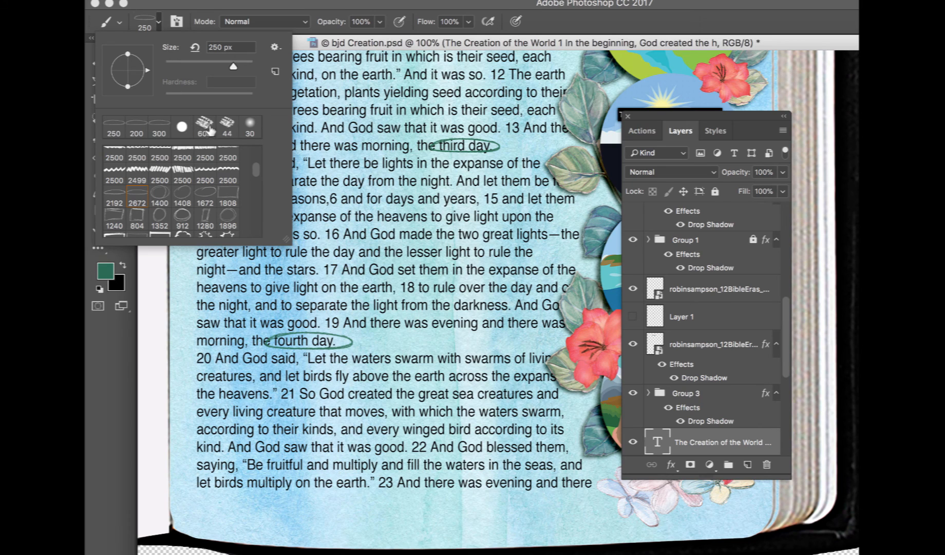
pyautogui.click(229, 125)
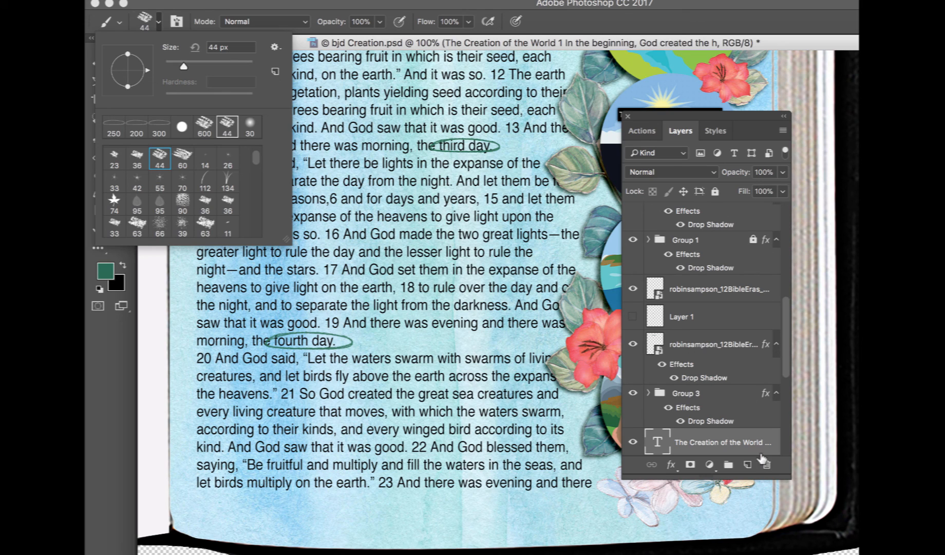
pyautogui.scroll(5, 704, 293)
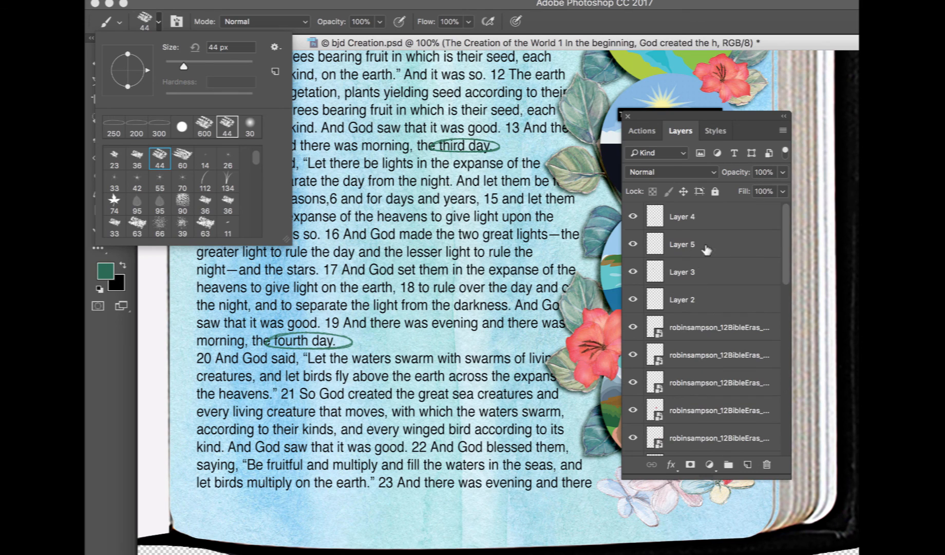
pyautogui.click(708, 216)
pyautogui.click(747, 465)
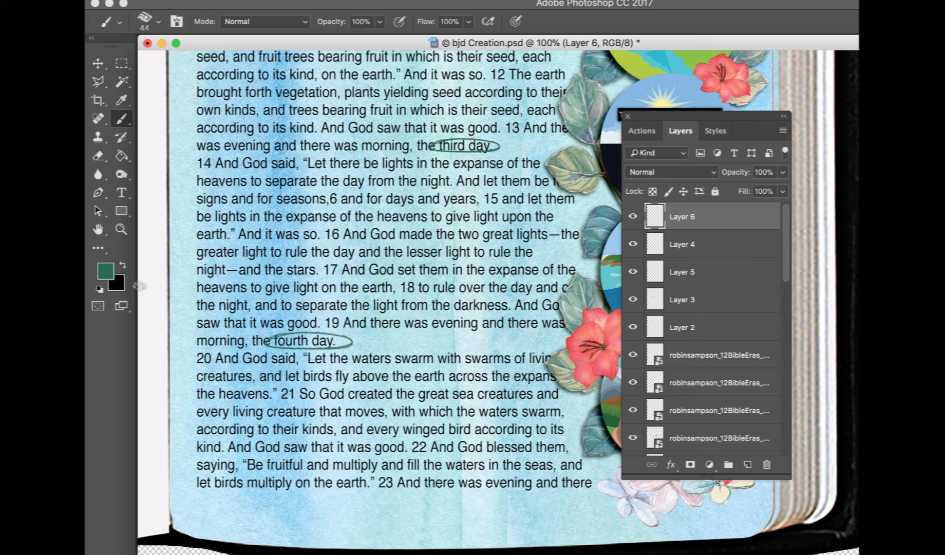
# Set the foreground color to bright yellow and brush a highlight over "fourth day."
pyautogui.click(105, 279)
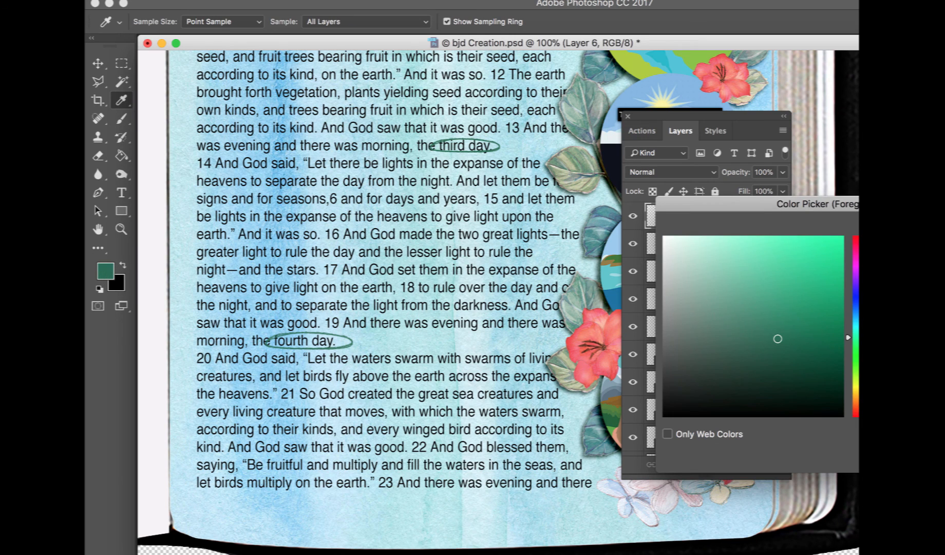
pyautogui.click(857, 385)
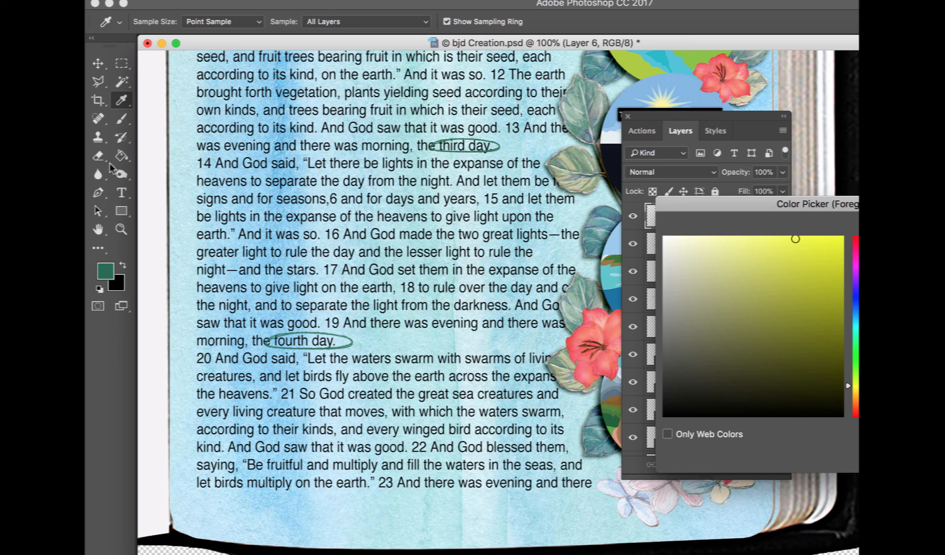
pyautogui.press('Return')
pyautogui.press('b')
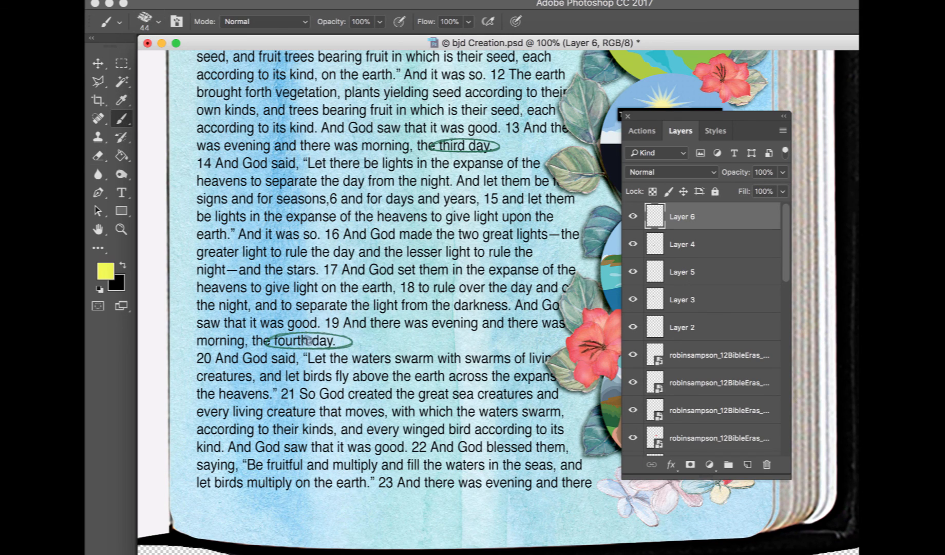
pyautogui.moveTo(277, 341)
pyautogui.mouseDown()
pyautogui.moveTo(333, 340)
pyautogui.moveTo(280, 341)
pyautogui.mouseUp()
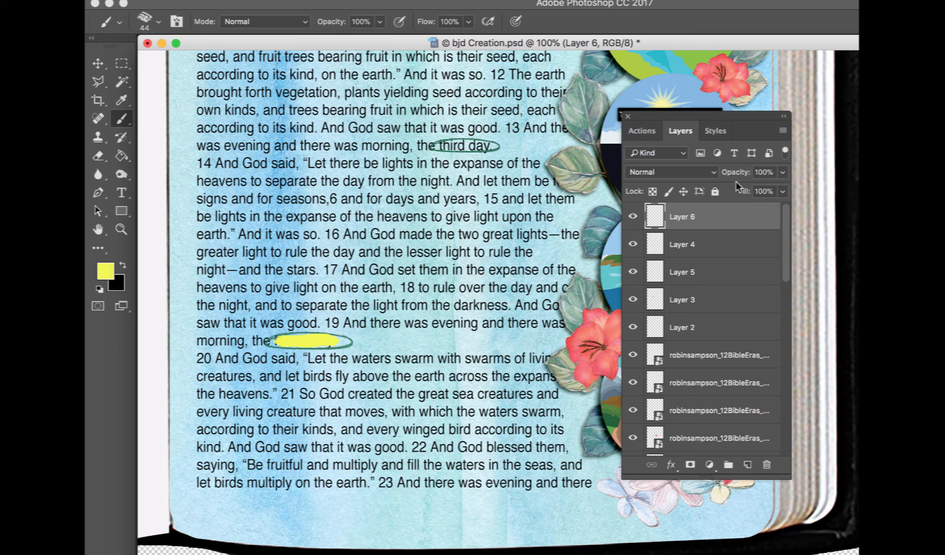
# Set the highlight layer's blend mode to Multiply and brush a yellow highlight over "third day."
pyautogui.click(708, 173)
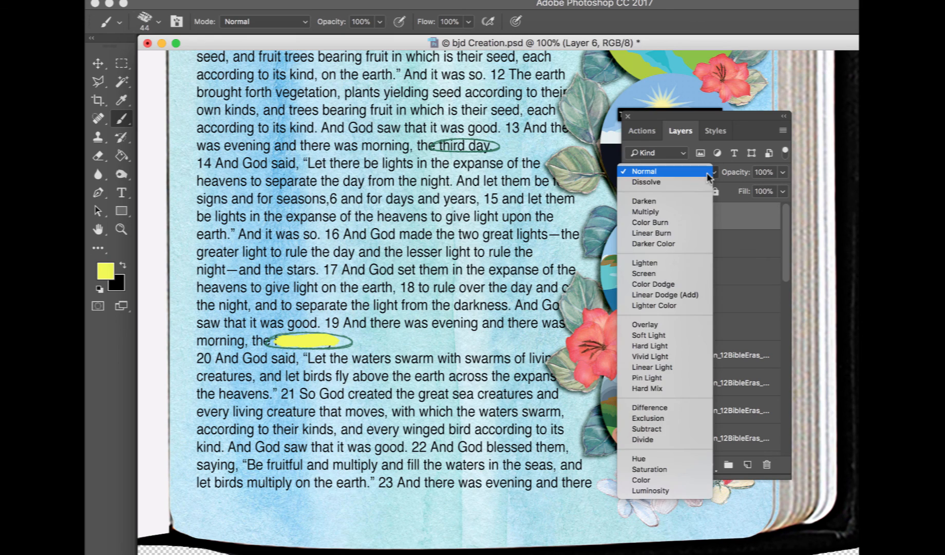
pyautogui.click(696, 212)
pyautogui.scroll(5, 565, 206)
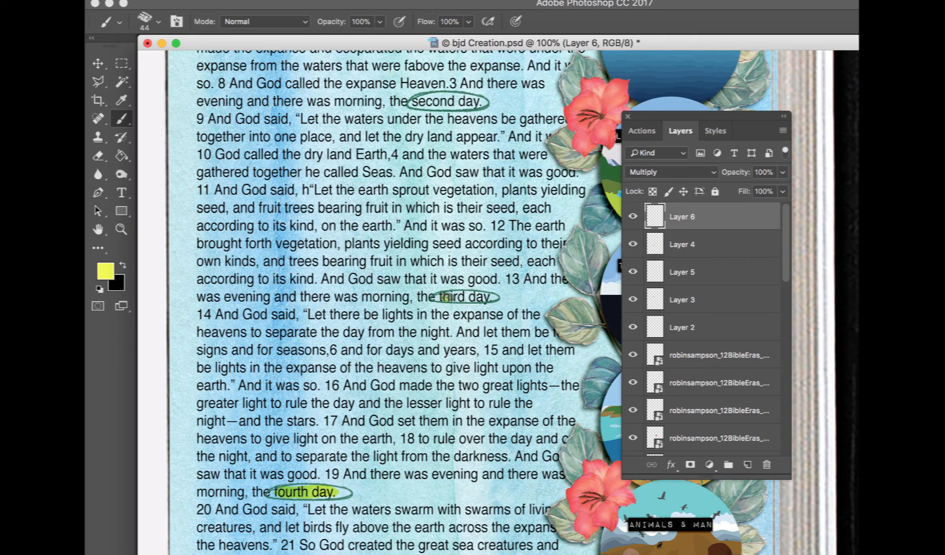
pyautogui.moveTo(447, 297); pyautogui.dragTo(482, 296)
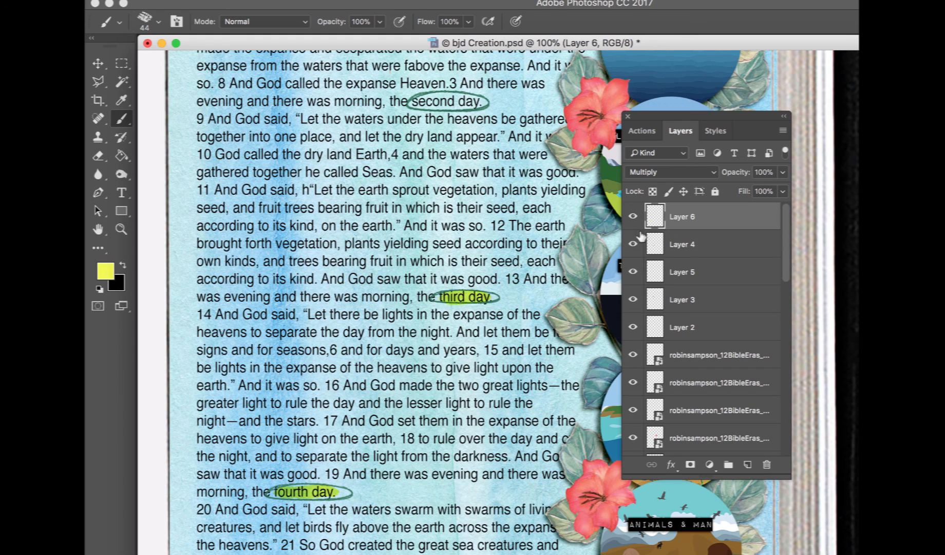
# Brush yellow highlights over "second day." and "first day." on the same layer
pyautogui.scroll(4, 441, 220)
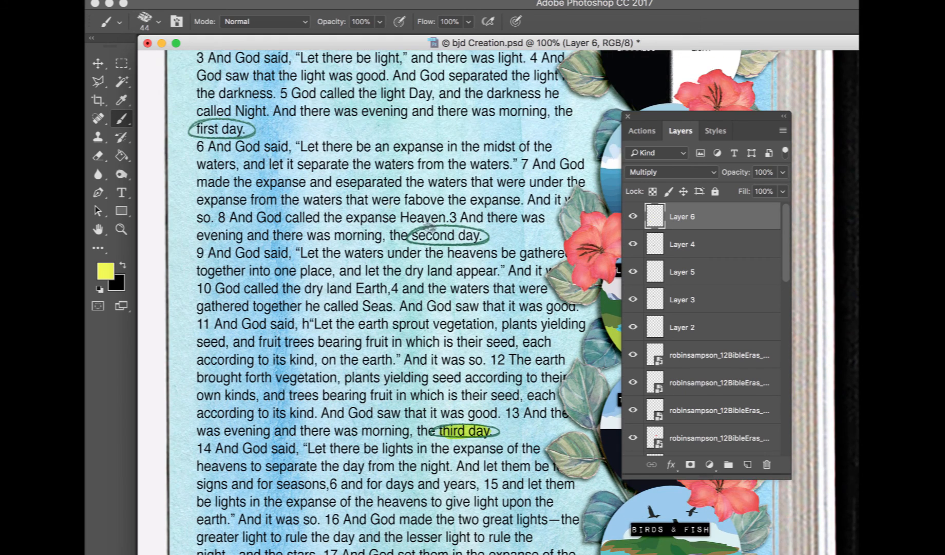
pyautogui.moveTo(421, 235)
pyautogui.mouseDown()
pyautogui.moveTo(470, 236)
pyautogui.moveTo(417, 236)
pyautogui.mouseUp()
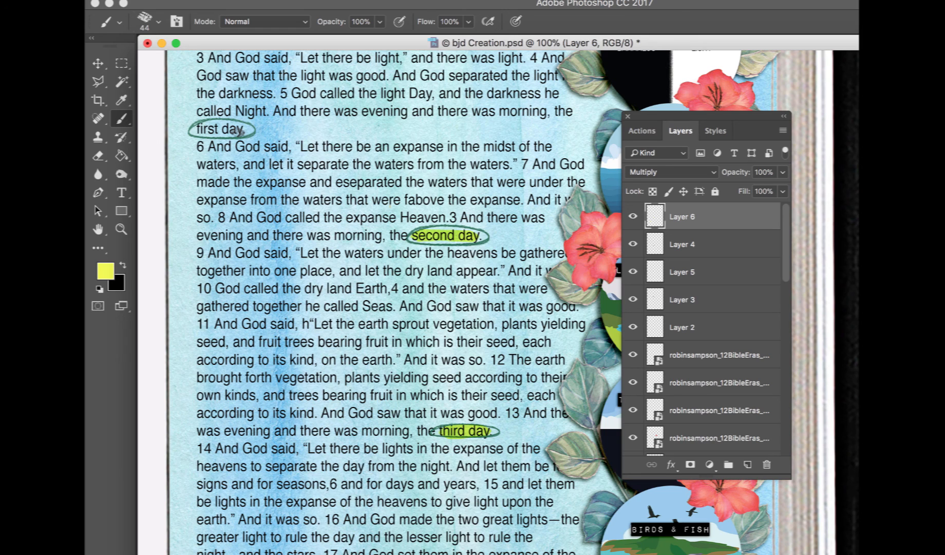
pyautogui.moveTo(237, 131); pyautogui.dragTo(203, 129)
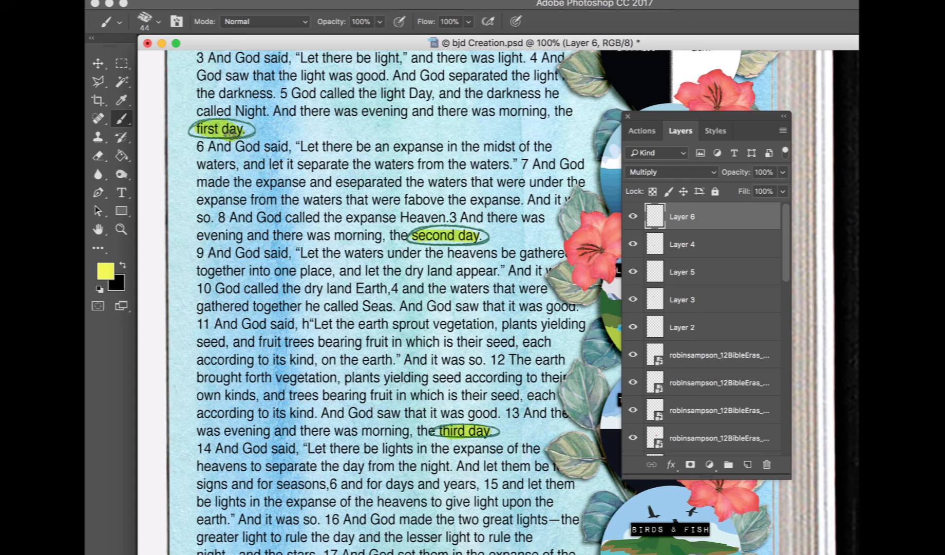
# Turn on the Wood table layer so the wooden background shows behind the Bible page
pyautogui.press('super+minus')
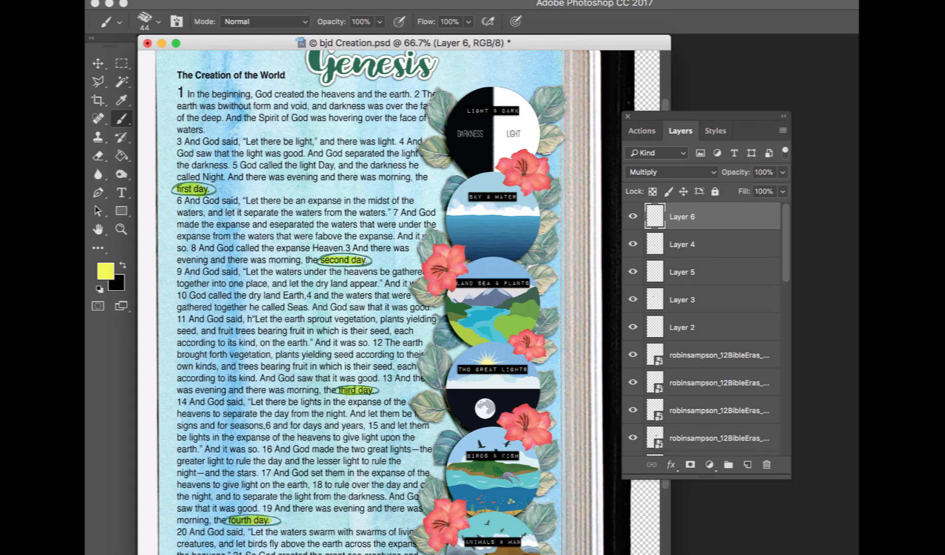
pyautogui.click(633, 217)
pyautogui.click(633, 217)
pyautogui.click(98, 63)
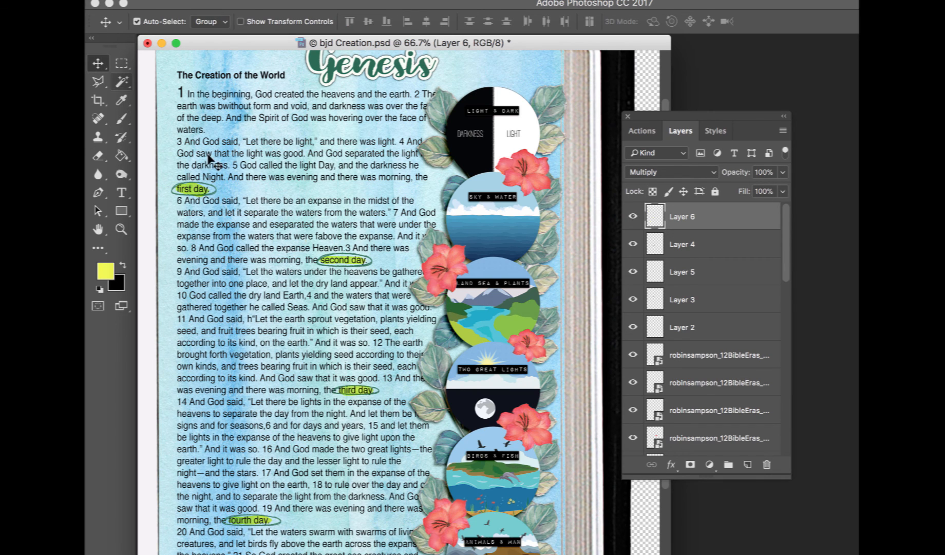
pyautogui.scroll(3, 211, 158)
pyautogui.scroll(-5, 211, 159)
pyautogui.scroll(-10, 734, 387)
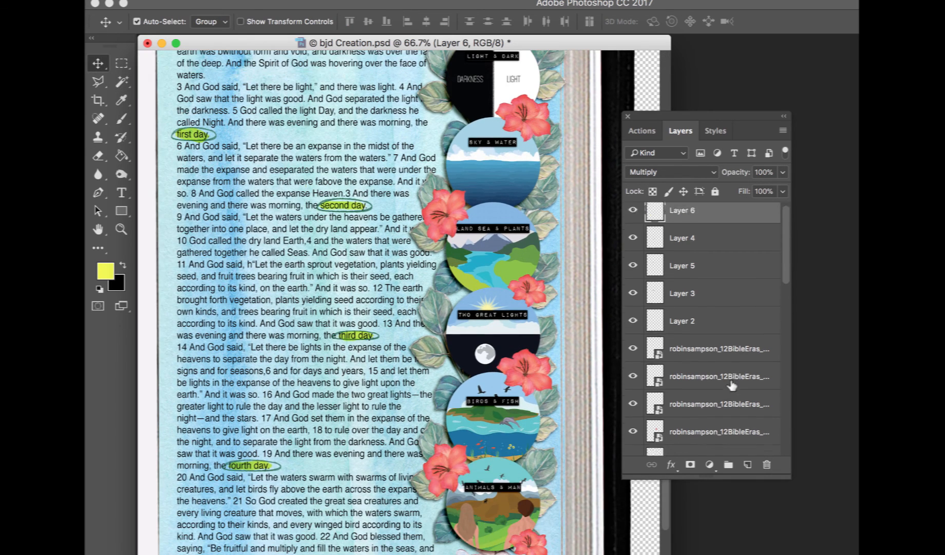
pyautogui.click(633, 441)
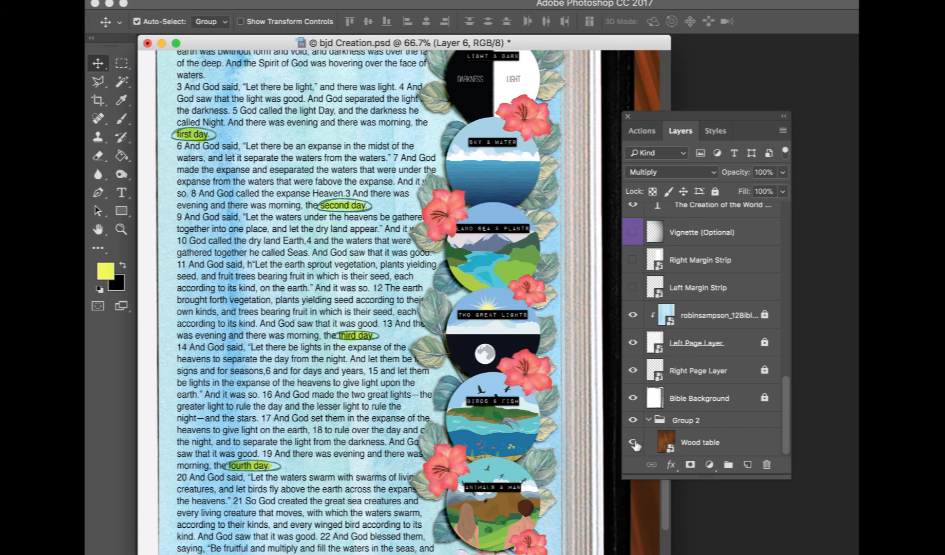
pyautogui.scroll(2, 407, 336)
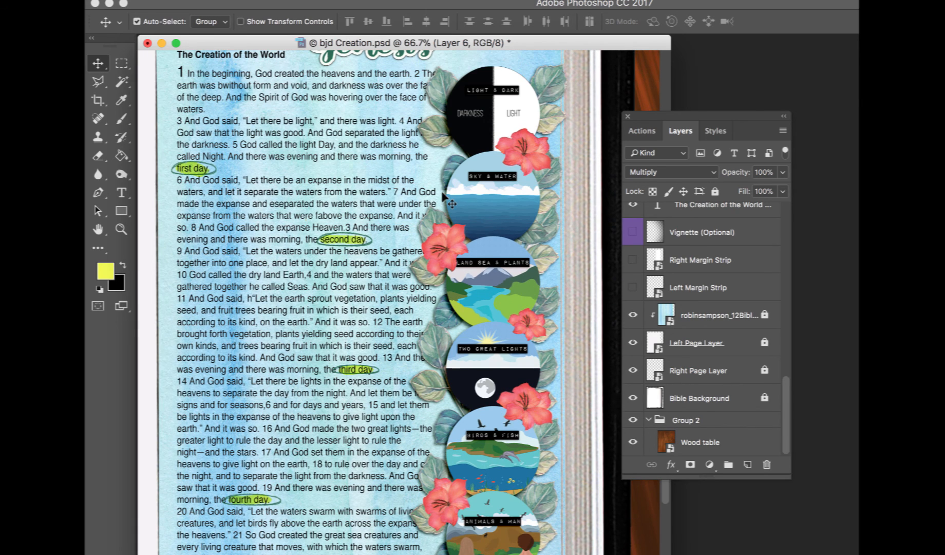
pyautogui.scroll(5, 414, 132)
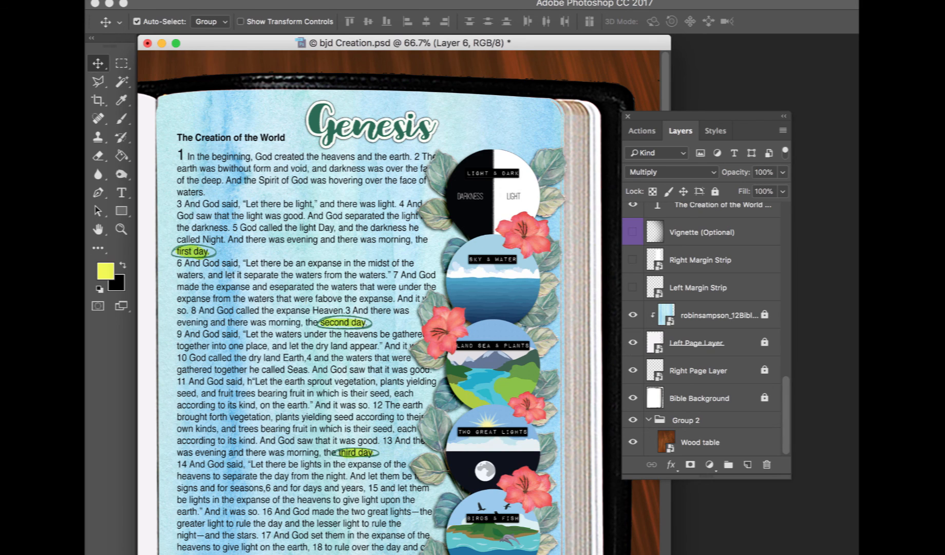
pyautogui.click(691, 1)
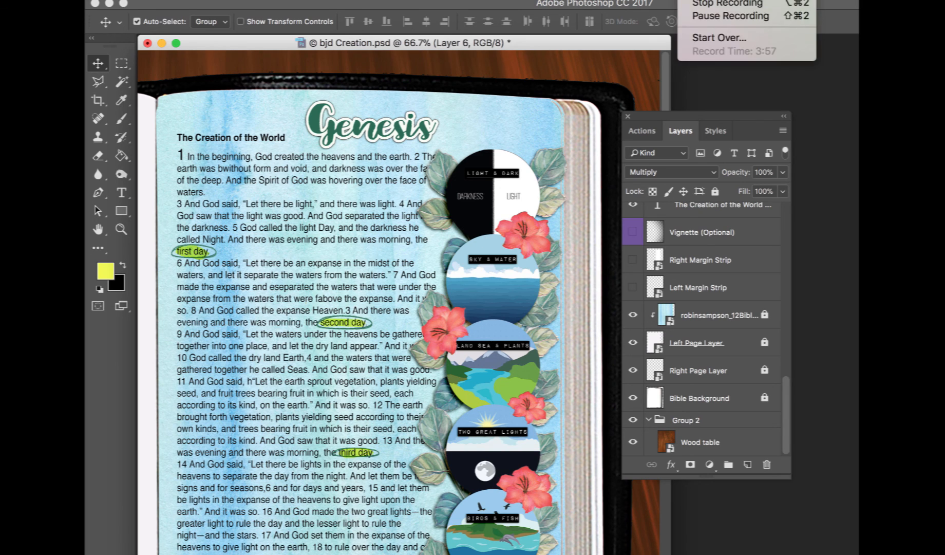
pyautogui.click(701, 4)
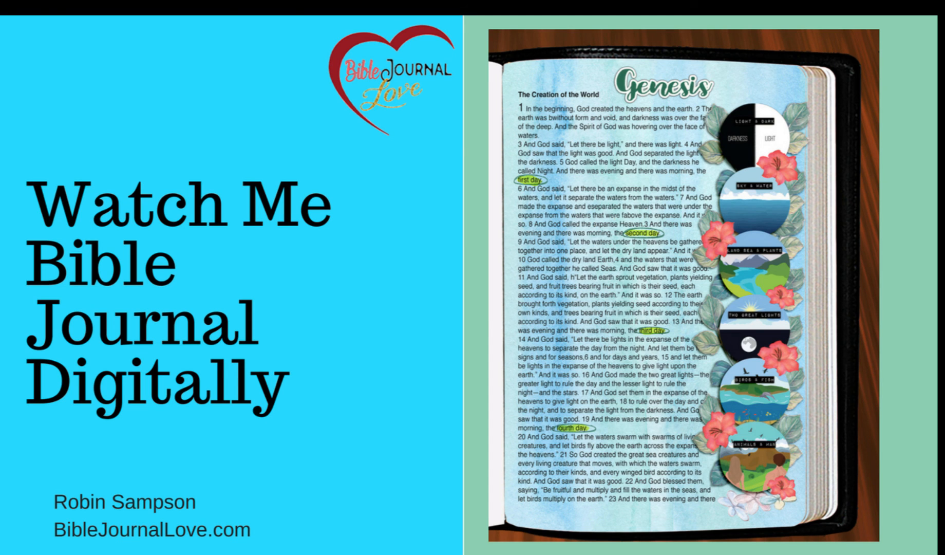